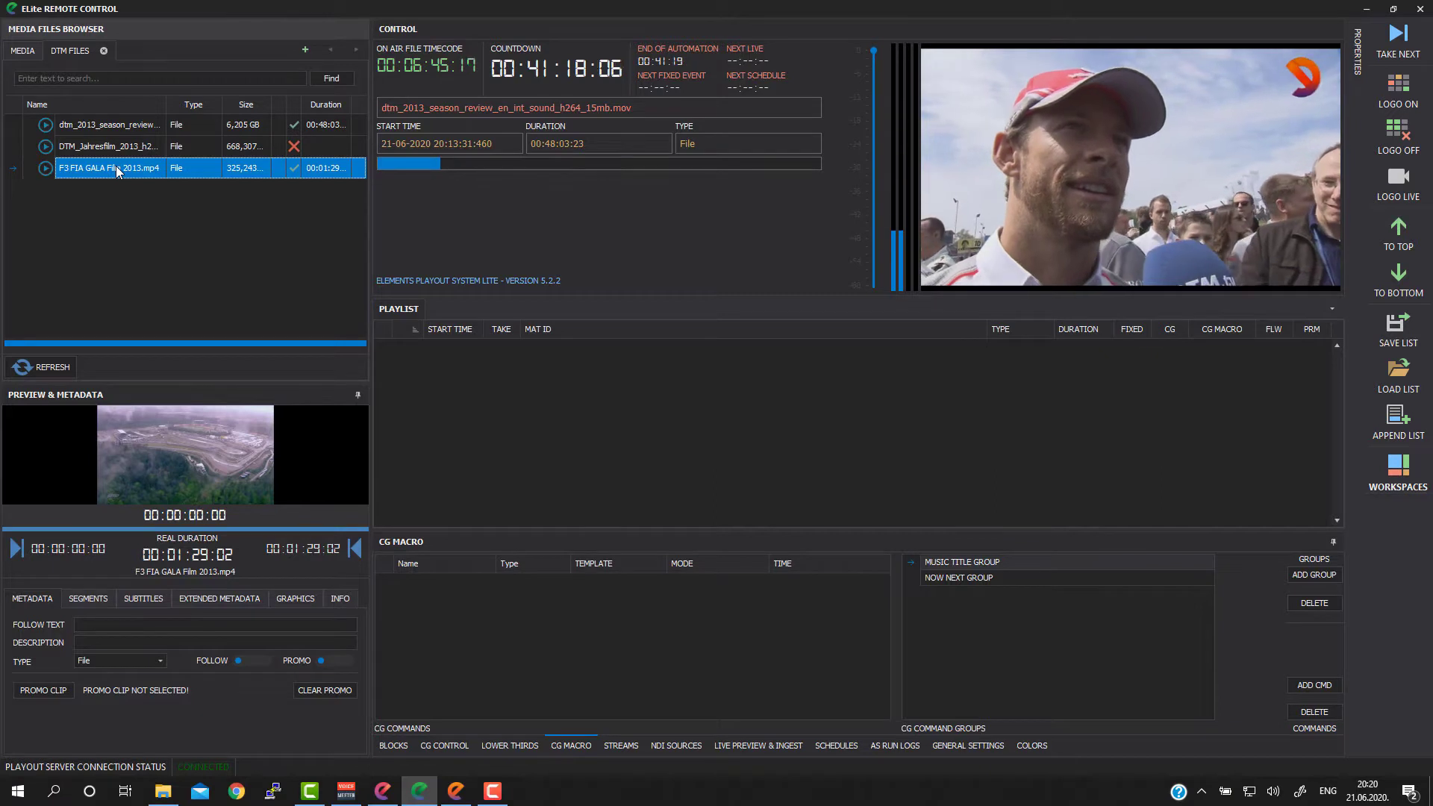
Step: Set the type of the DTM season review and F3 FIA GALA clips to PROGRAMM and enable Follow and Promo for both
click(132, 131)
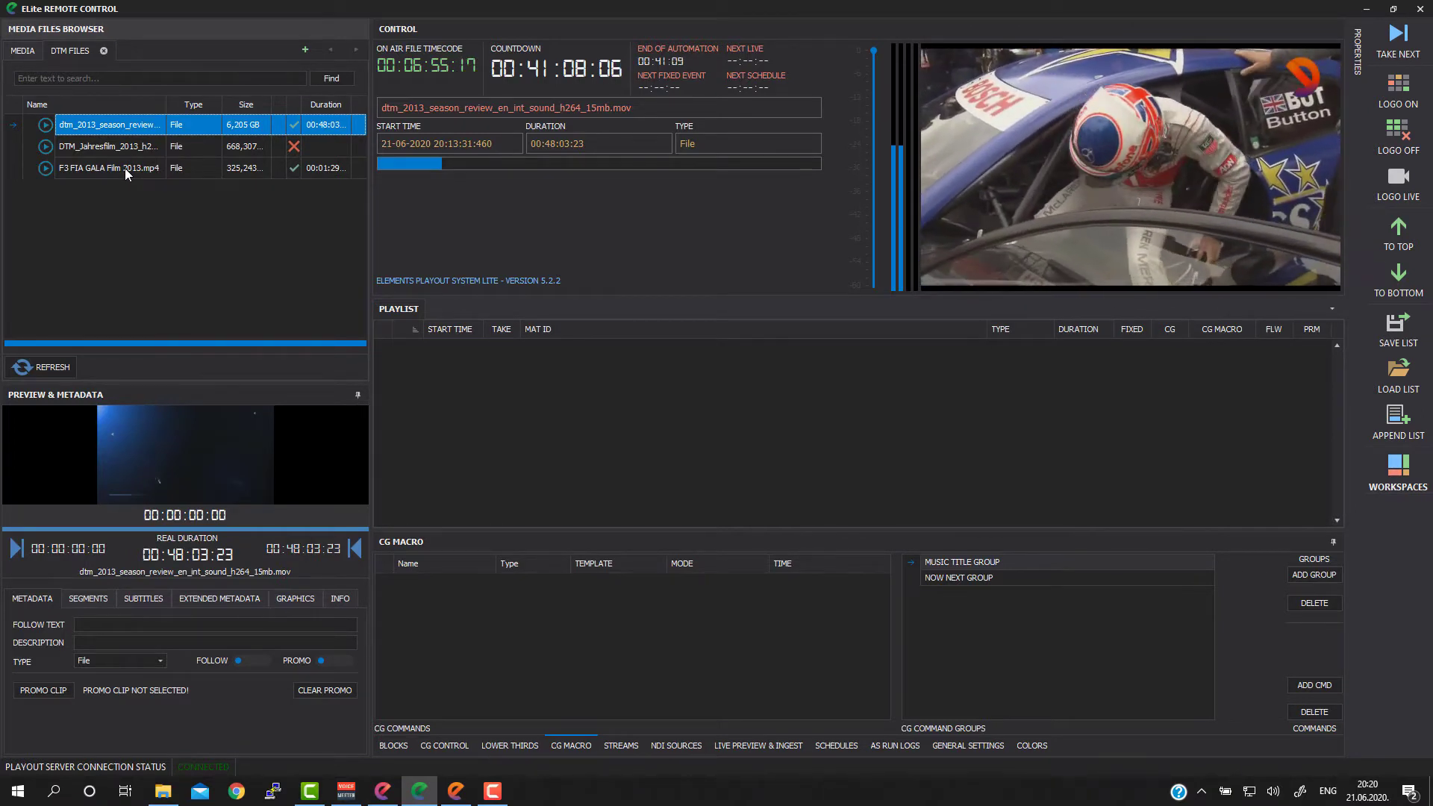
ctrl+click(124, 168)
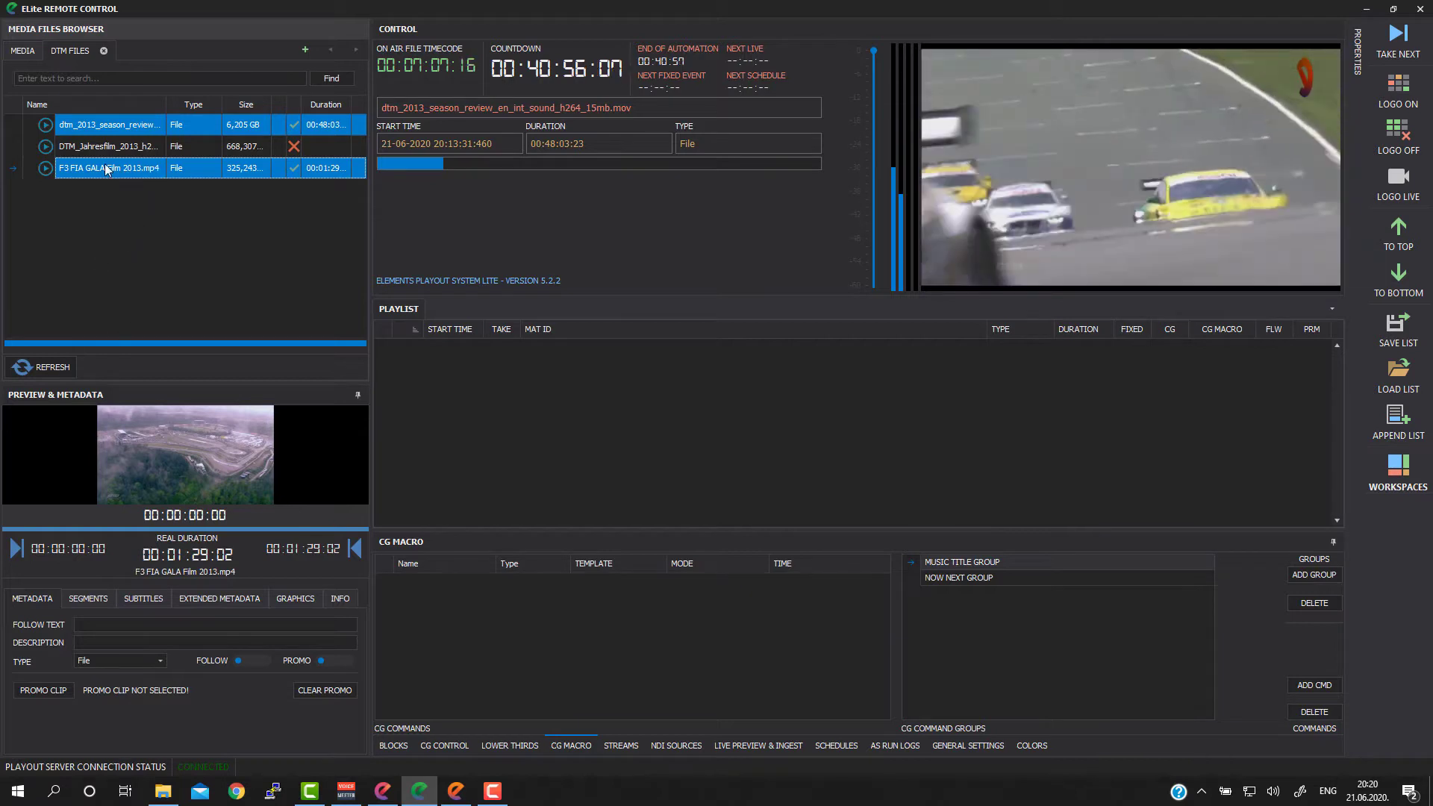
click(165, 646)
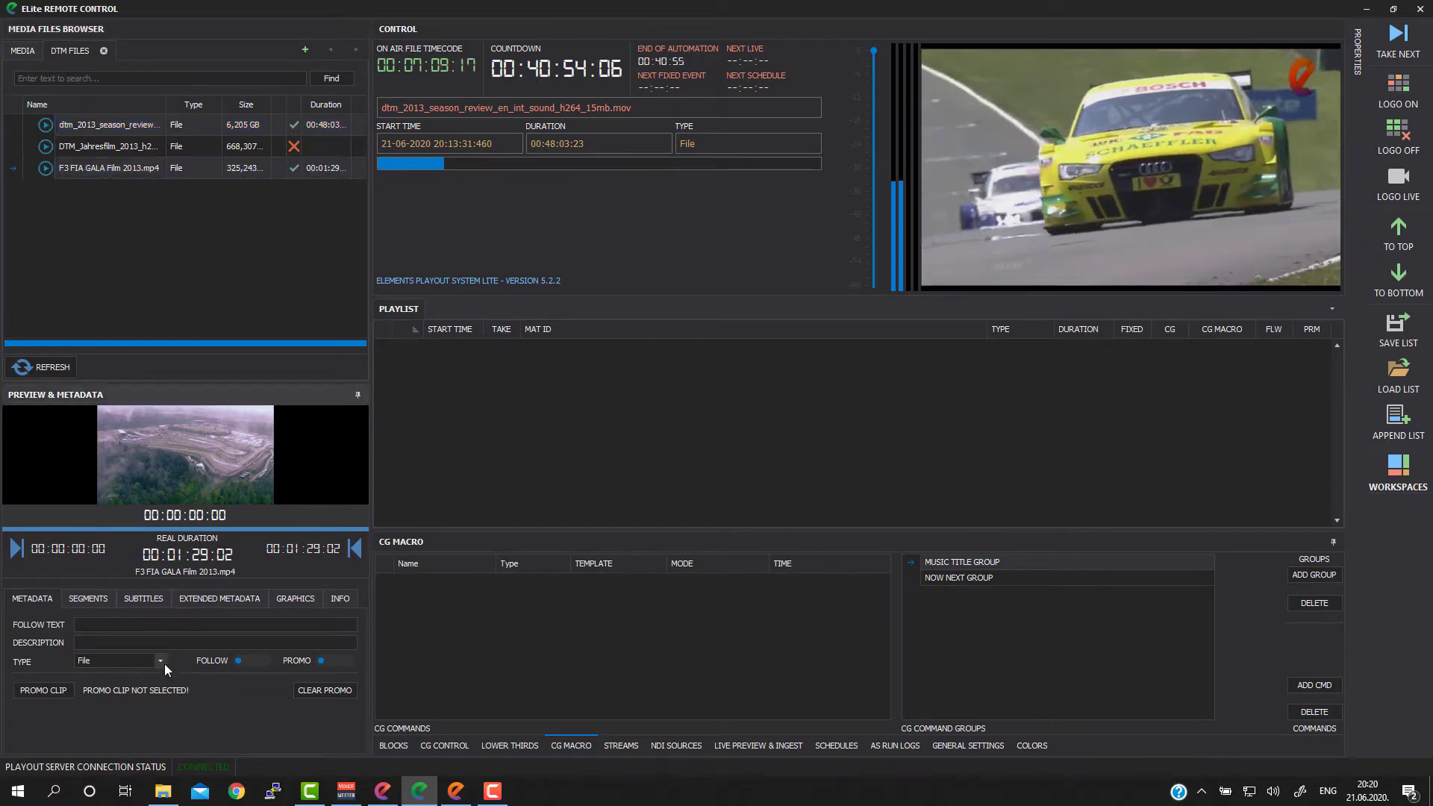
click(159, 663)
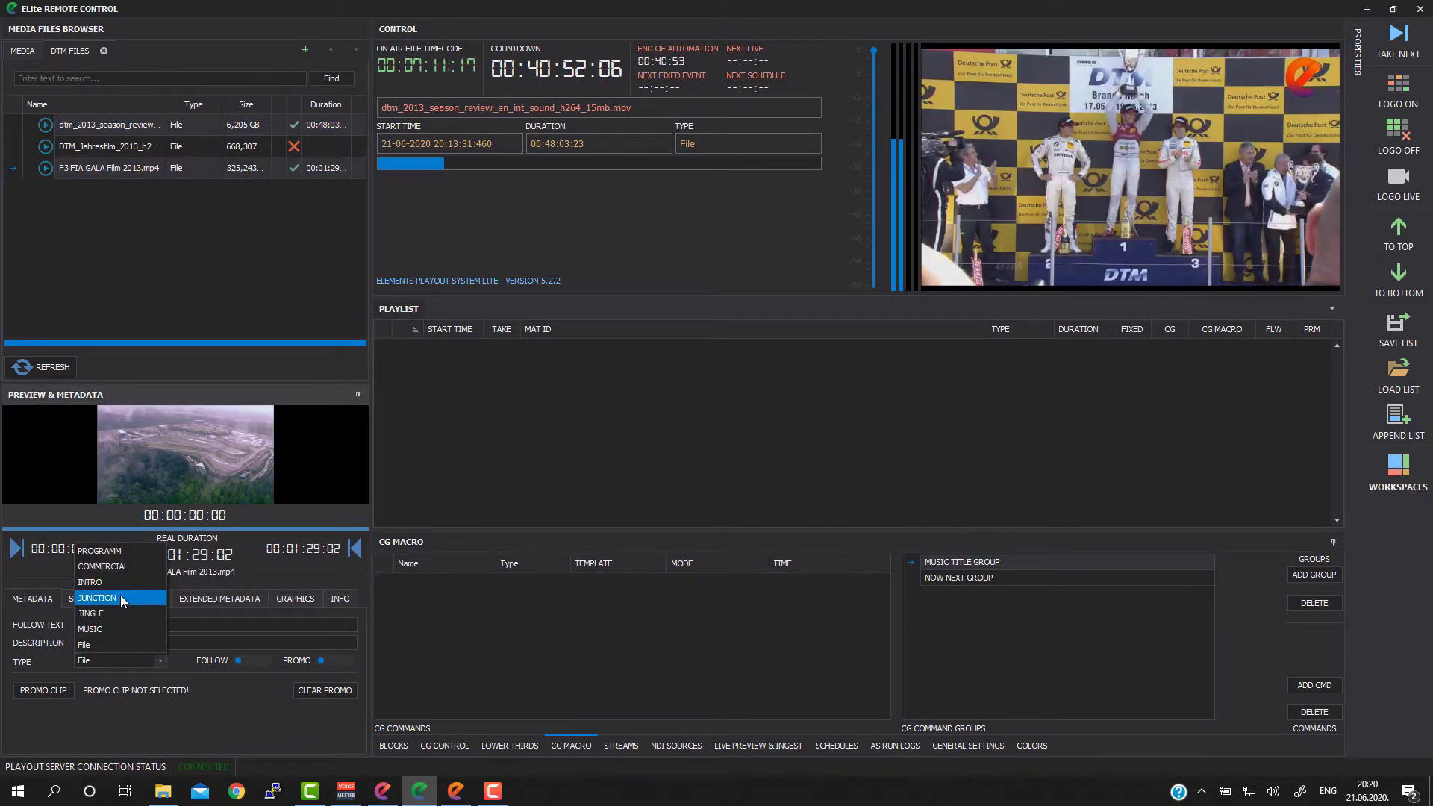
click(110, 550)
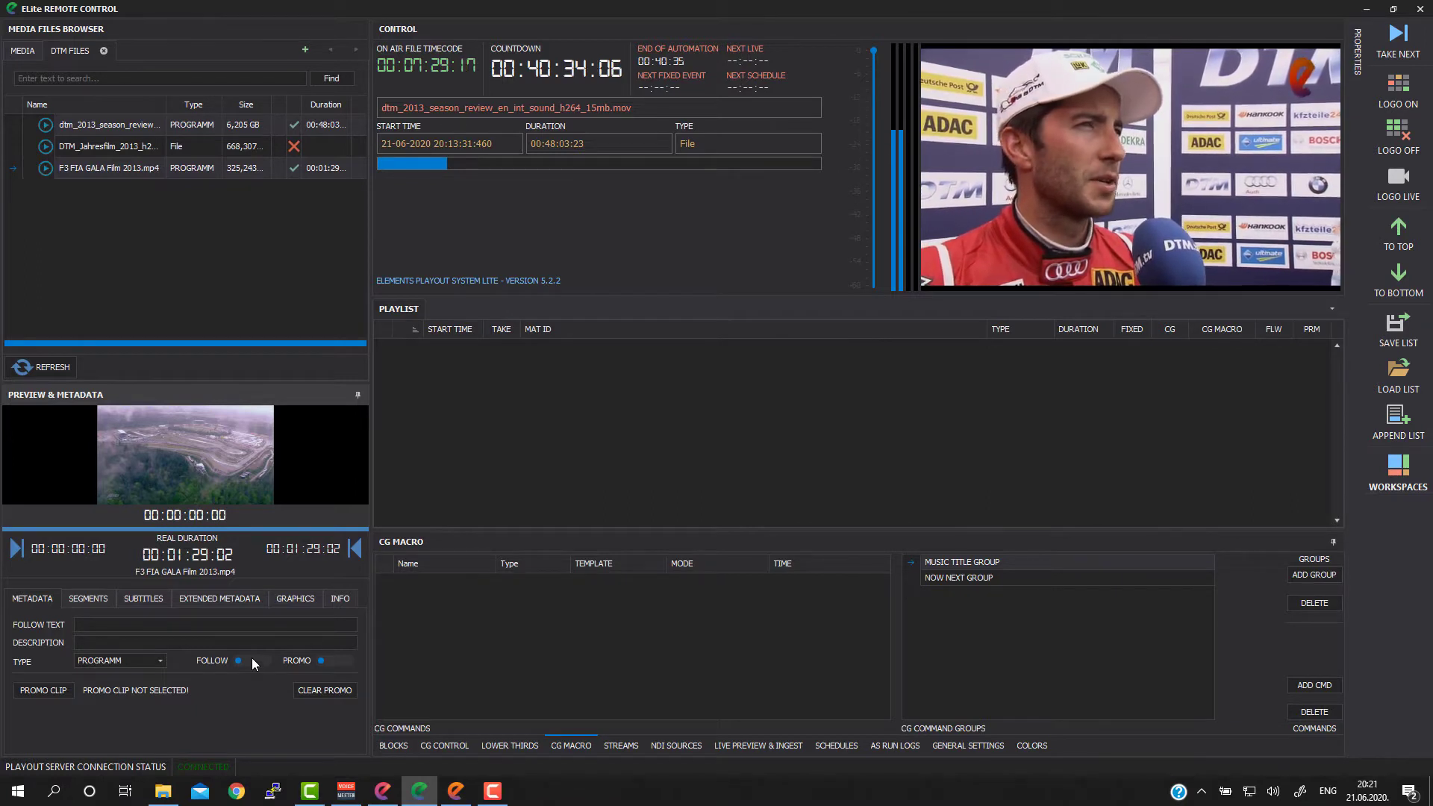
click(336, 660)
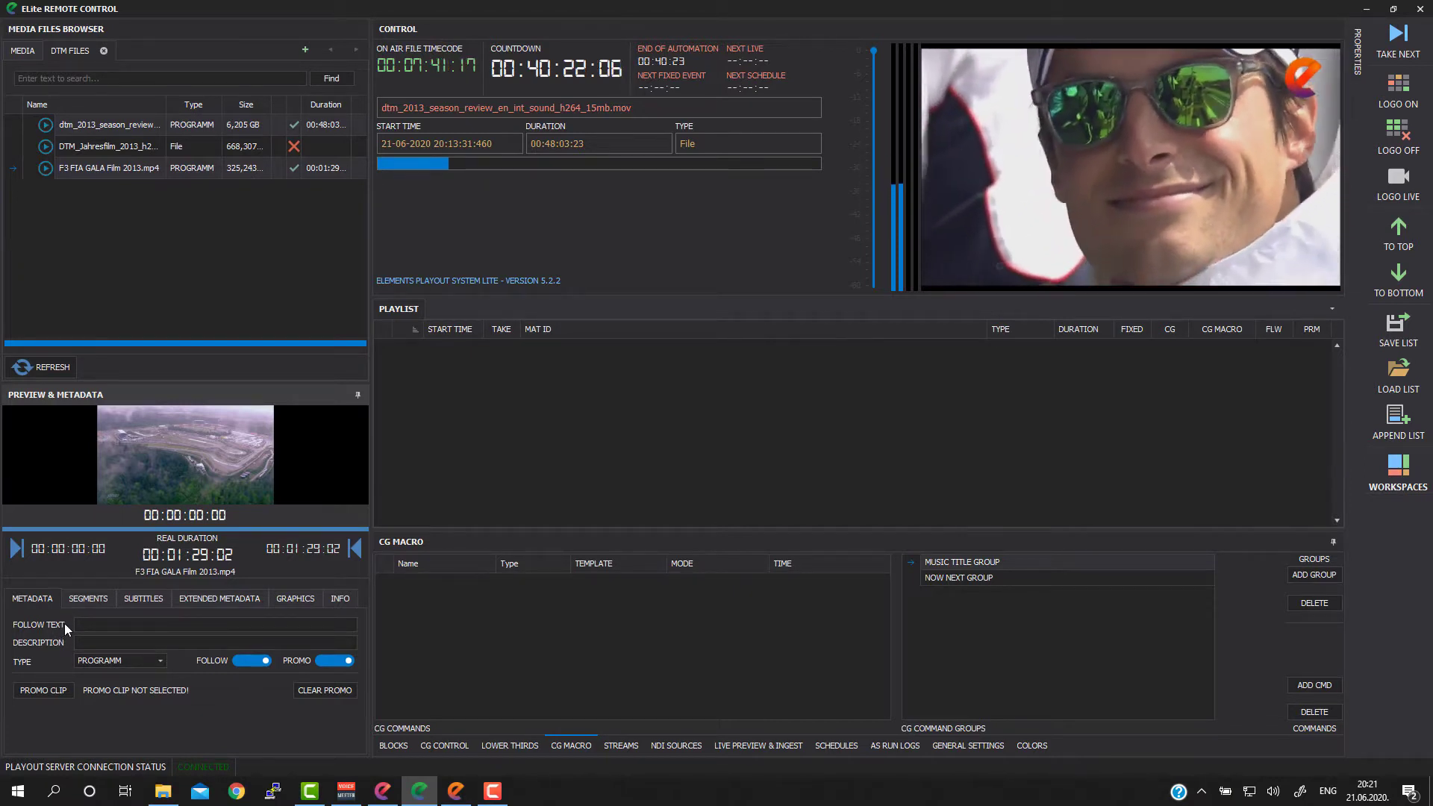
Step: Enter DTM 2013 as the follow text of the DTM season review clip
click(94, 622)
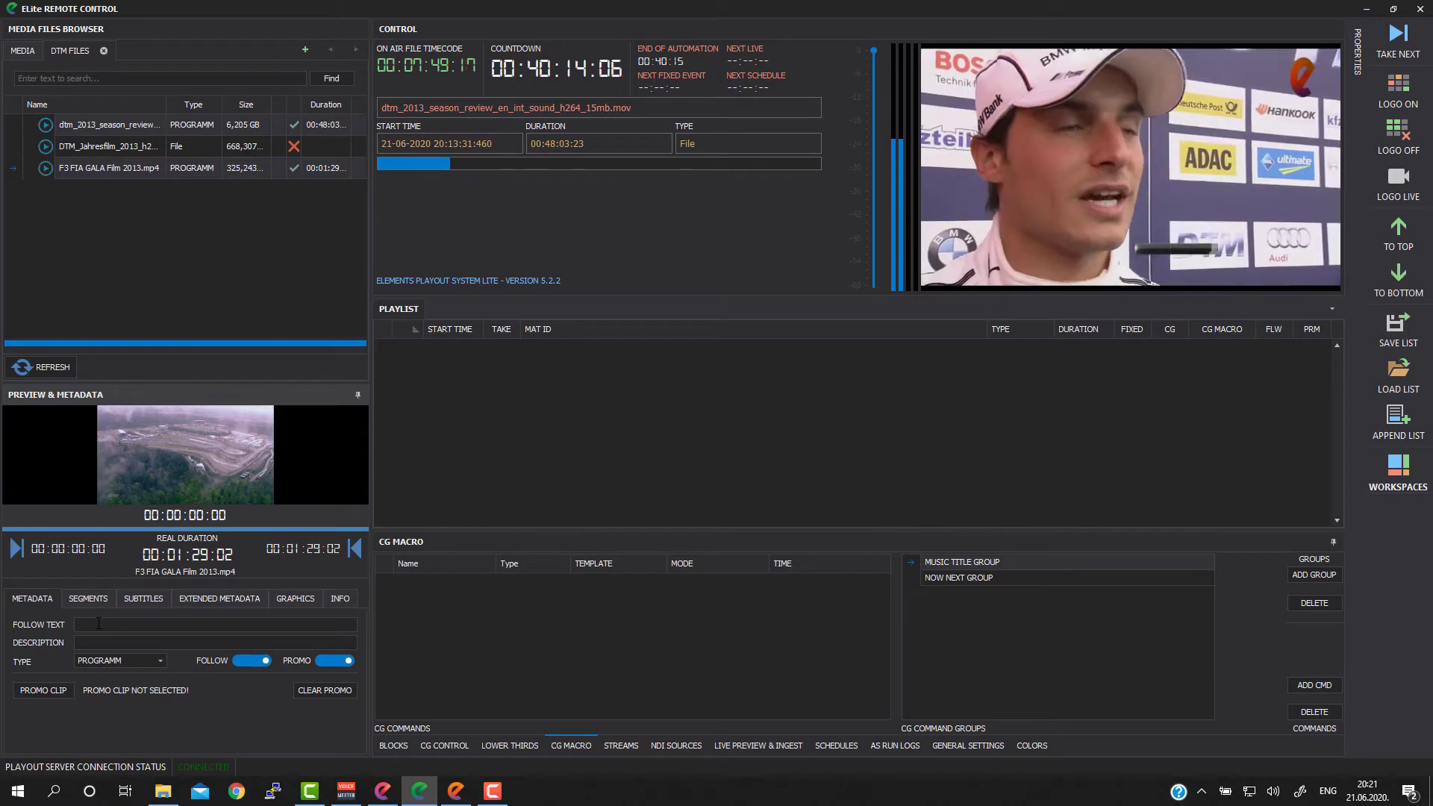
click(167, 251)
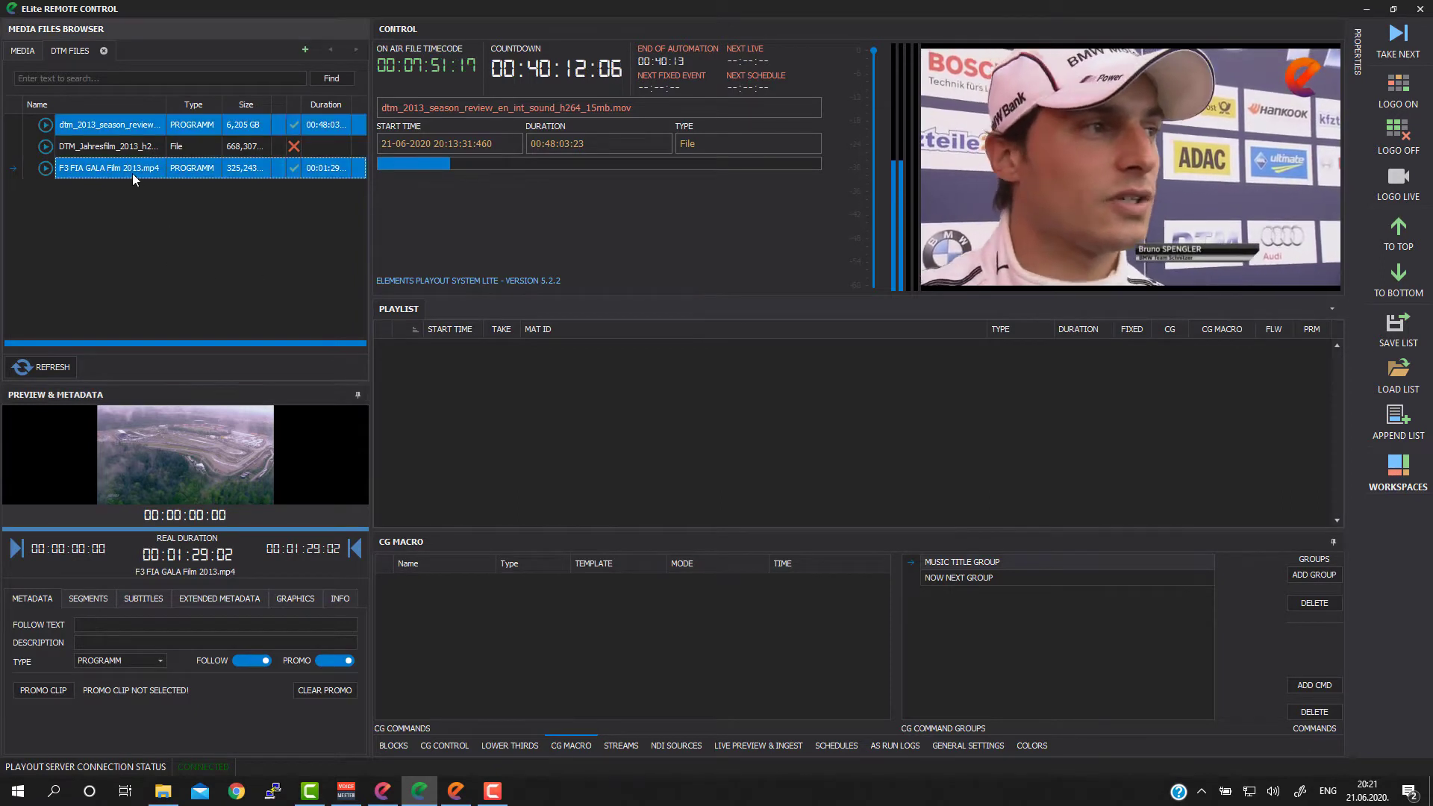
click(139, 129)
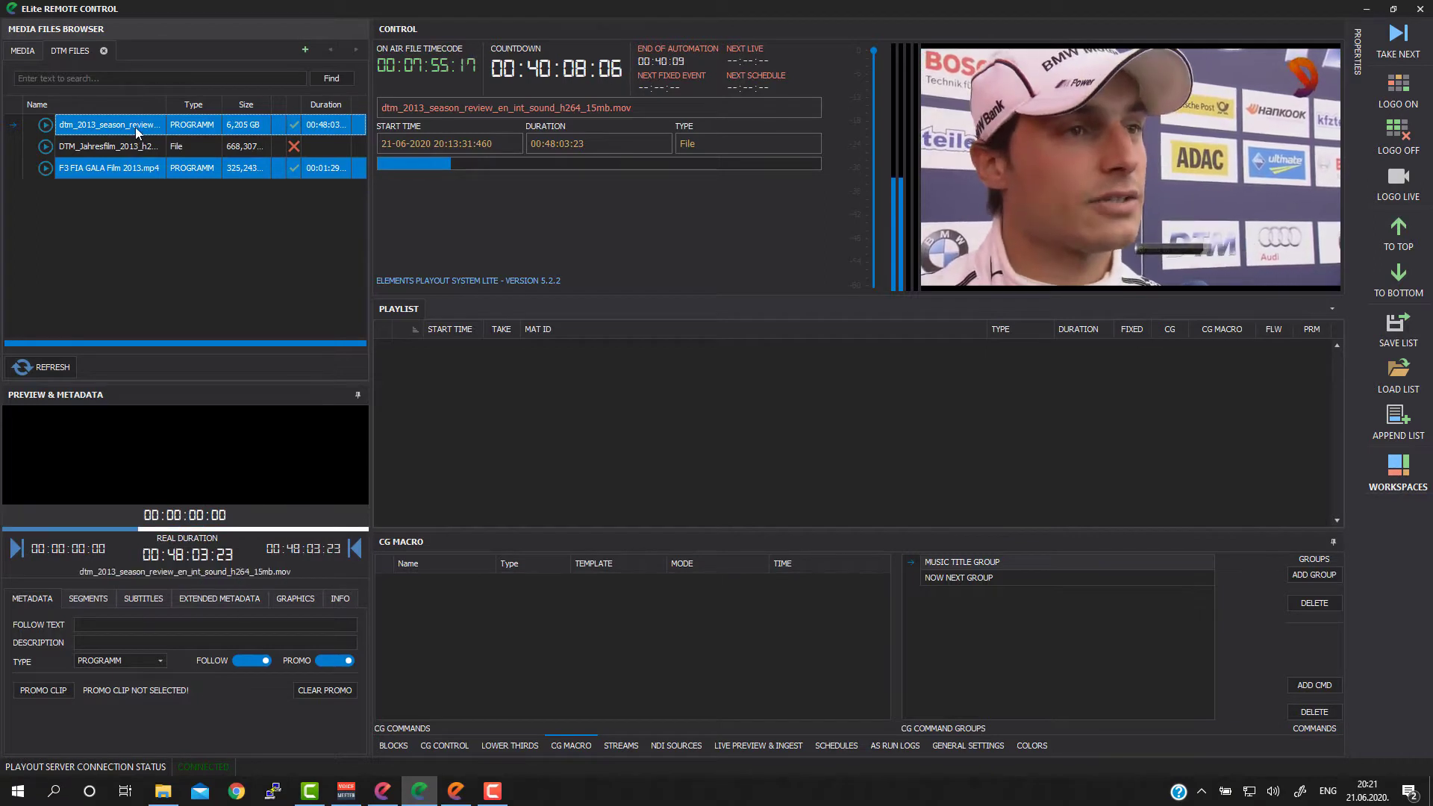
ctrl+click(136, 127)
click(136, 127)
click(136, 627)
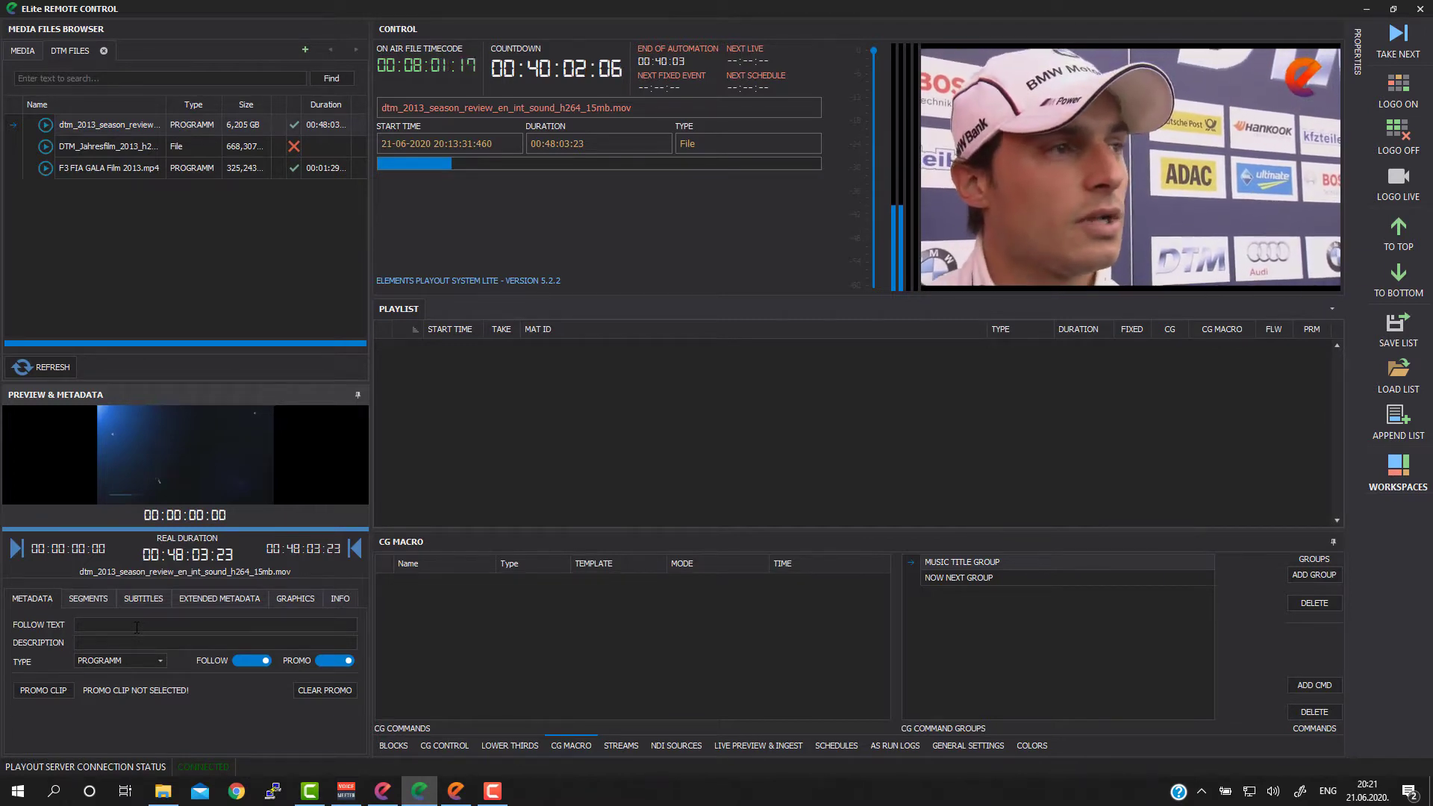
text(DTM )
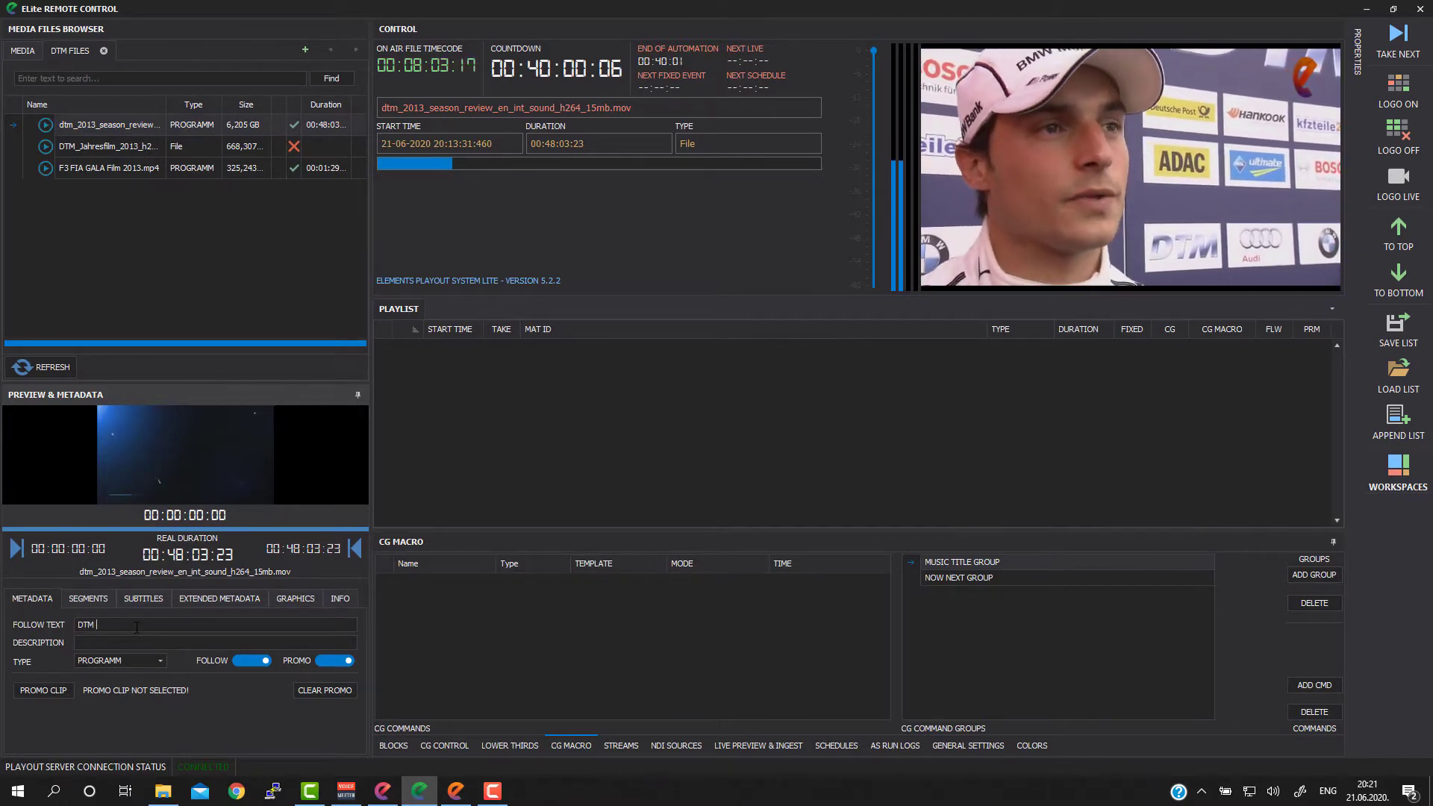
text(2013)
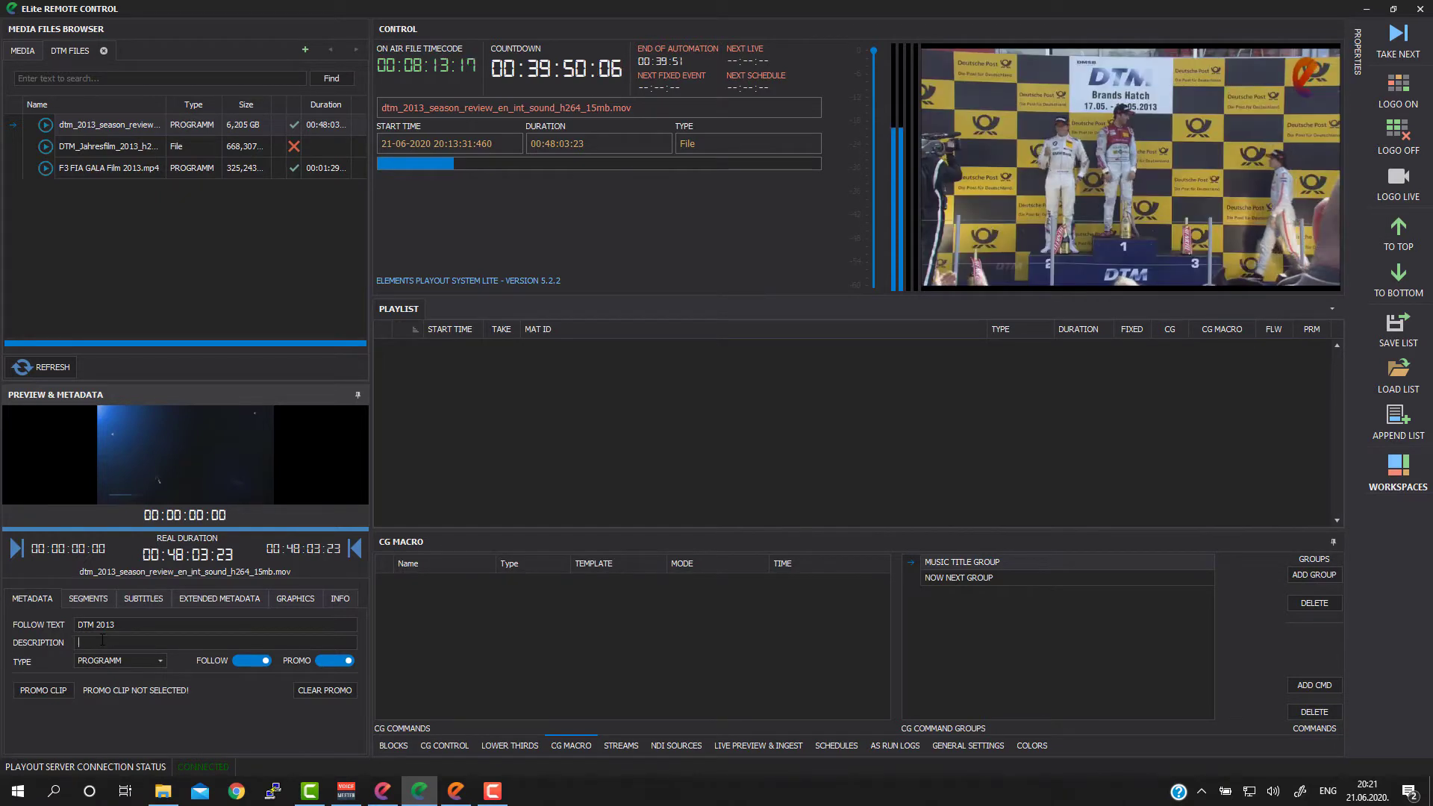
click(102, 640)
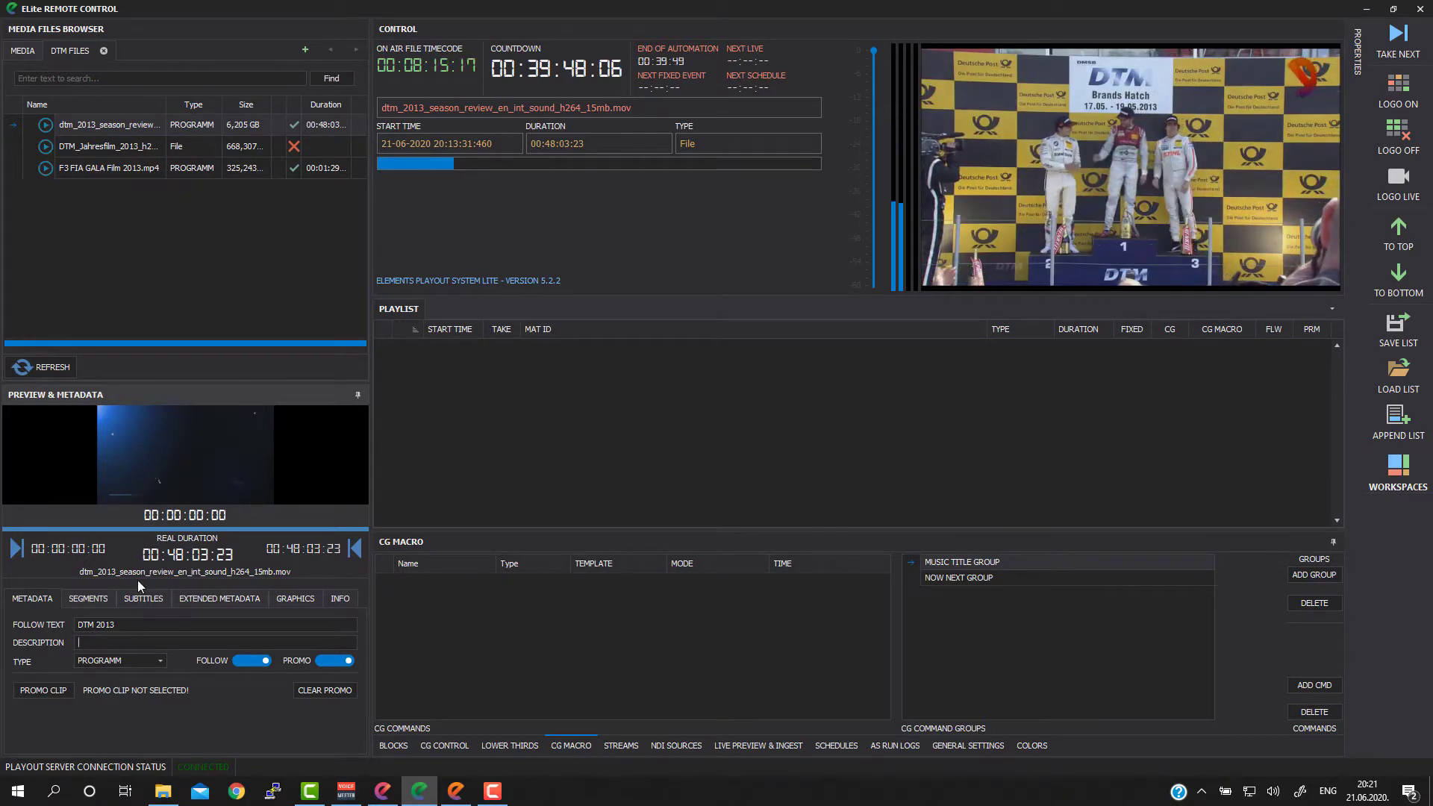
Step: Enter F3 FIA GALA MOVIE as the follow text of the F3 FIA GALA Film 2013.mp4 clip
click(118, 166)
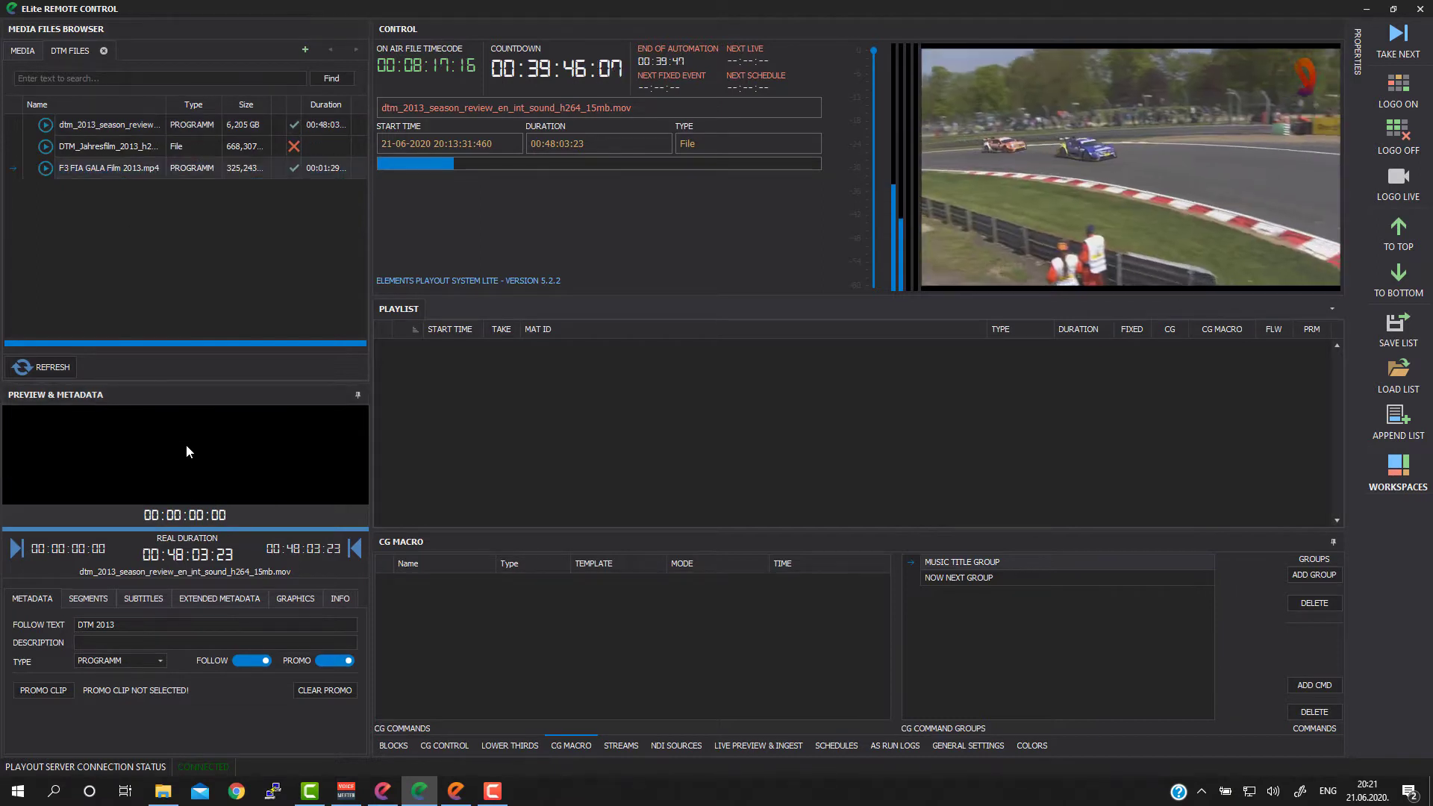
click(126, 624)
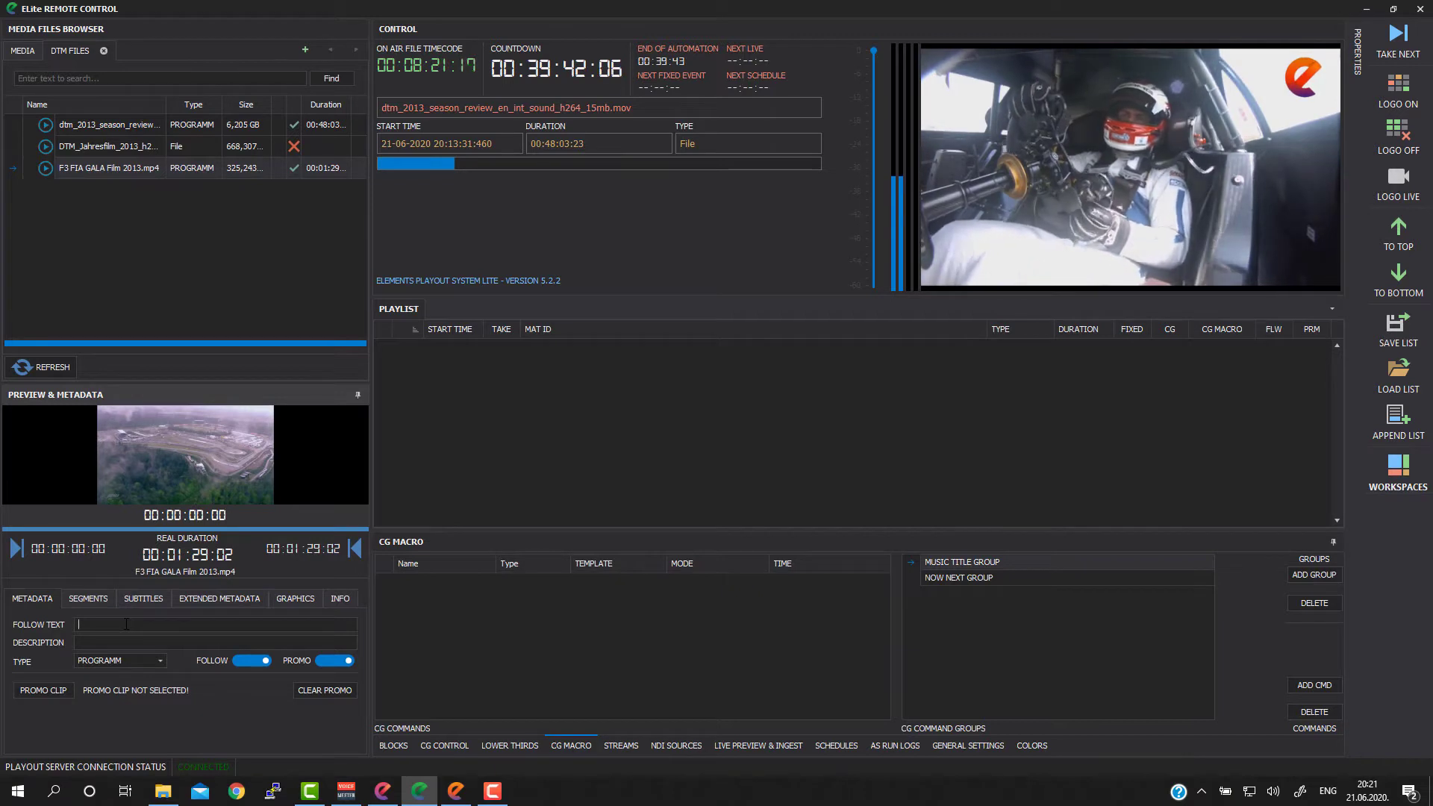
text(F3 FIA)
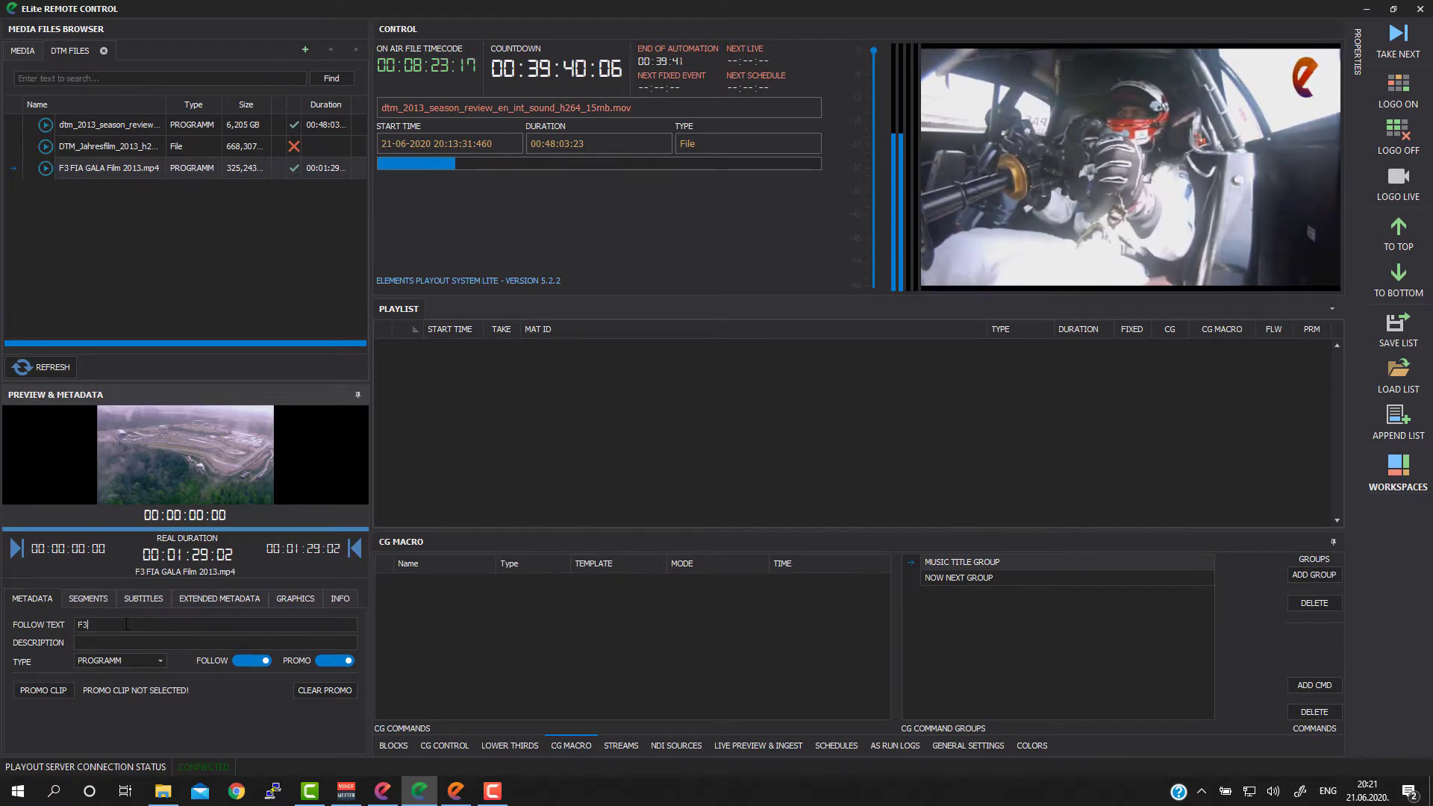
text( GALA MOVIE)
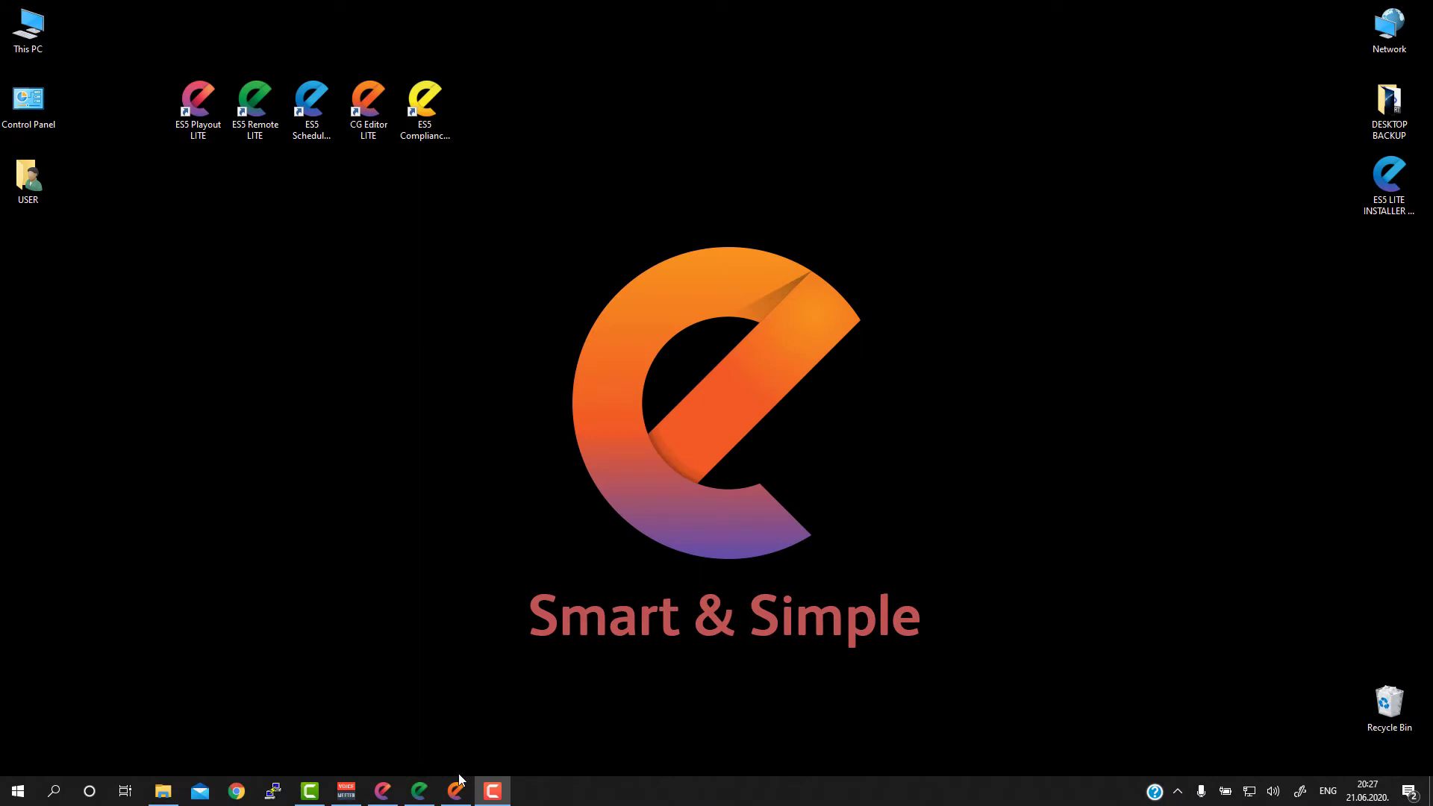
Step: Switch to ES5 CG Editor LITE and create a new template named WATCHING NOW NEXT
mouse_move(458, 792)
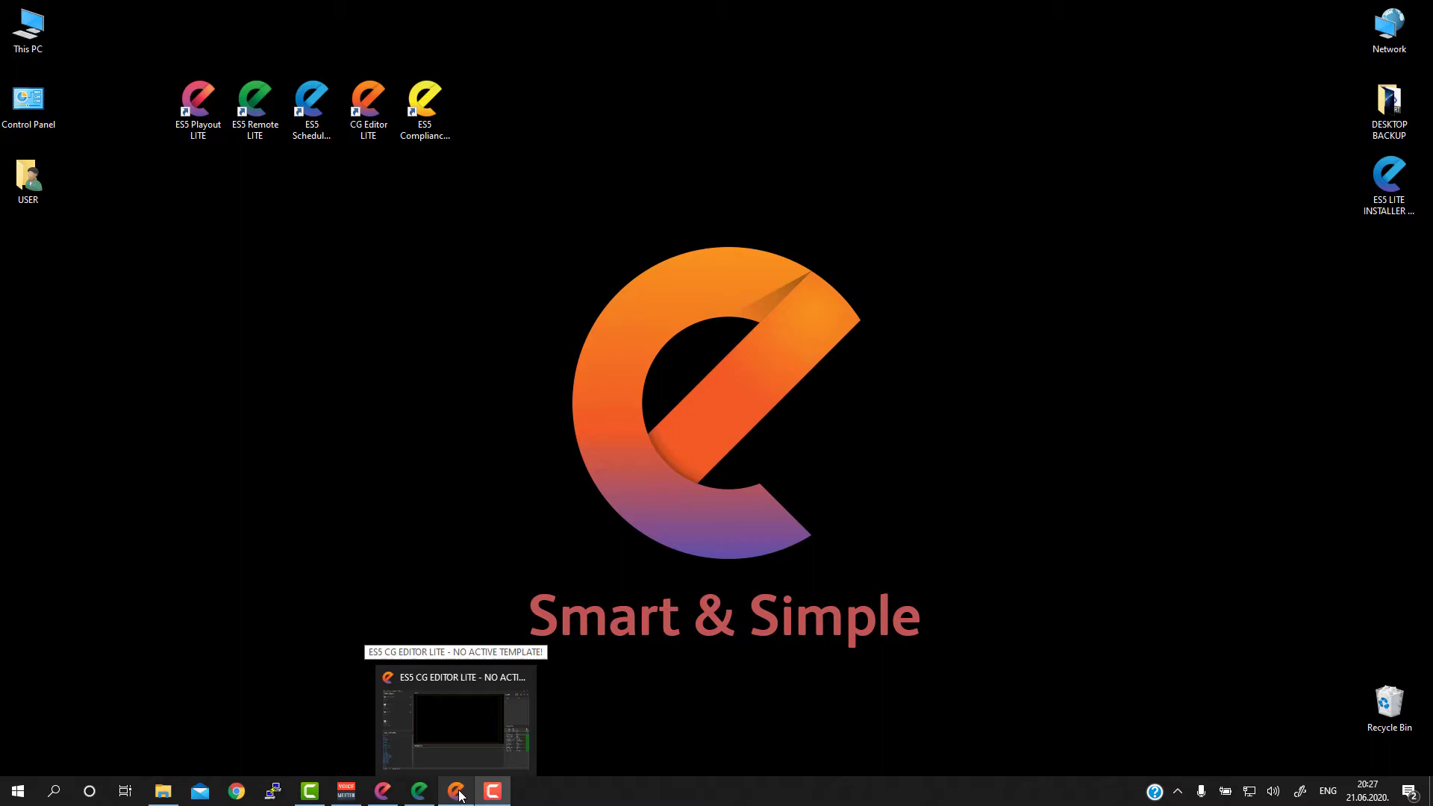
click(457, 793)
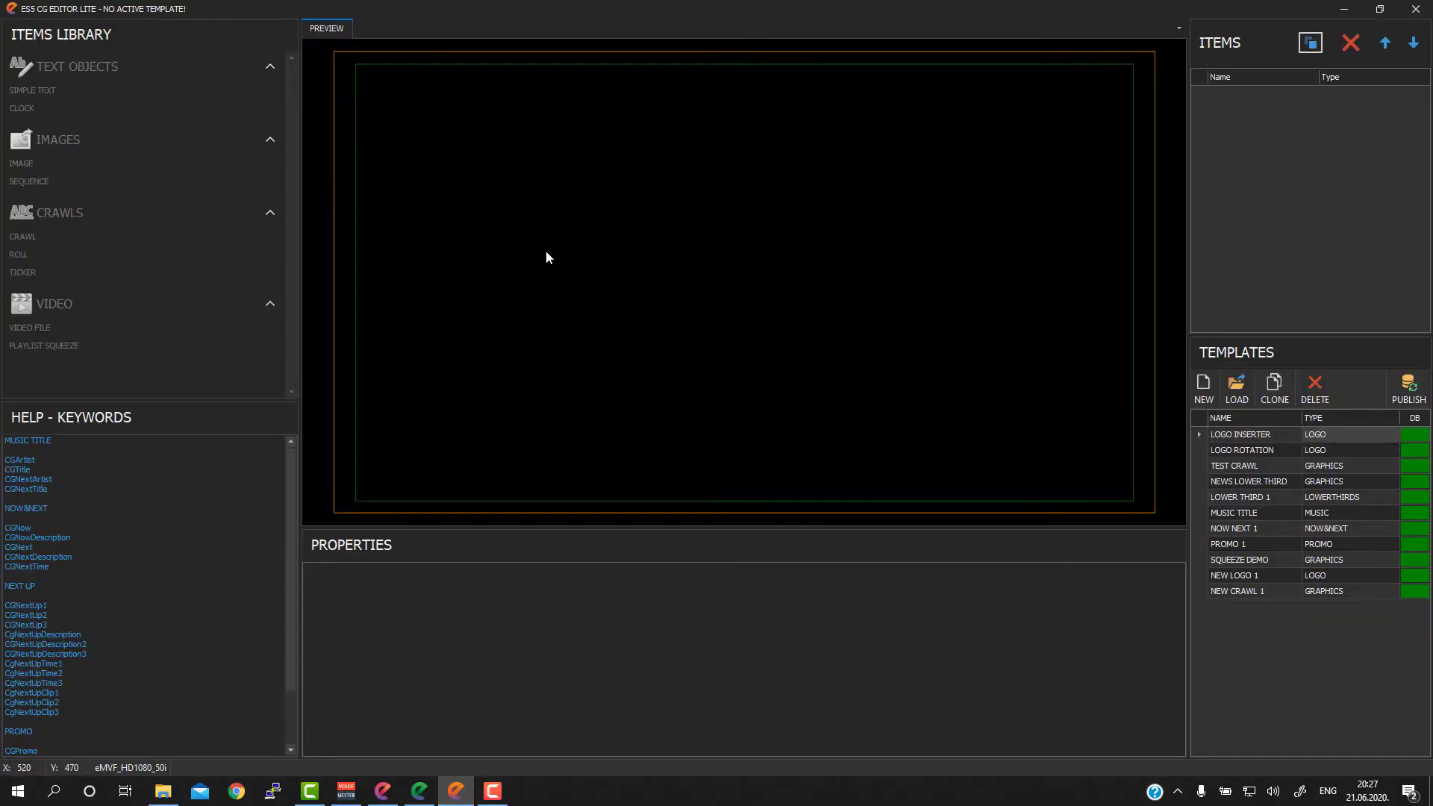
click(1205, 389)
click(1248, 604)
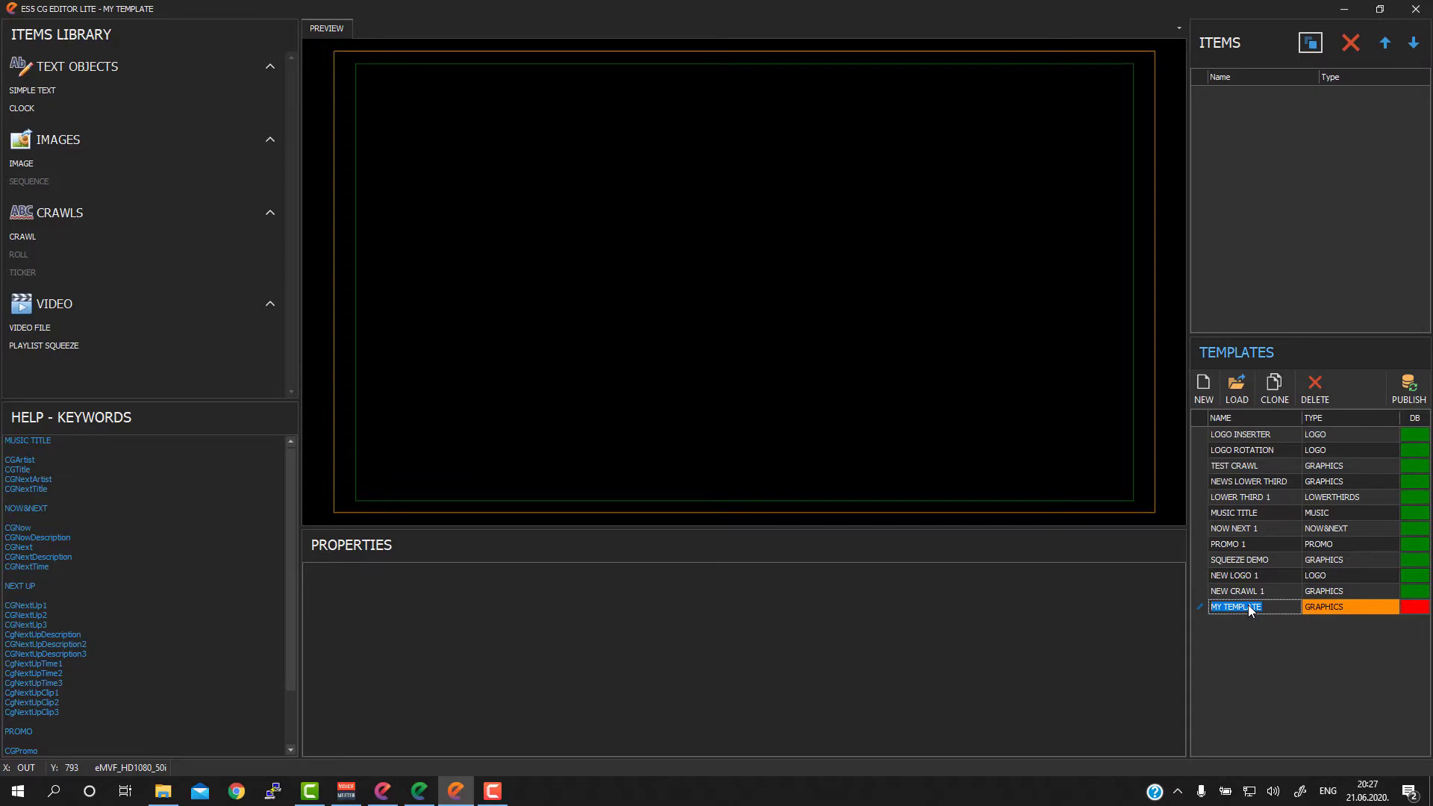
text(WATCHING NOW NEXT)
key(Return)
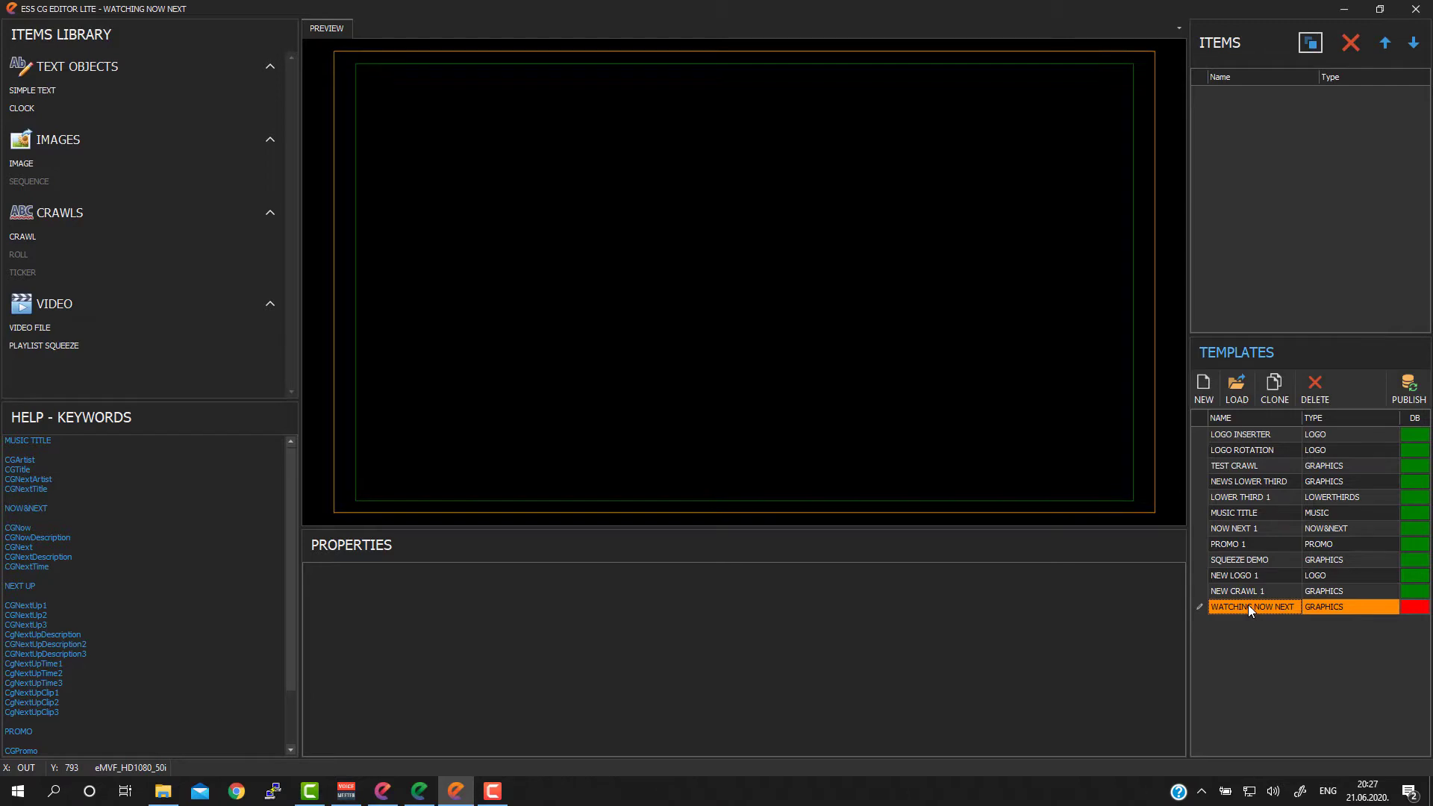
Step: Set the type of the WATCHING NOW NEXT template to NOW&NEXT
click(1345, 603)
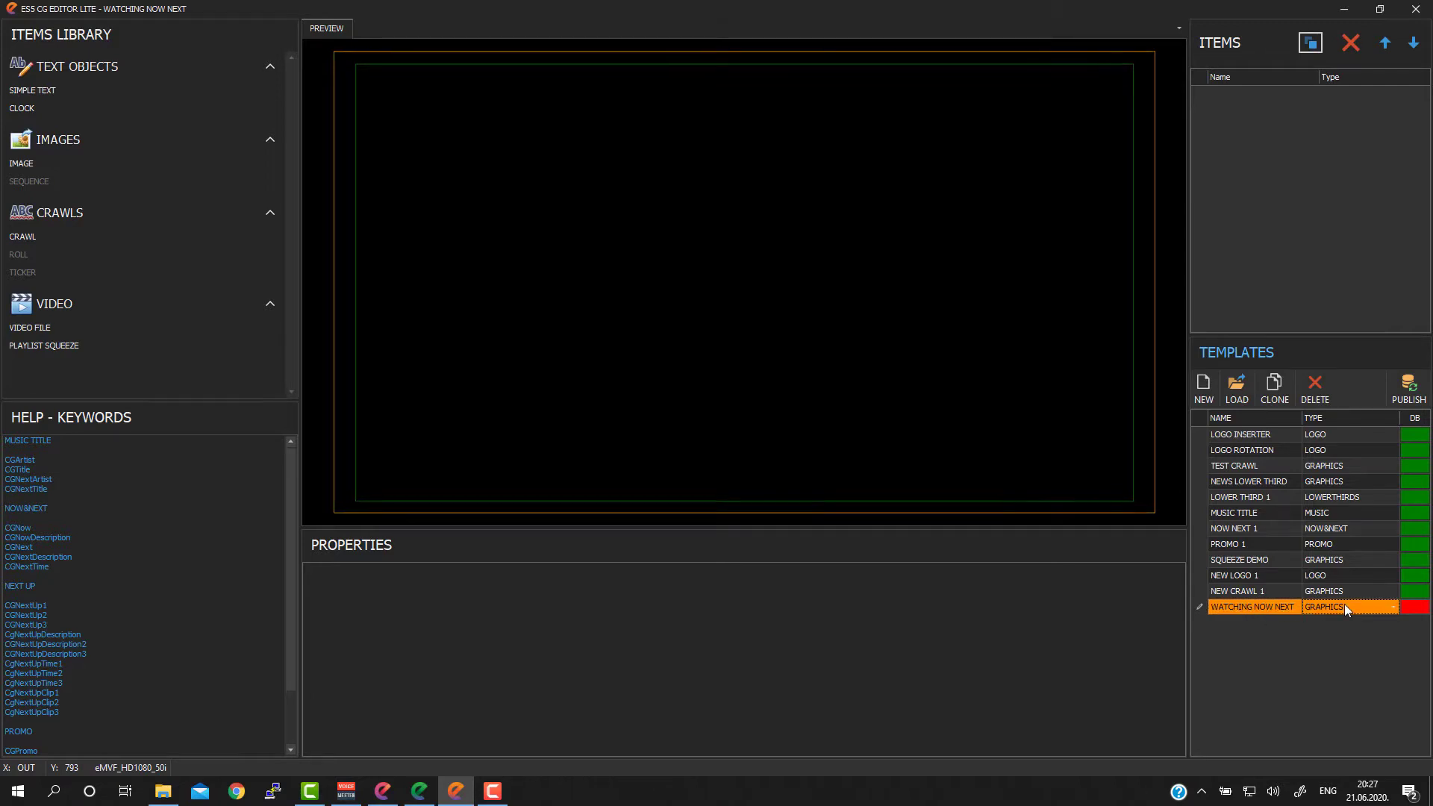
click(1389, 607)
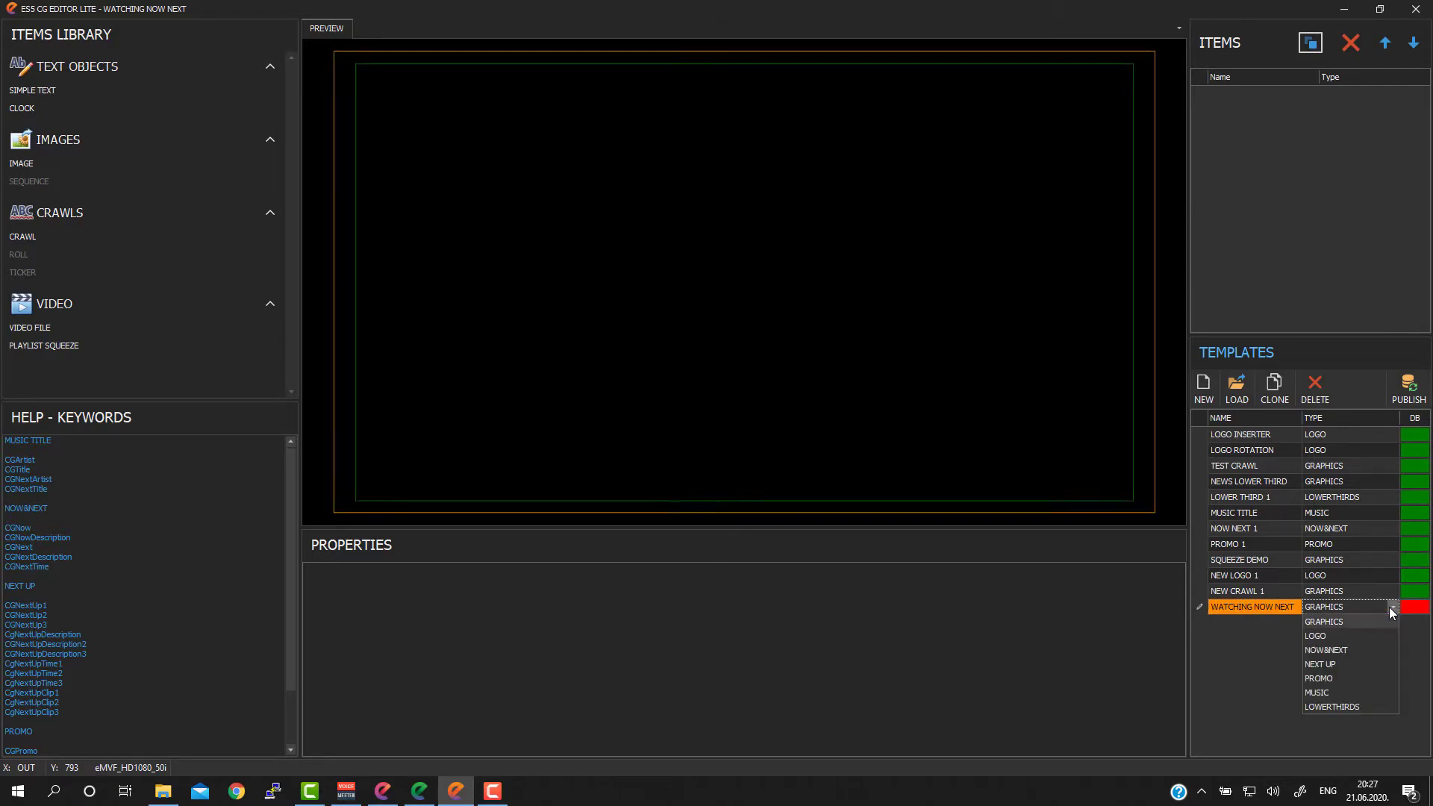
click(1328, 649)
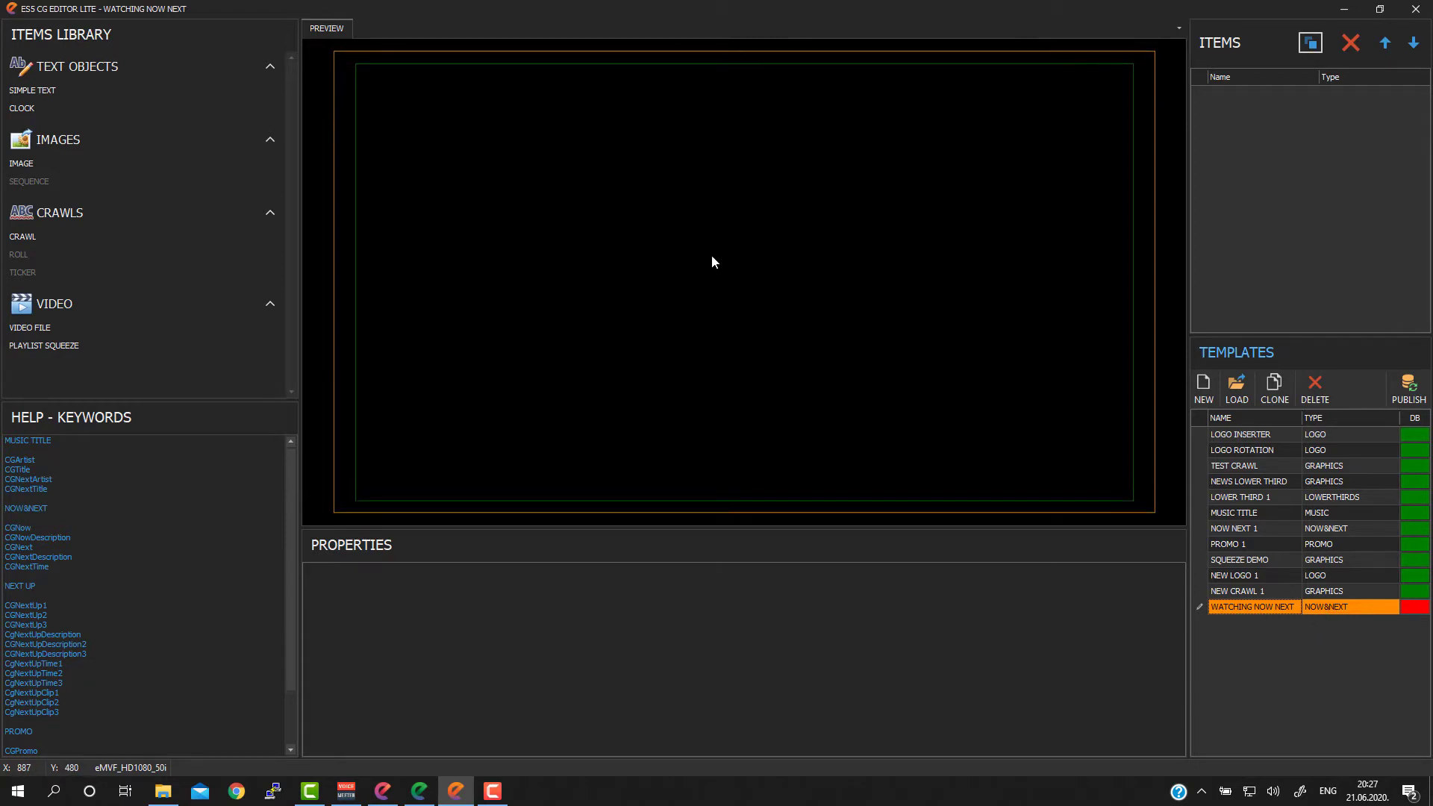
Step: Add a simple text object to the template and place it in the upper-left corner of the inner safe area
click(425, 104)
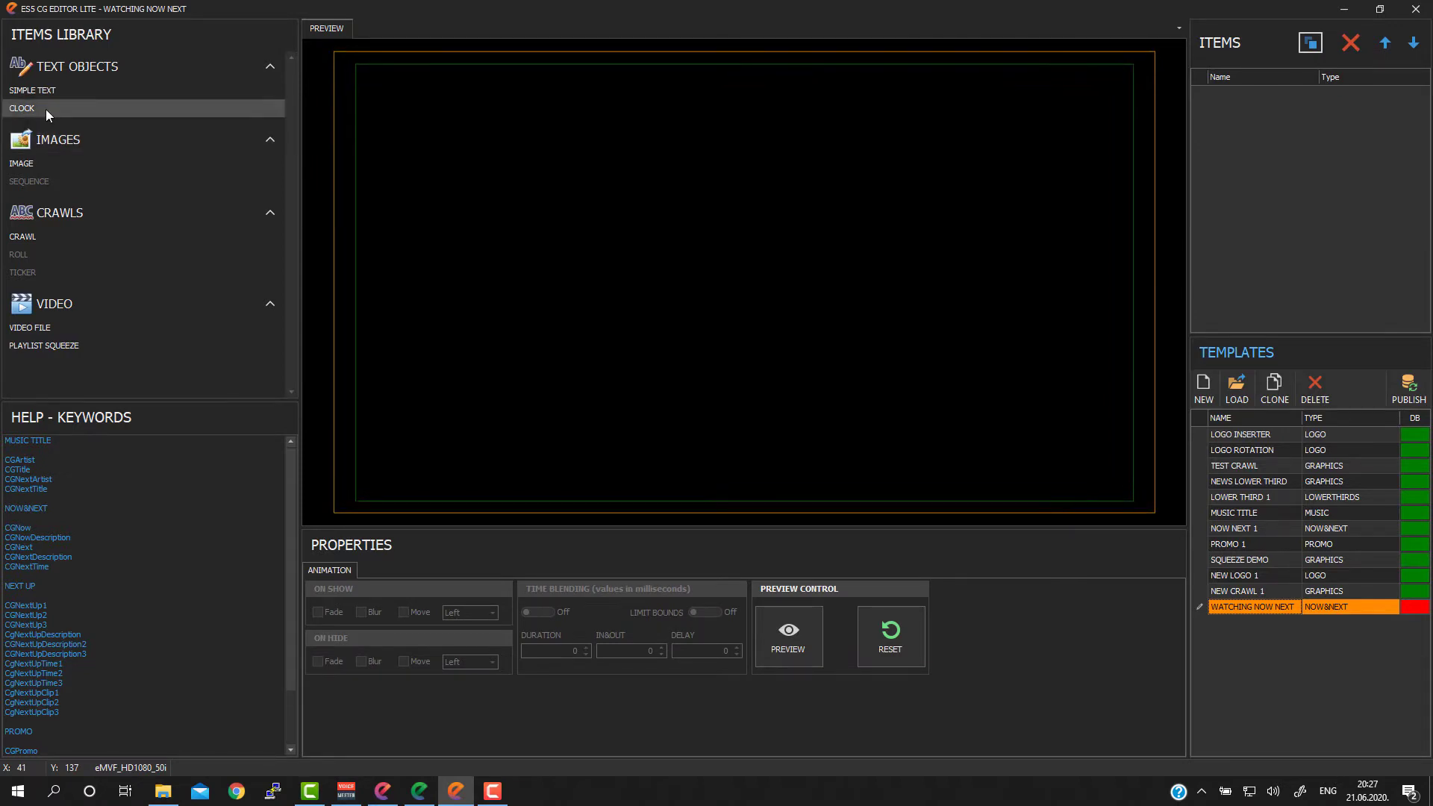
click(44, 90)
click(375, 92)
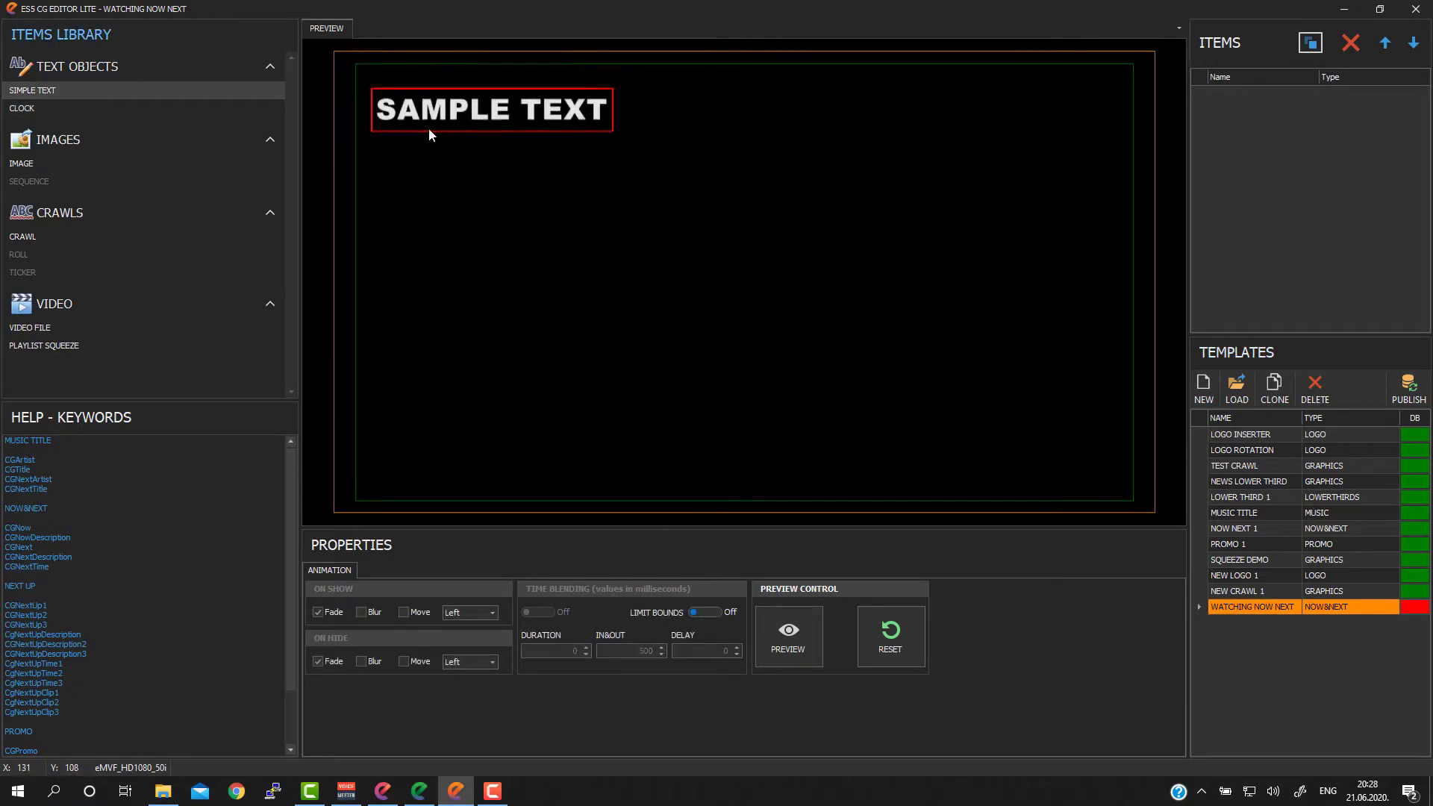
drag(459, 115, 447, 96)
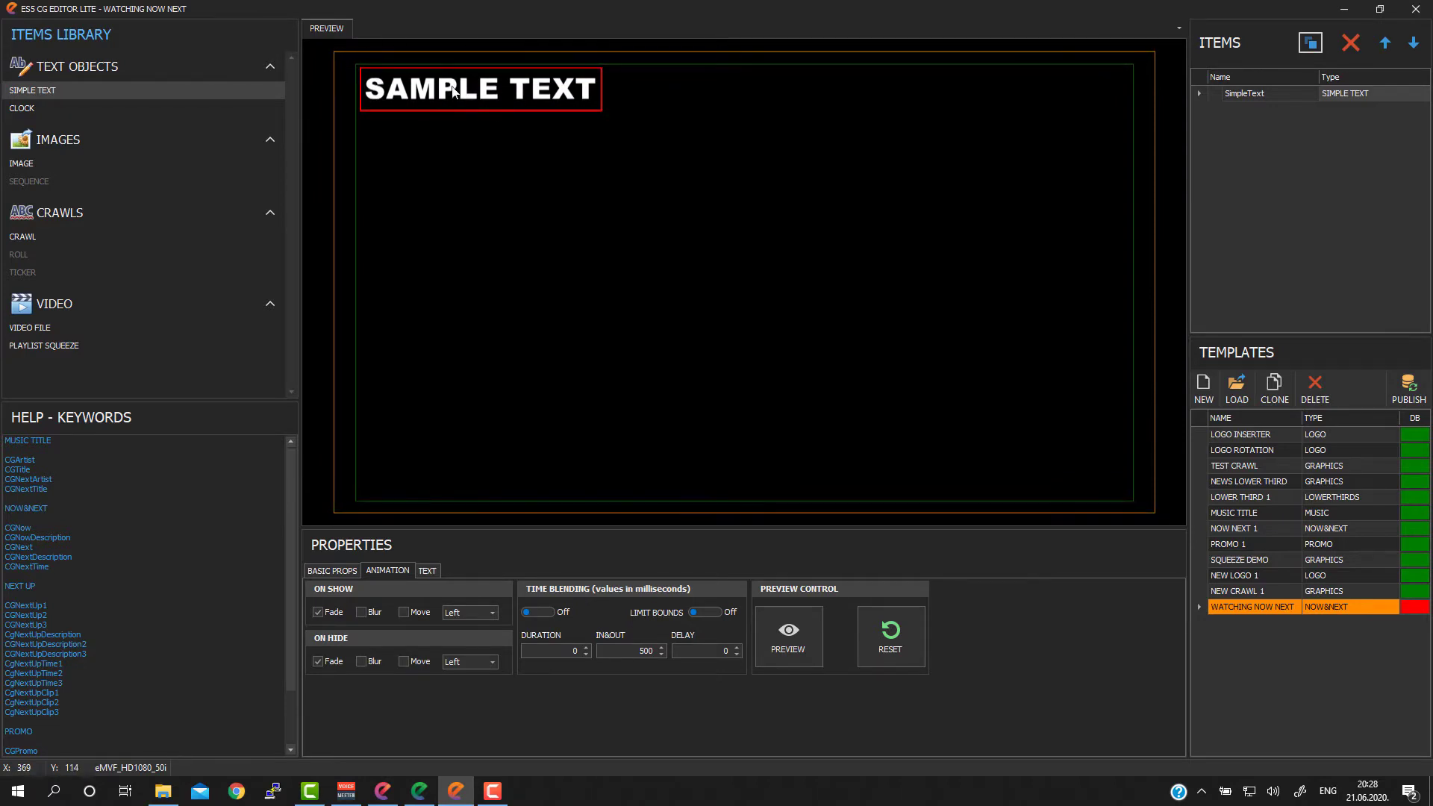
drag(484, 85, 483, 83)
Step: Replace the text object's sample content with WATCHING NOW
click(428, 570)
drag(365, 594, 273, 594)
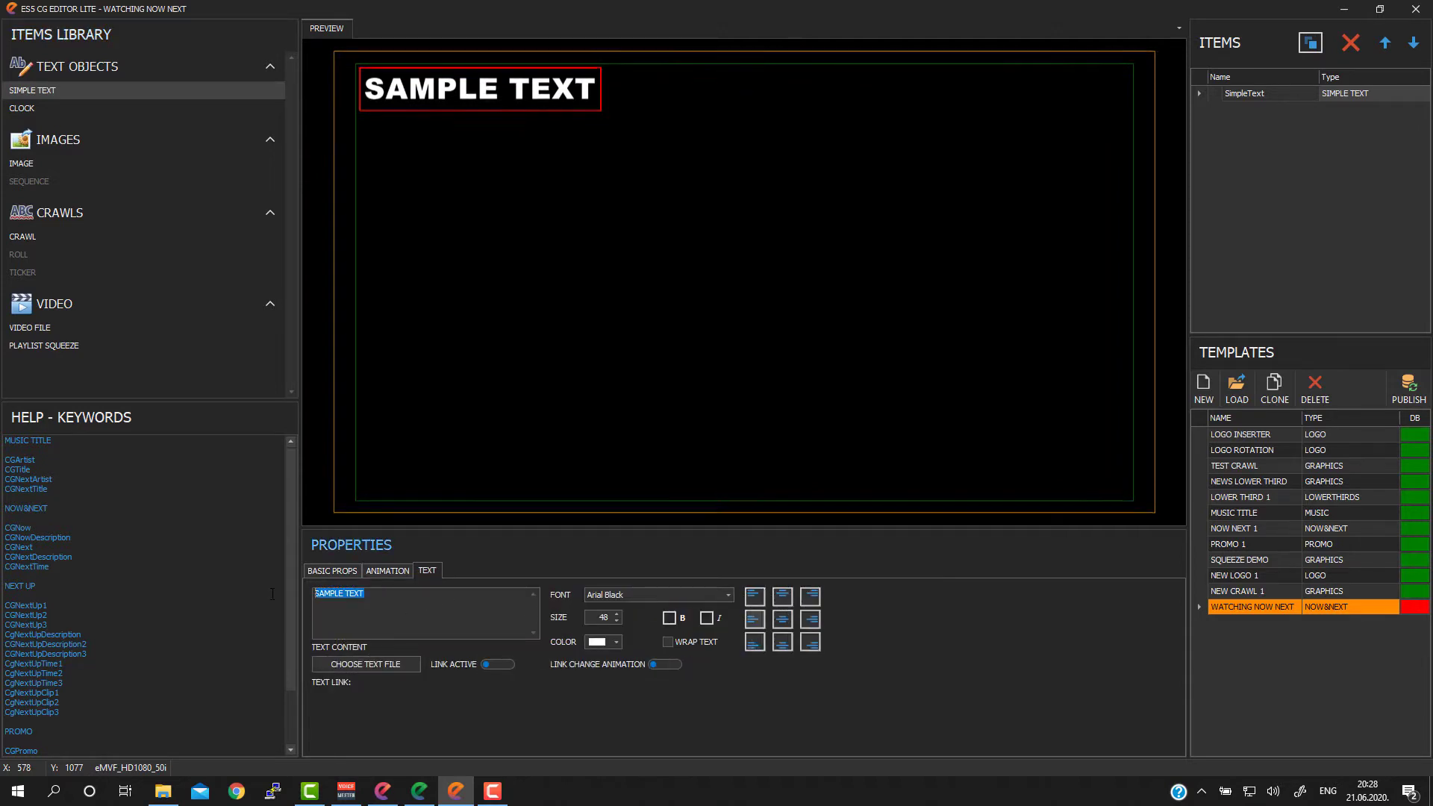
text(W)
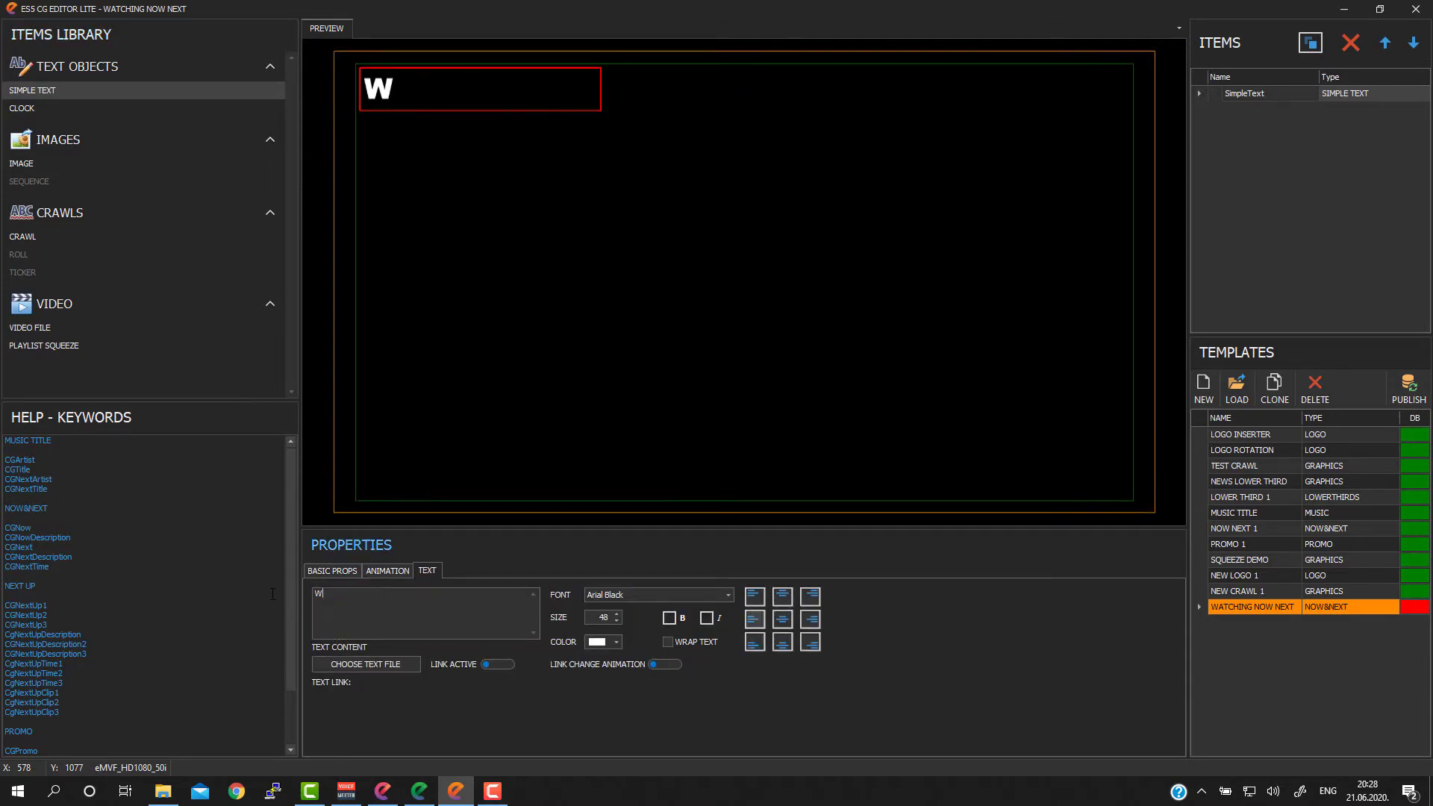
text(ATCHING NOW)
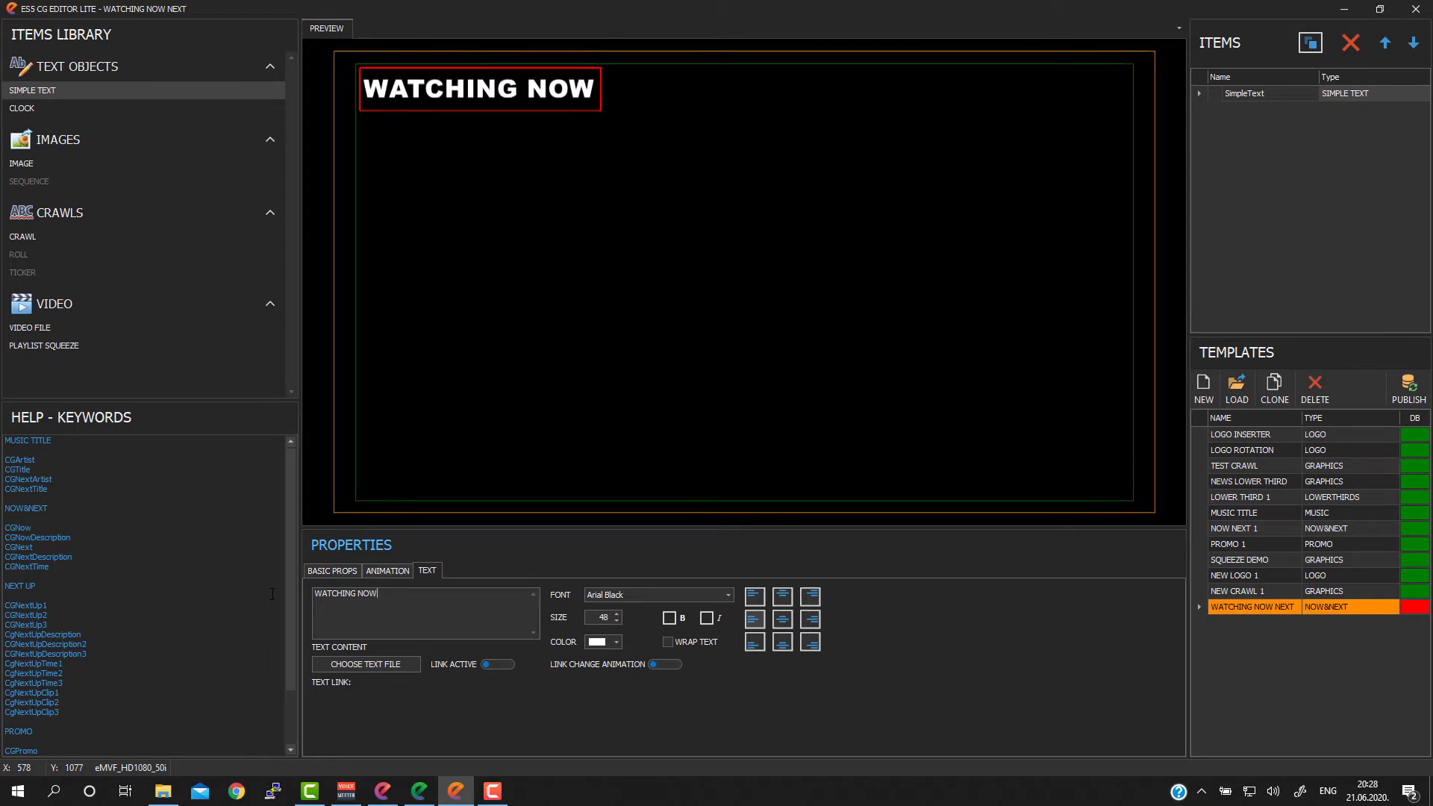
Step: Try the longer content WATCHING NOW SLDKFJSLD in the headline's text box and remove the extra characters
text(SLDKFJSLD)
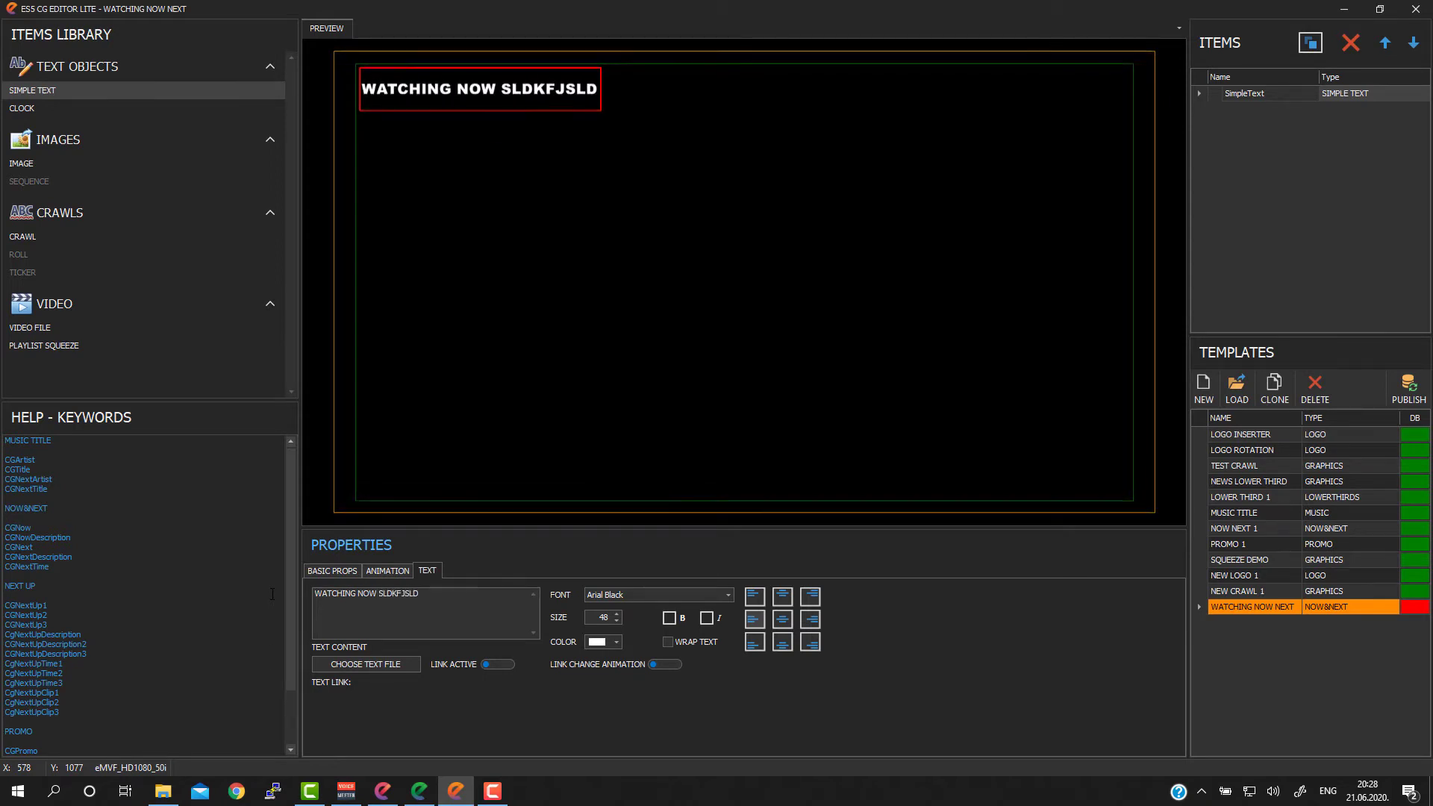
key(BackSpace)
key(BackSpace)
key(BackSpace)
key(BackSpace)
key(BackSpace)
key(BackSpace)
key(BackSpace)
key(BackSpace)
key(BackSpace)
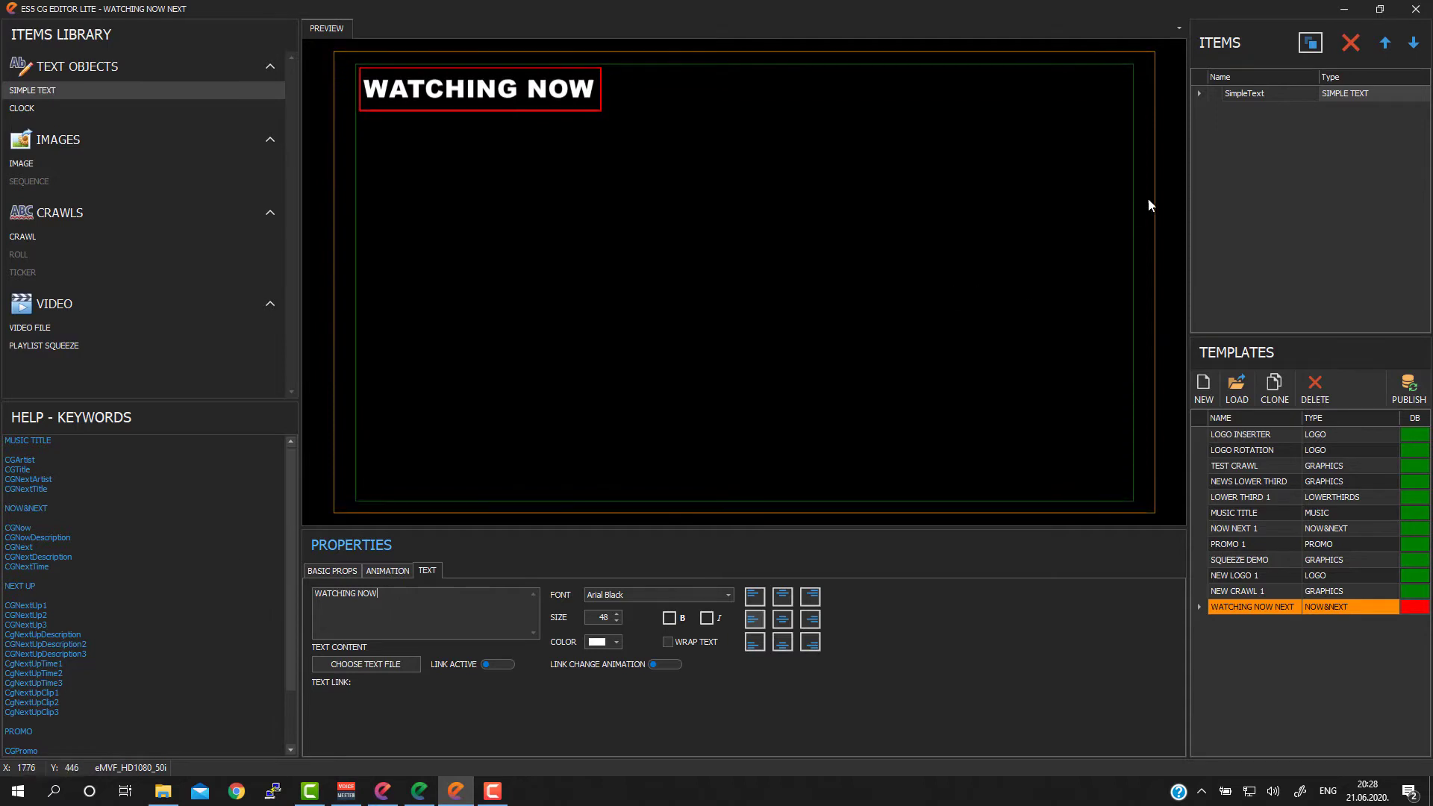
Step: Rename the headline item WATCHING HEADLINE and place a second simple text object directly below it, aligned to its left edge
click(1265, 92)
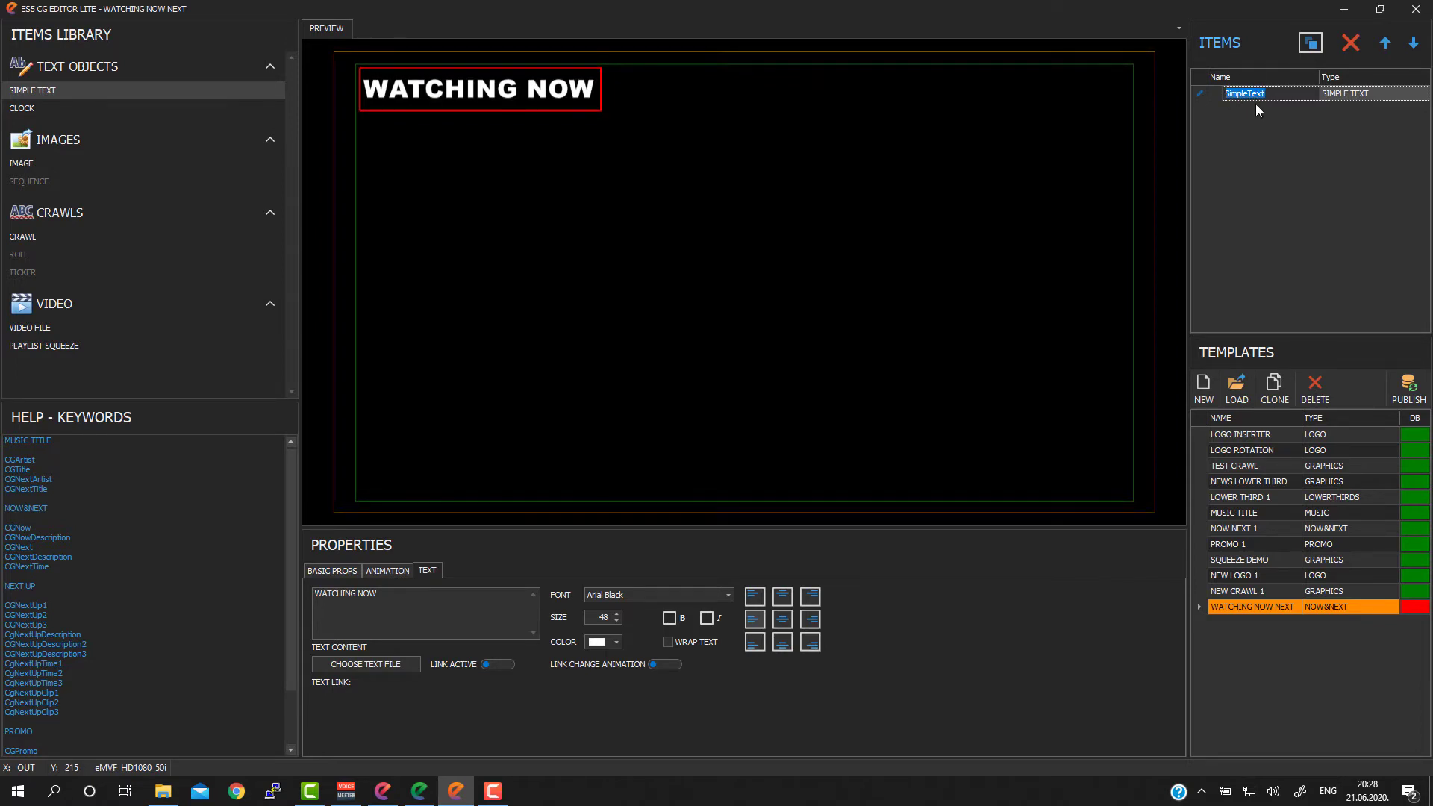
text(WATCHING HEADLINE)
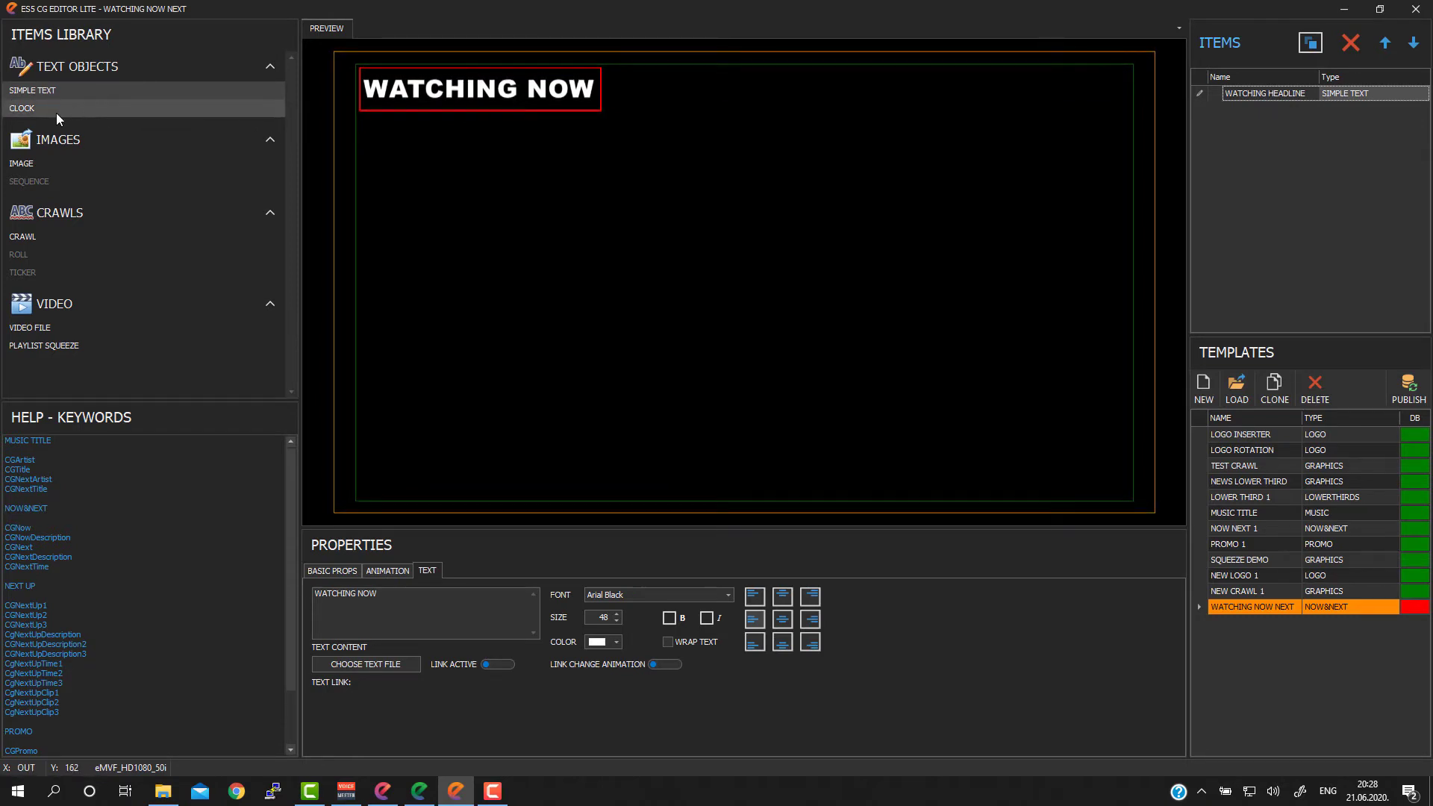
drag(44, 91, 388, 148)
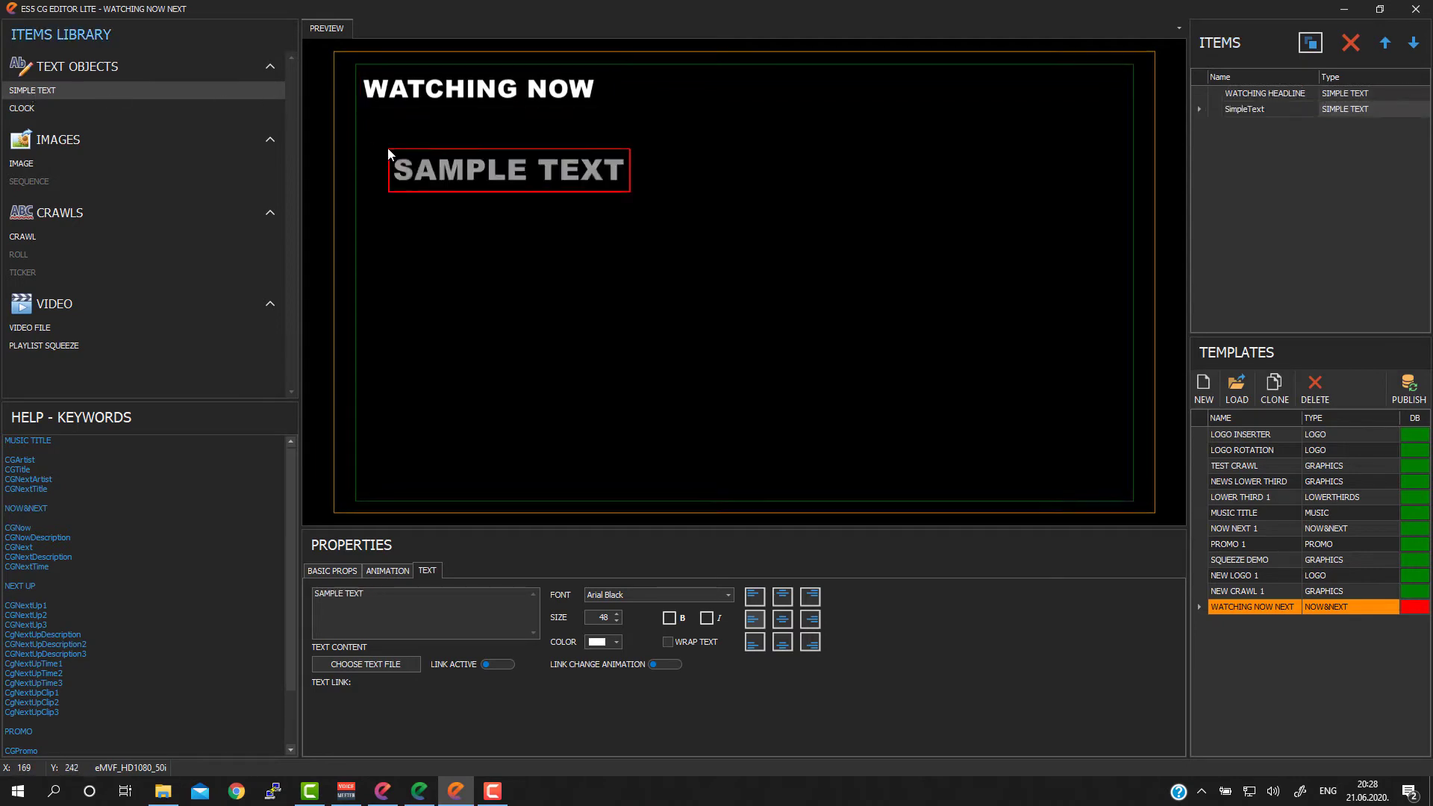
drag(512, 176, 483, 143)
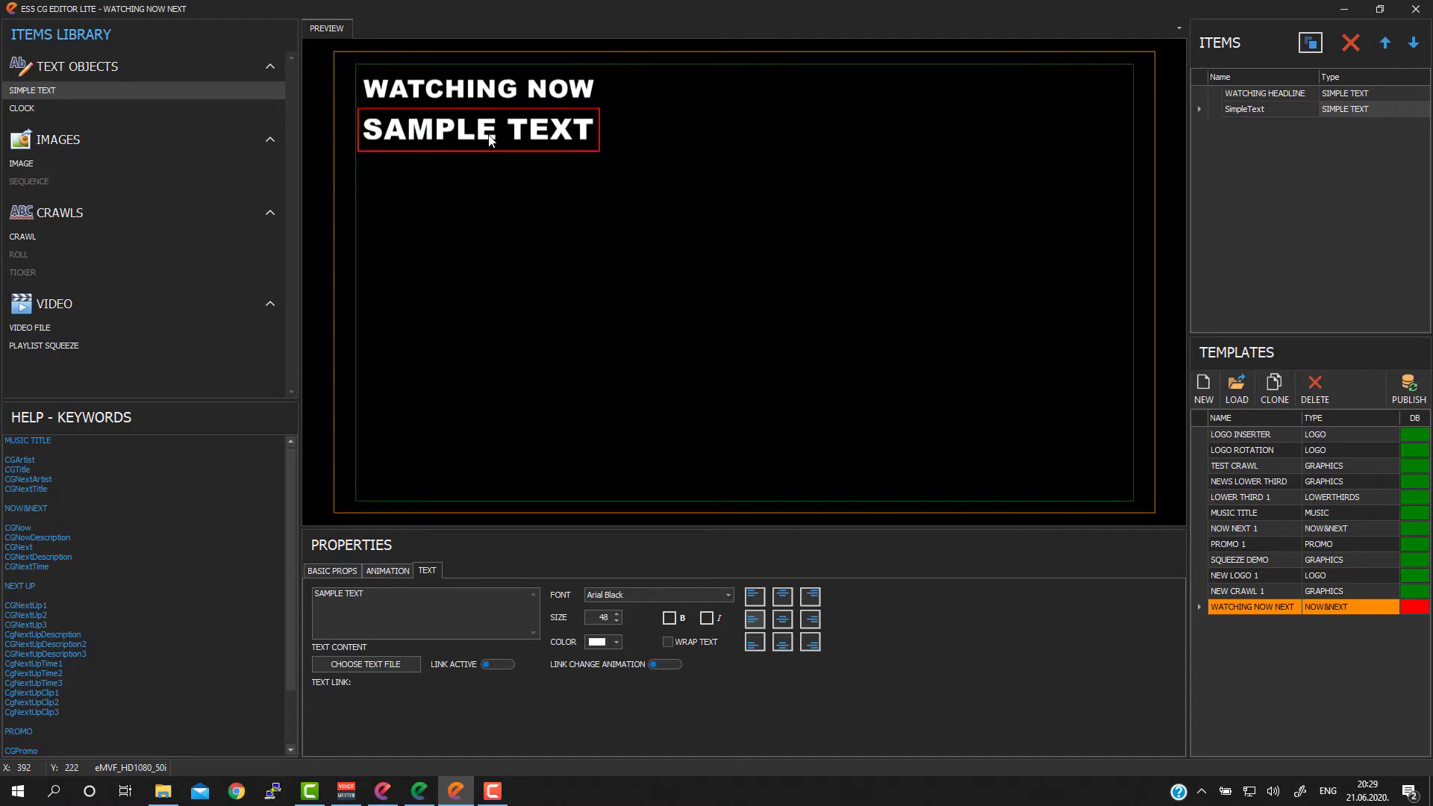
Step: Check the follow text of the F3 FIA GALA clip in ELite Remote Control and return to the CG Editor
click(419, 792)
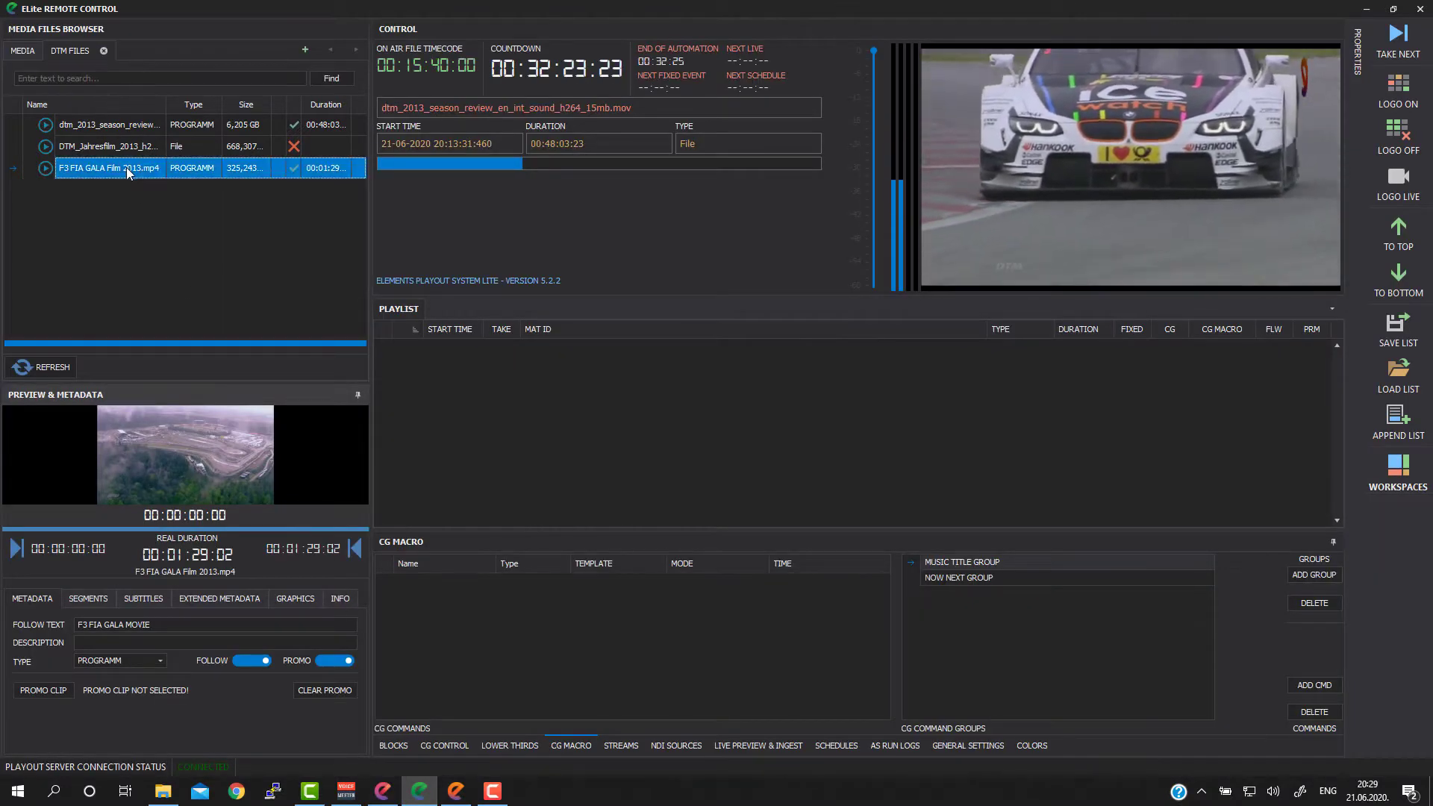
click(172, 624)
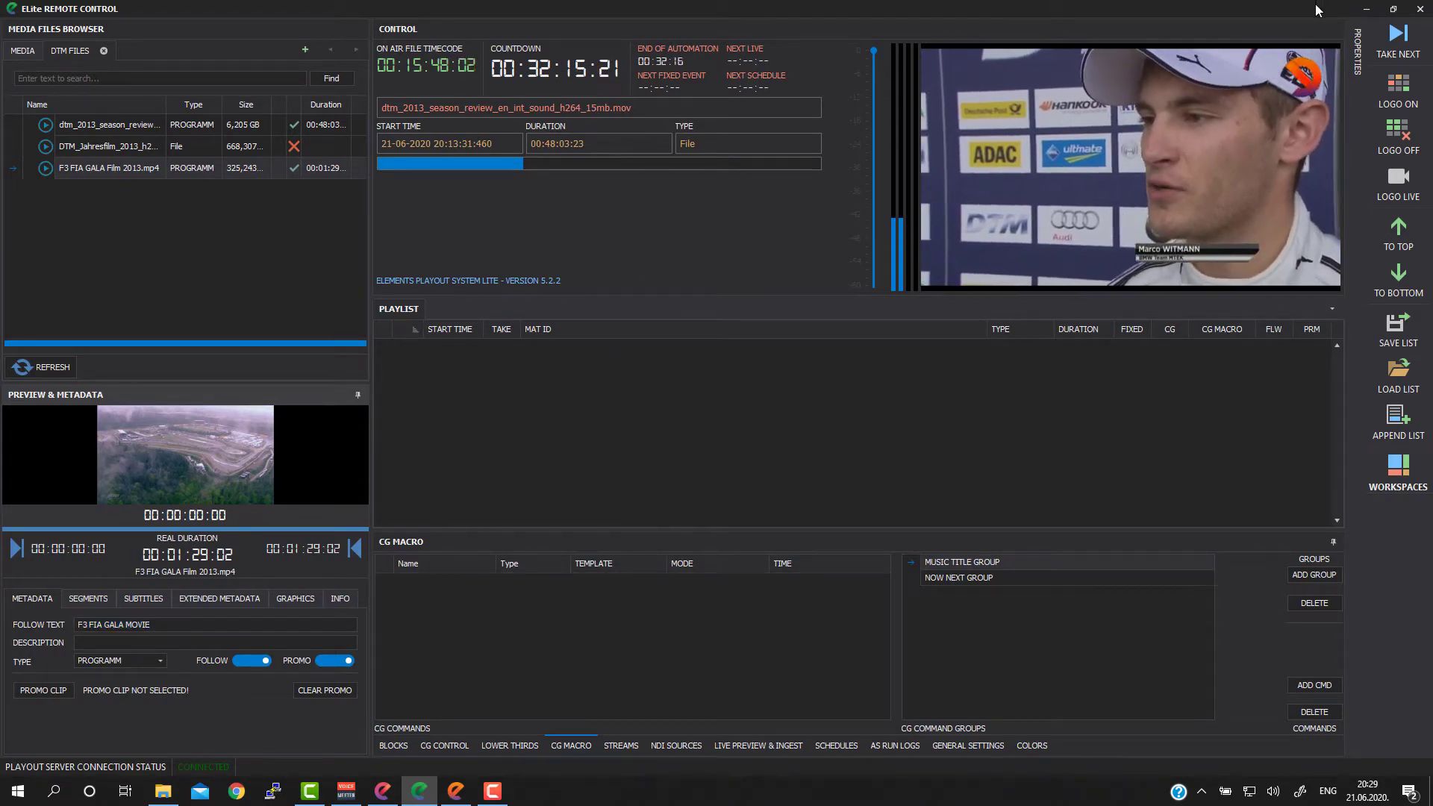
click(1367, 9)
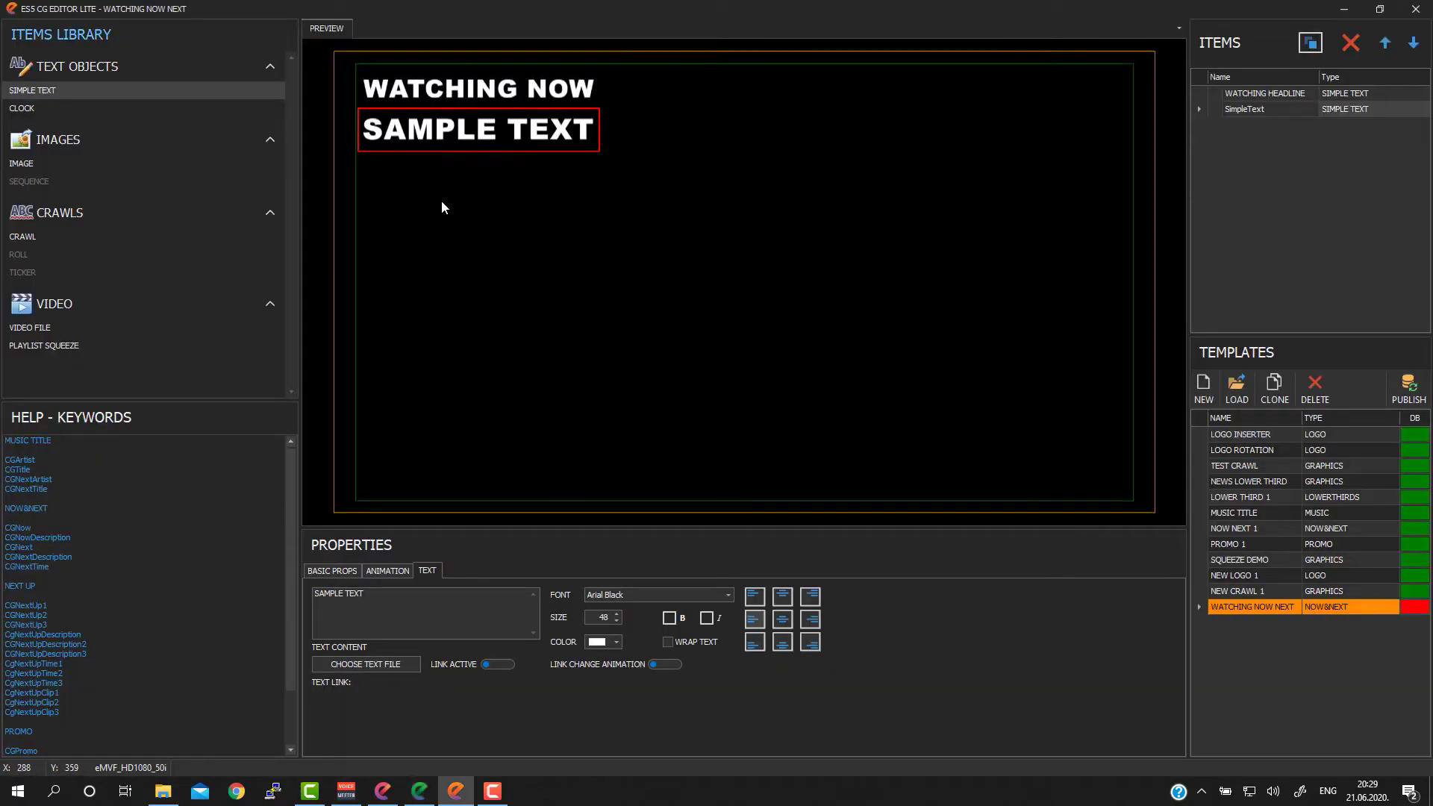
Step: Move the SAMPLE TEXT object closer beneath the WATCHING NOW headline, keeping their left edges aligned
drag(499, 131, 500, 127)
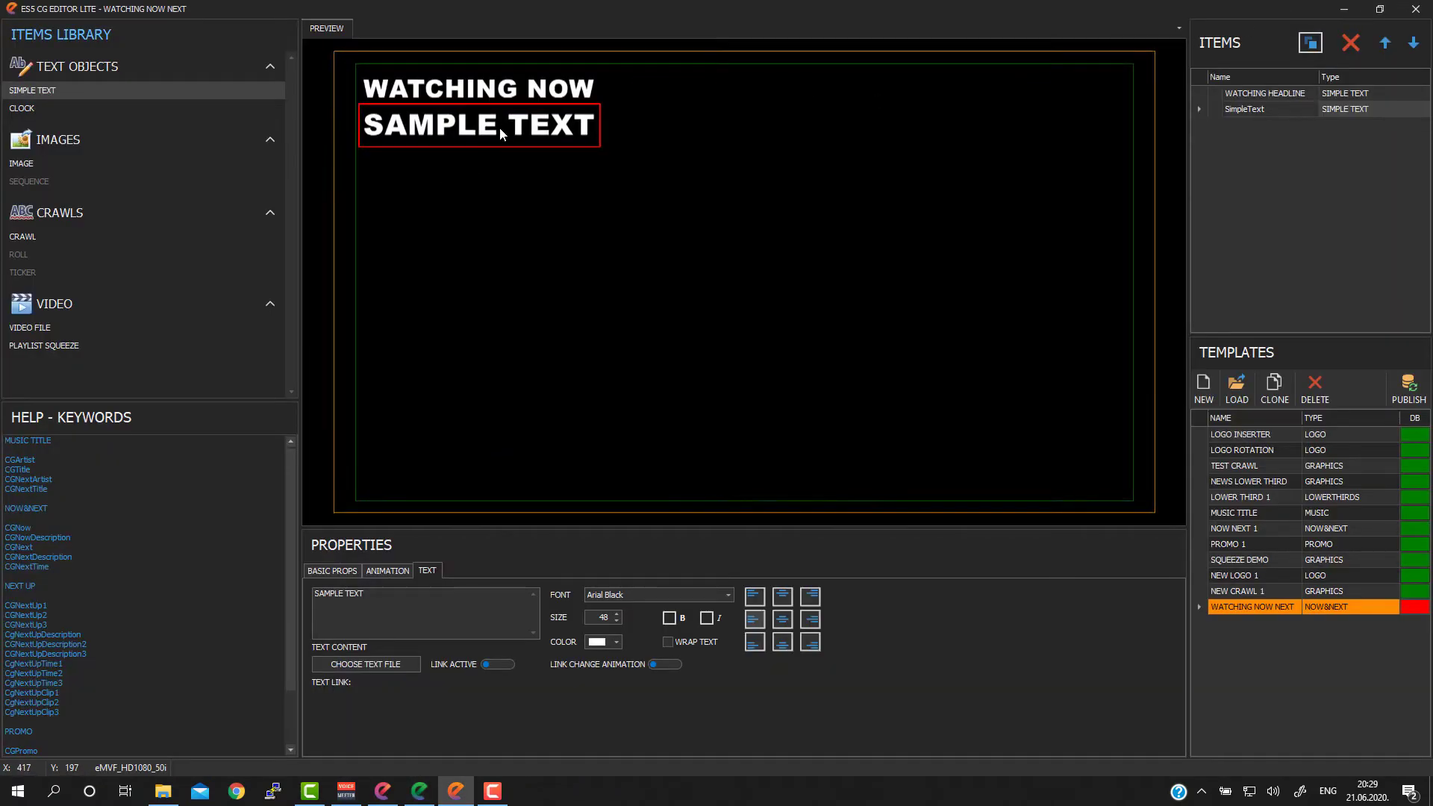
key(Left)
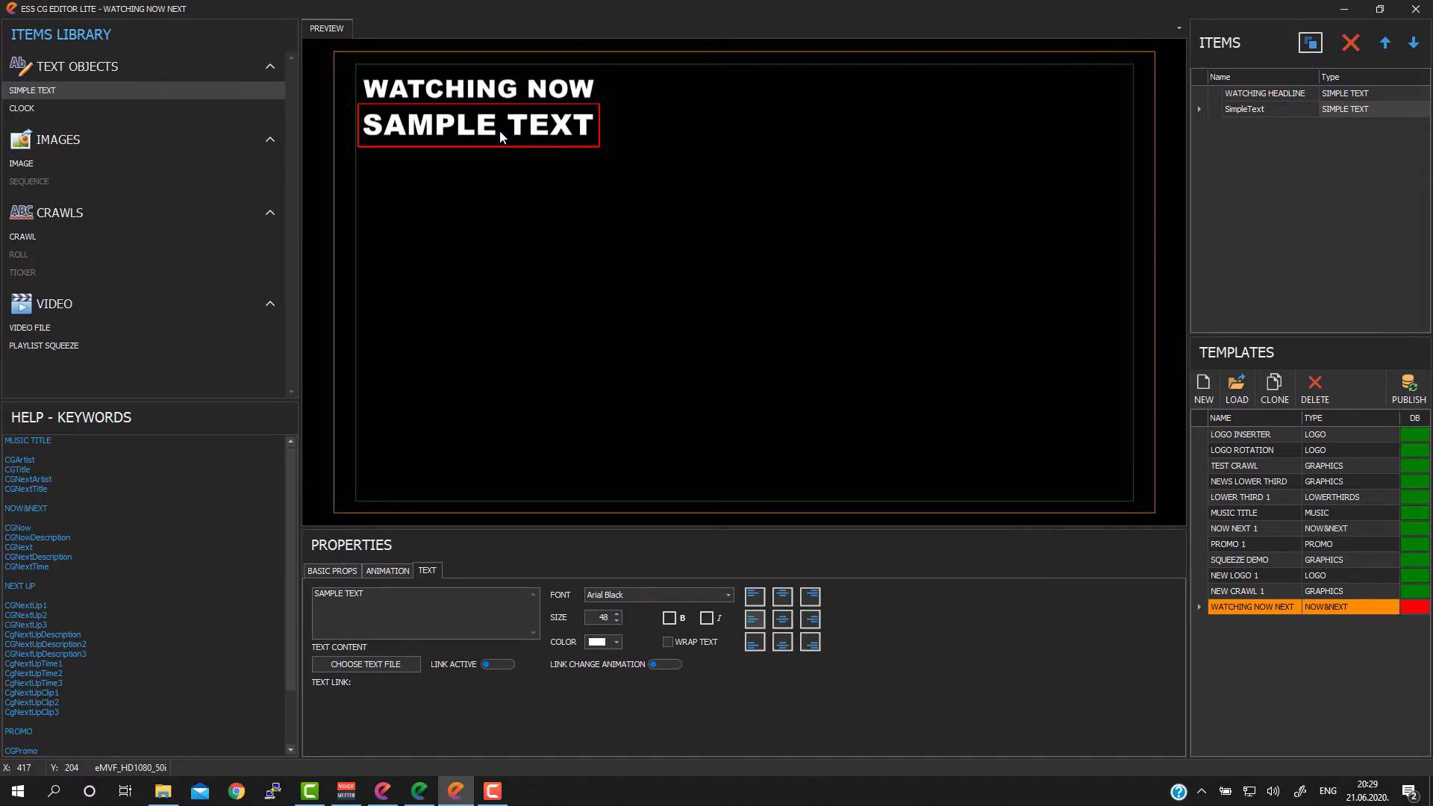
drag(500, 131, 501, 129)
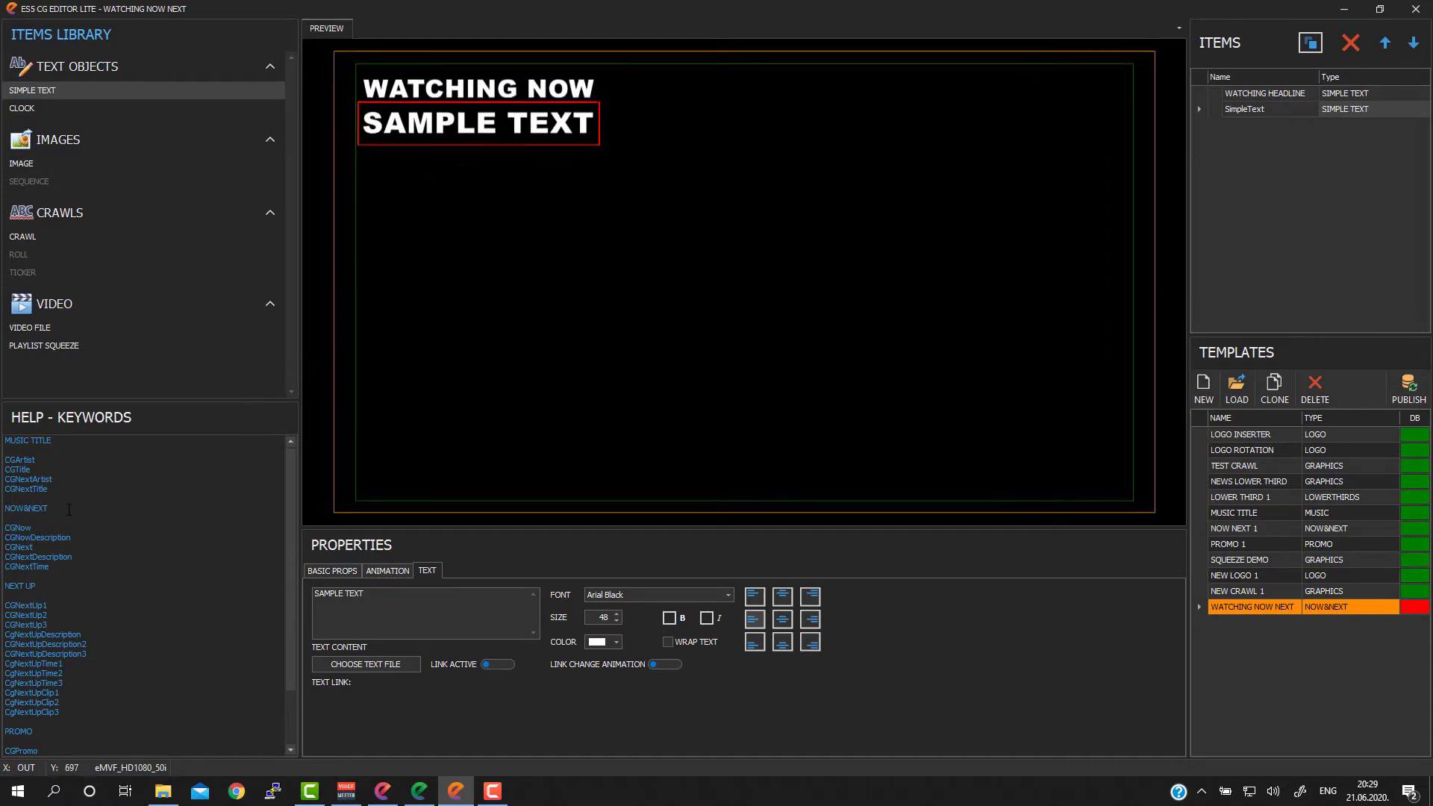
Step: Examine the NOW&NEXT keywords CGNow and CGNowDescription in the help list against the clip's follow text and description fields in ELite Remote Control
drag(289, 473, 291, 535)
scroll(106, 553, up, 3)
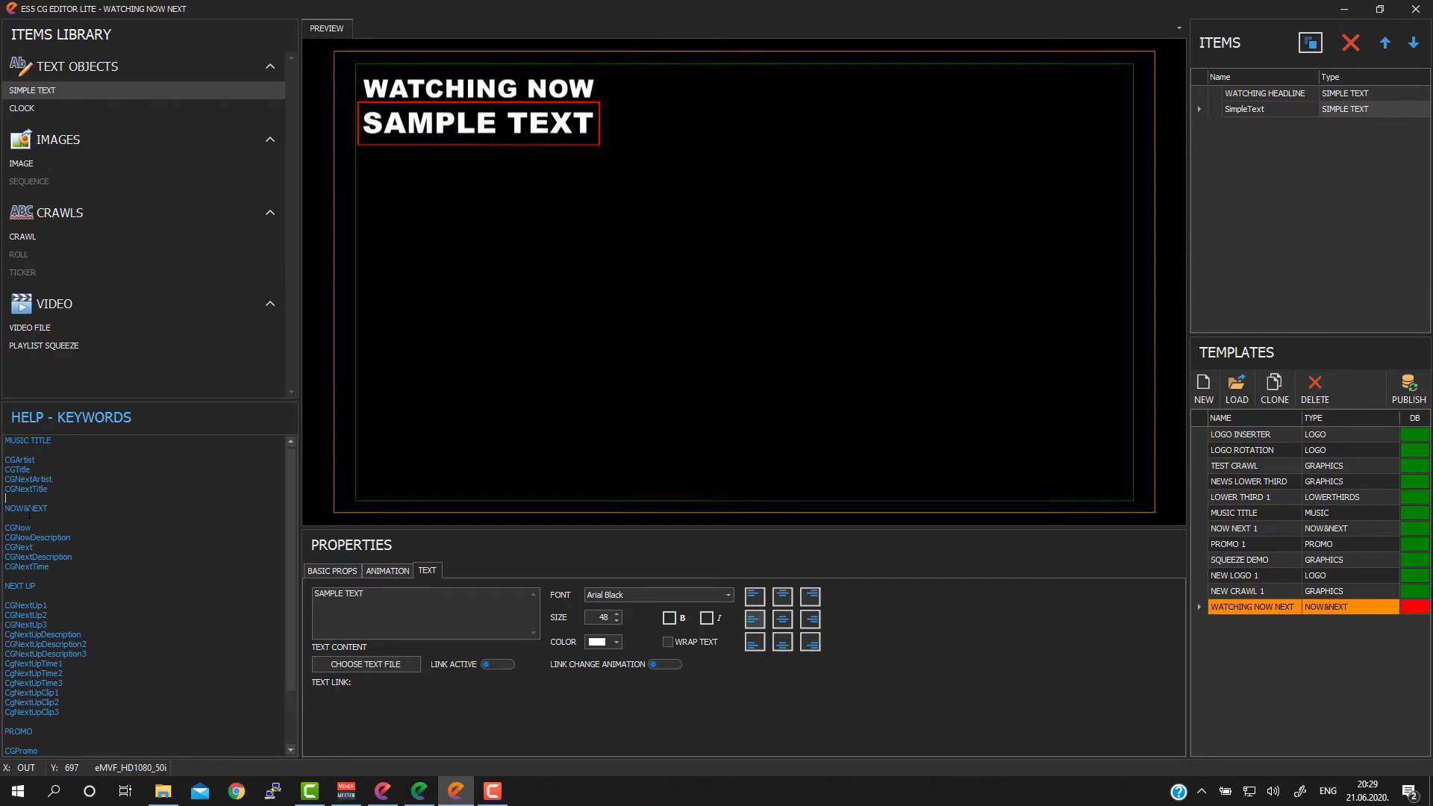
drag(5, 508, 56, 515)
click(55, 516)
click(40, 526)
drag(32, 527, 5, 527)
click(418, 792)
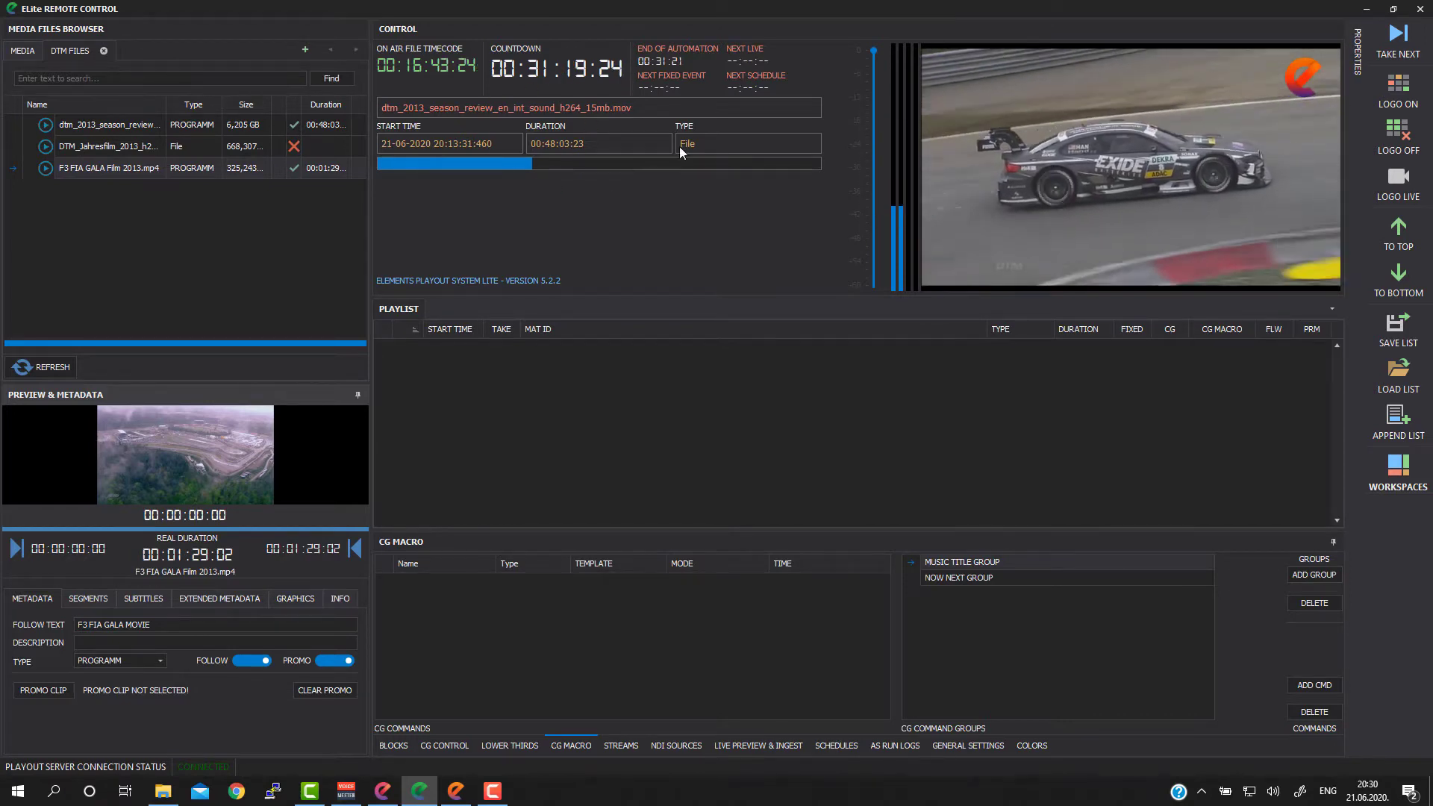
click(1370, 9)
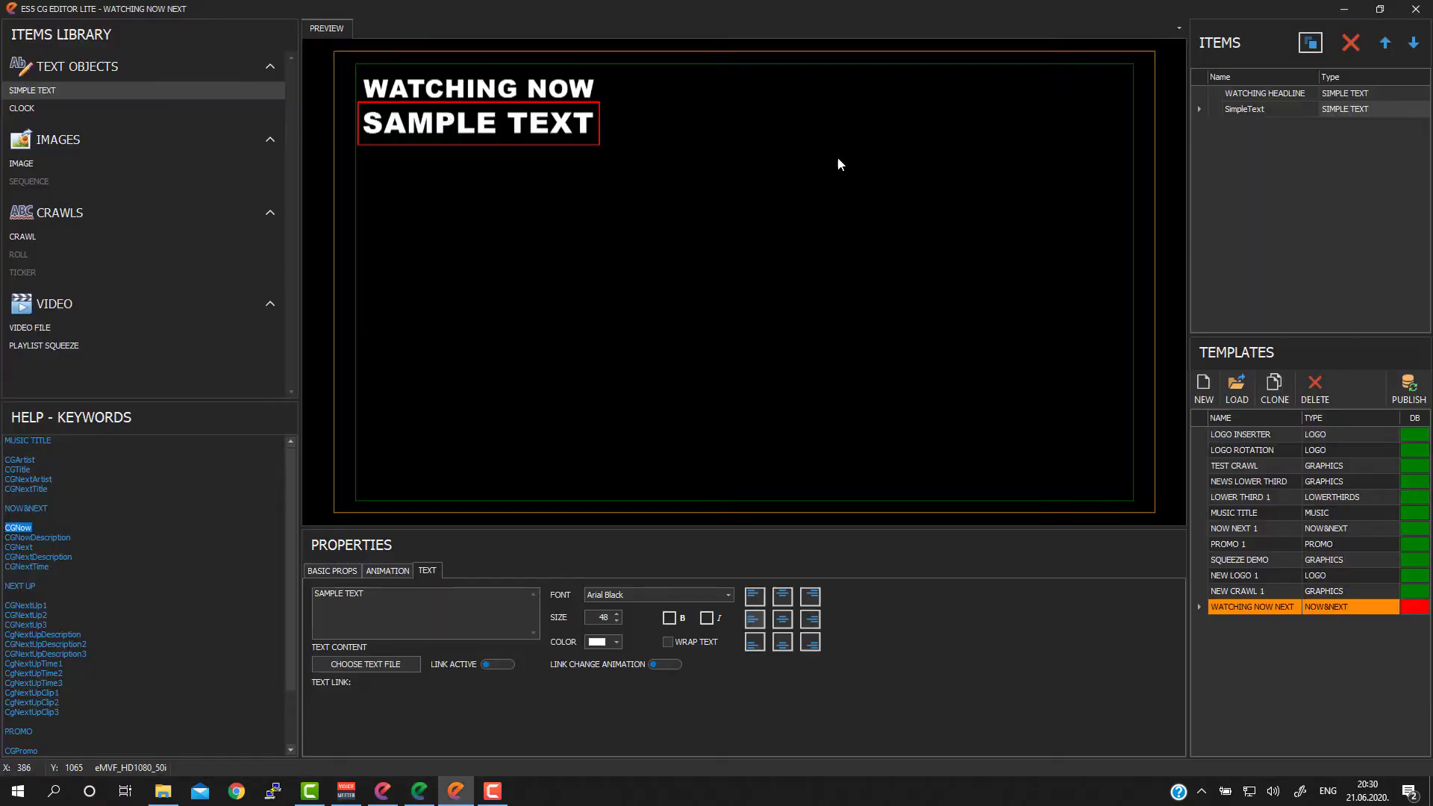
double_click(74, 538)
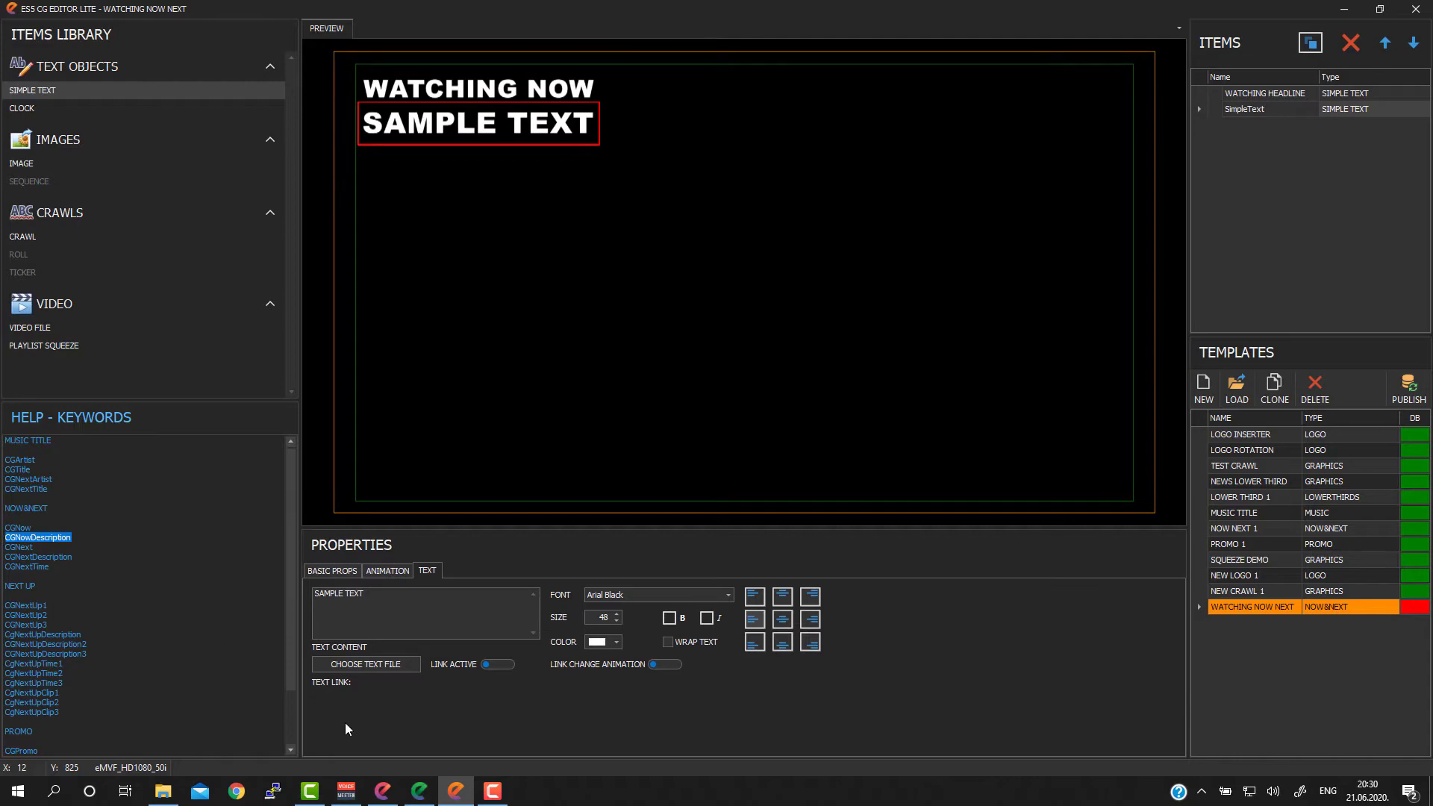
click(419, 790)
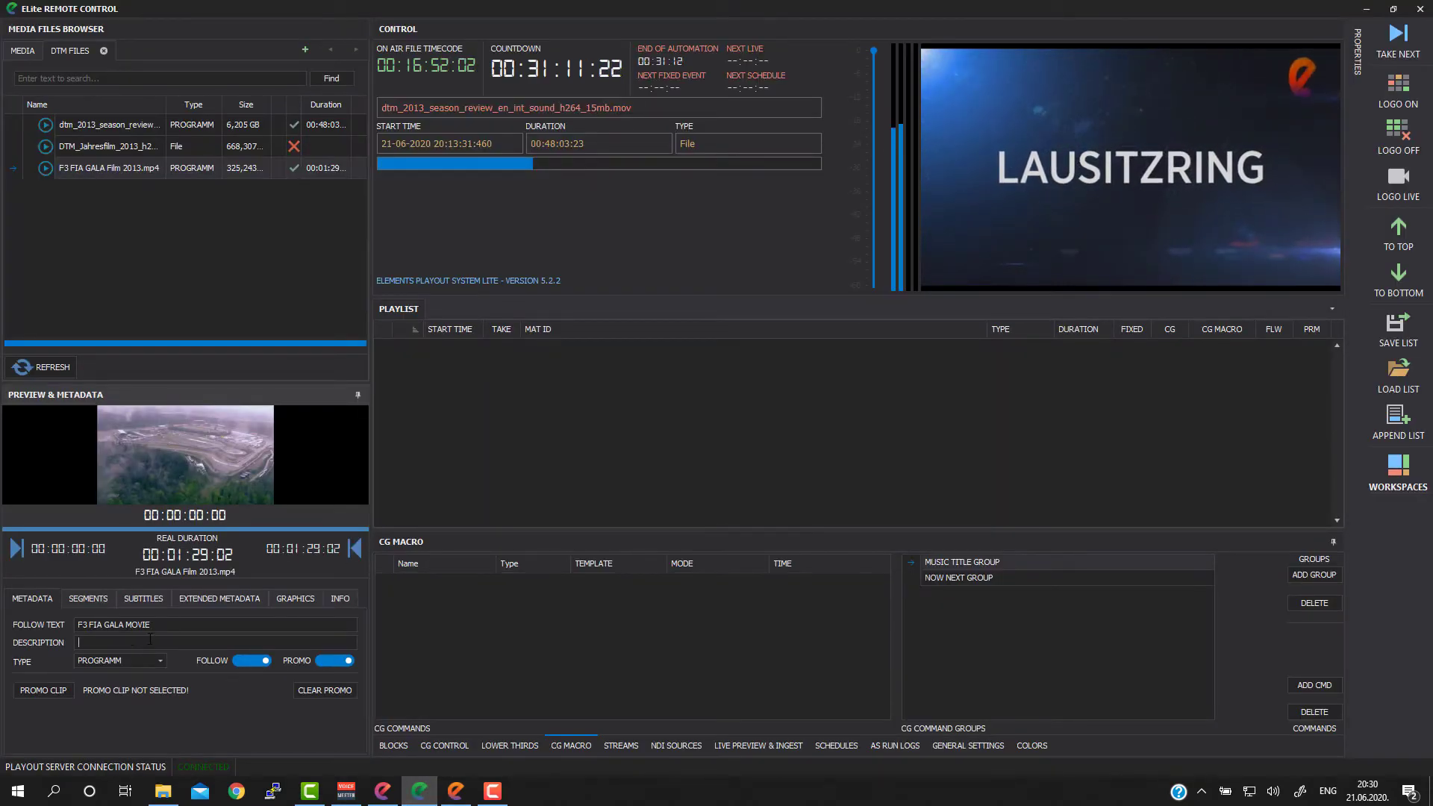
click(1366, 9)
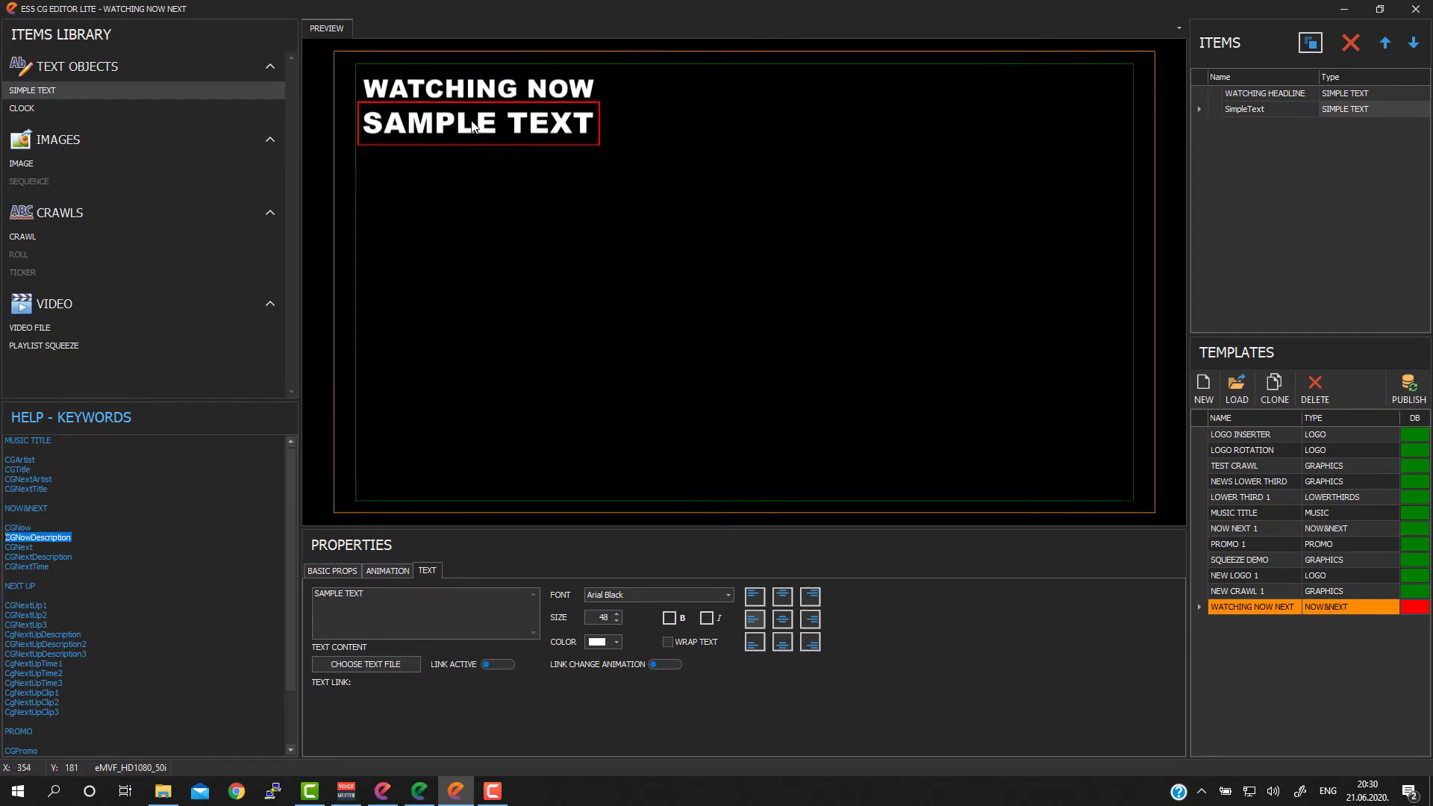
Step: Align the SAMPLE TEXT object just under the WATCHING NOW headline and rename its item CGNow
drag(484, 120, 482, 120)
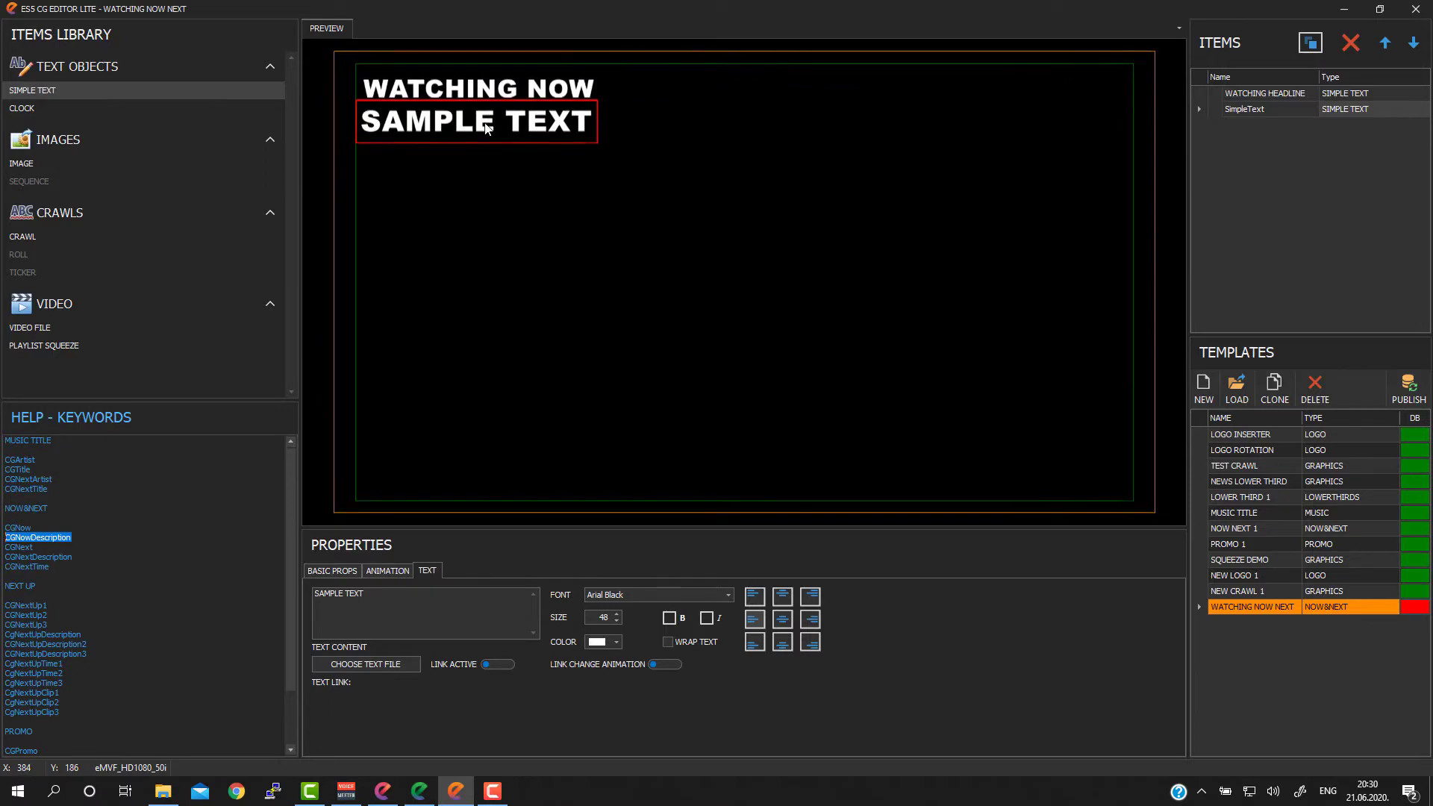
drag(485, 124, 489, 124)
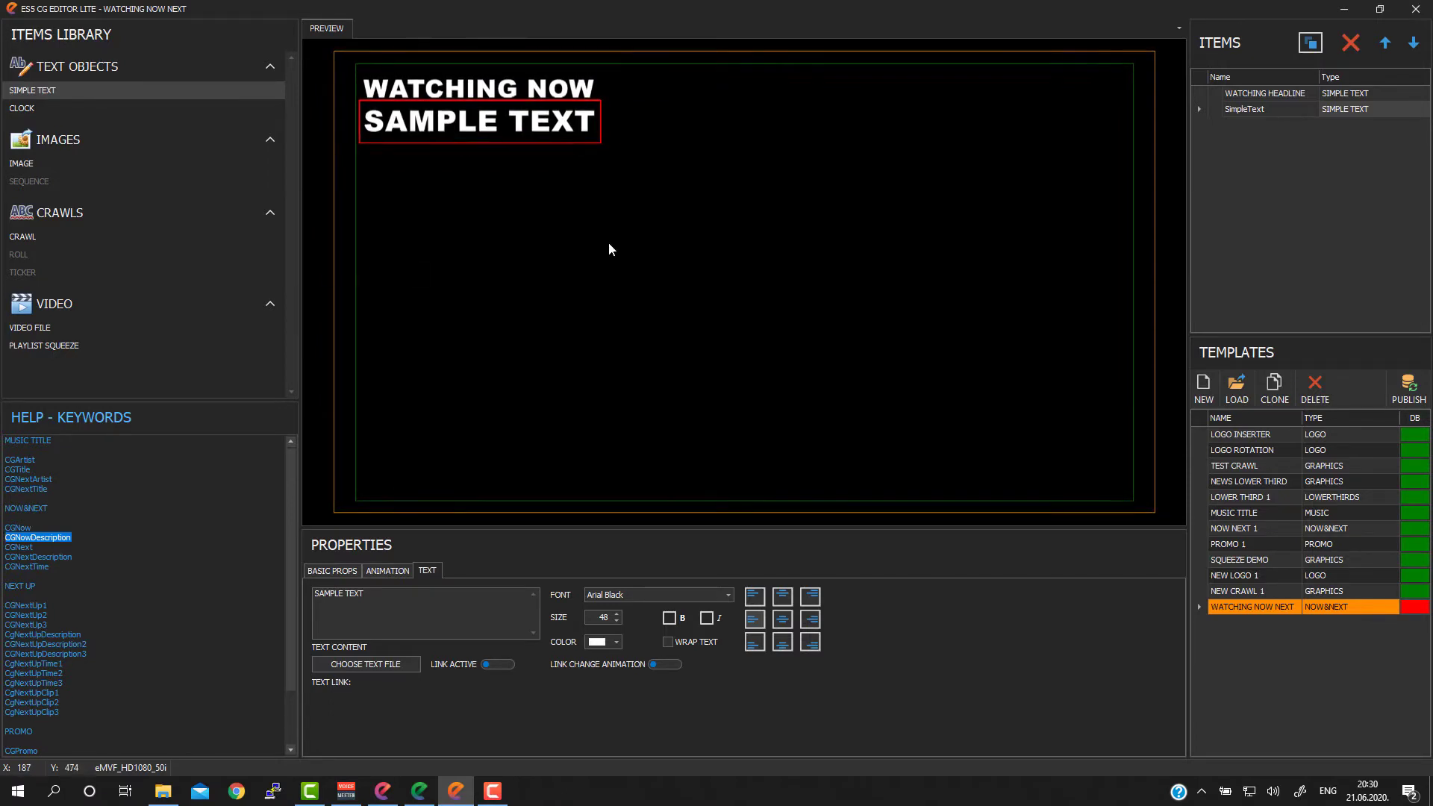
double_click(1292, 110)
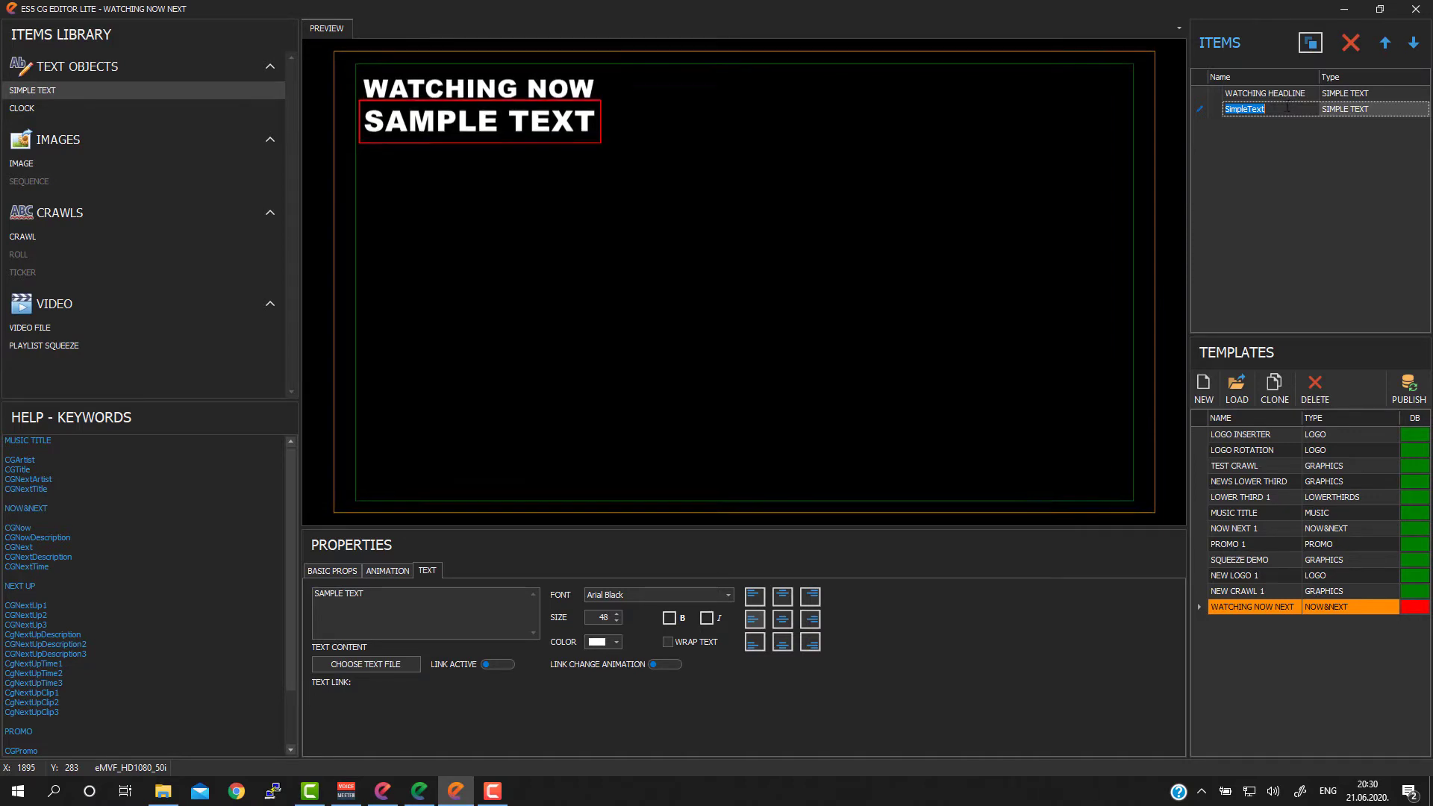
drag(50, 567, 5, 547)
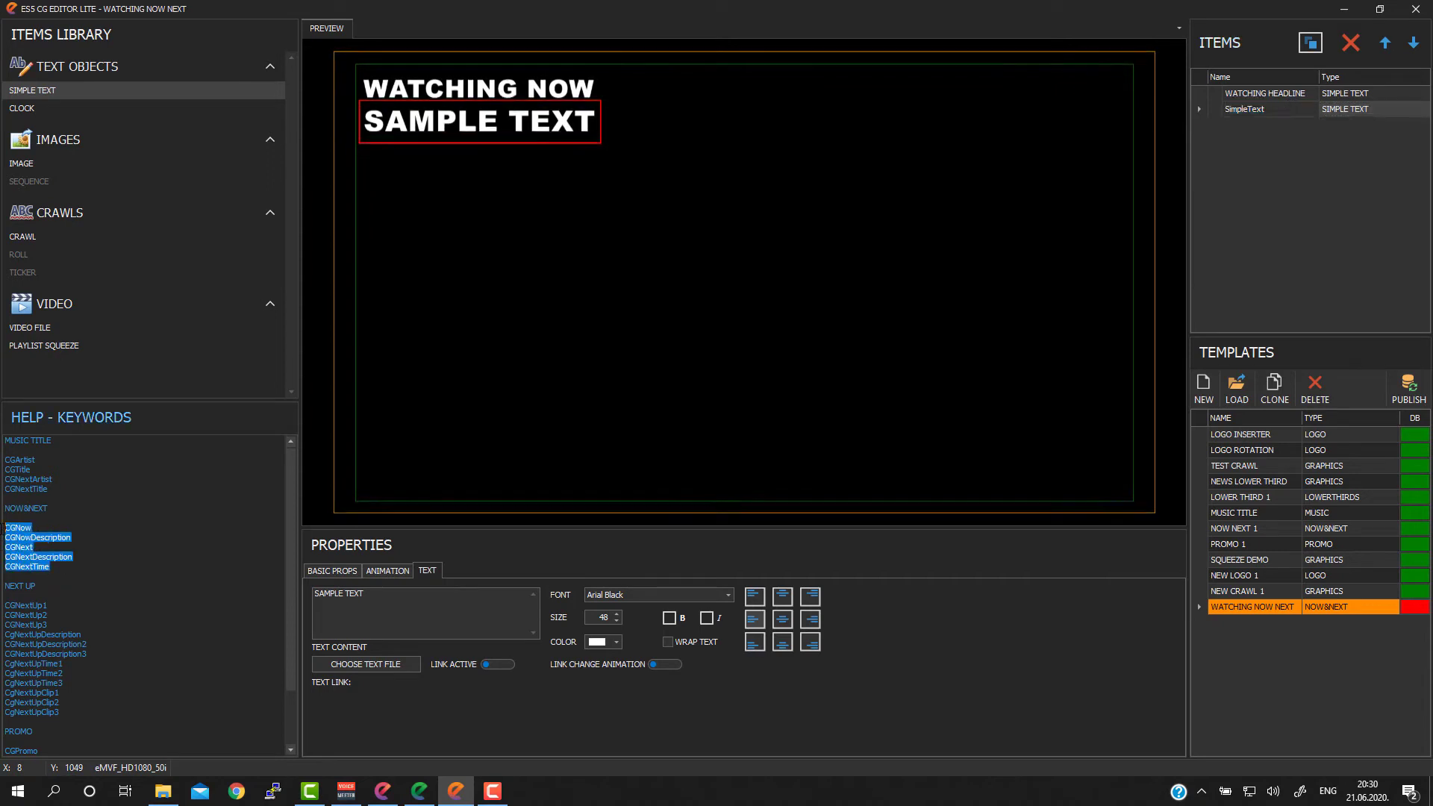
click(1274, 110)
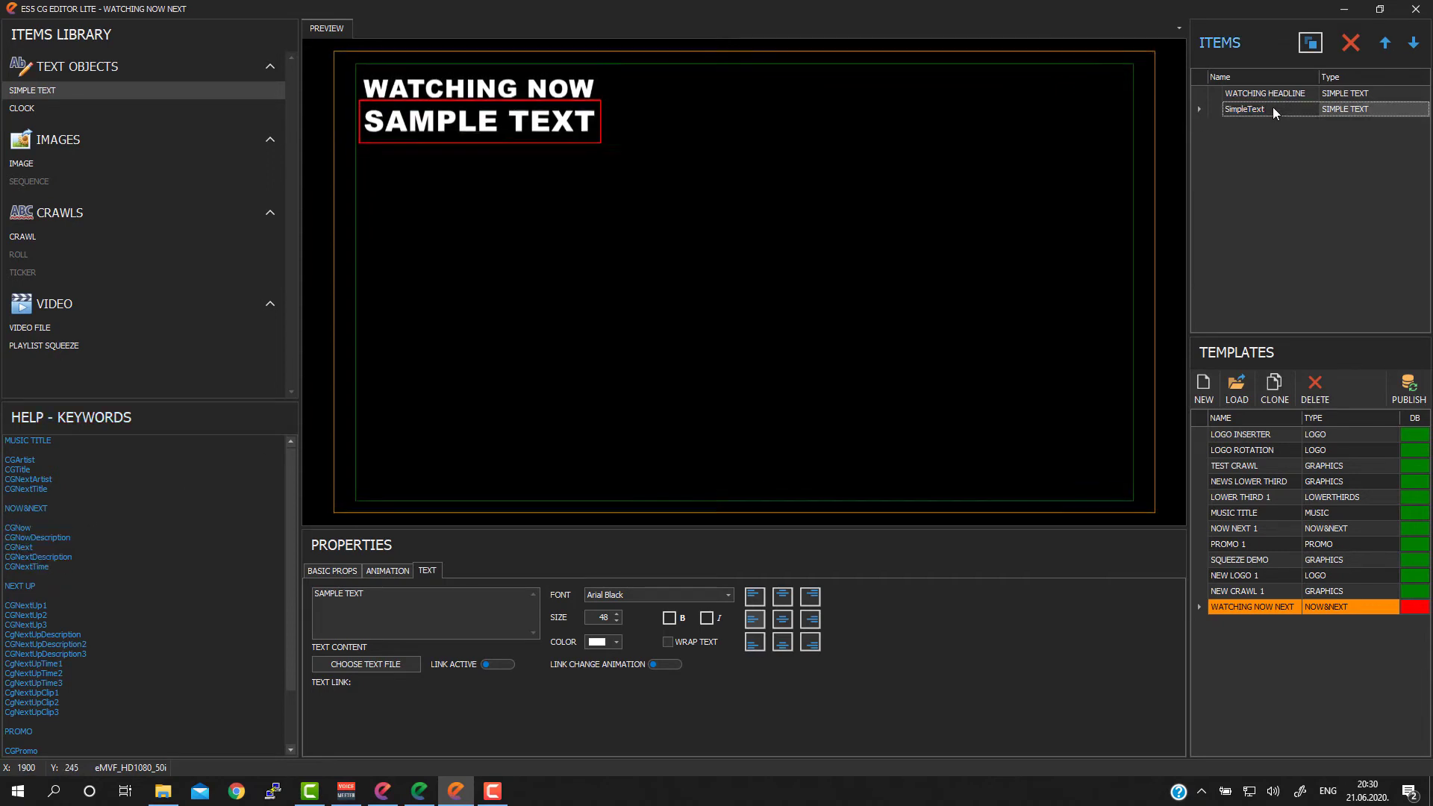
click(1273, 108)
text(CGNow)
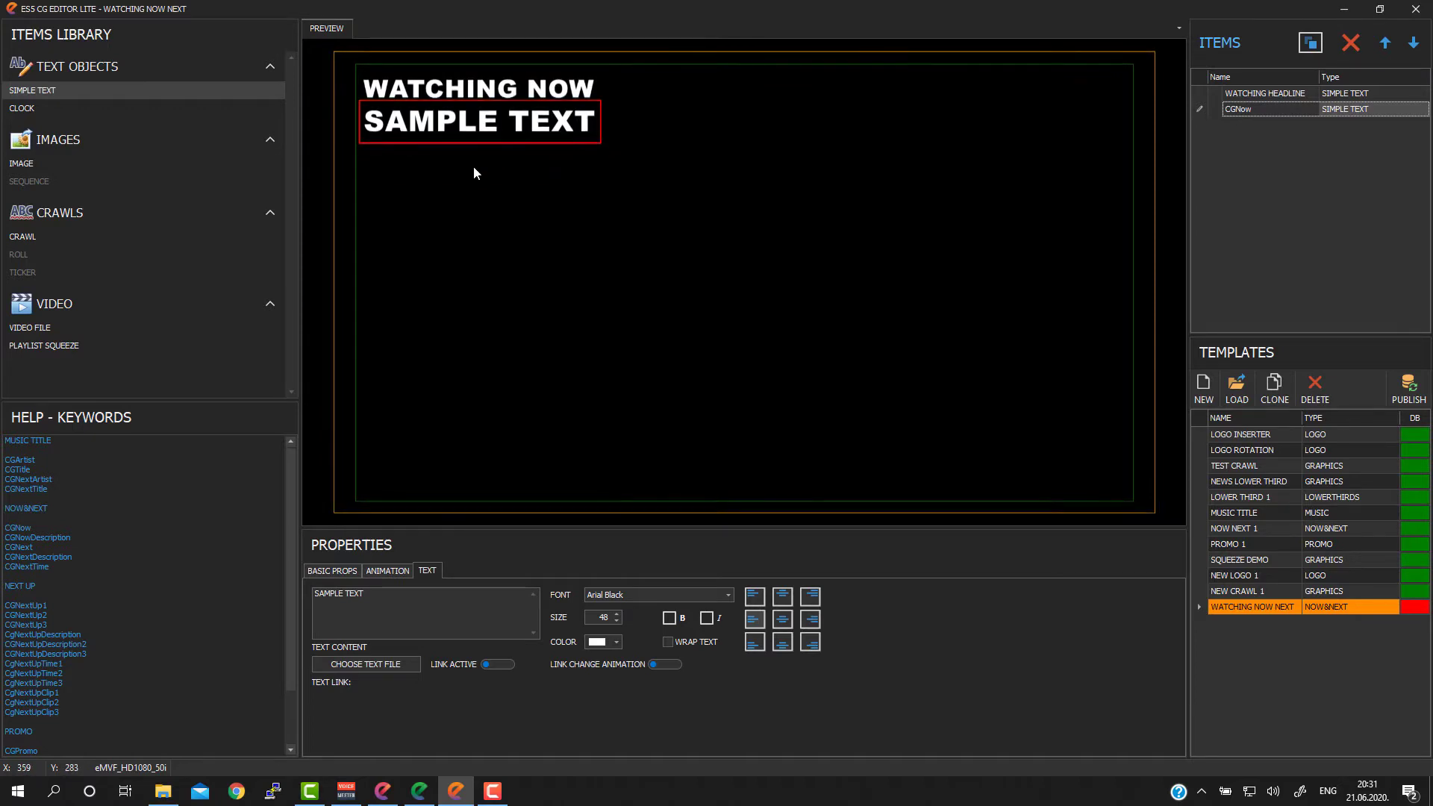
click(511, 88)
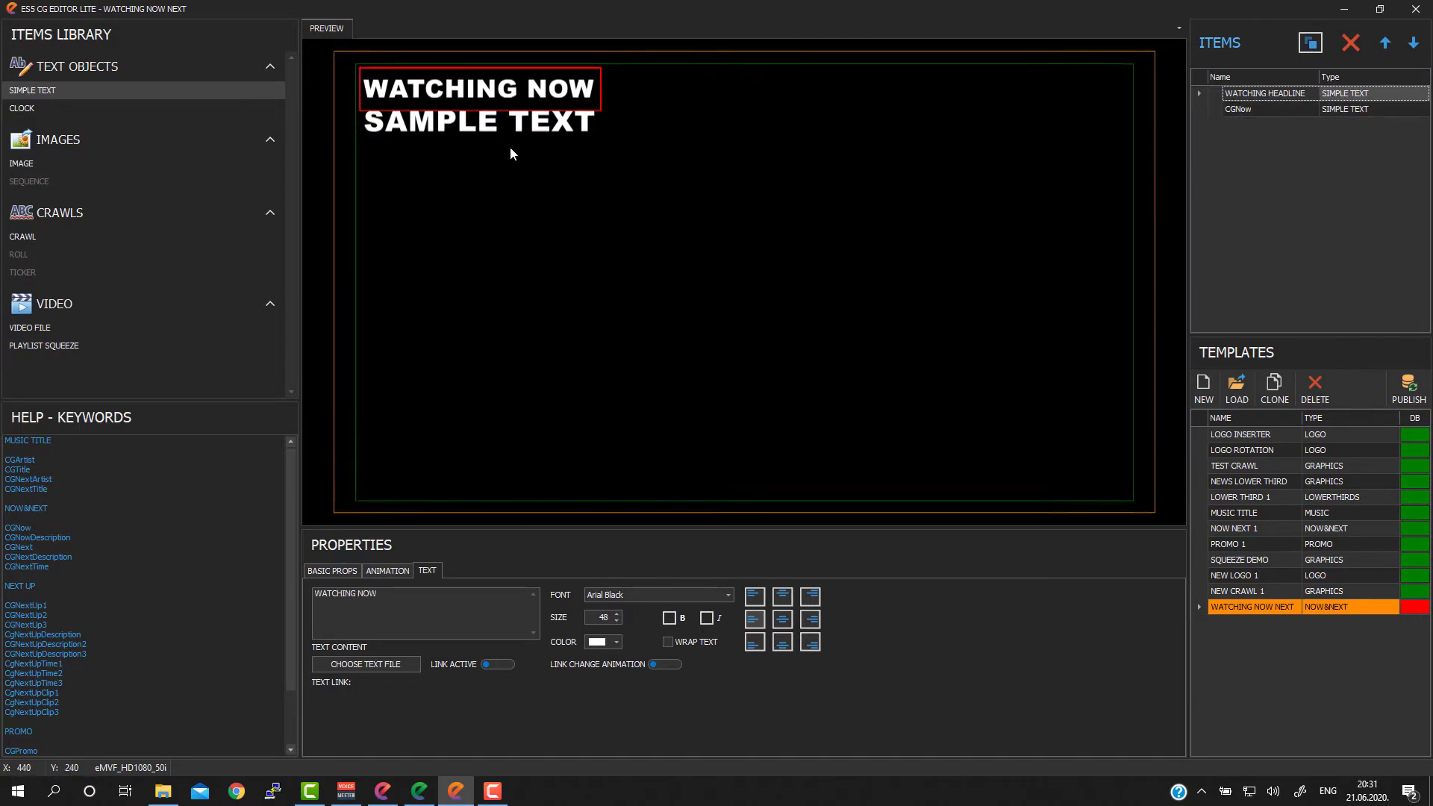
click(486, 124)
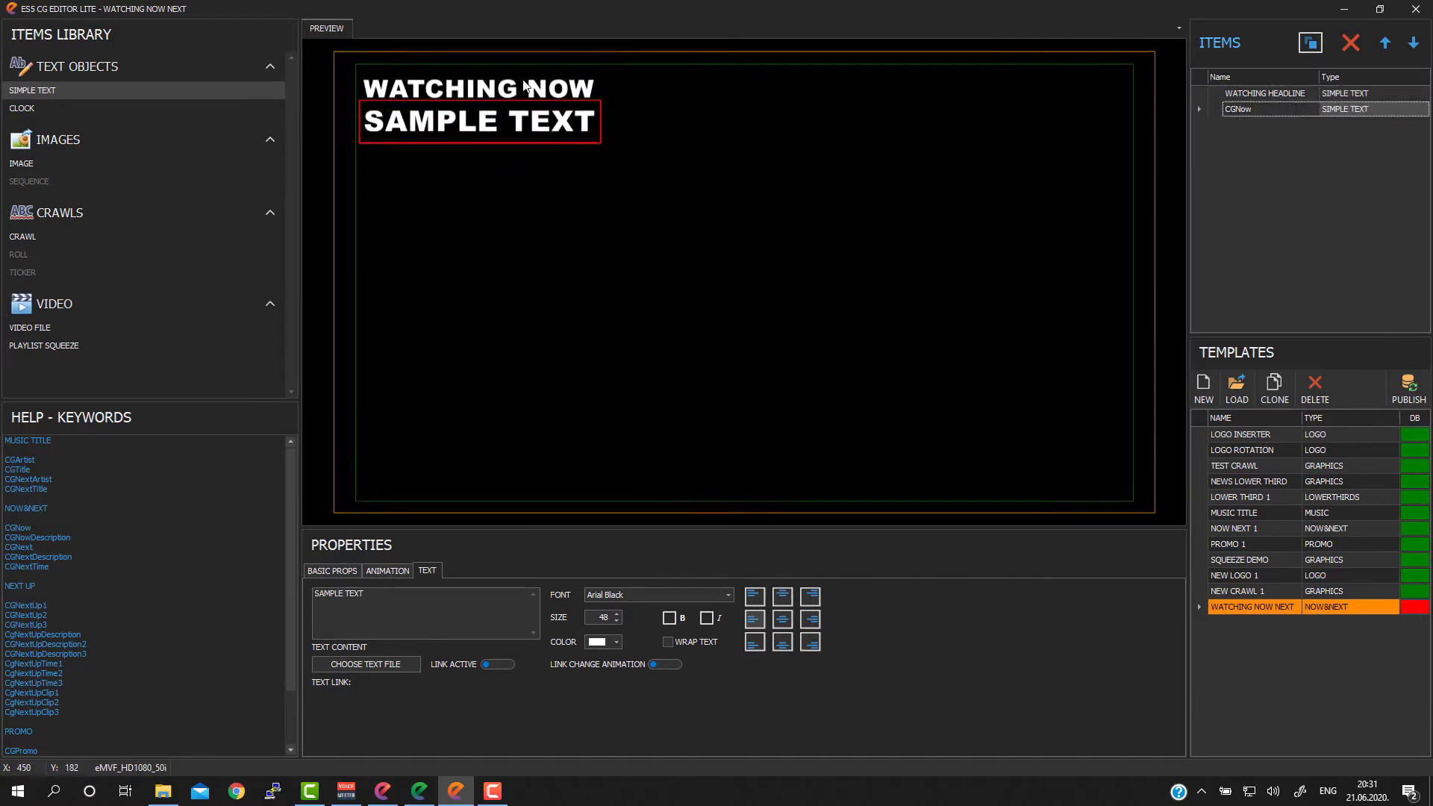
click(492, 91)
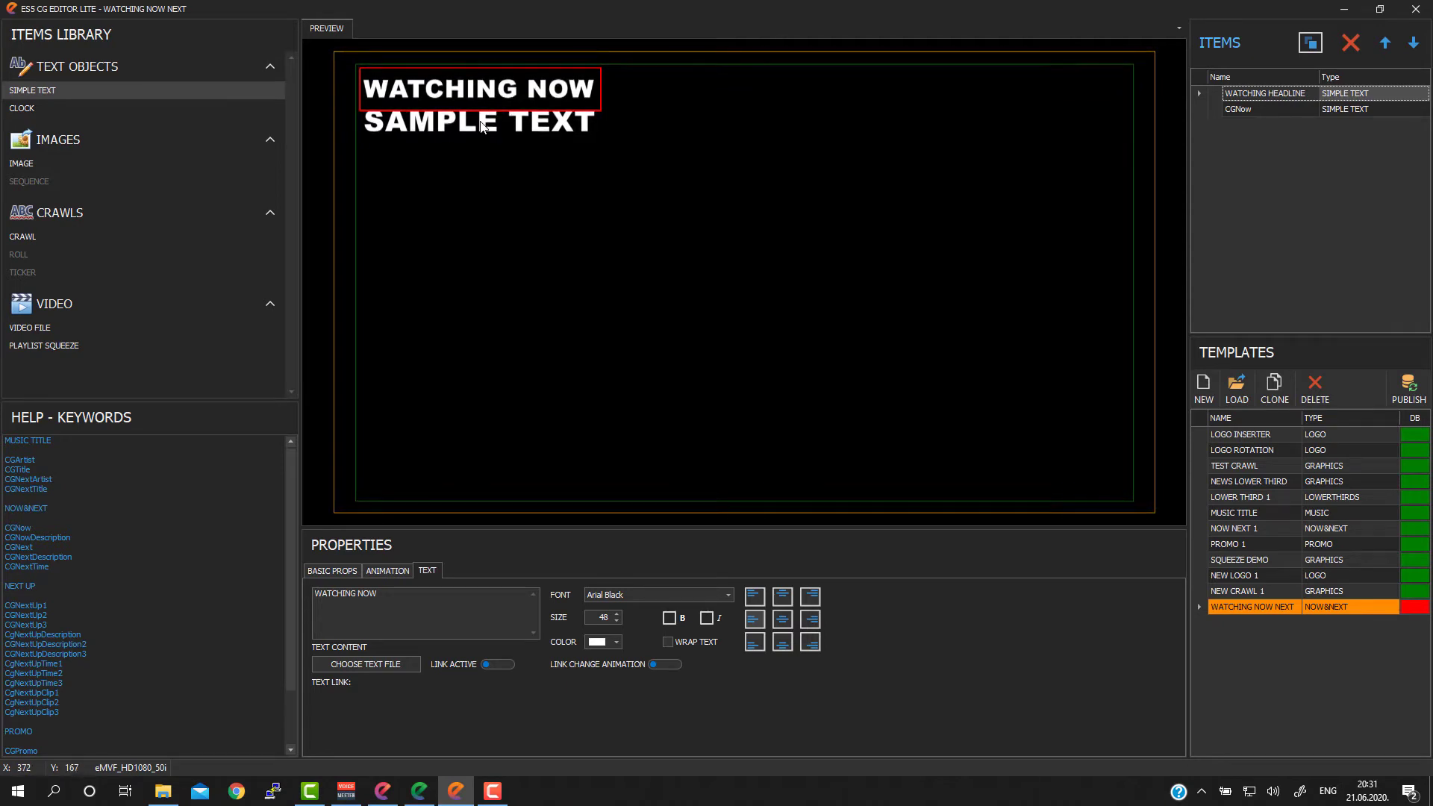
click(482, 127)
Step: Enable left Move animation on show and hide for the WATCHING NOW headline and turn on time blending with a 3000 ms duration
click(478, 90)
click(384, 568)
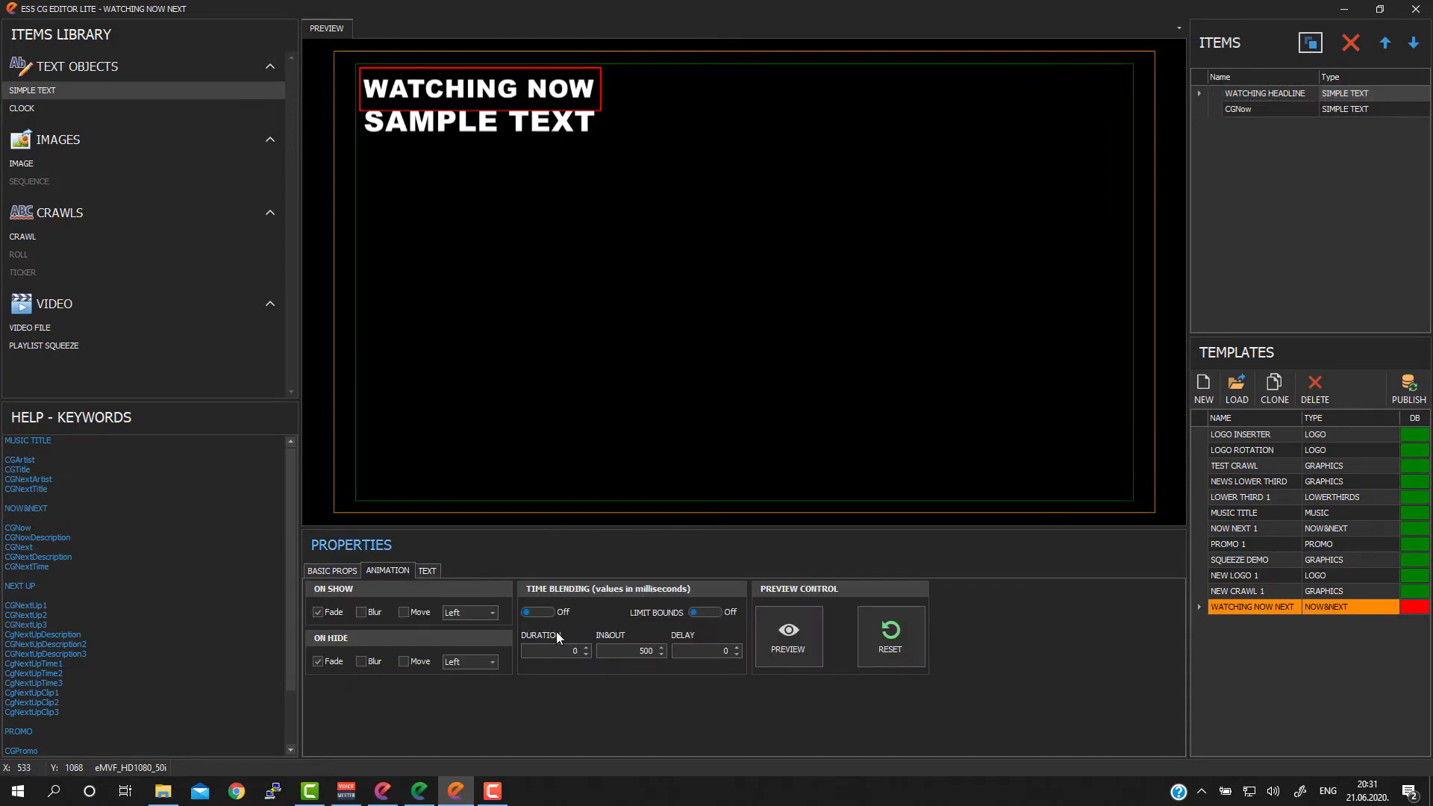
click(427, 612)
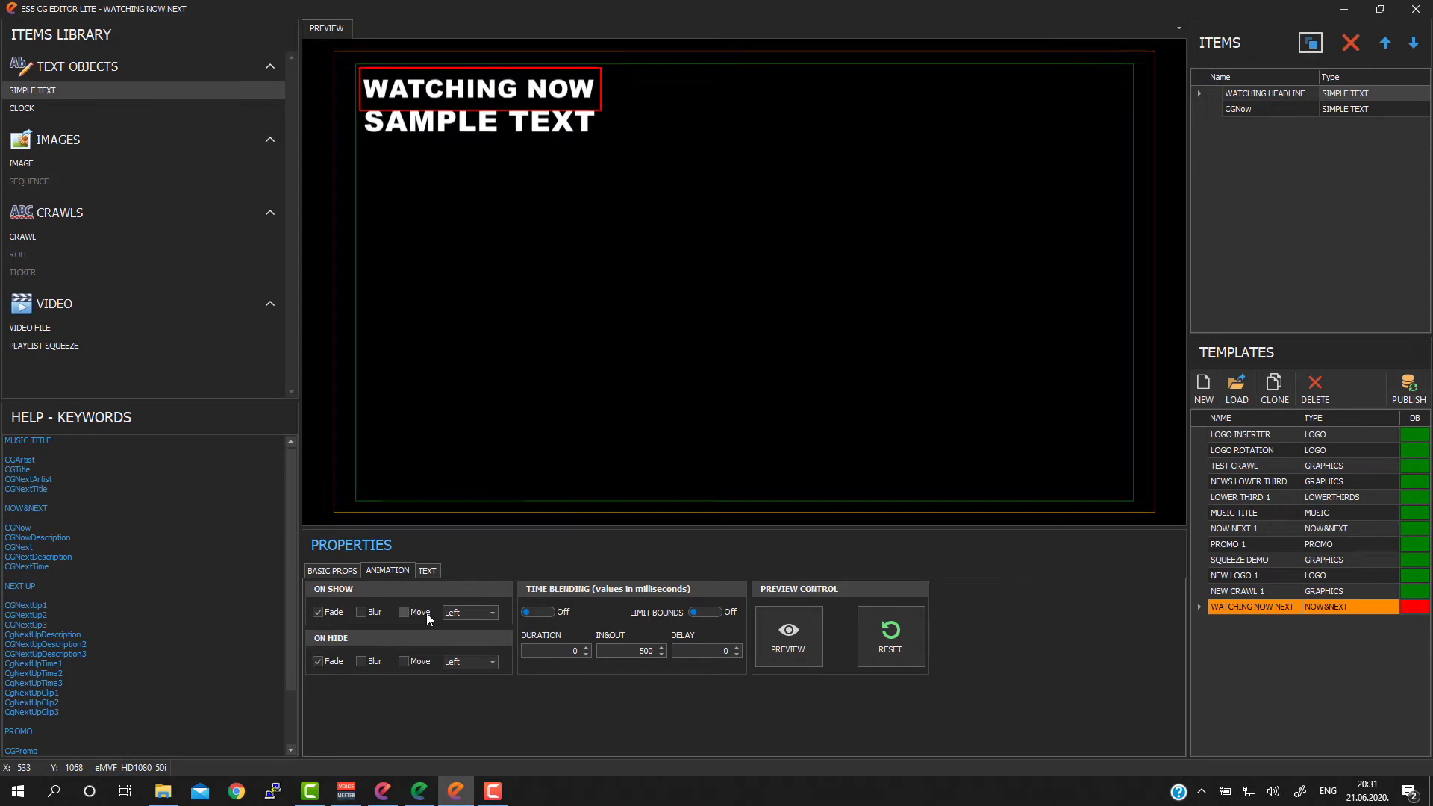
click(423, 661)
click(545, 612)
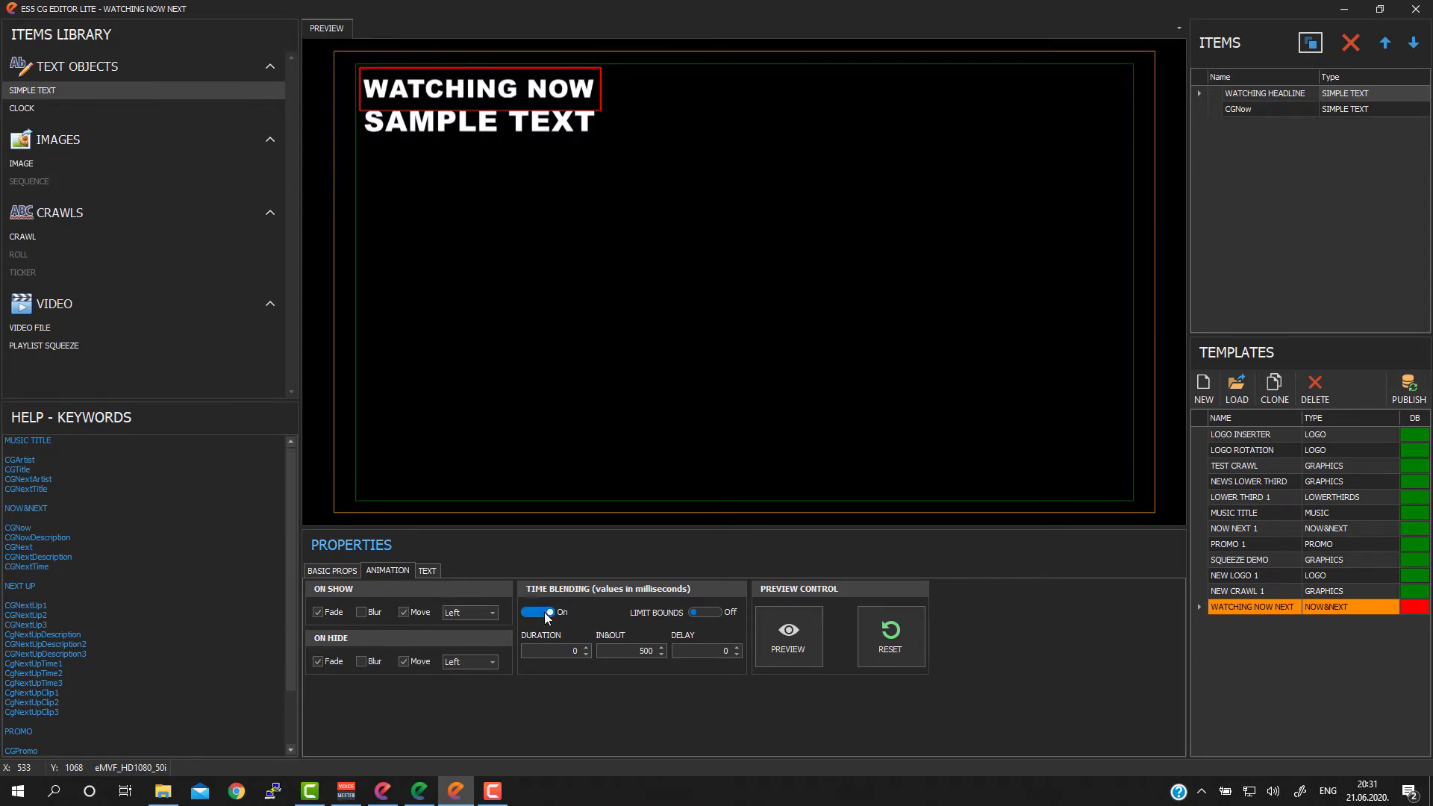
double_click(572, 651)
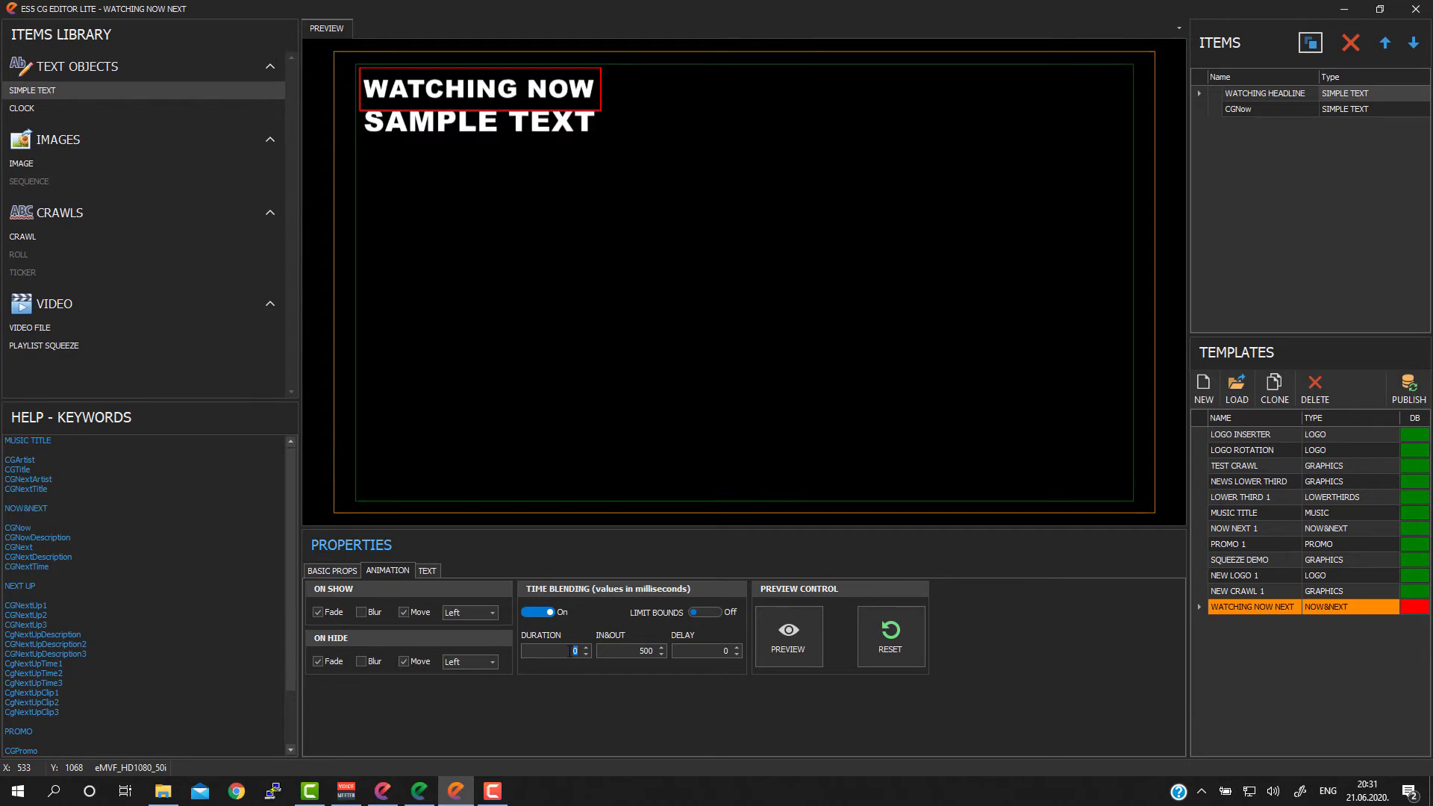
text(3000)
Step: Enable left Move animation on show and hide for the CGNow text and turn on time blending with a 3200 ms duration
click(500, 123)
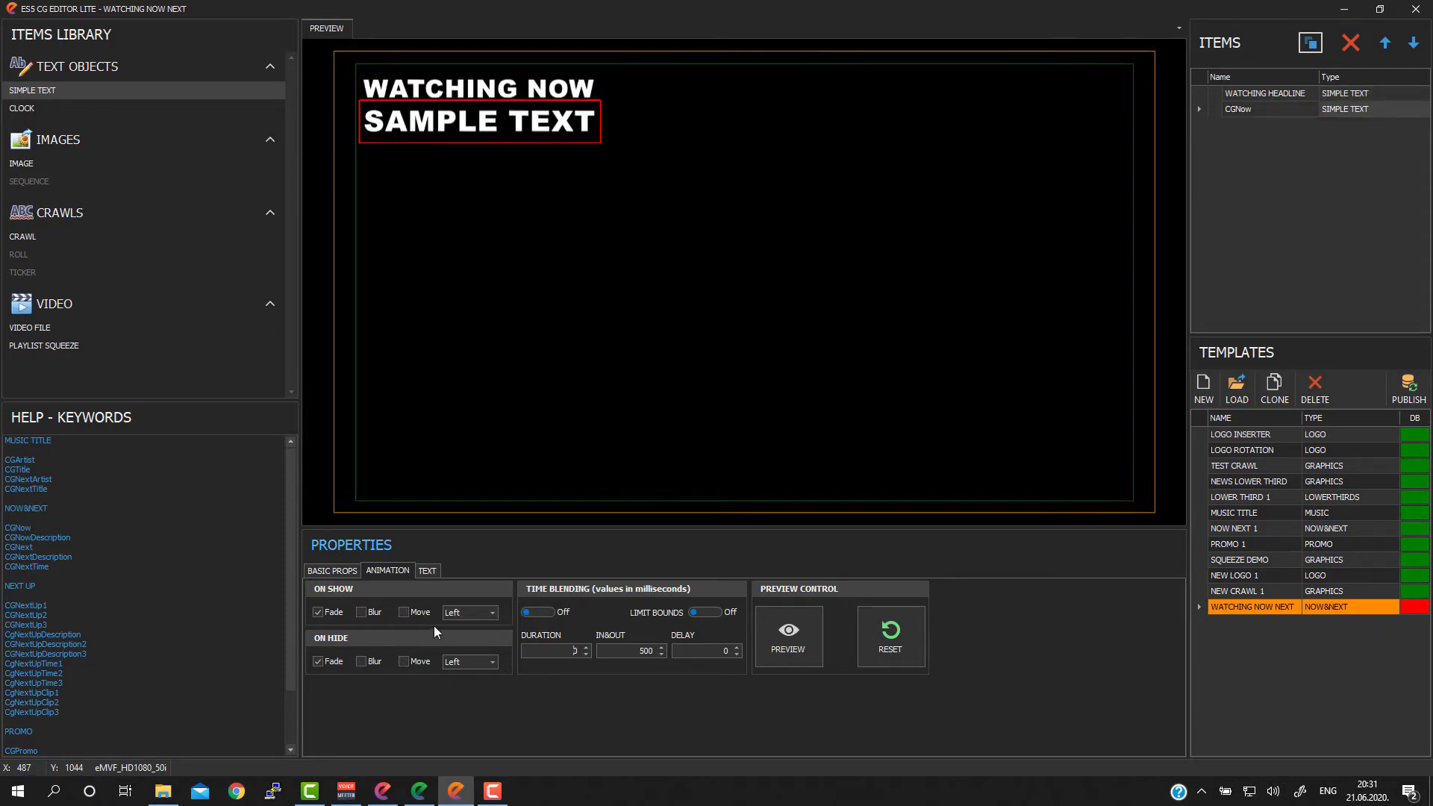
click(418, 615)
click(415, 662)
click(536, 612)
double_click(563, 650)
text(3200)
Step: Set the CGNow text's blending delay to 200 ms, then preview the template's animation and reset the preview
click(713, 651)
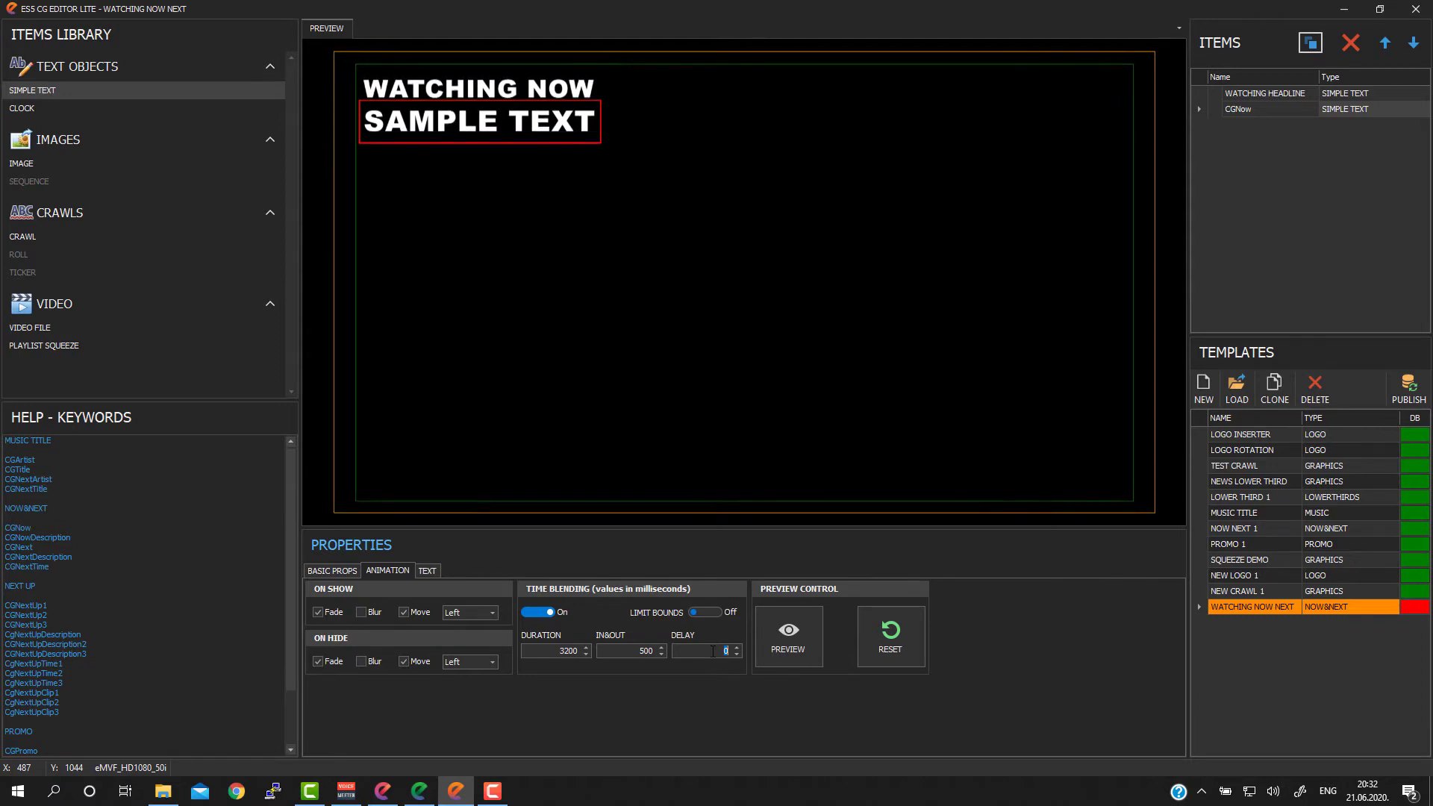
text(200)
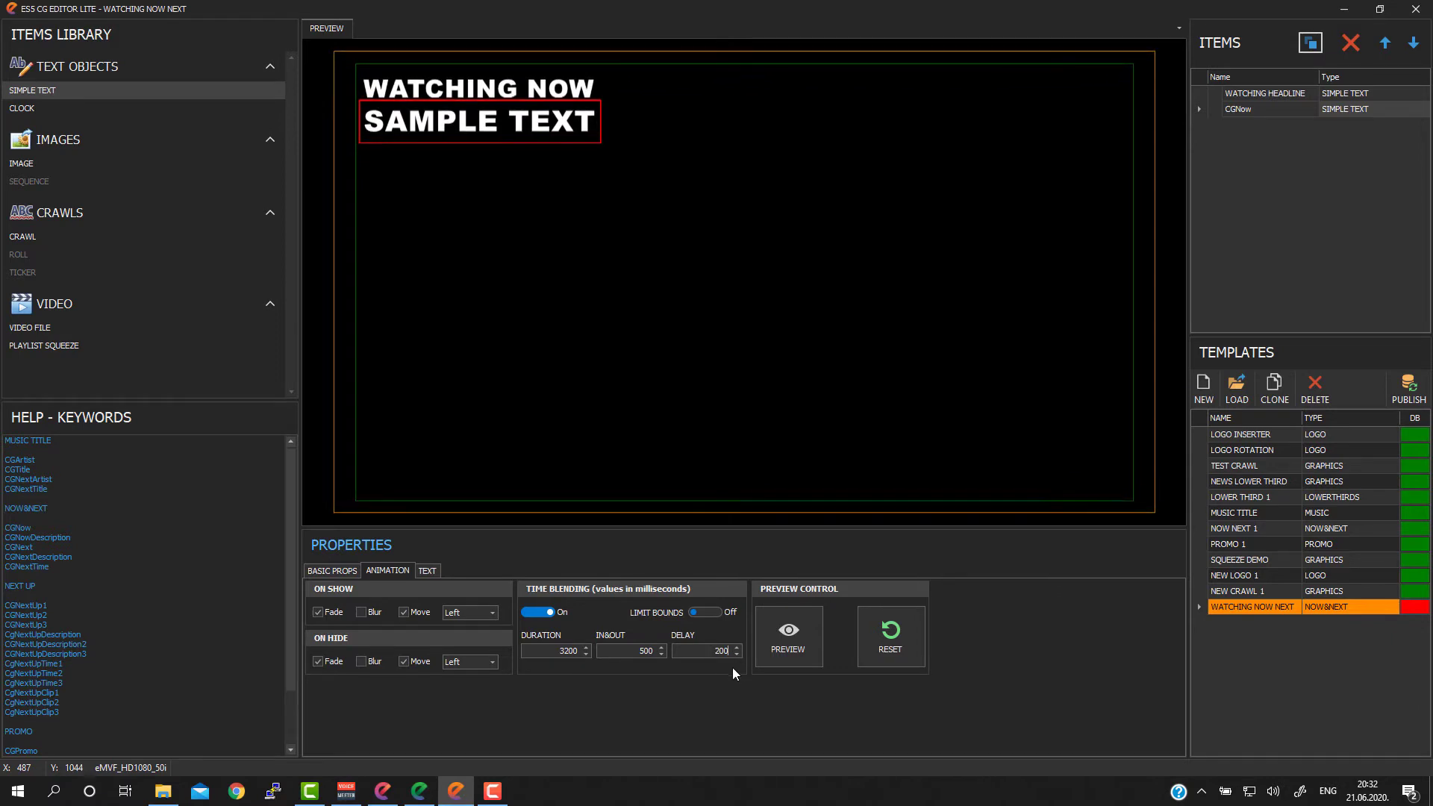
click(779, 636)
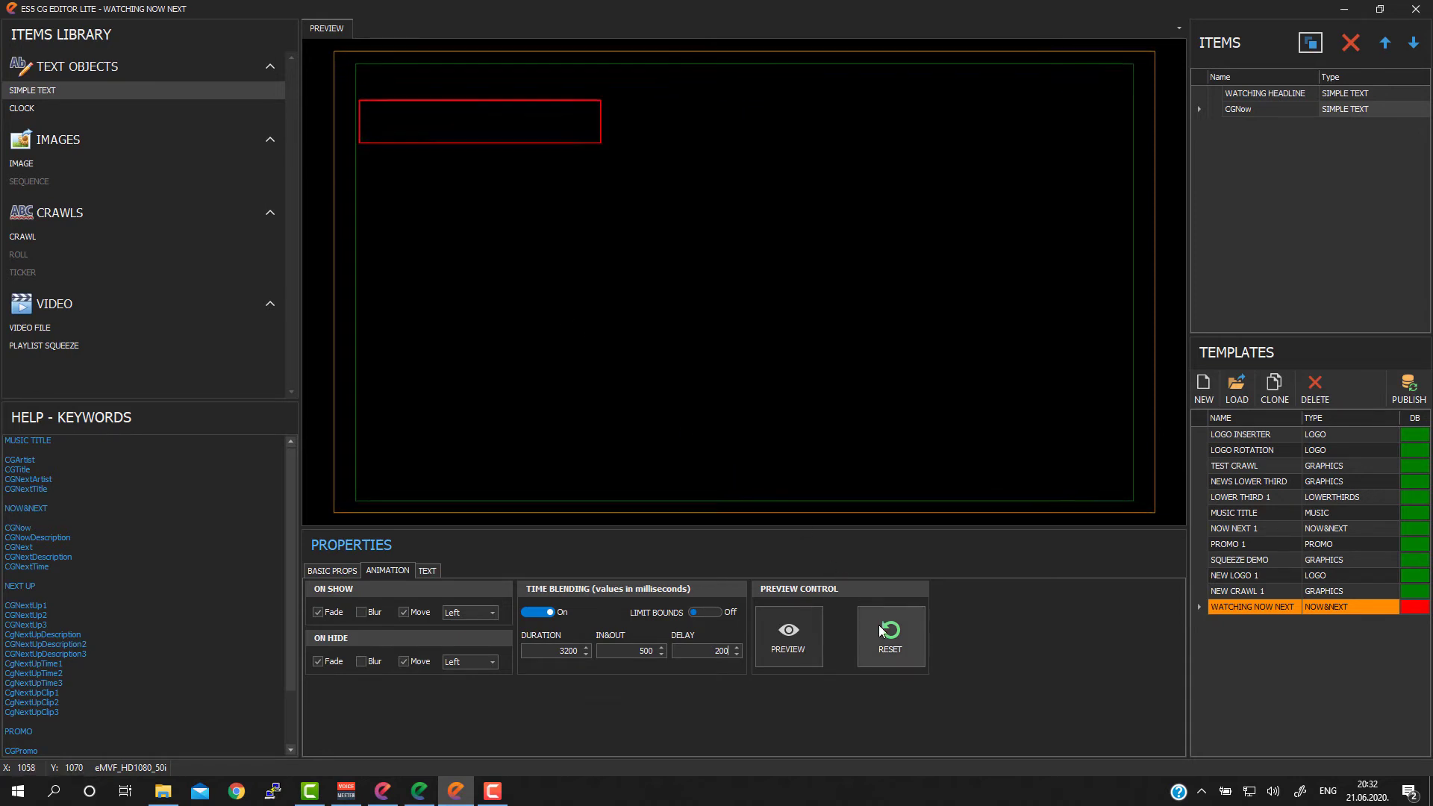
click(891, 644)
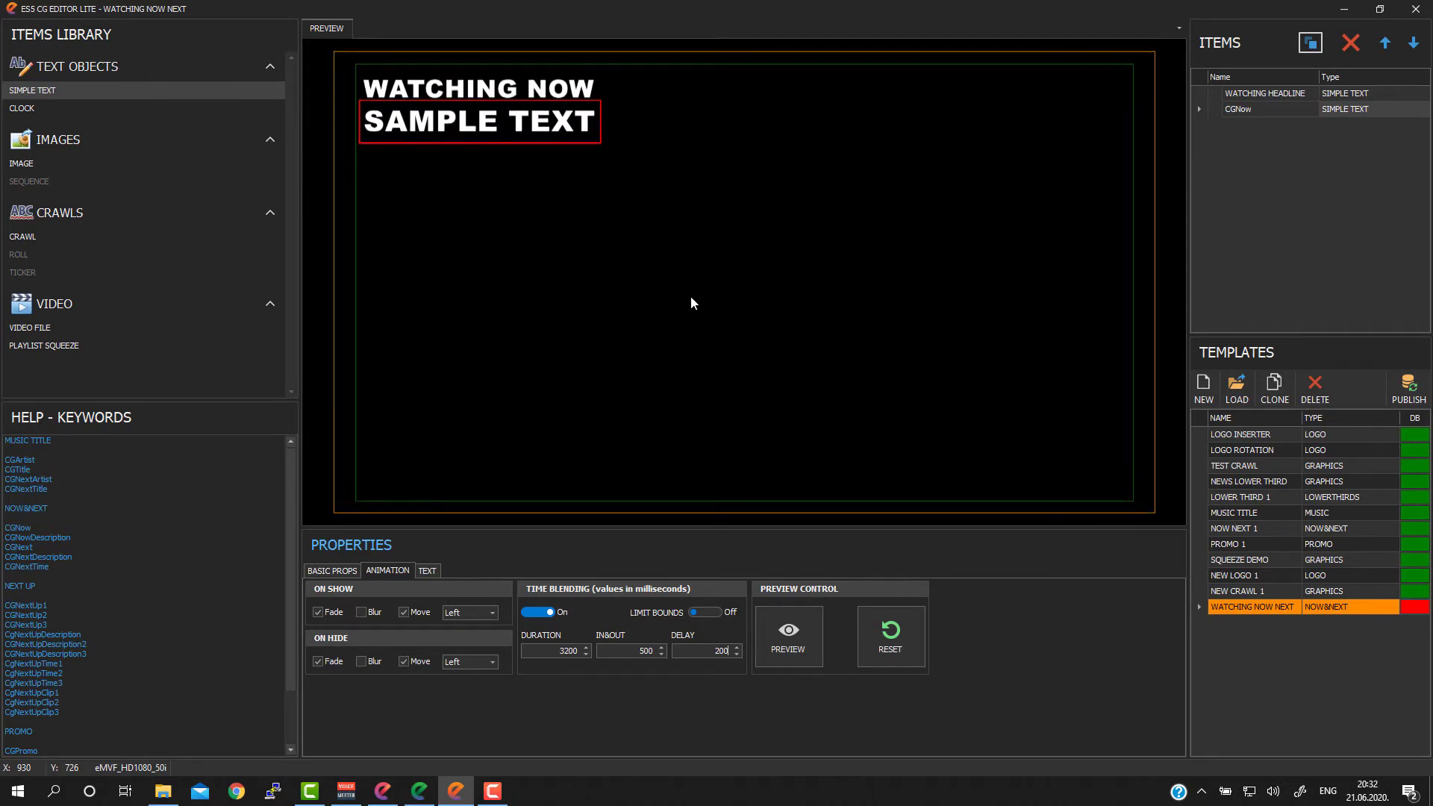
Step: Duplicate the WATCHING HEADLINE item and rename the copy WATCHING NEXT
click(1253, 92)
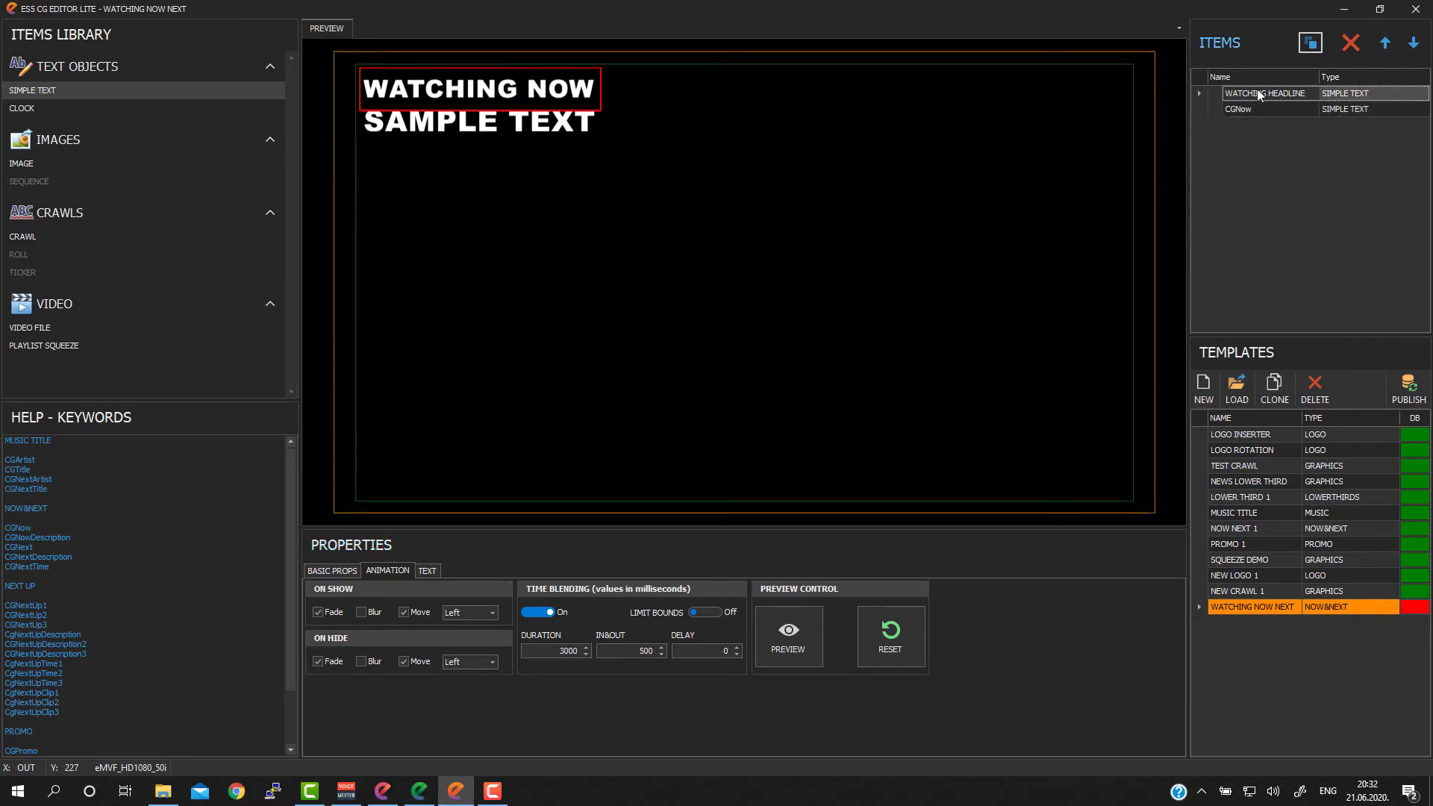
click(1312, 43)
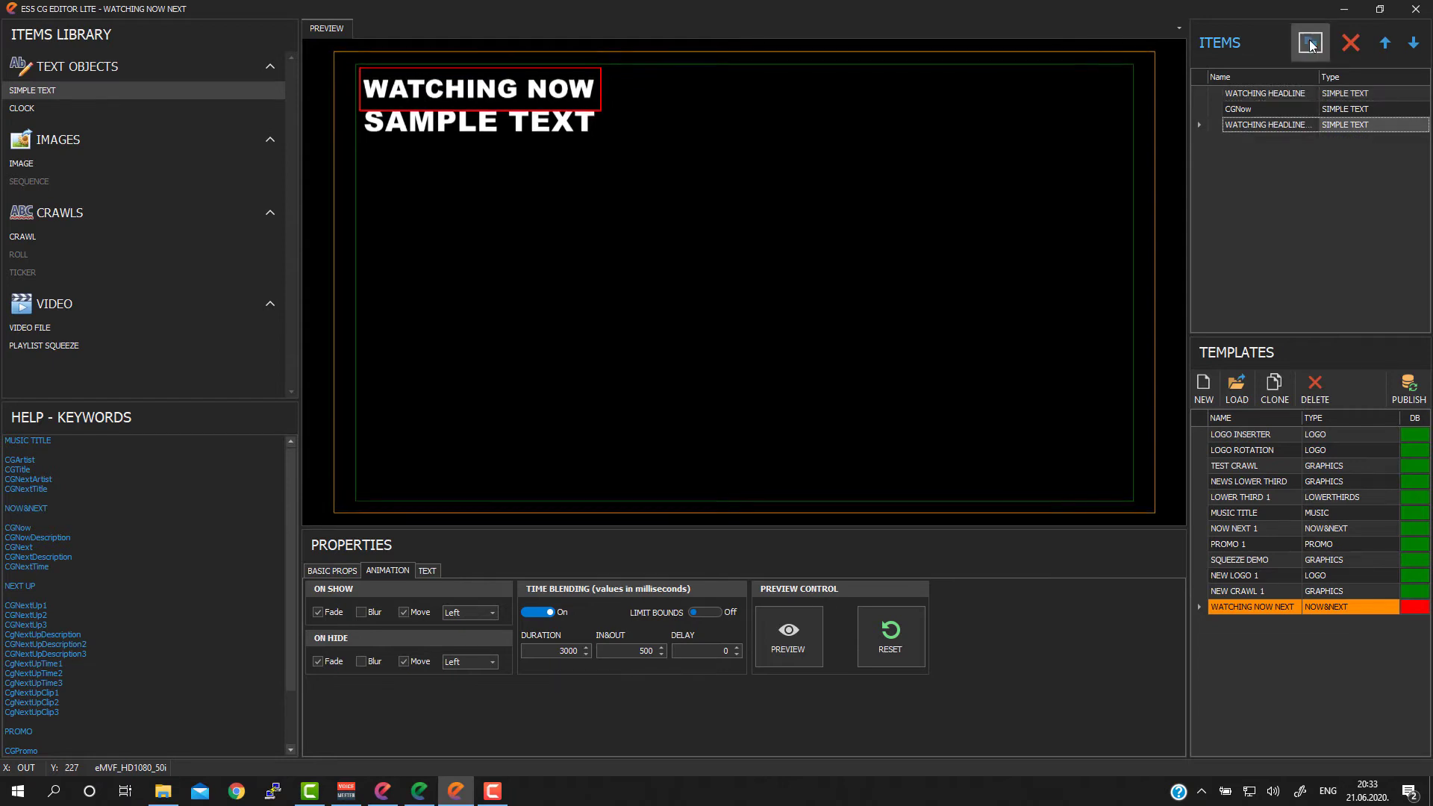
click(1296, 123)
drag(1269, 125, 1318, 125)
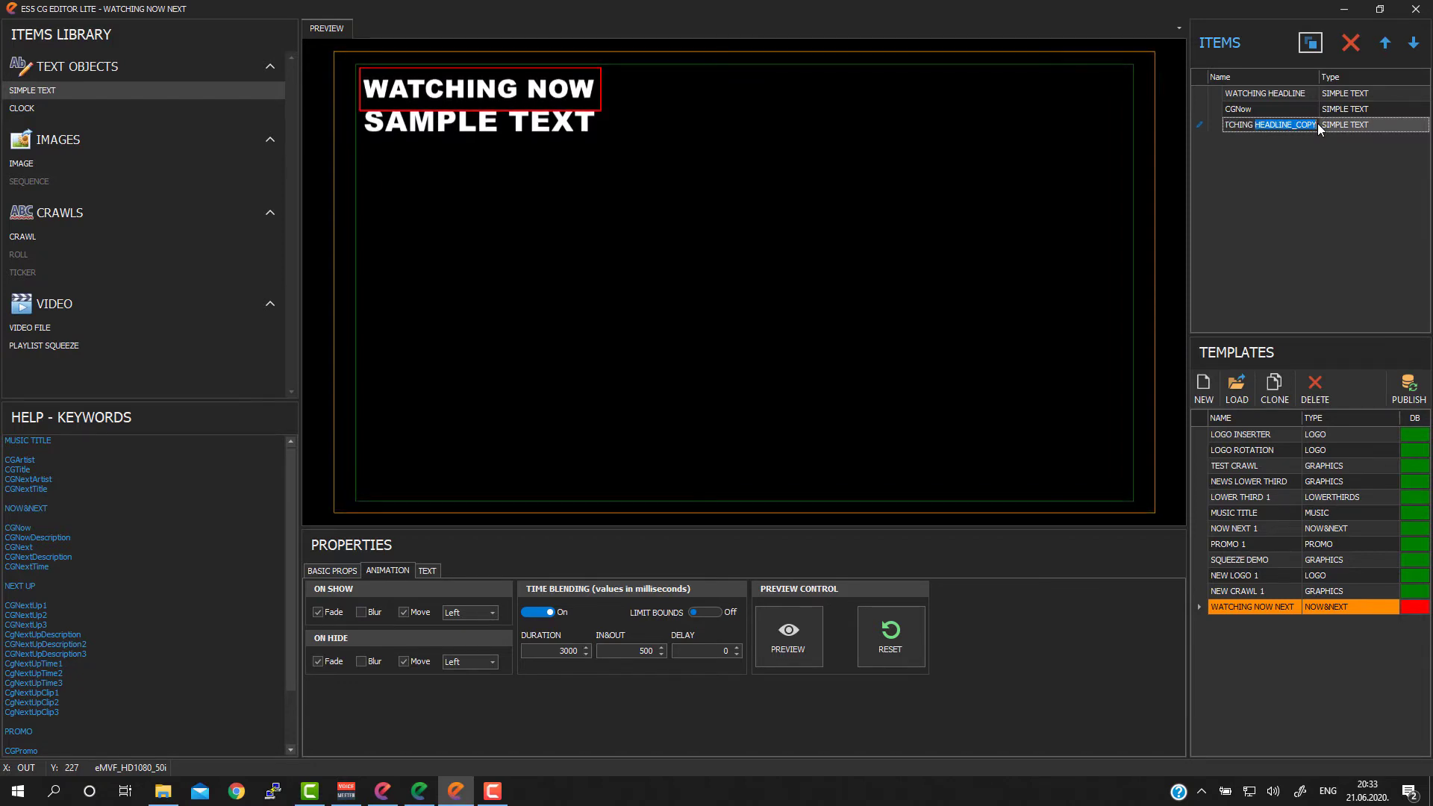
text(NEX)
text(T)
key(Return)
Step: Duplicate the CGNow item, rename the copy CGNext to match the help keyword, and review its animation settings
click(1243, 109)
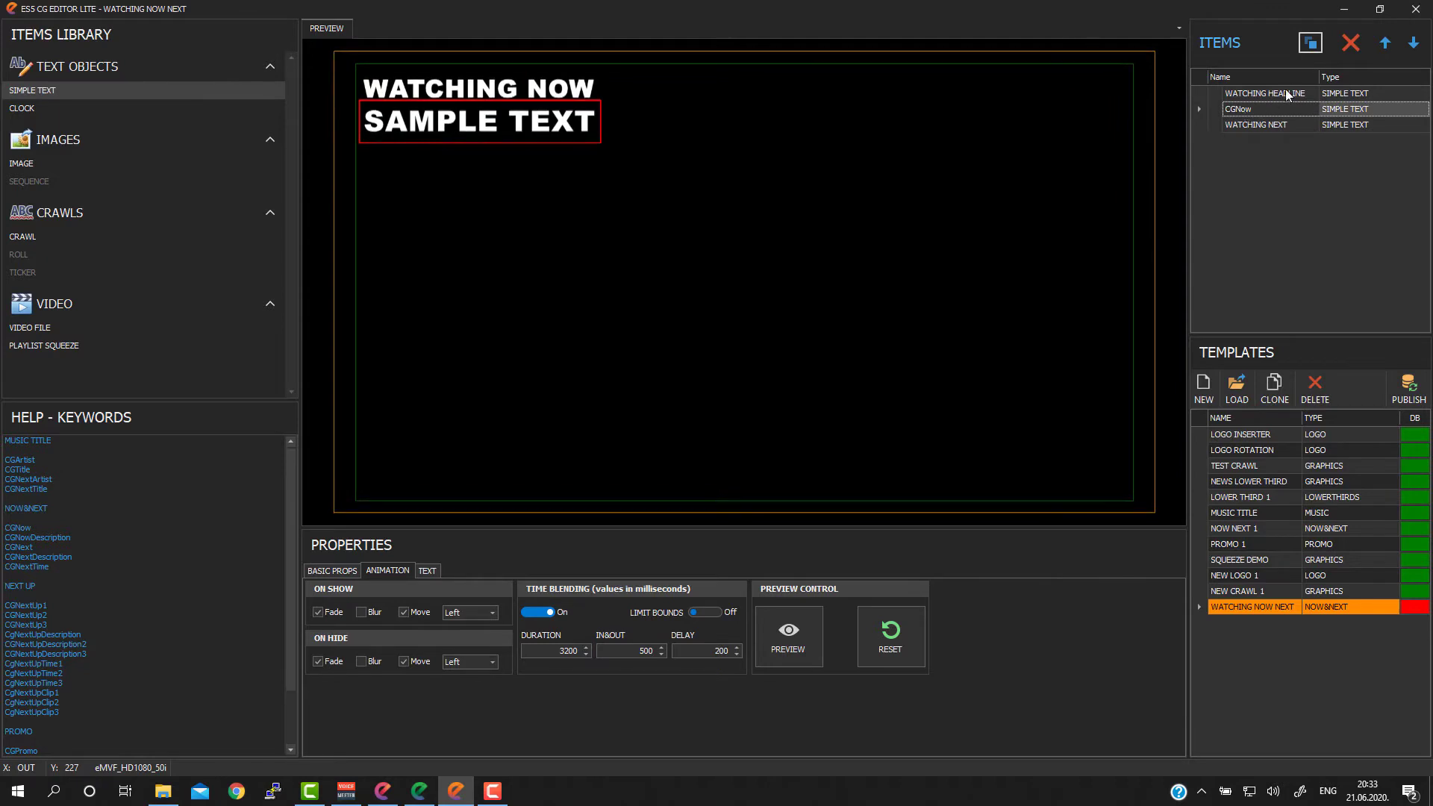
click(1312, 46)
click(1265, 141)
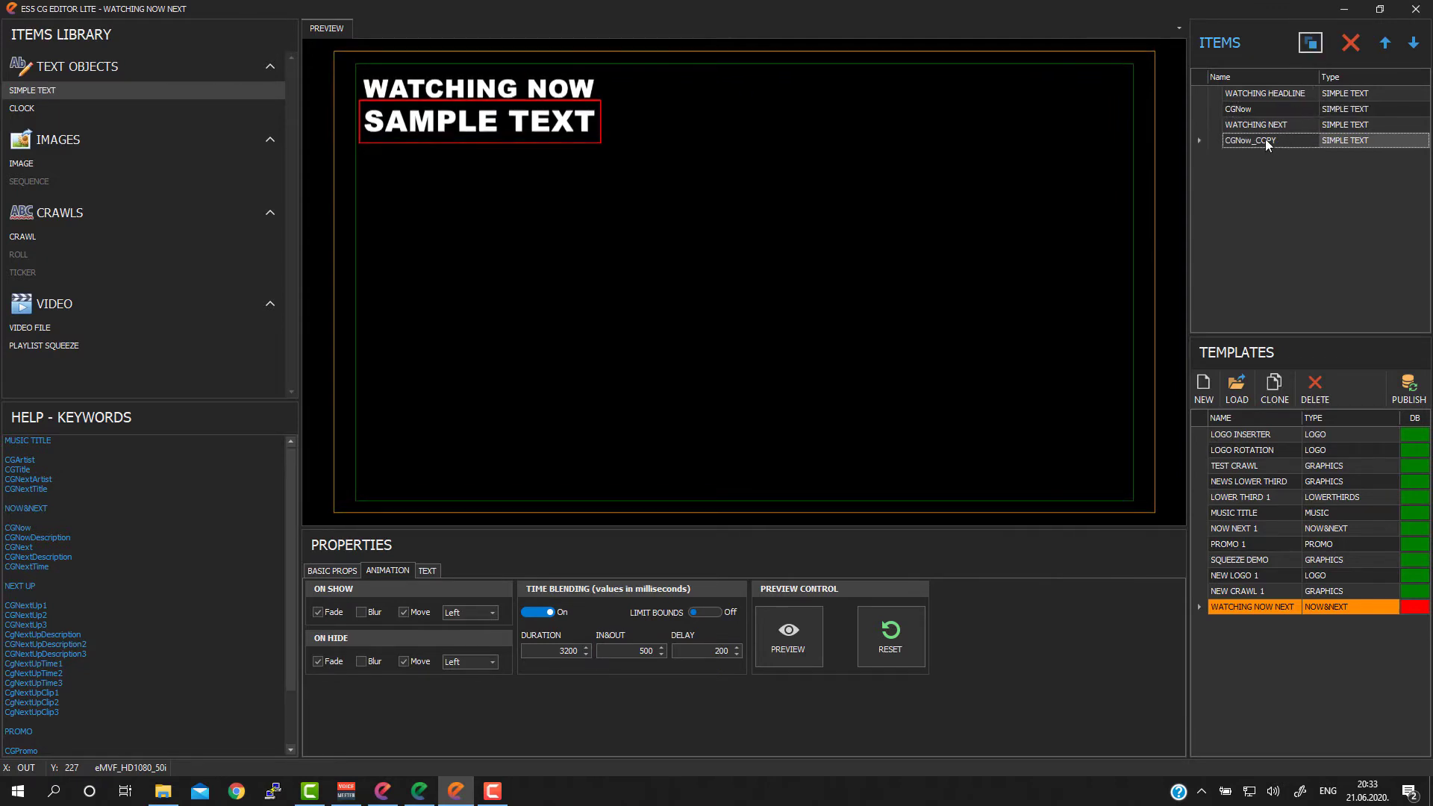
drag(1236, 140, 1304, 132)
text(n)
key(BackSpace)
text(Next)
key(Return)
double_click(33, 547)
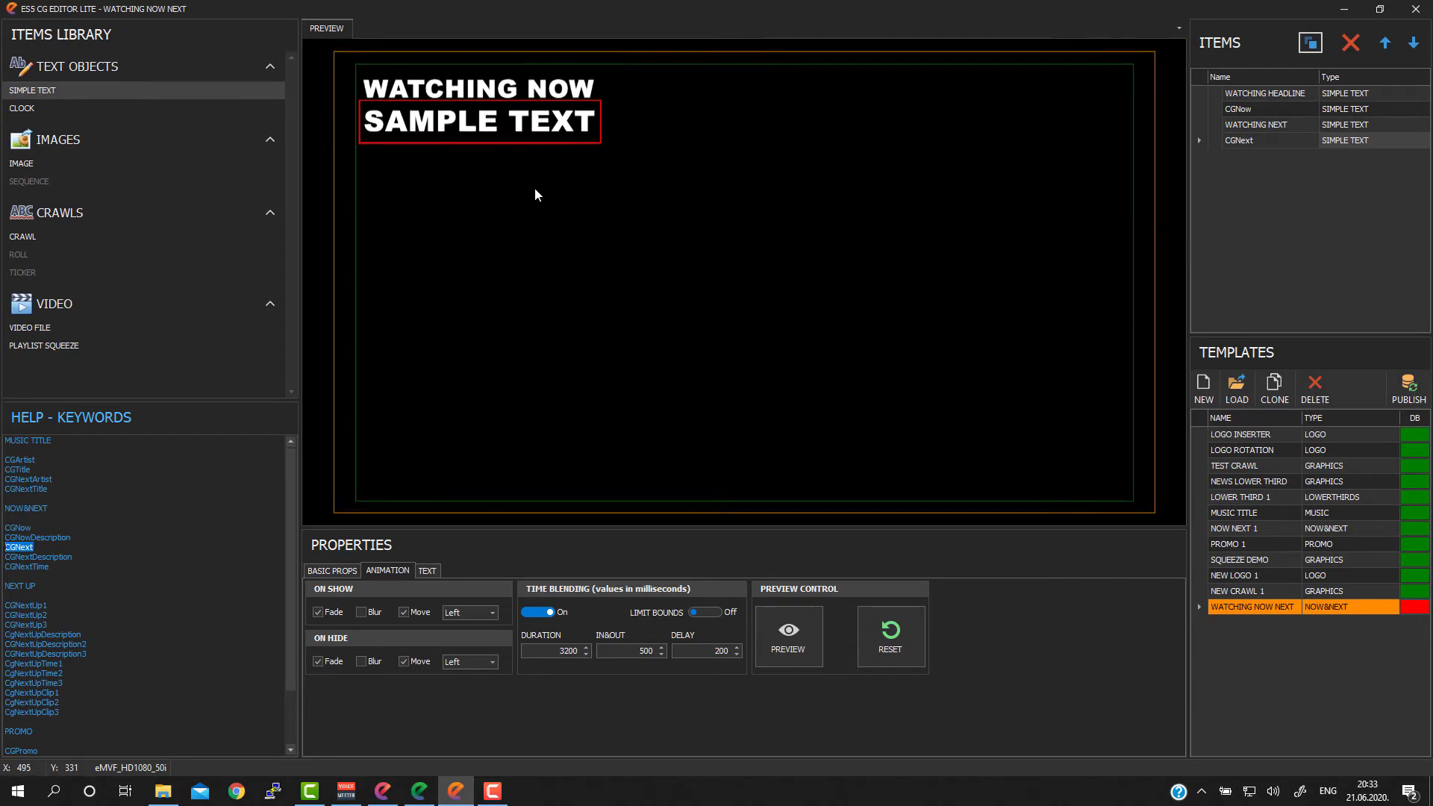
click(387, 575)
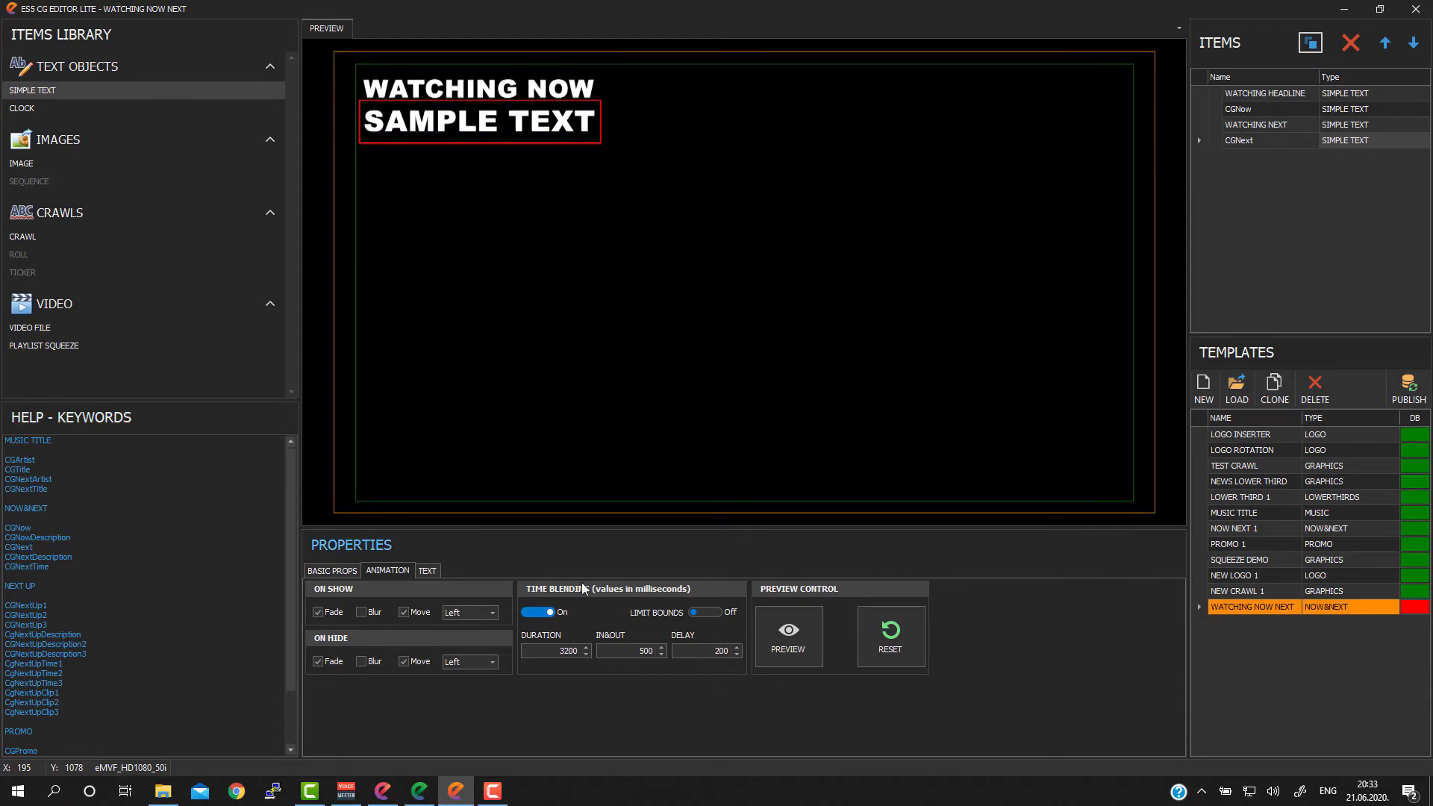
Step: Set the WATCHING NEXT item's time blending delay to 3200 ms
click(489, 89)
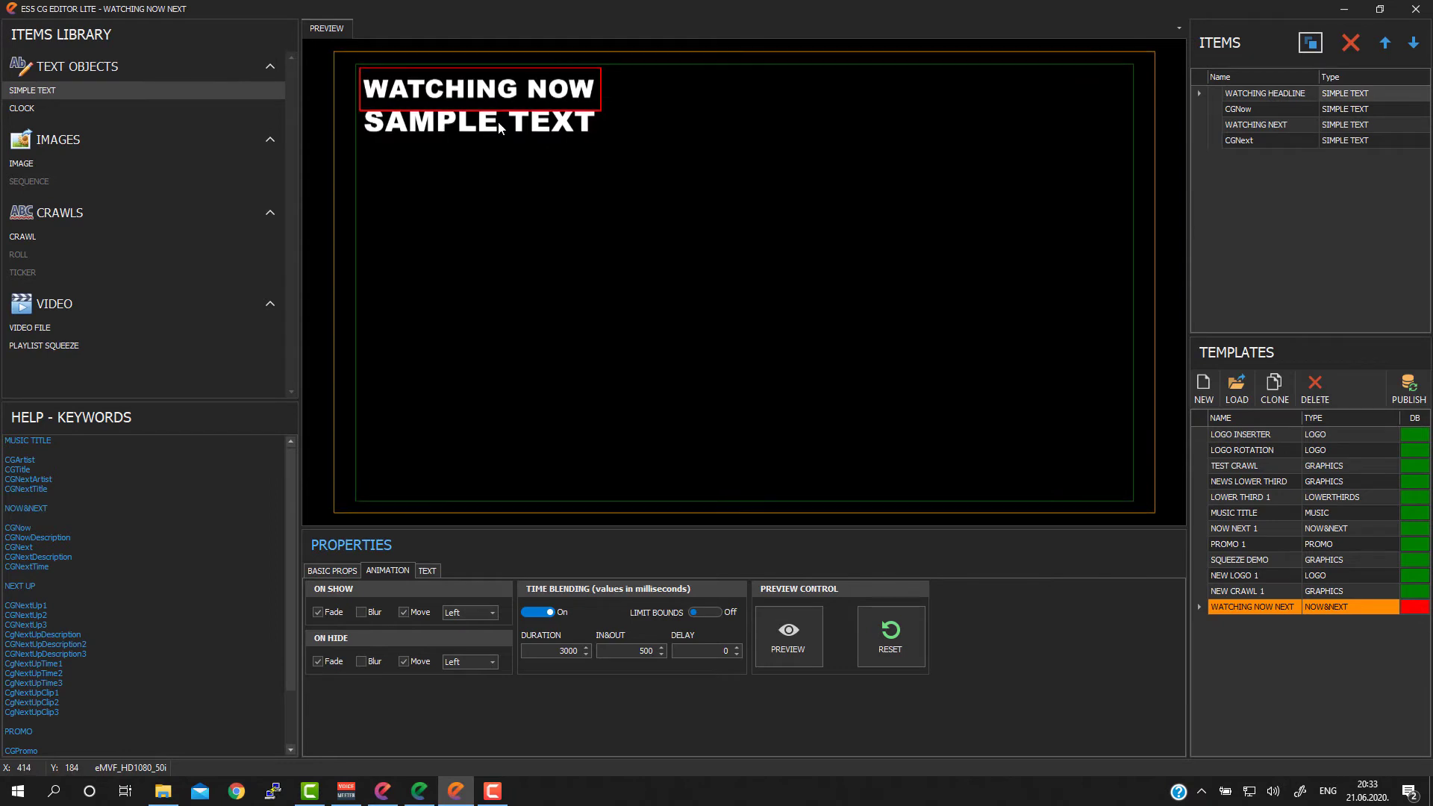
click(499, 121)
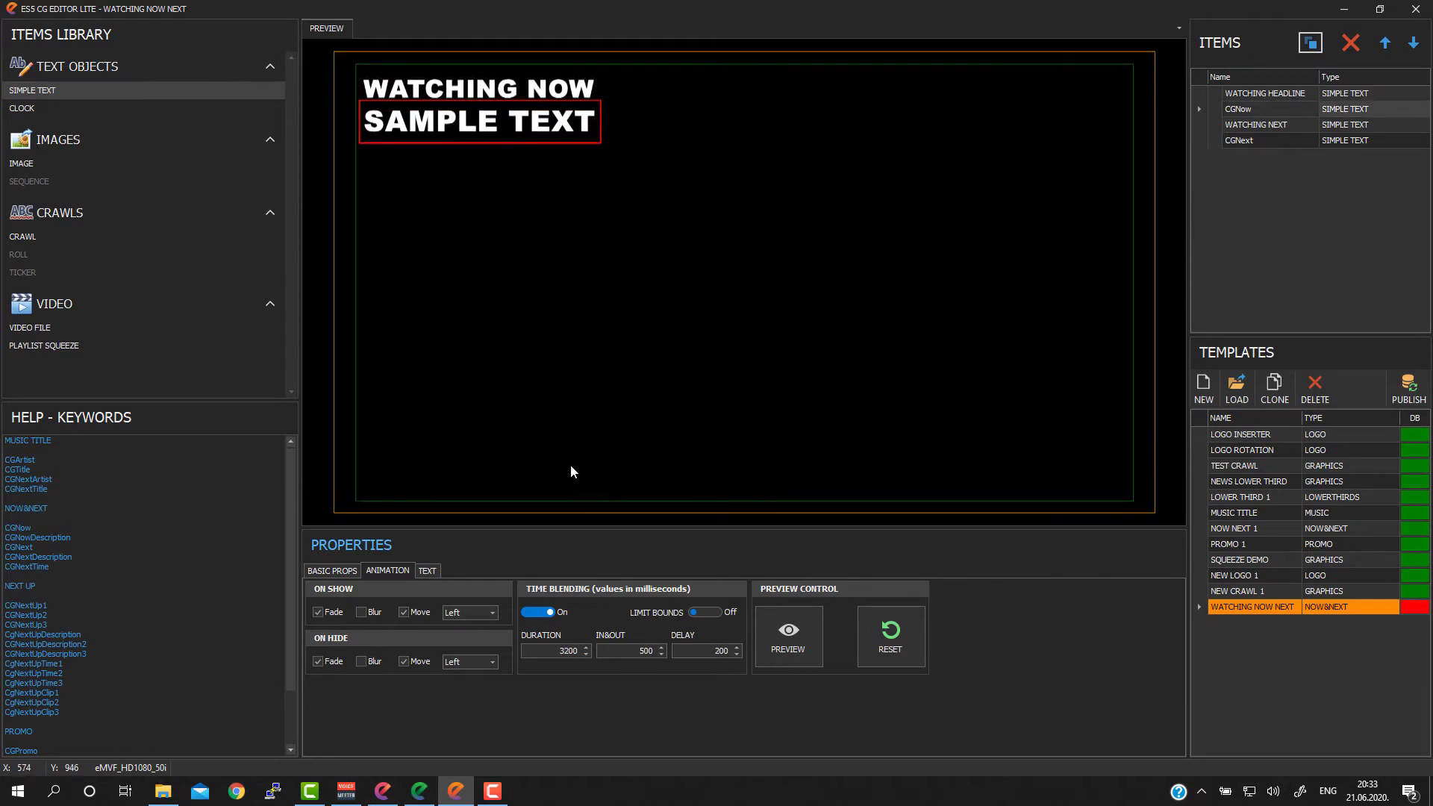
click(1266, 125)
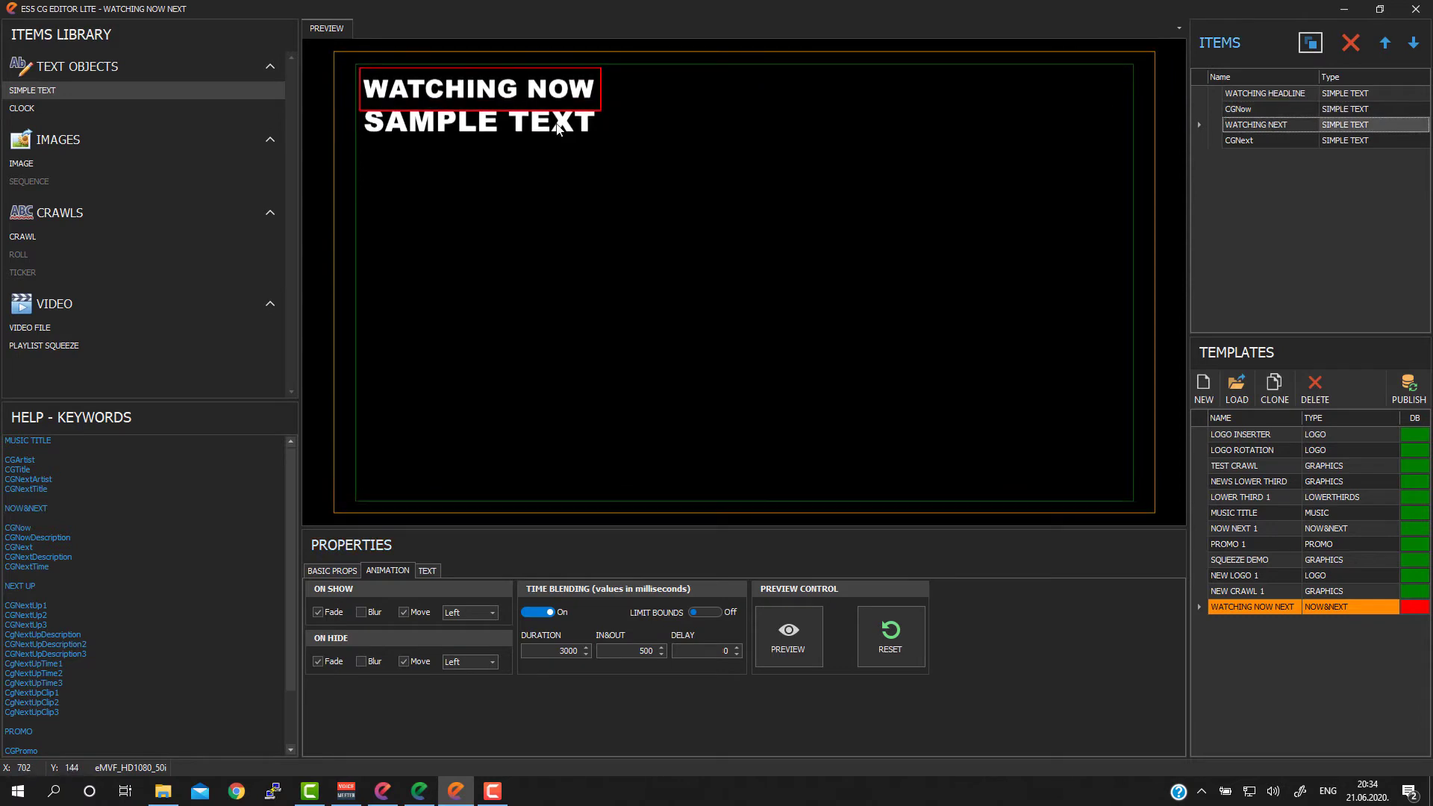
double_click(715, 653)
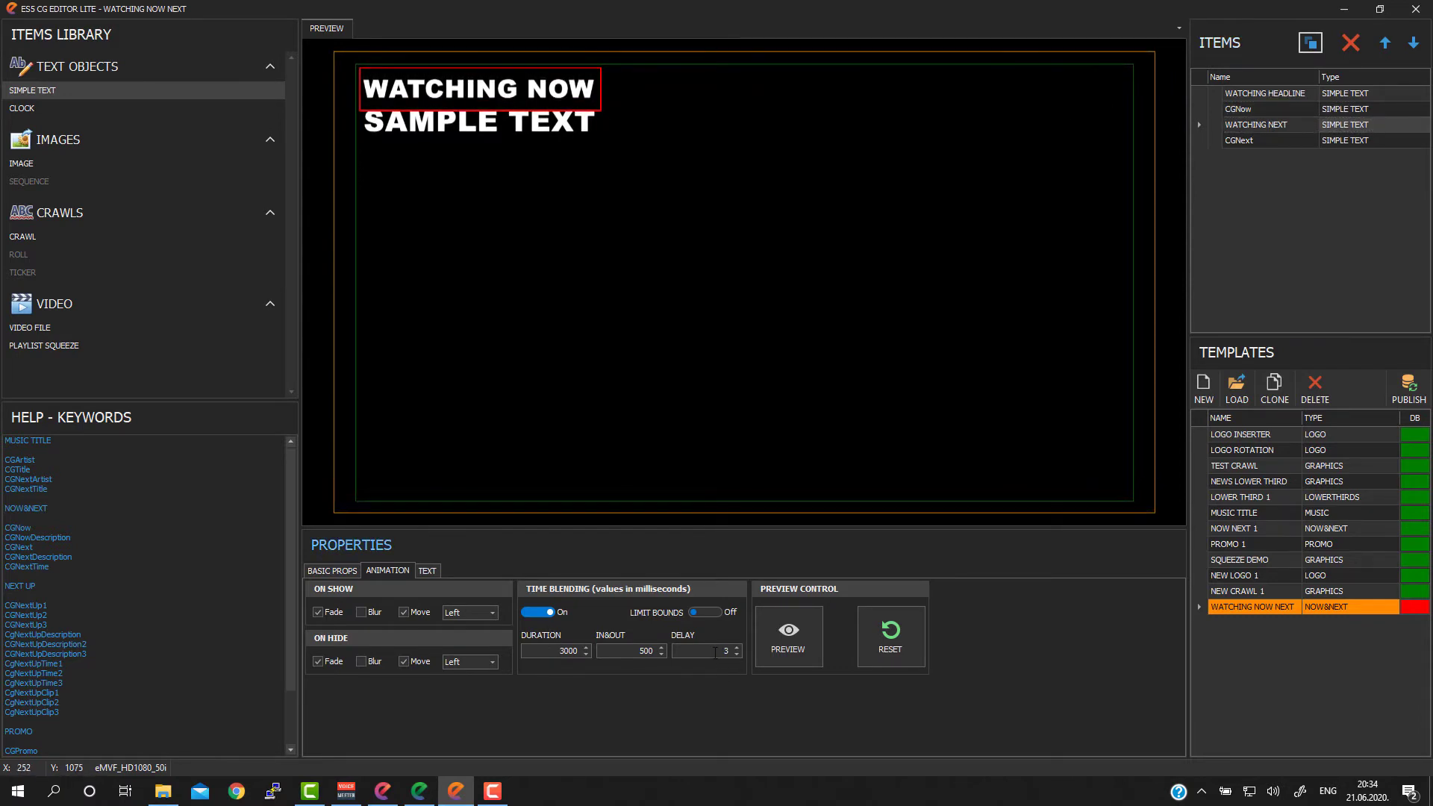
text(3200)
Step: Set the CGNext text's time blending delay to 3400 ms, then preview the template's animation and reset the preview
click(1248, 140)
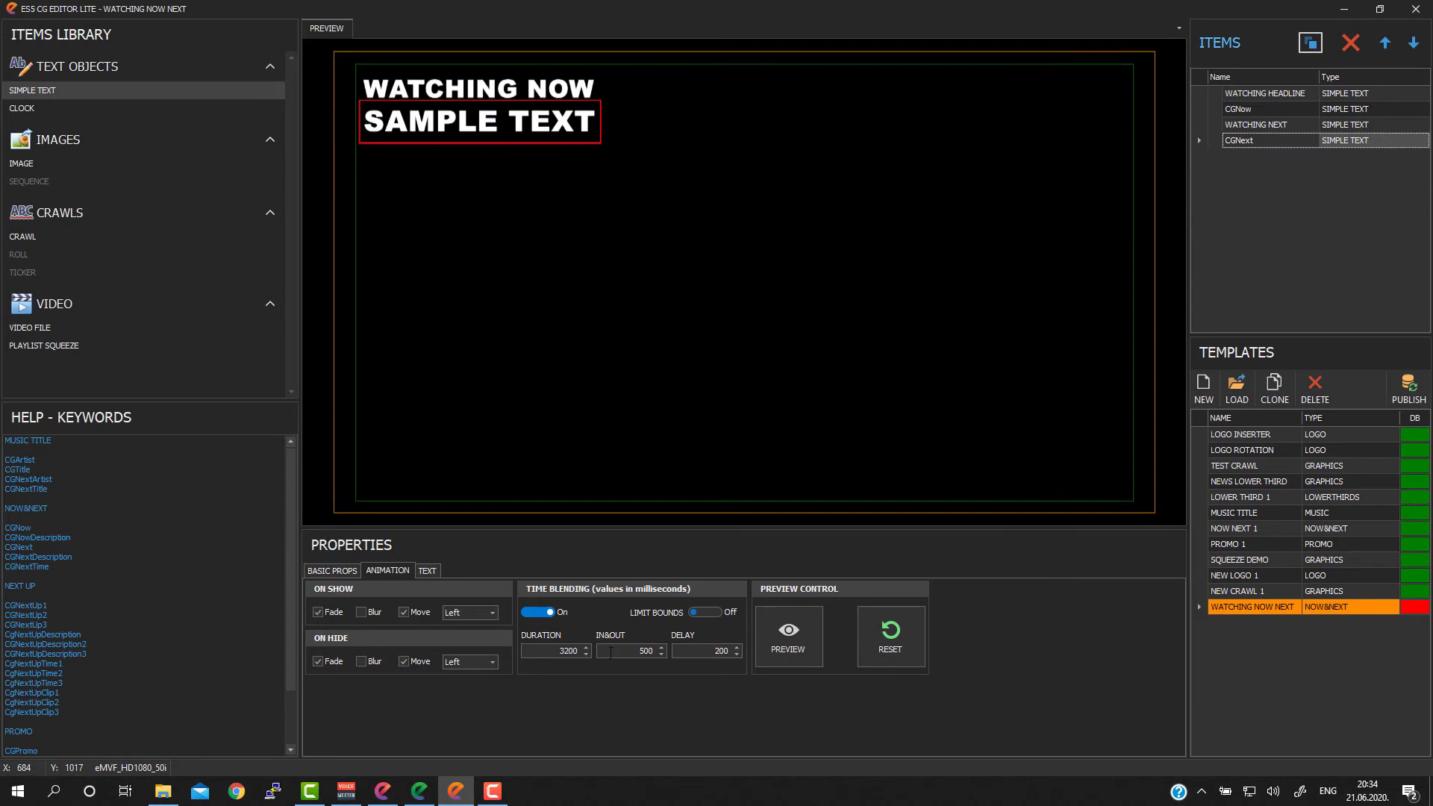
double_click(709, 649)
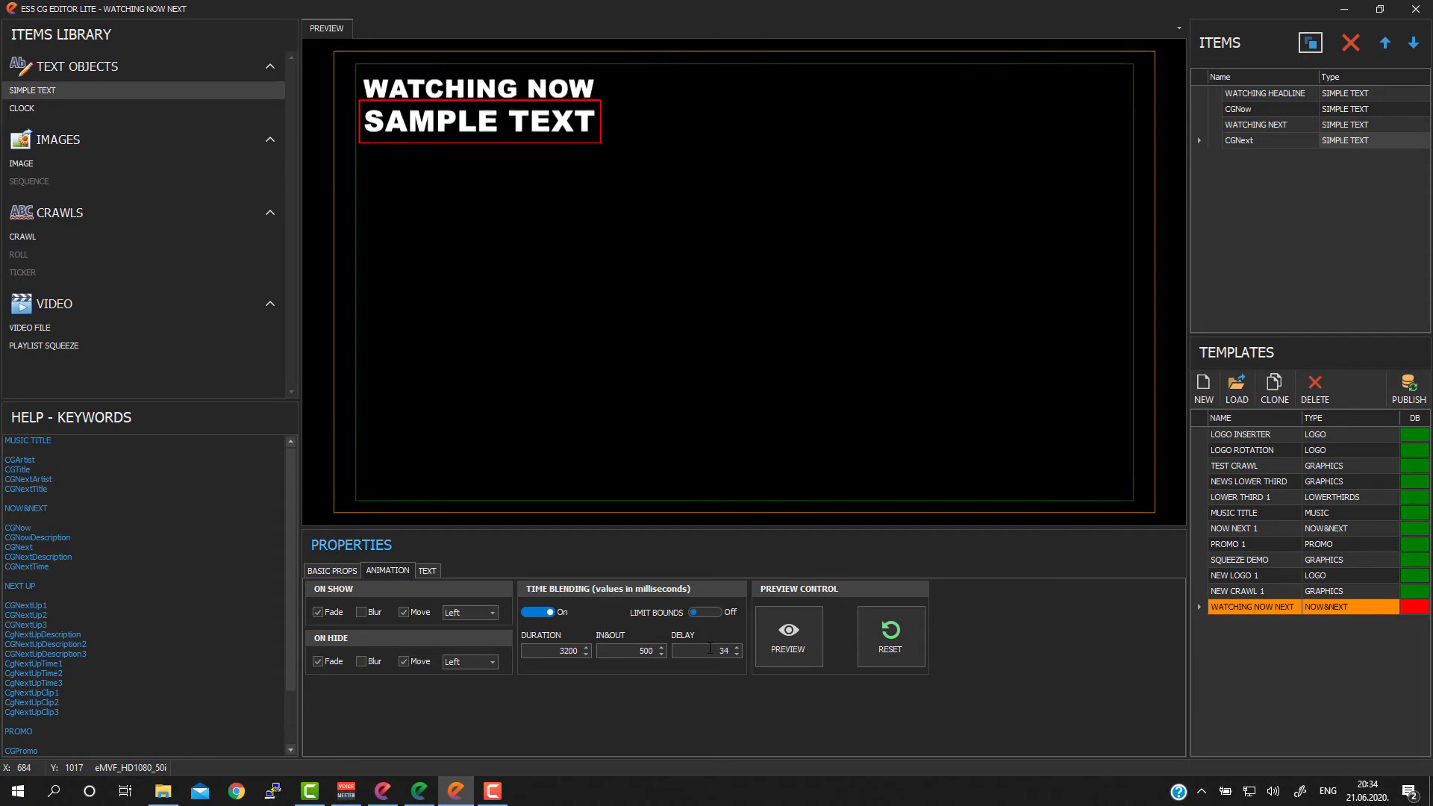
text(3.400)
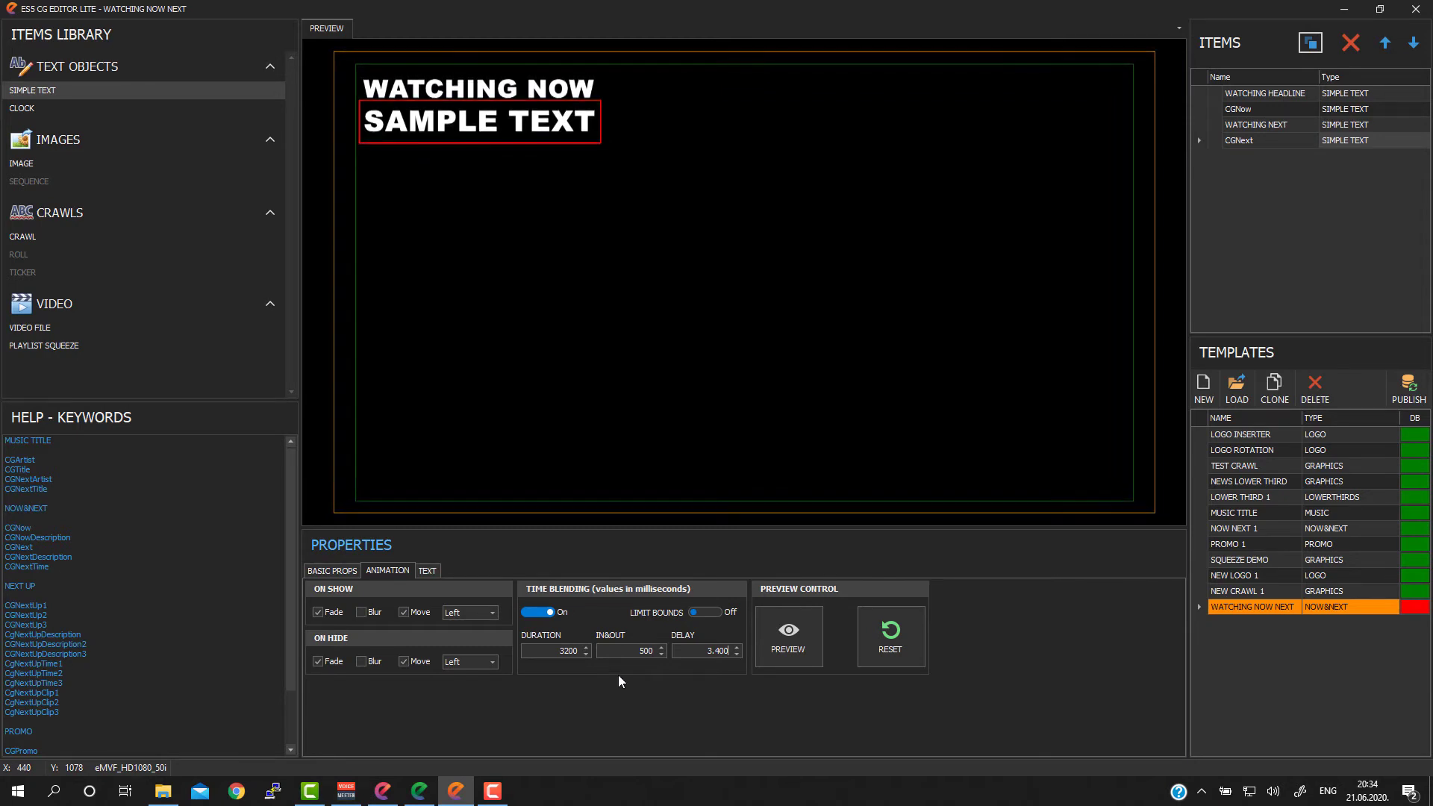
click(792, 640)
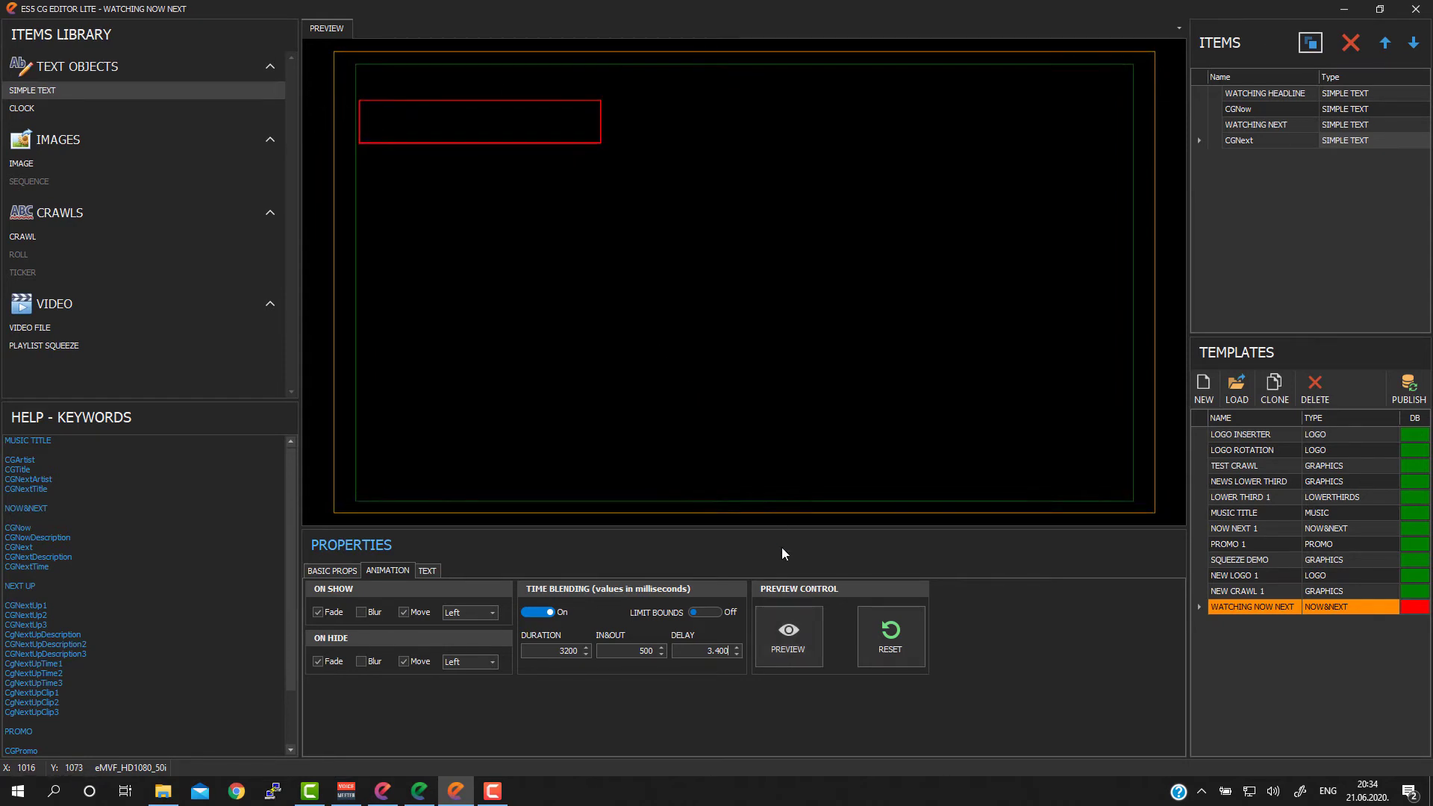
click(884, 633)
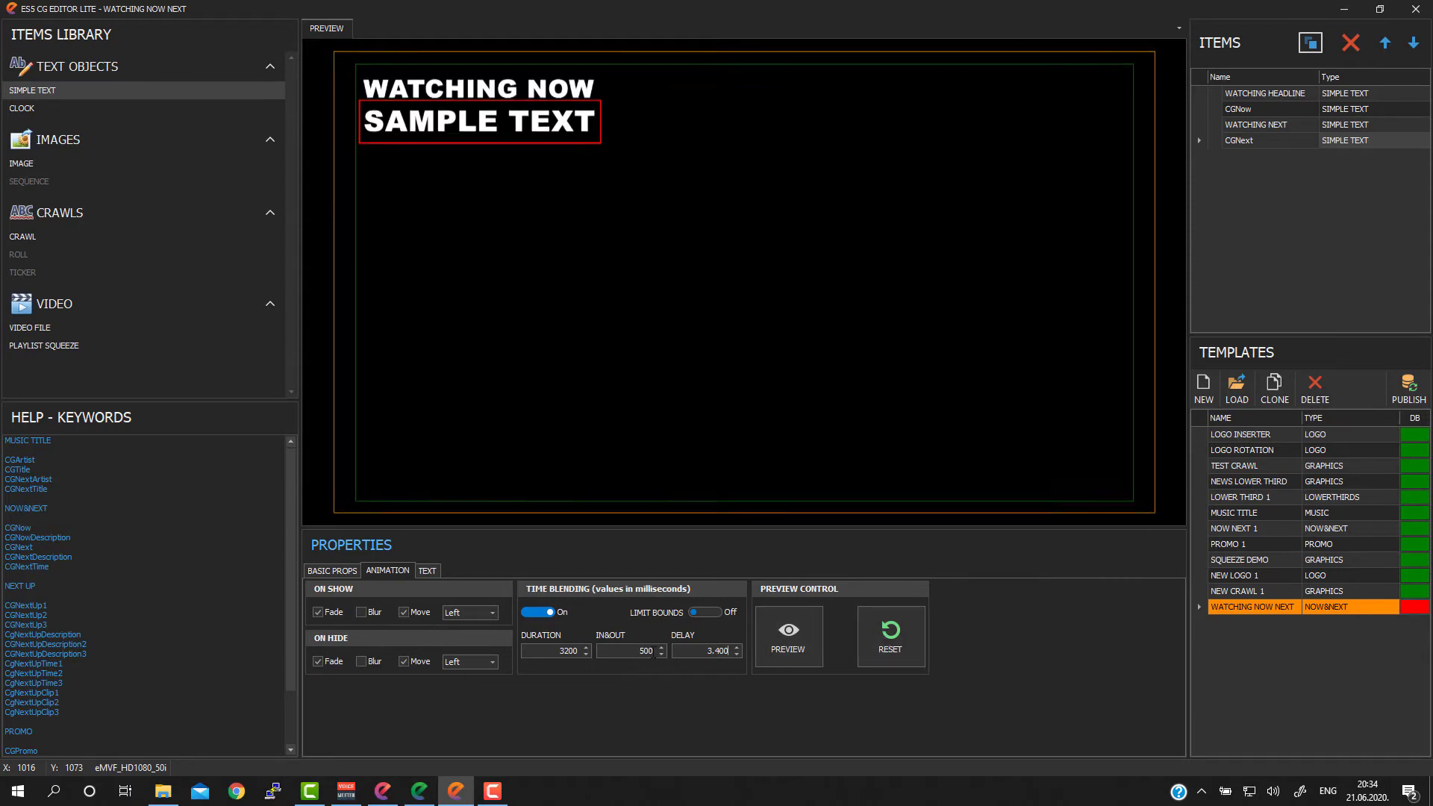
click(632, 651)
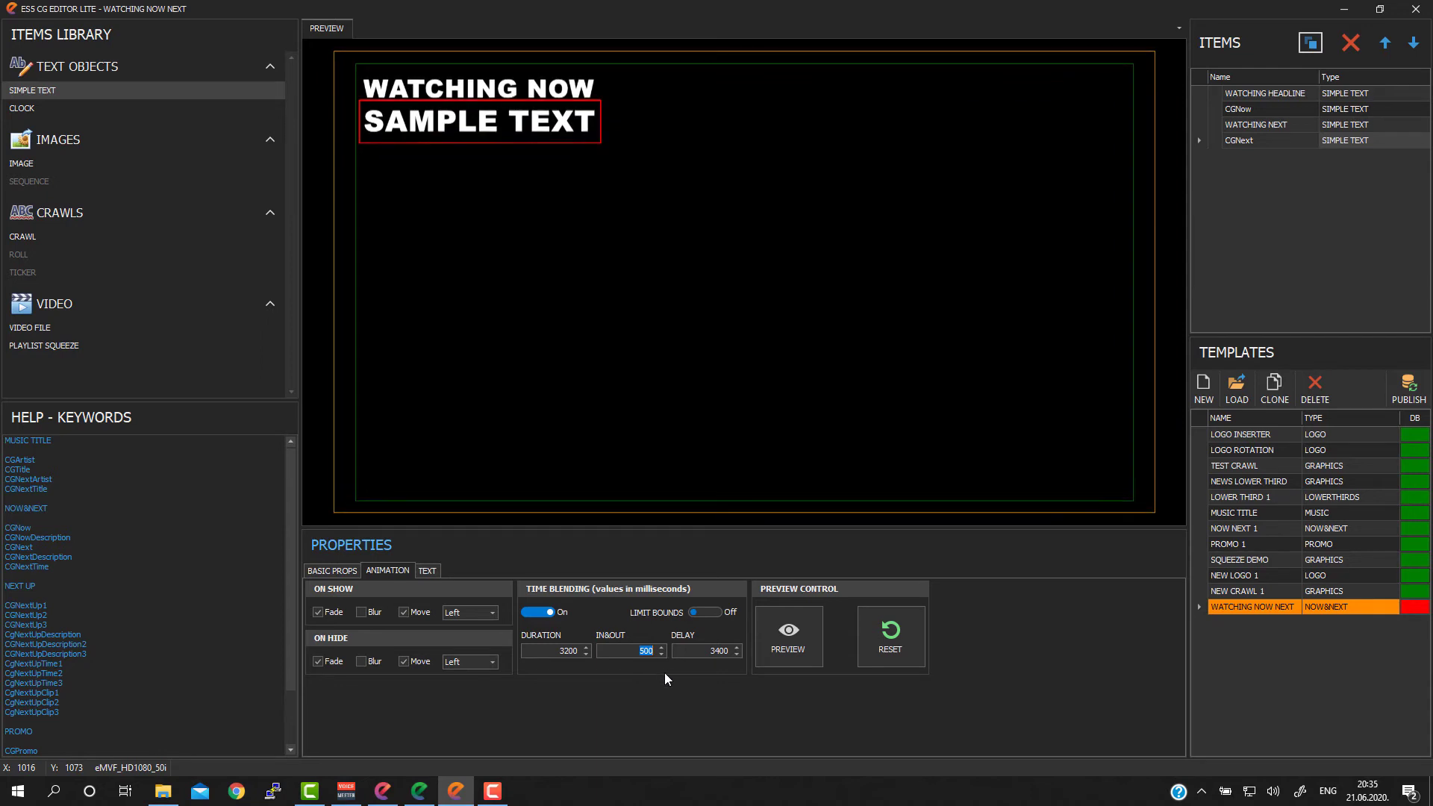
Step: Set the WATCHING NEXT item's time blending delay to 4200 ms
click(1243, 125)
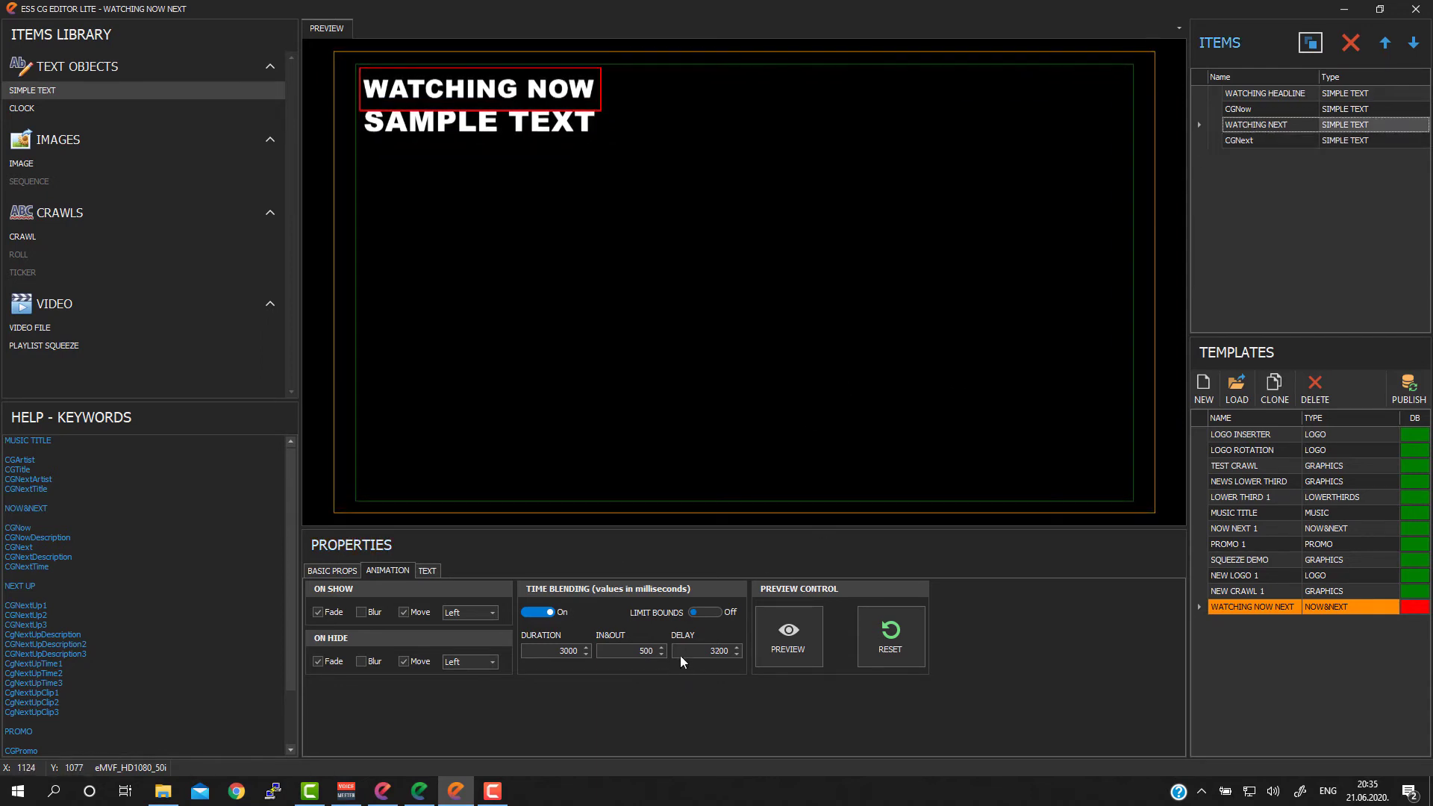
click(705, 650)
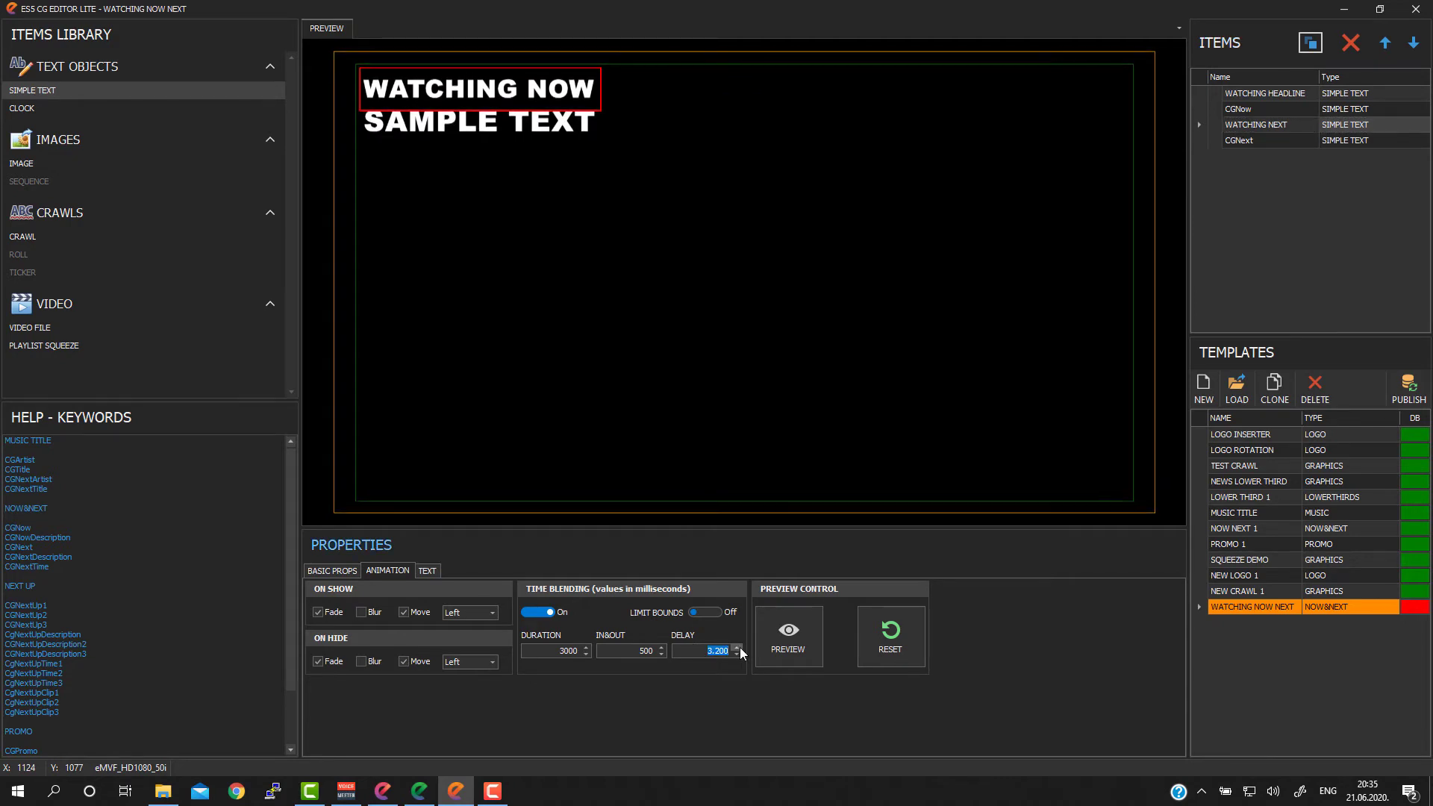
text(4.200)
Step: Set the CGNext text's time blending delay to 4400 ms, then play the animation preview and reset it
click(1251, 140)
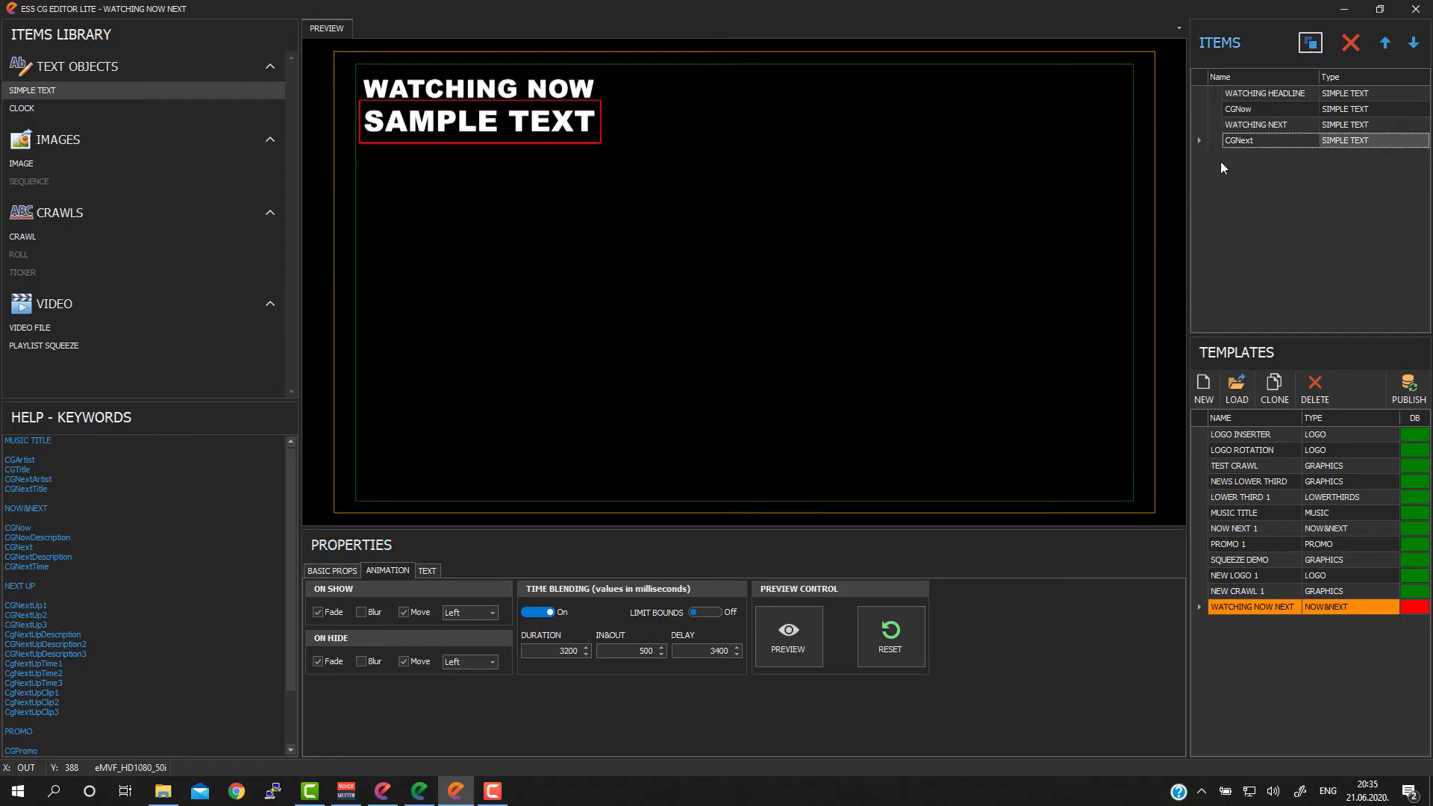
click(708, 650)
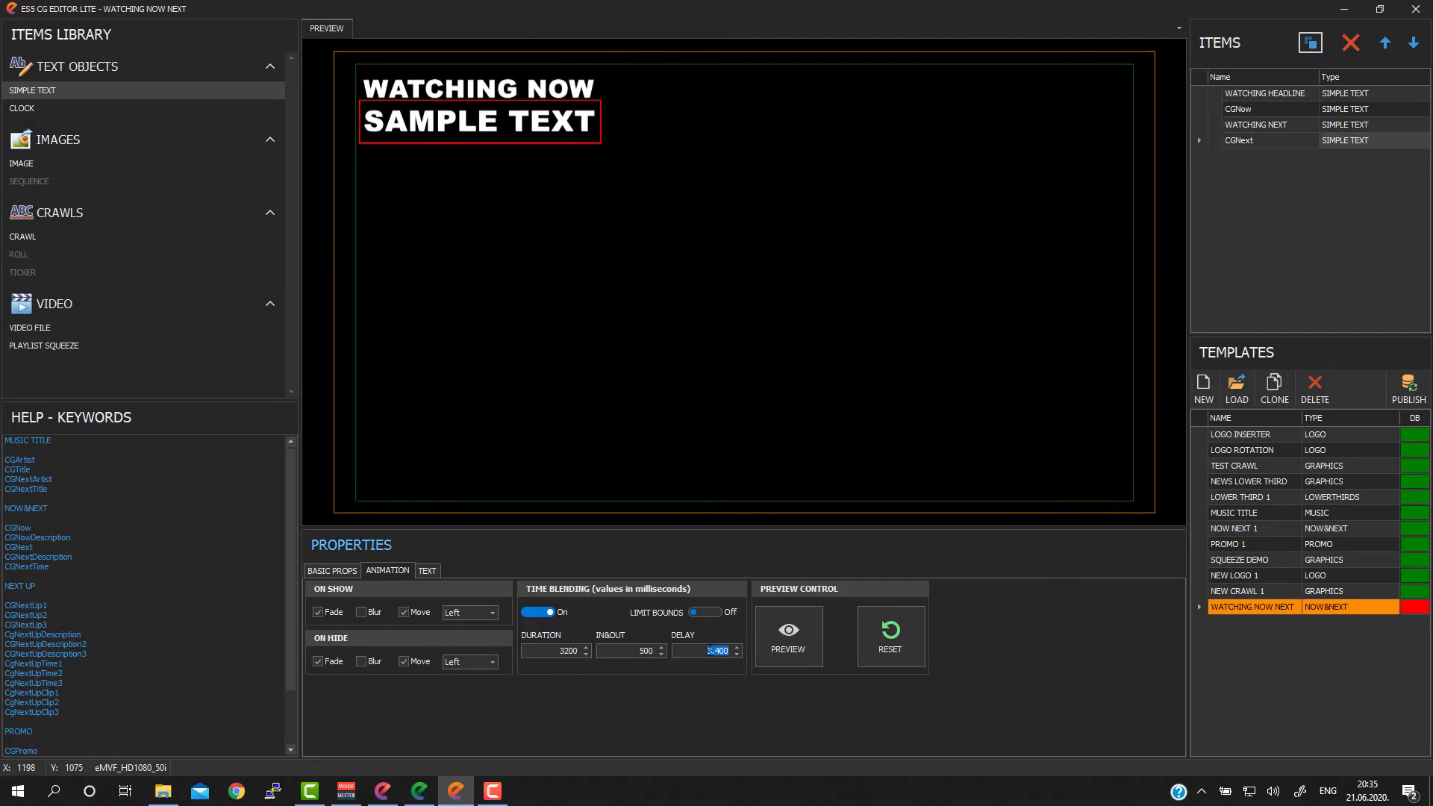
text(4.40)
text(0)
click(802, 645)
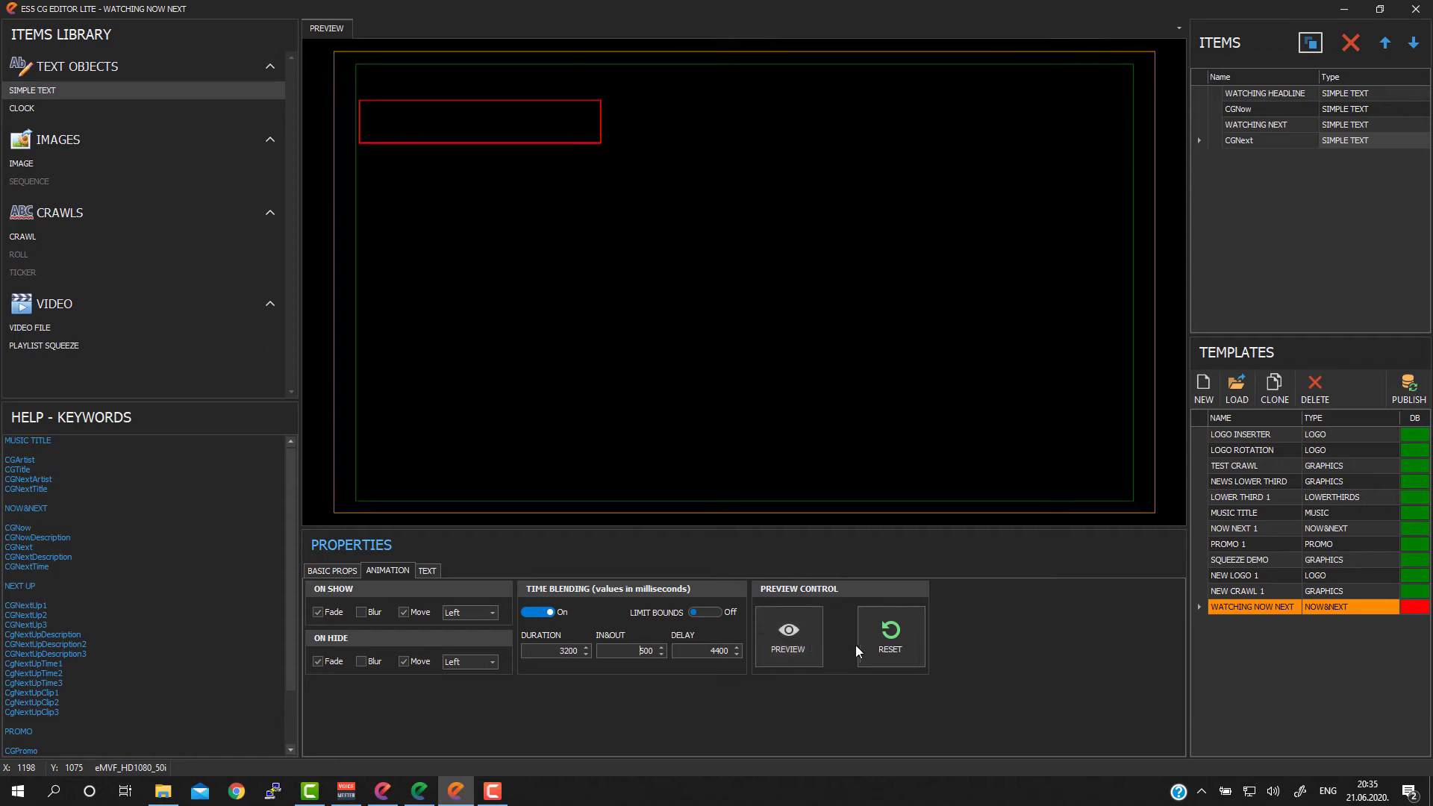
click(902, 630)
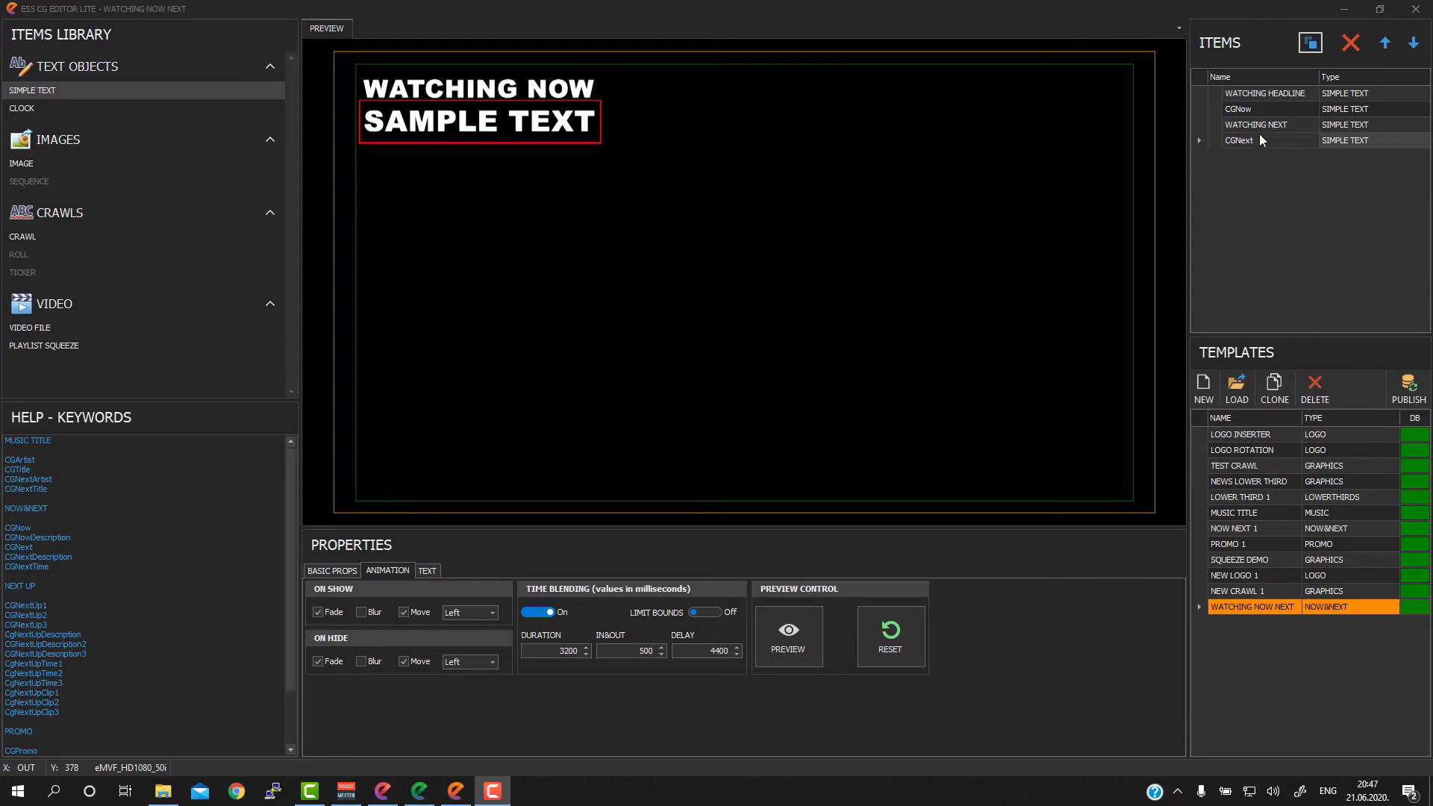
Step: Change the text content of the WATCHING NEXT item to WATCHING NEXT
click(1258, 124)
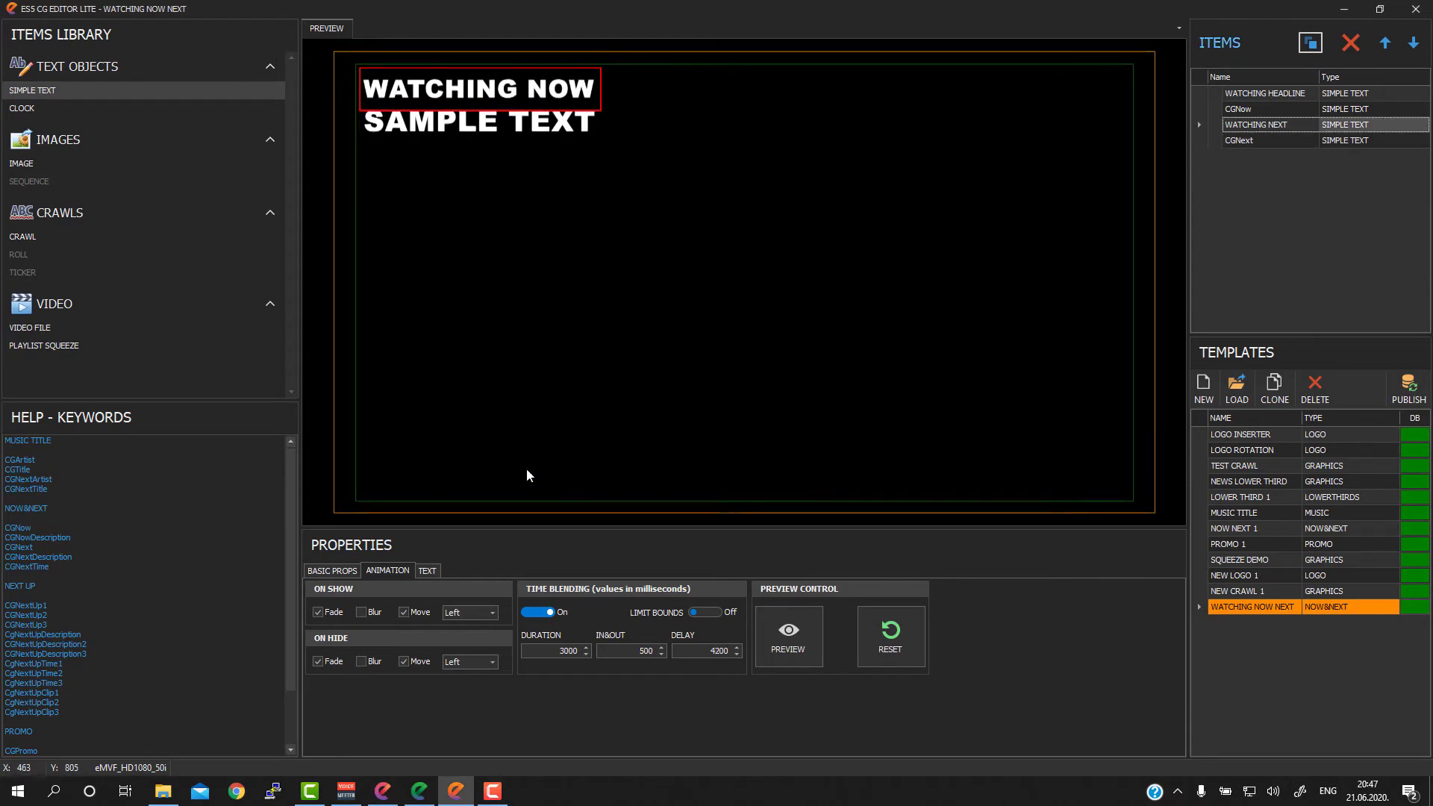
click(427, 571)
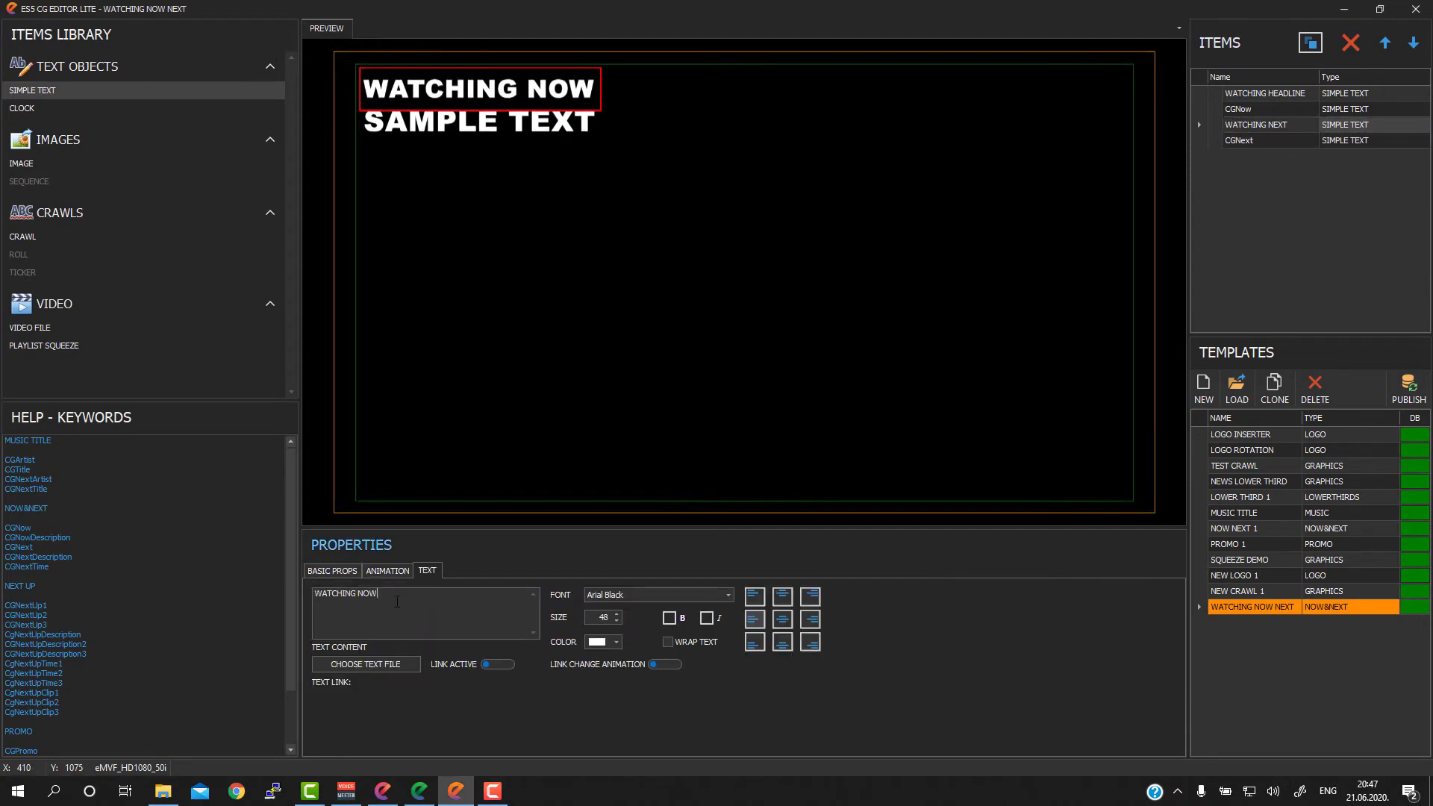
double_click(361, 595)
text(NEX)
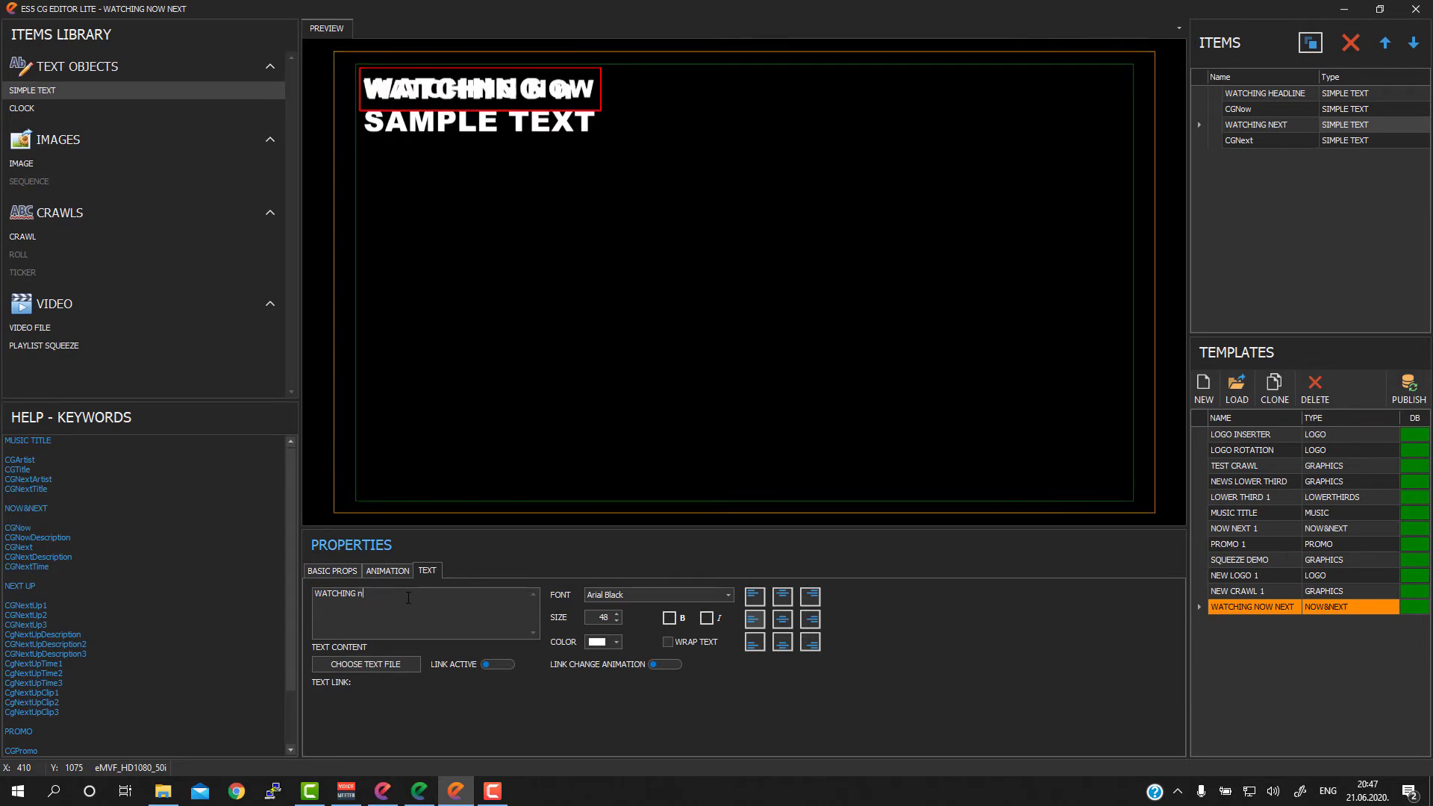
text(T)
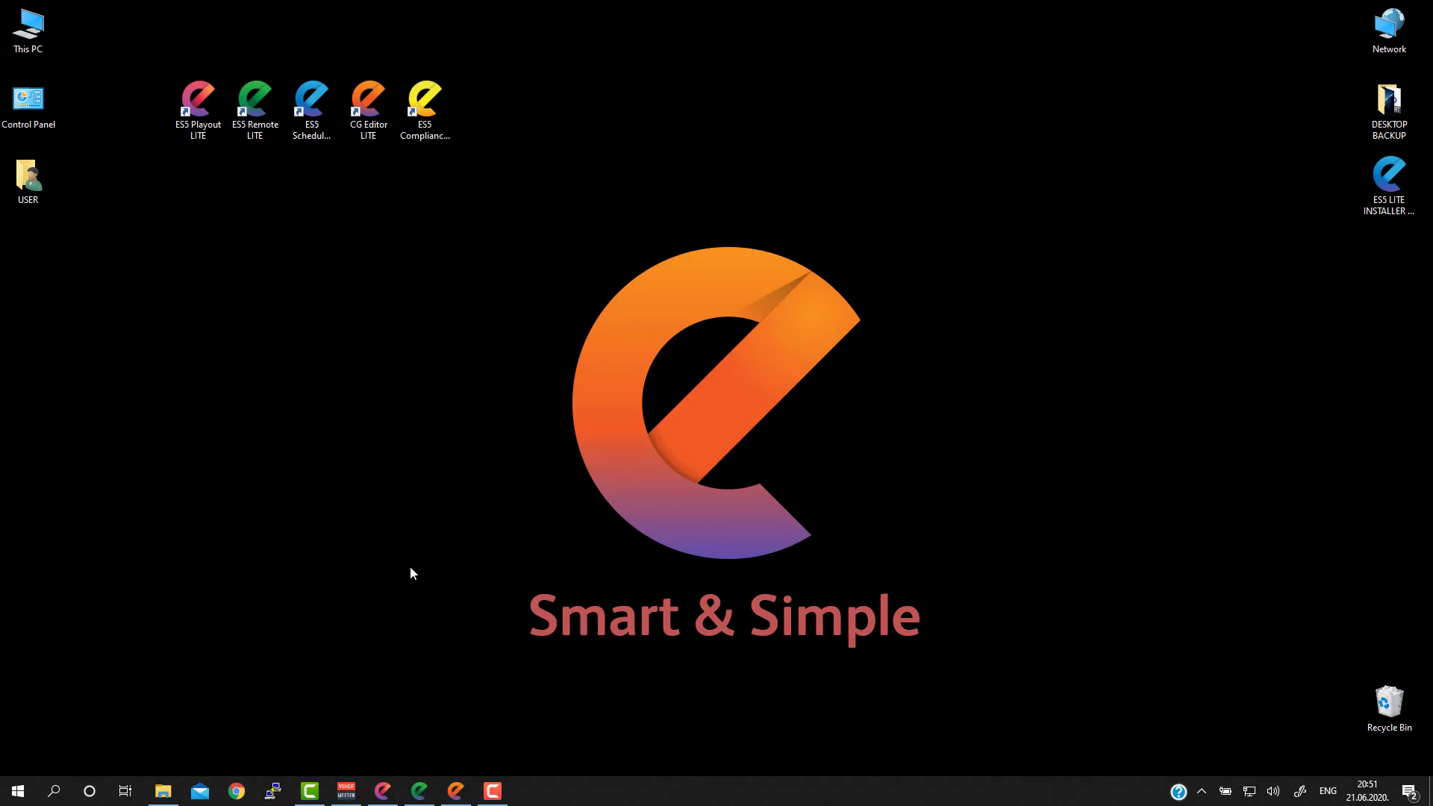
Step: Switch to ELite Remote Control and add a CG command group named TESTING NOW NEXT GROUP
click(419, 790)
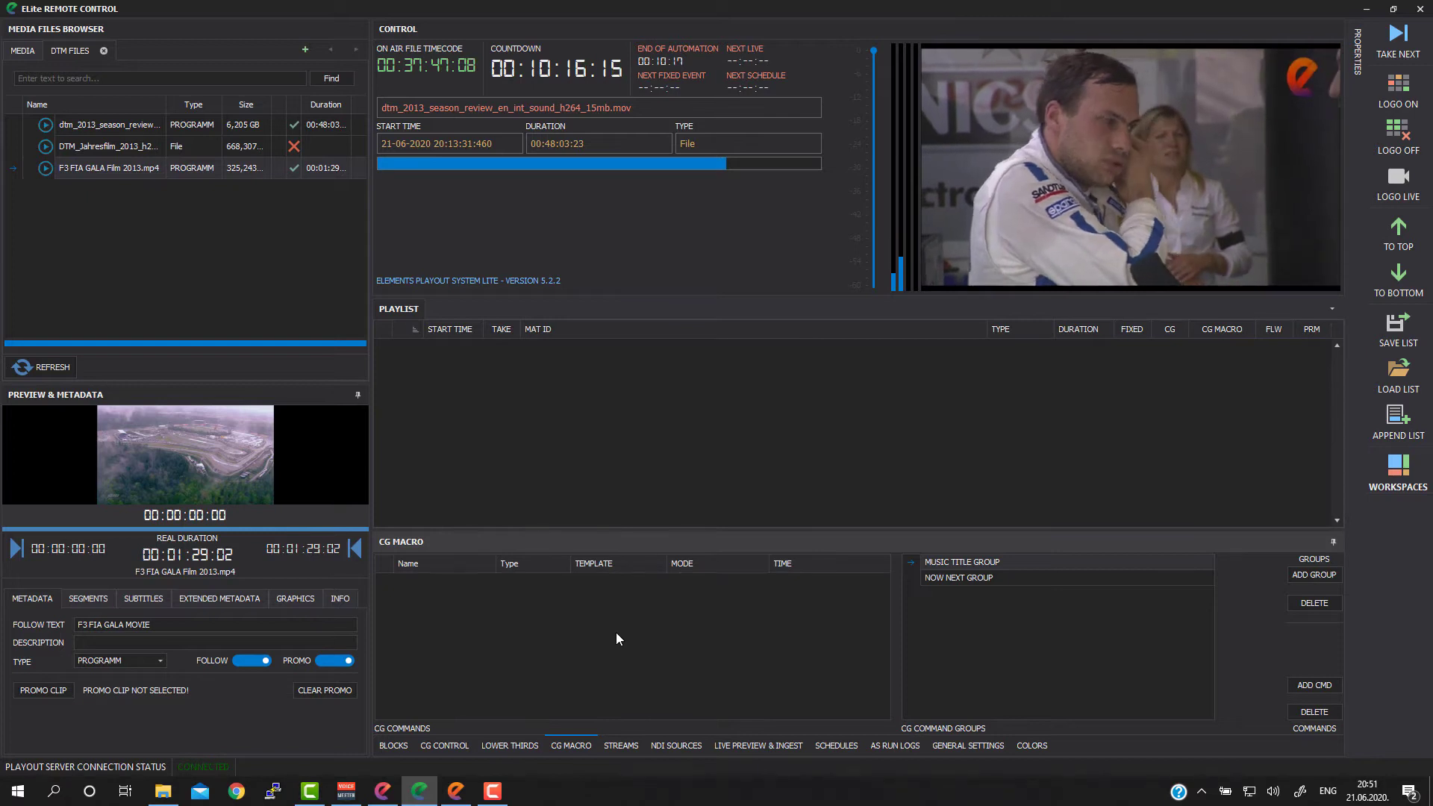
click(996, 650)
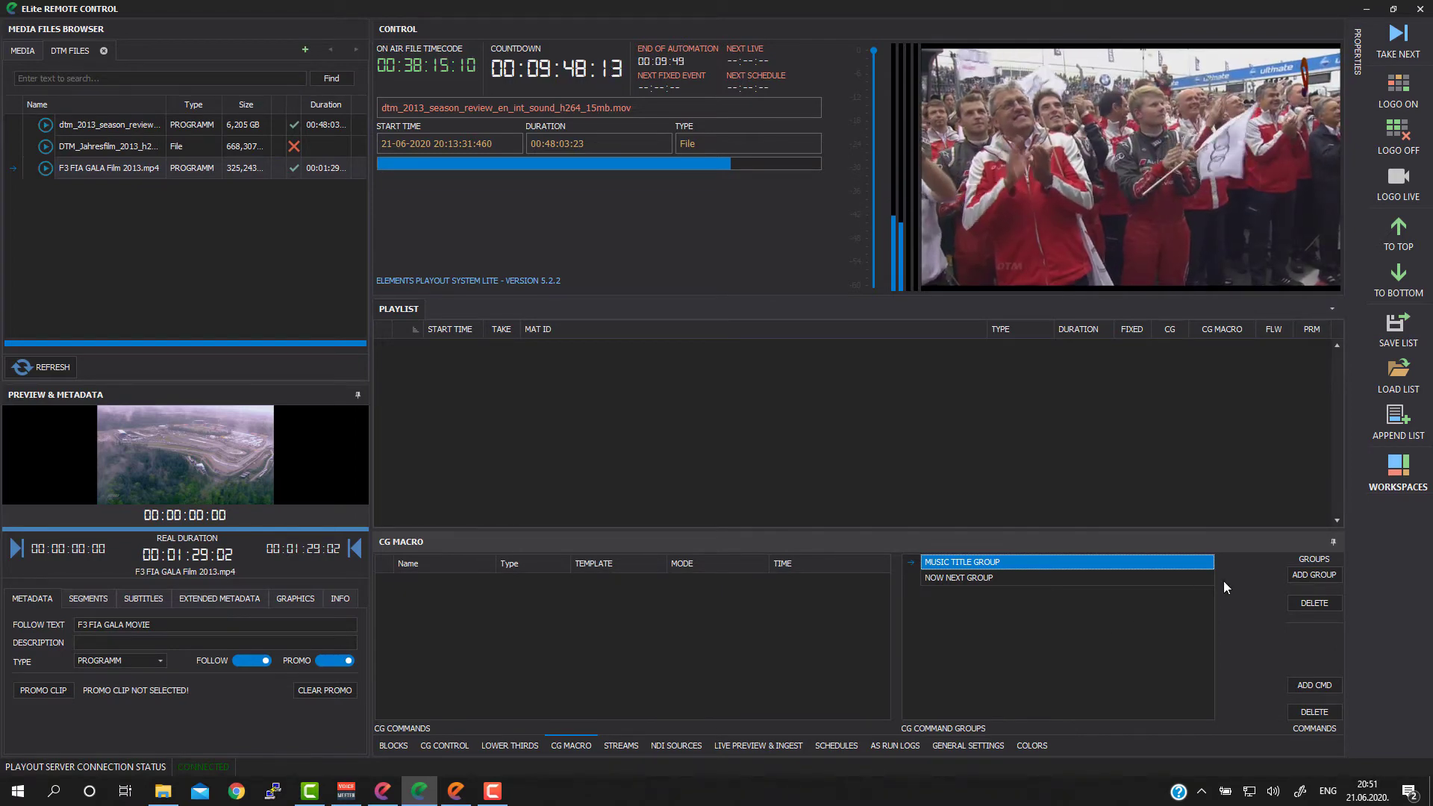
click(1313, 574)
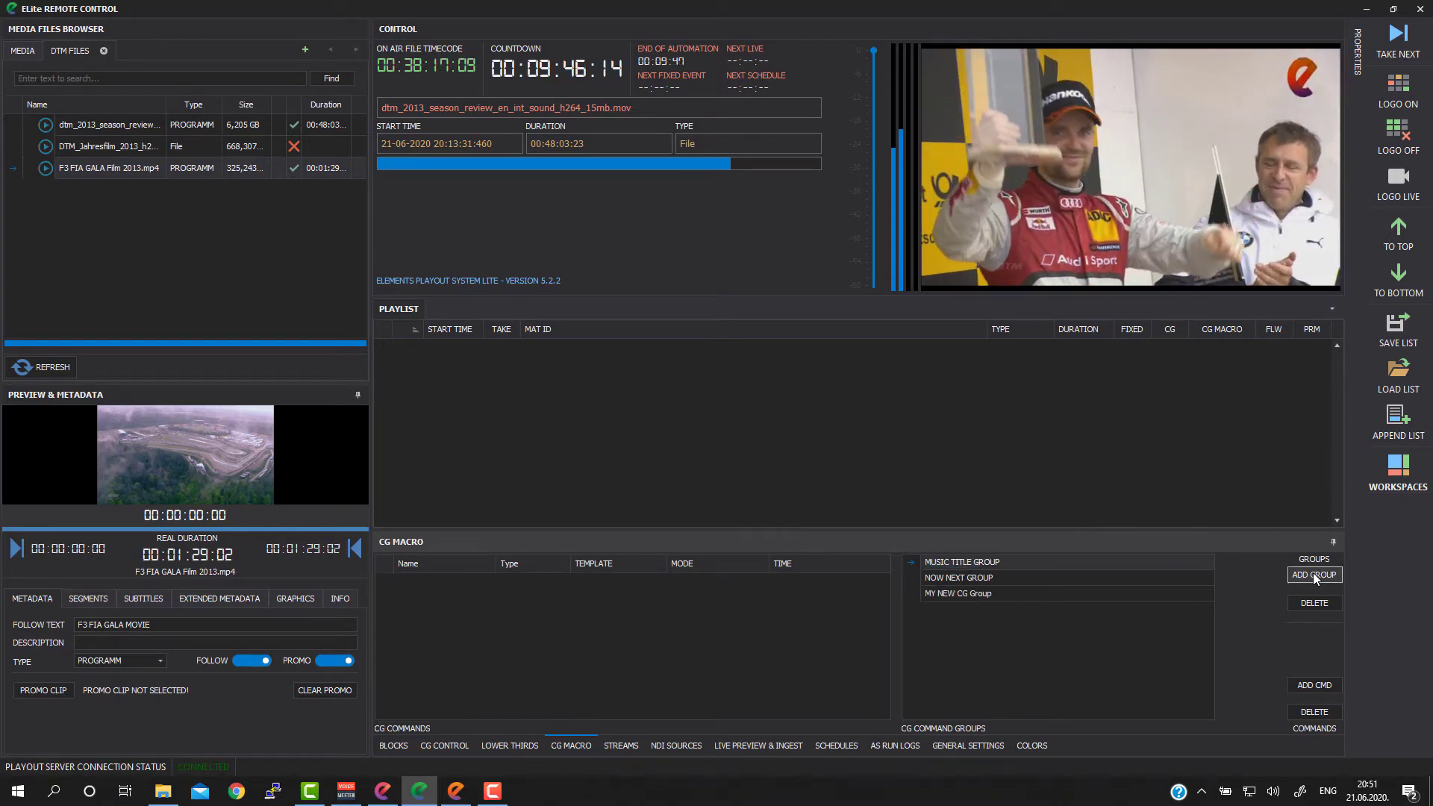
click(973, 601)
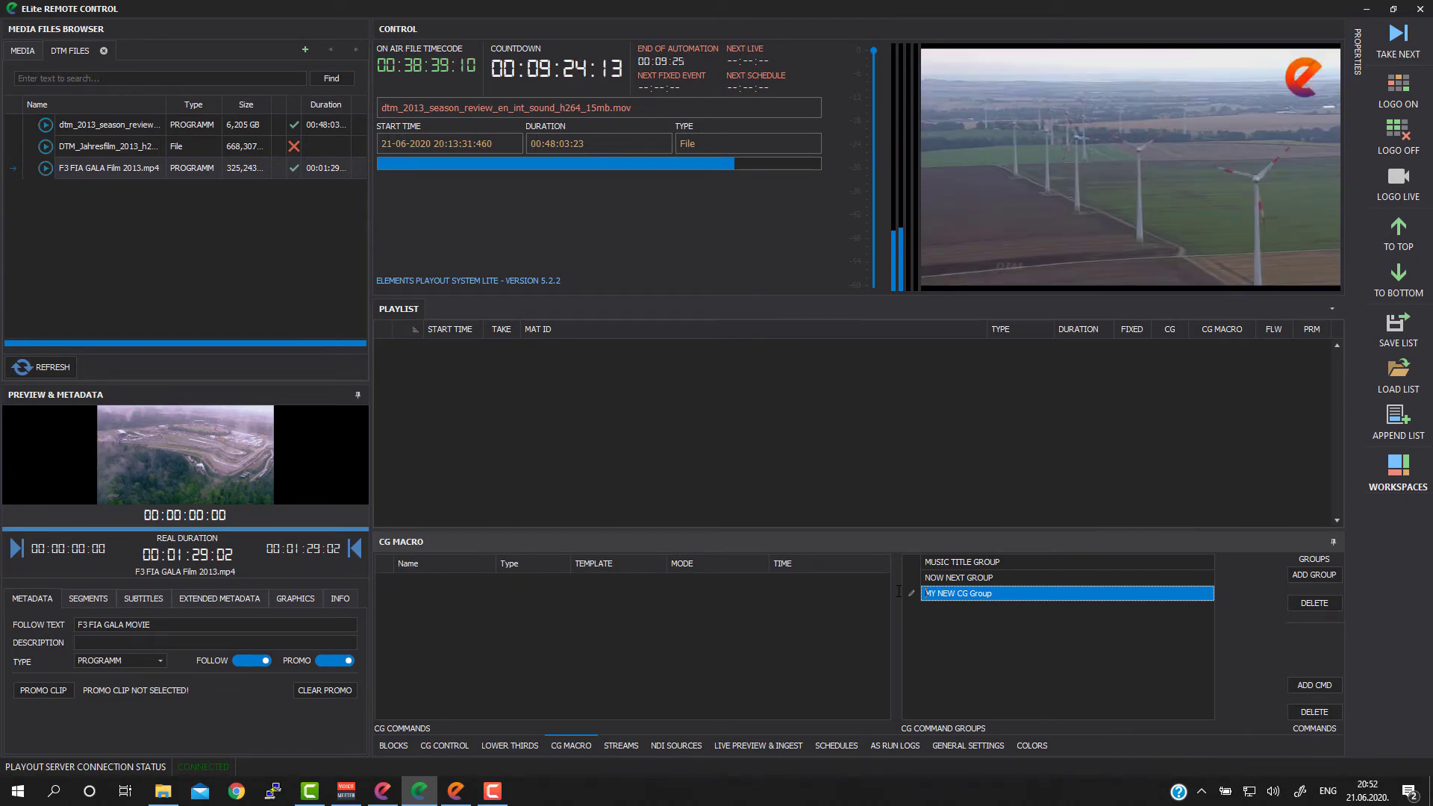
text(TESTING )
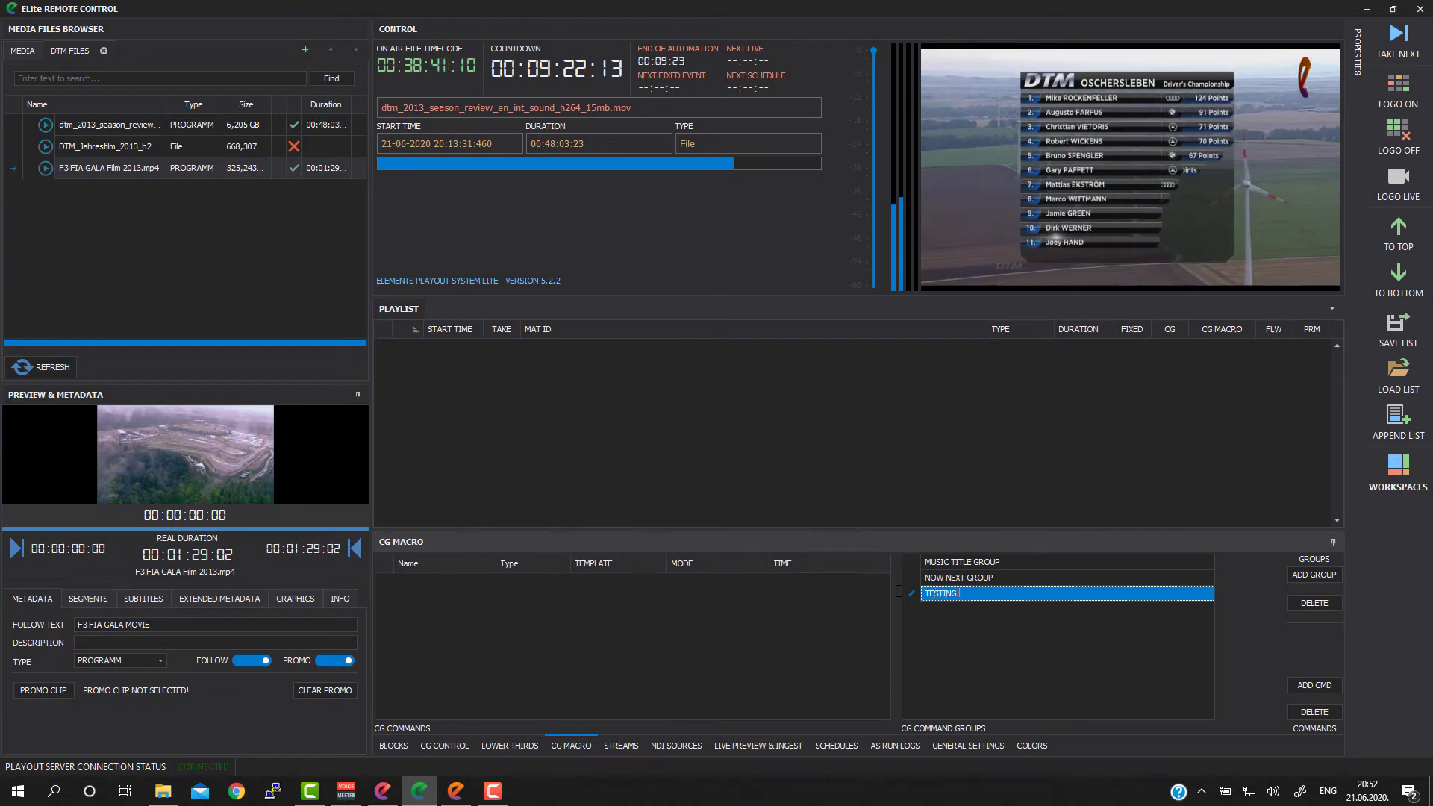
text(NOW NEXT GROUP)
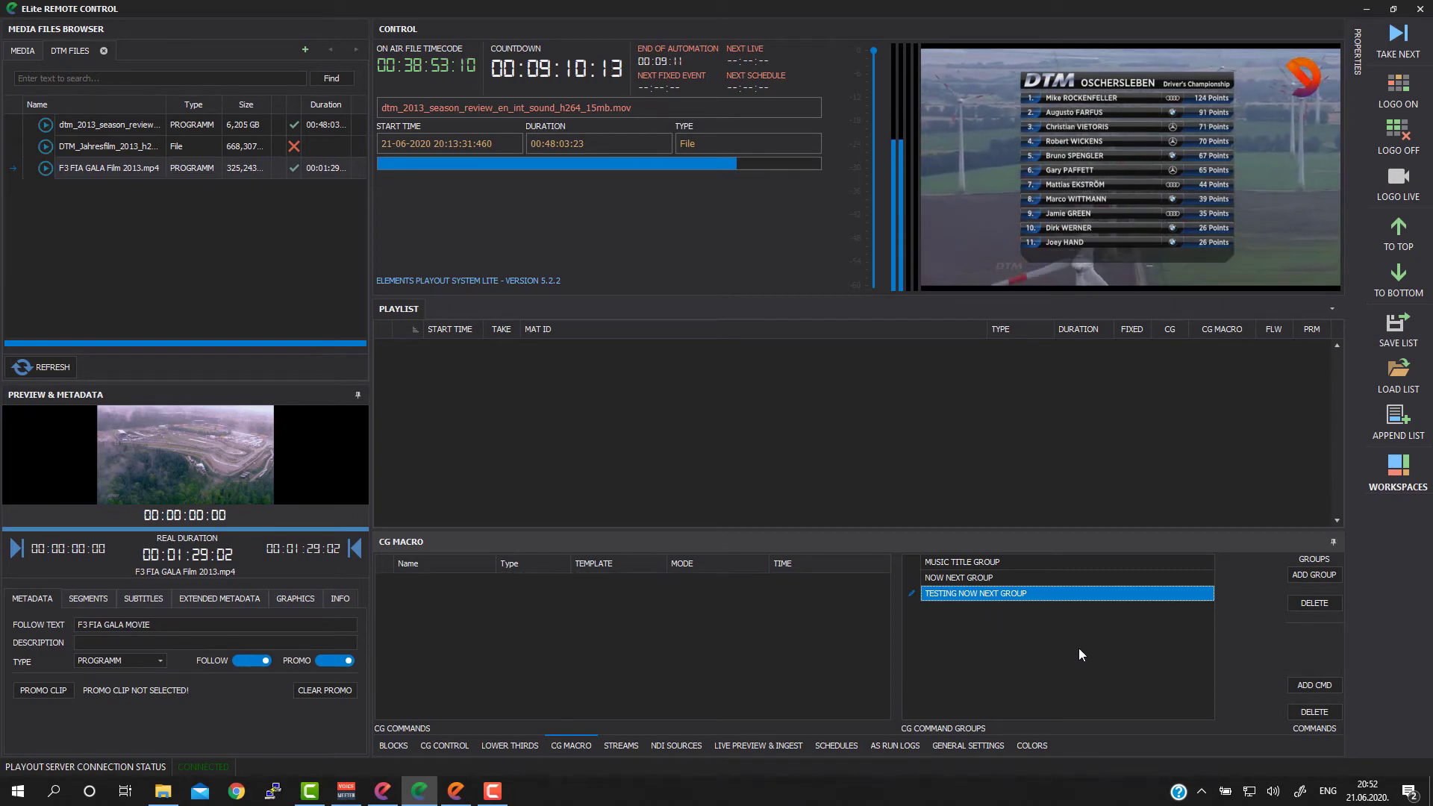
Step: Add a command to TESTING NOW NEXT GROUP and name it WATCHING NOW NEXT 1
click(1314, 685)
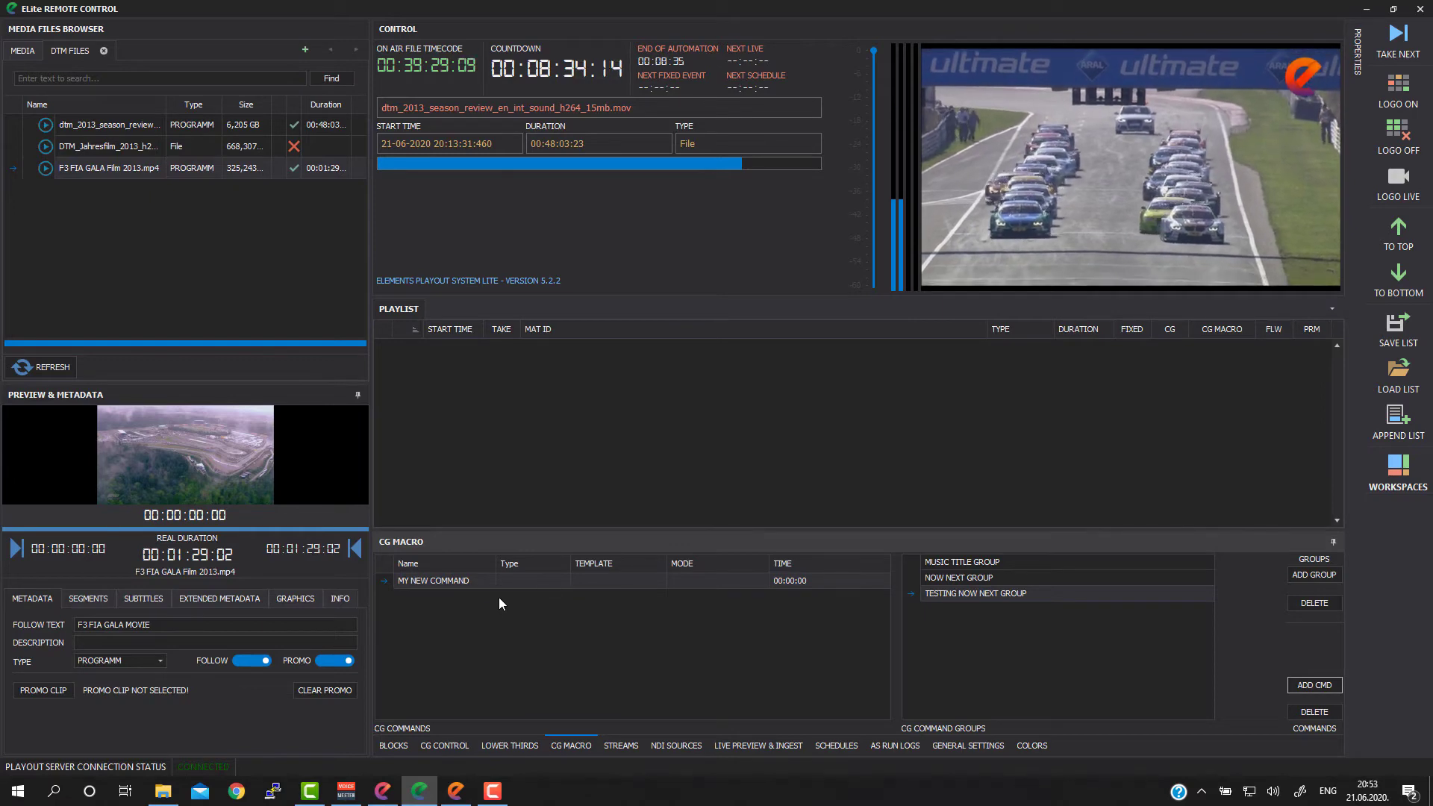
click(453, 579)
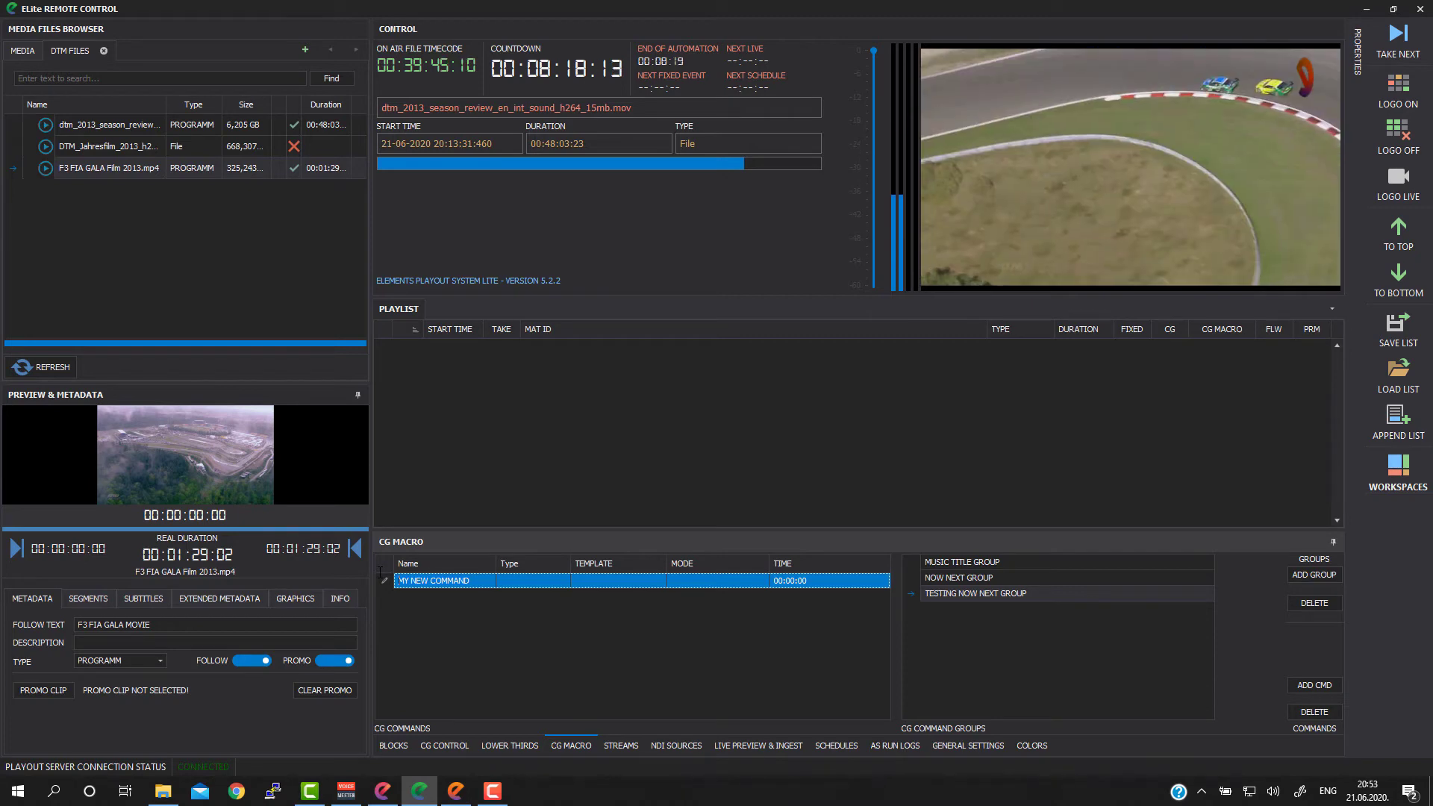
text(N)
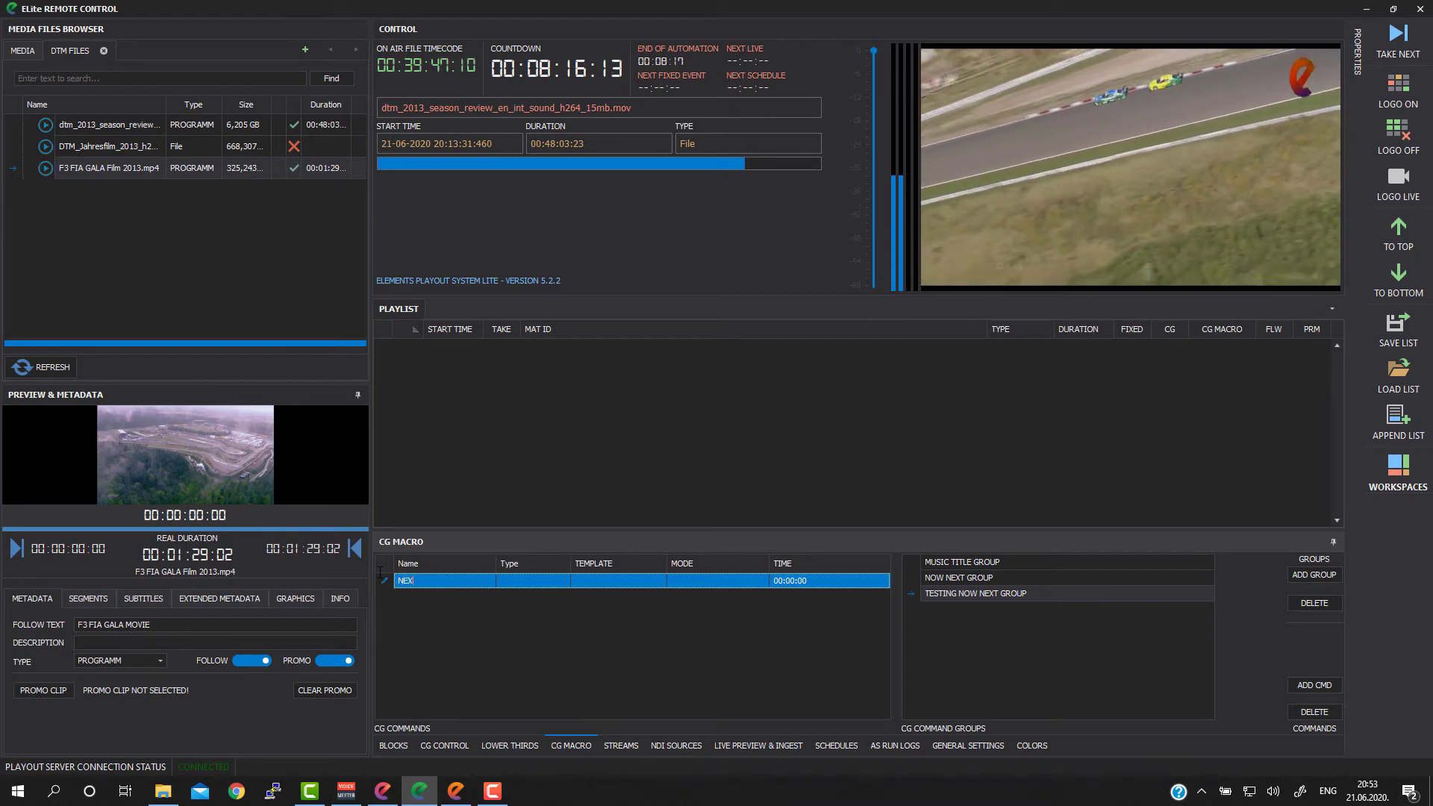
text(E)
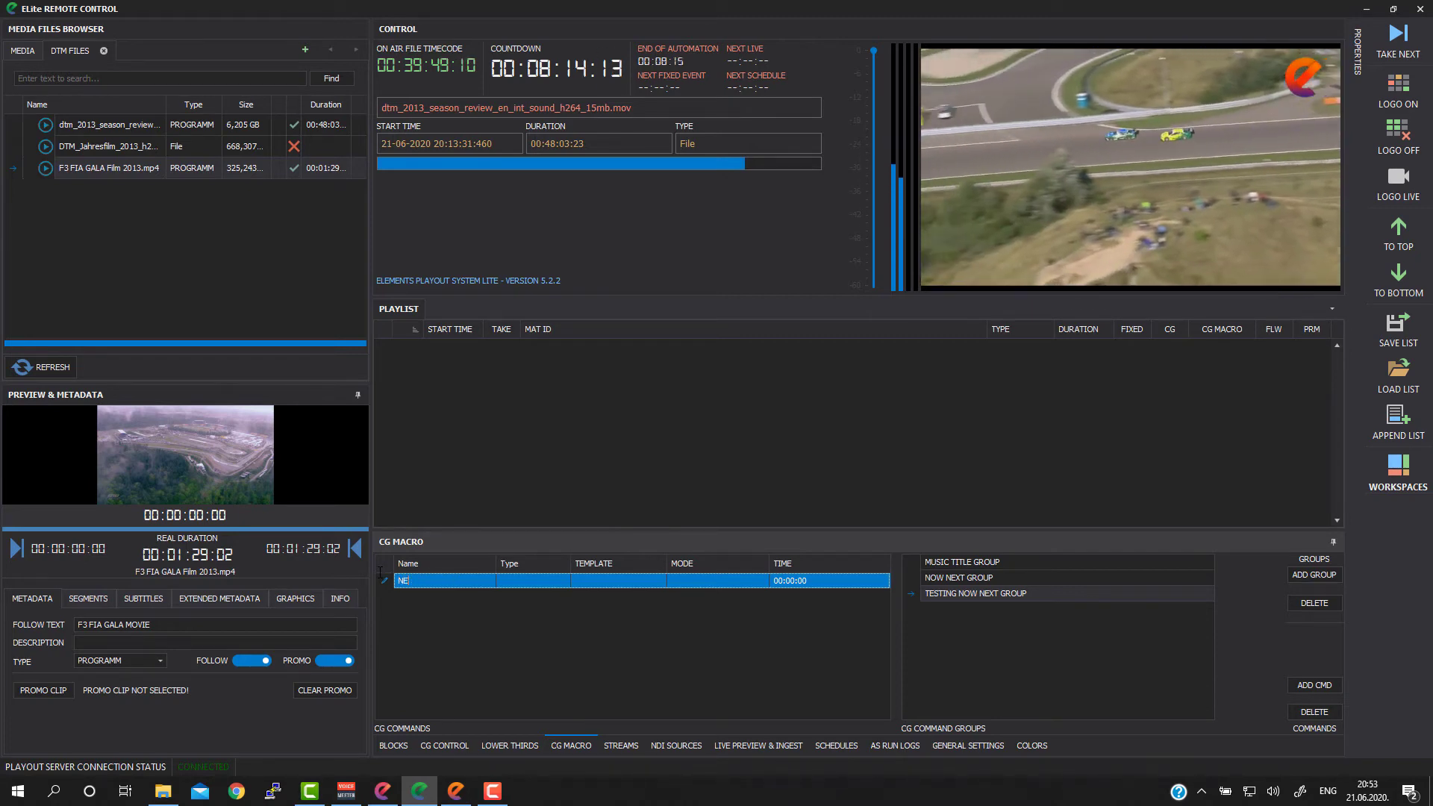
key(BackSpace)
key(BackSpace)
text(WATCHING N)
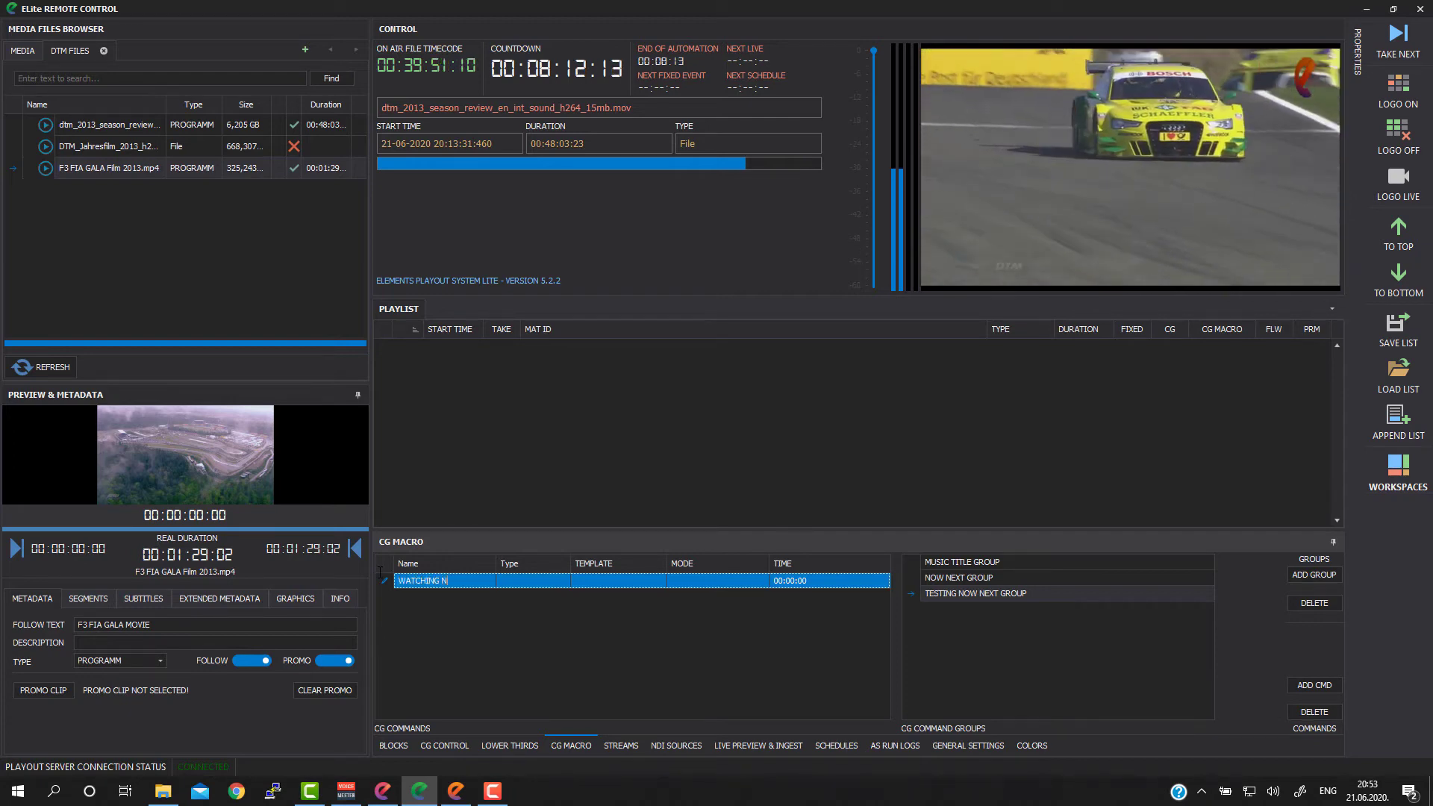
text(OW NEXT 1)
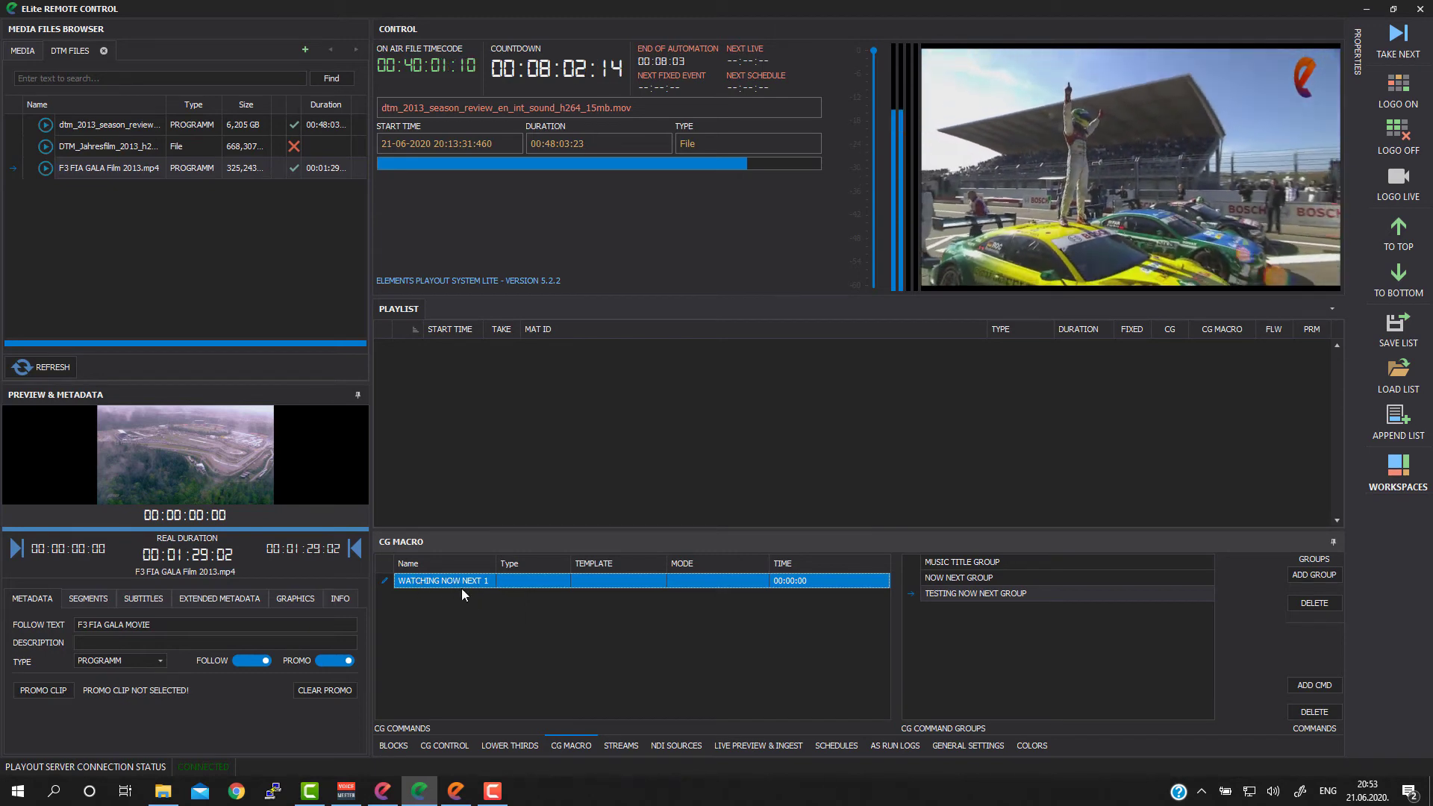
Step: Set the WATCHING NOW NEXT 1 command's type to NOW&NEXT and its template to WATCHING NOW NEXT
click(564, 582)
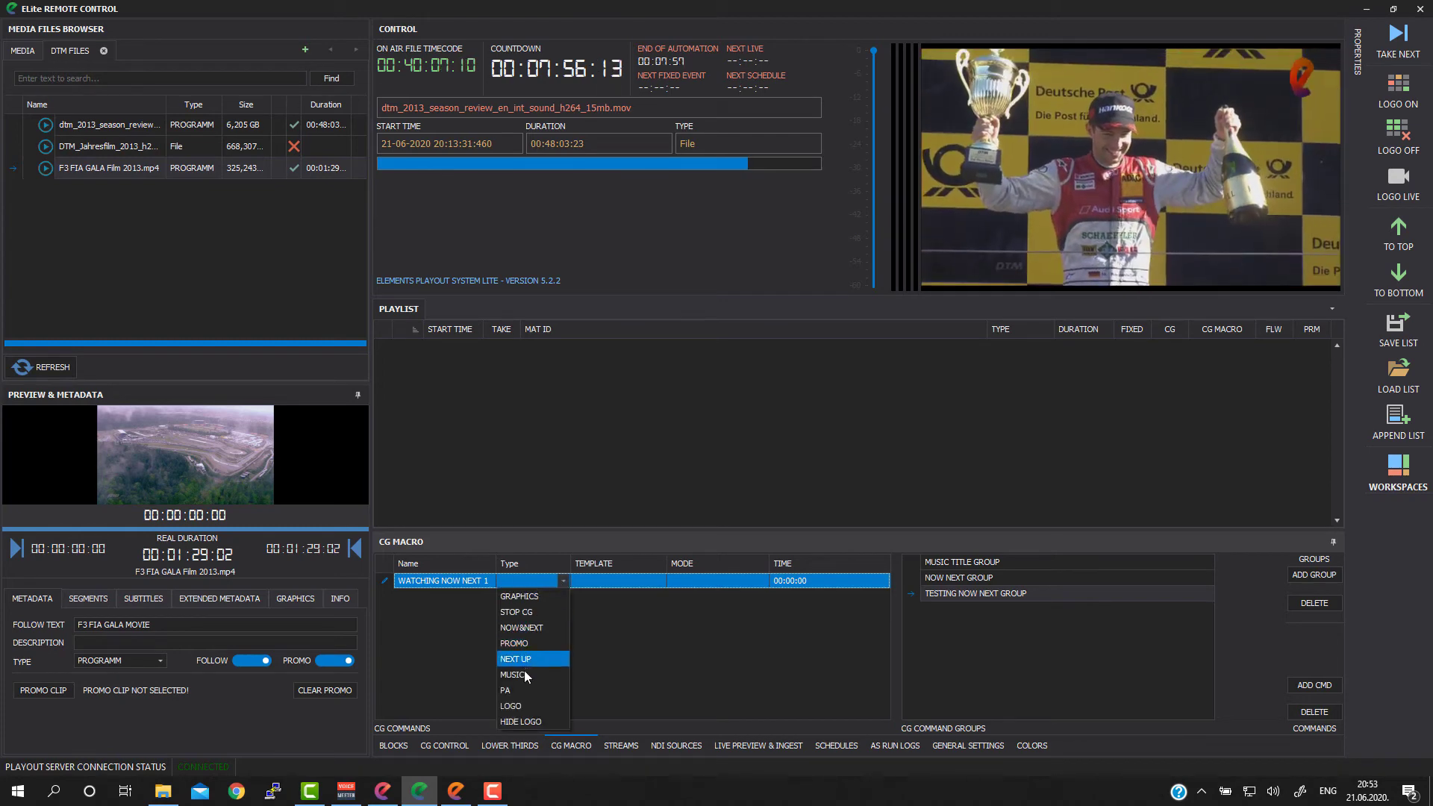
click(524, 630)
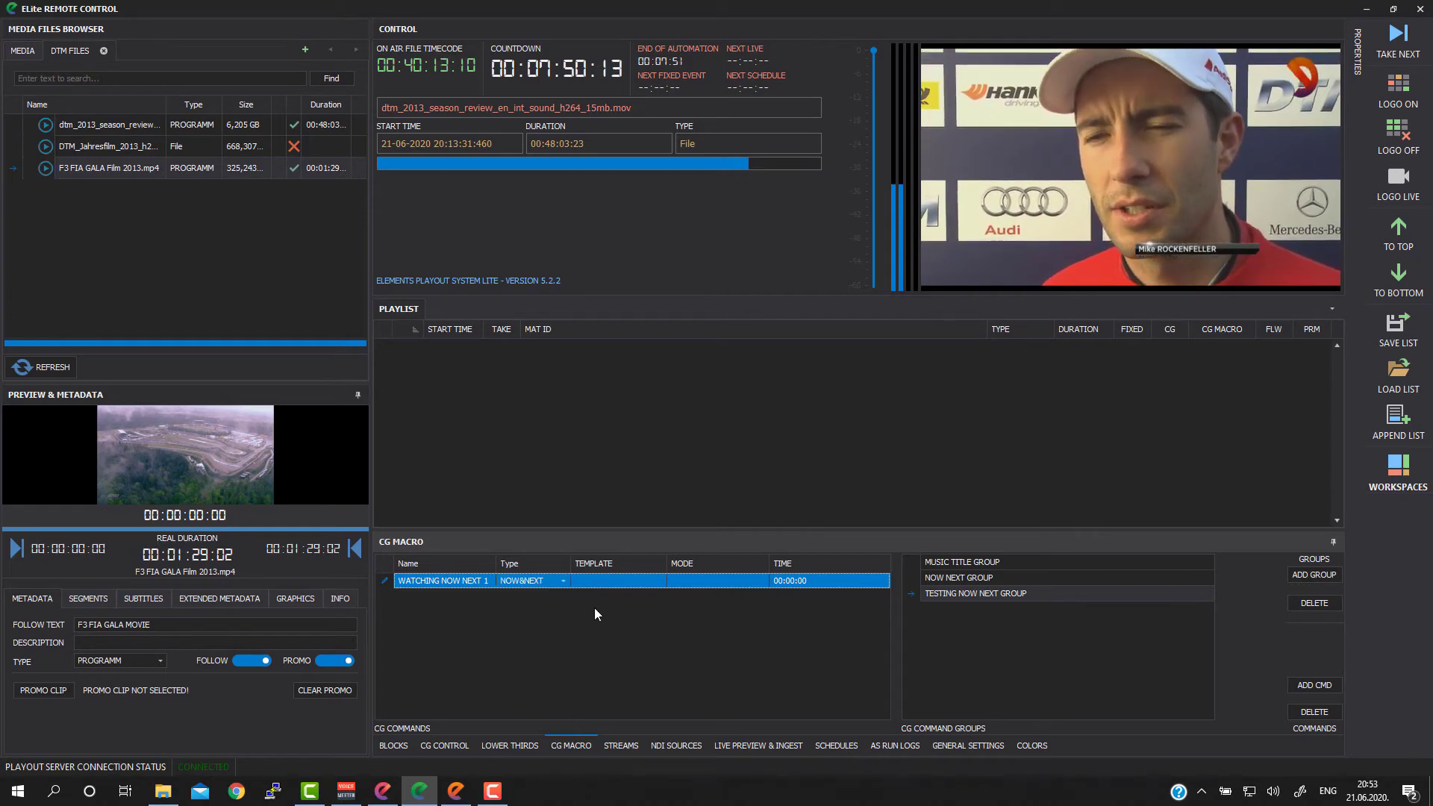
click(660, 582)
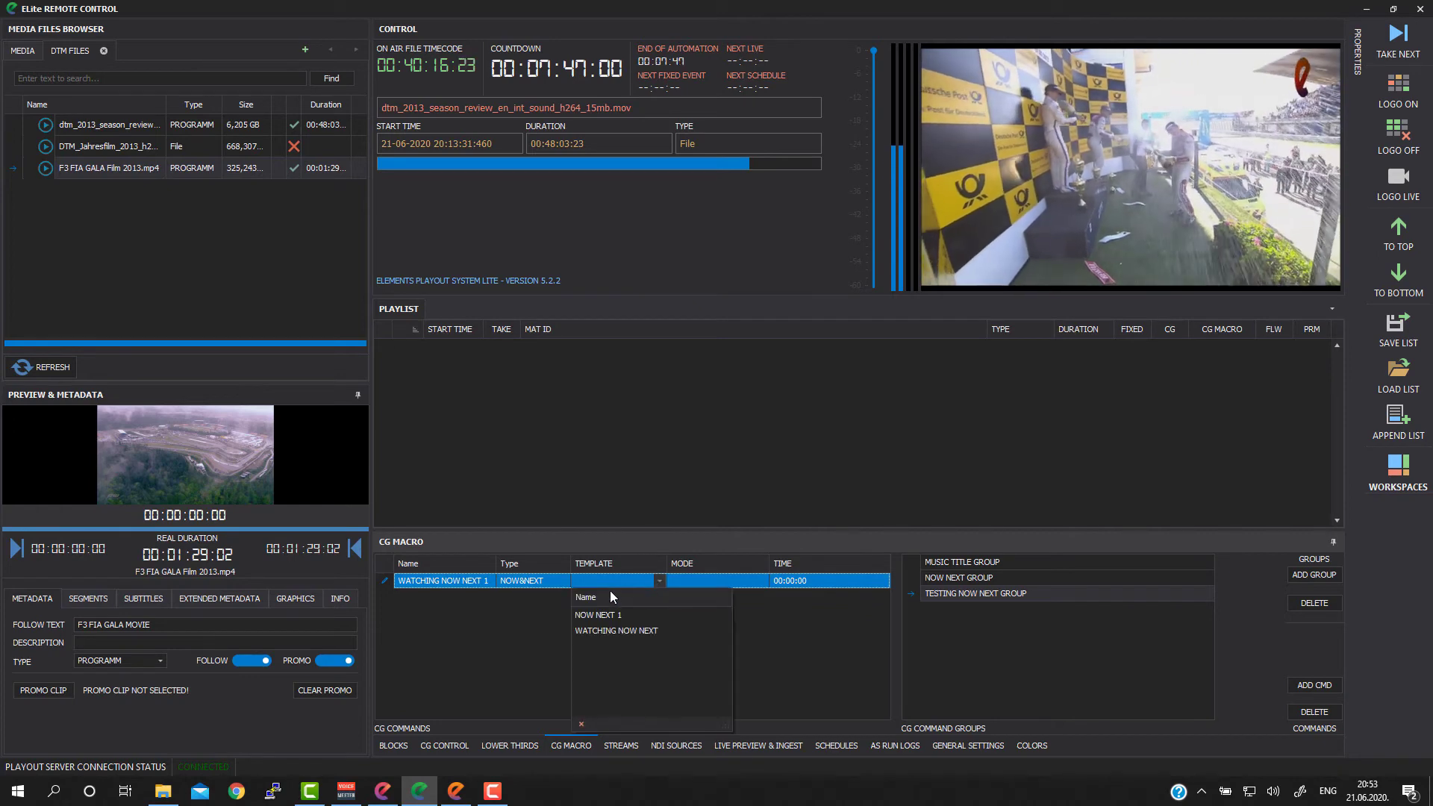
click(625, 631)
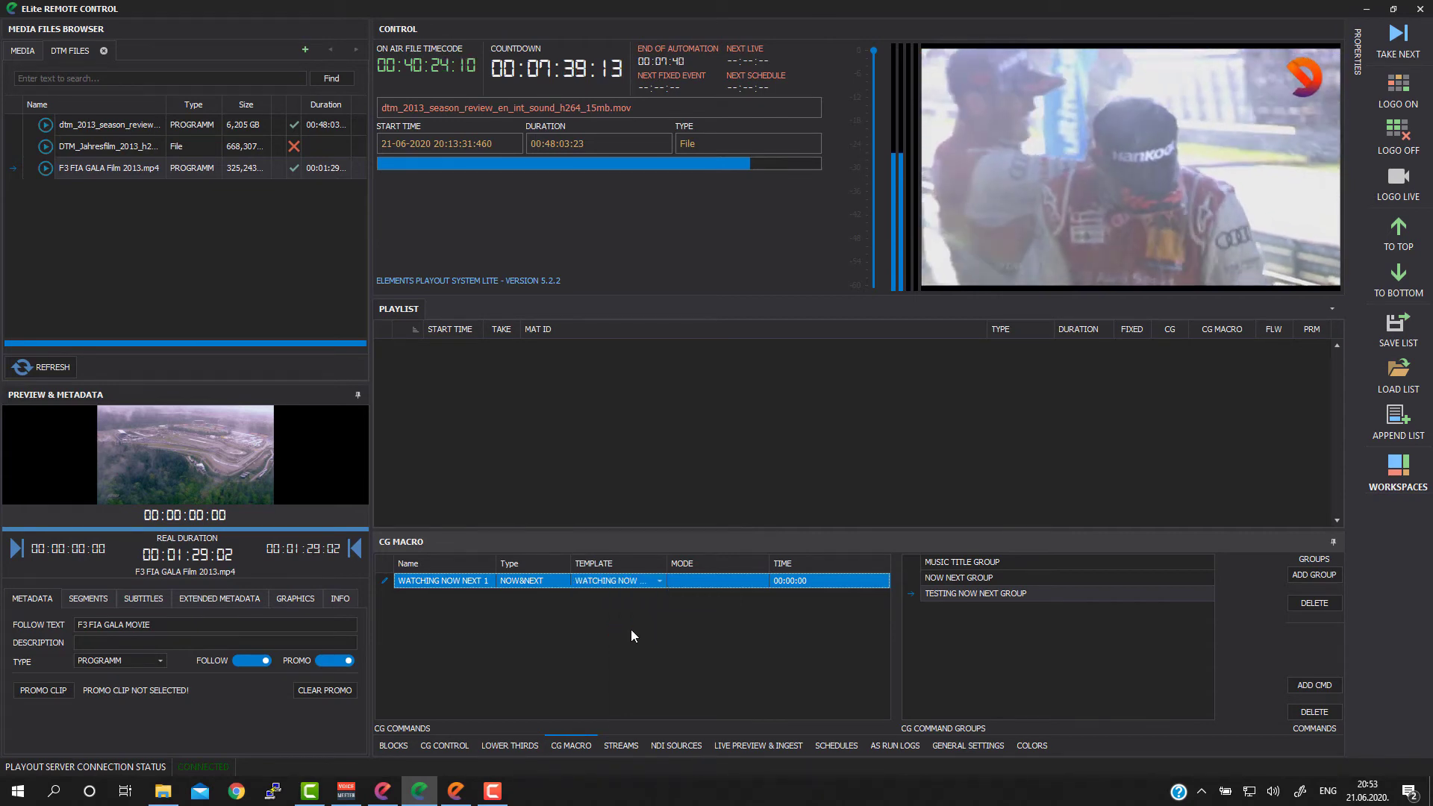
Step: Set the WATCHING NOW NEXT 1 command's mode to AFTER START with a time of 00:00:05
click(727, 580)
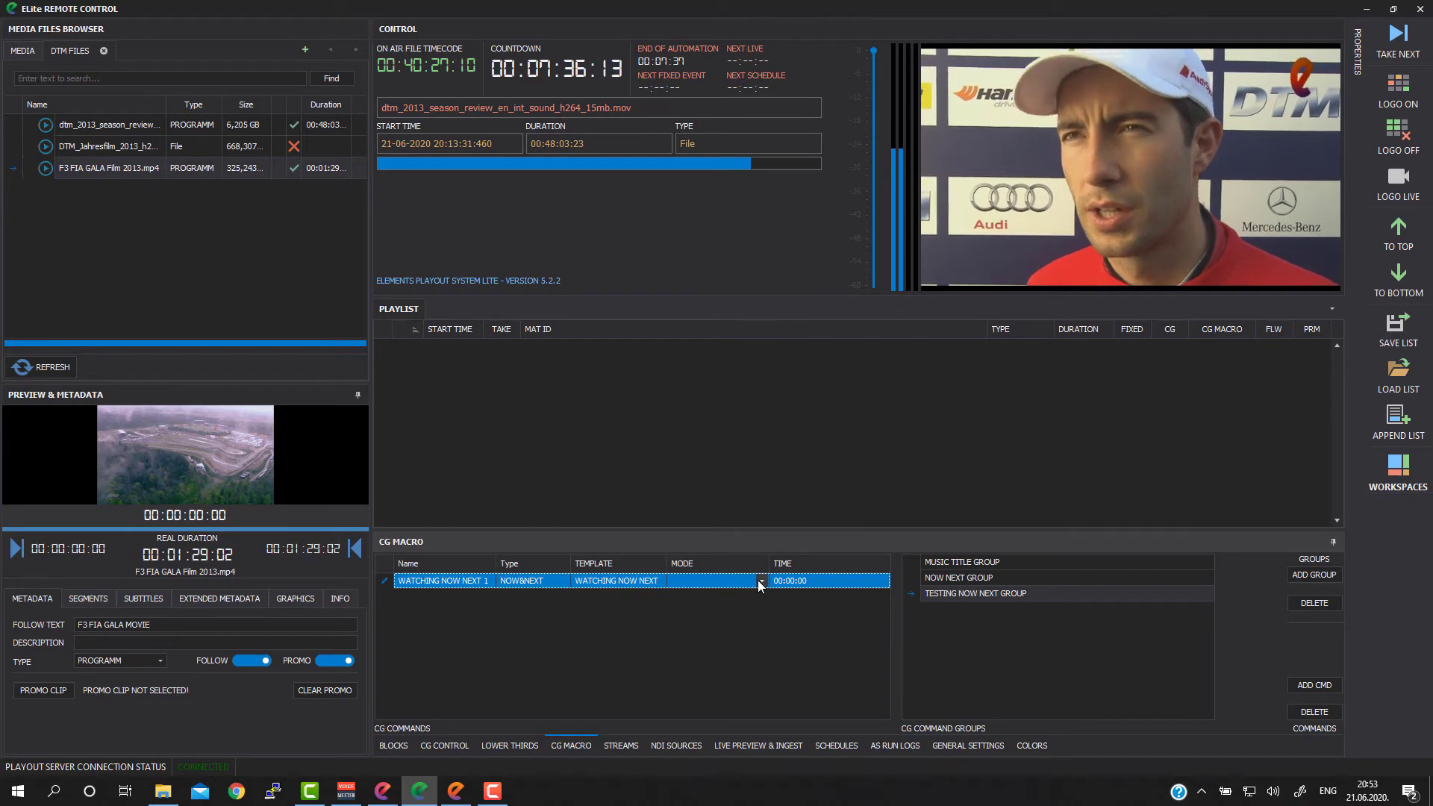
click(761, 583)
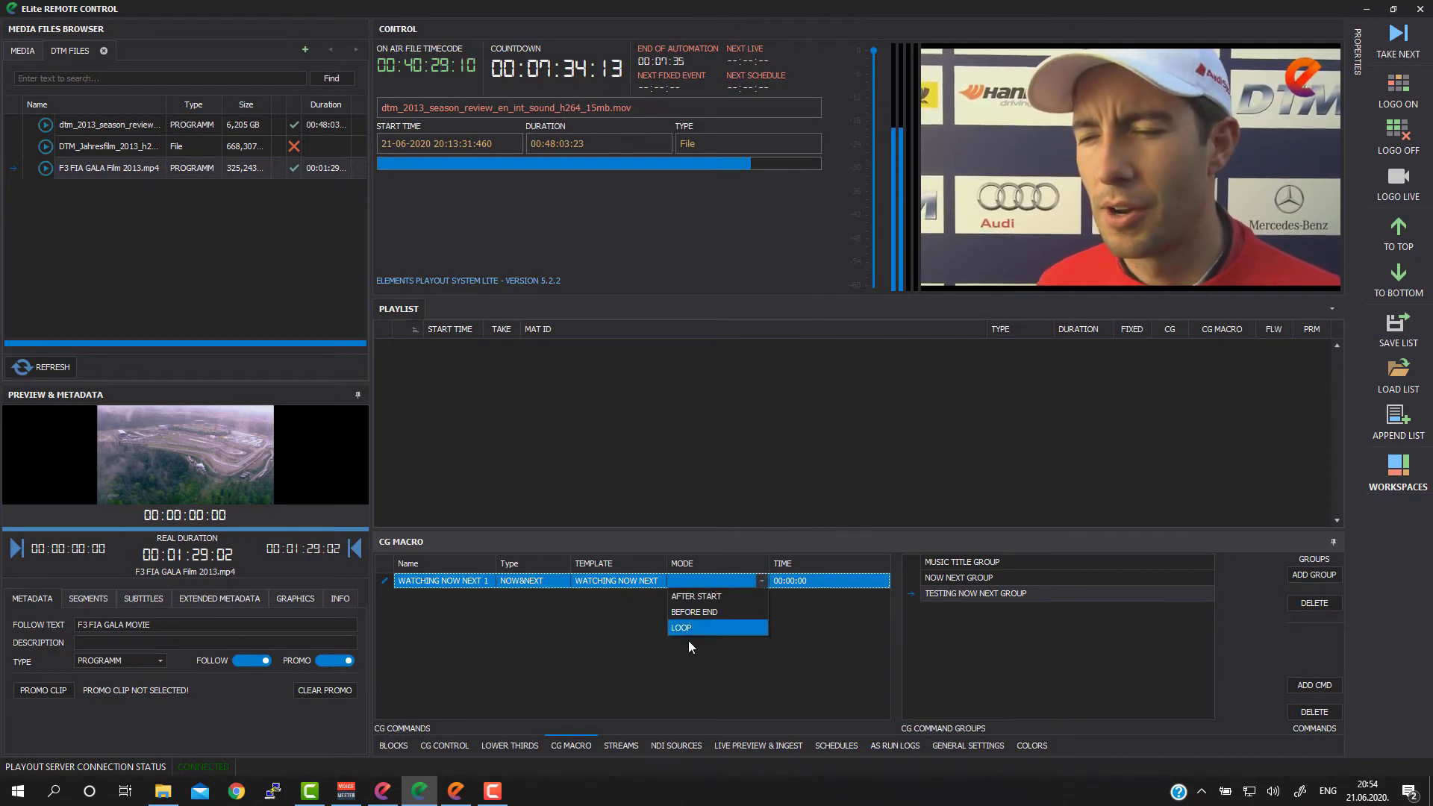
click(699, 597)
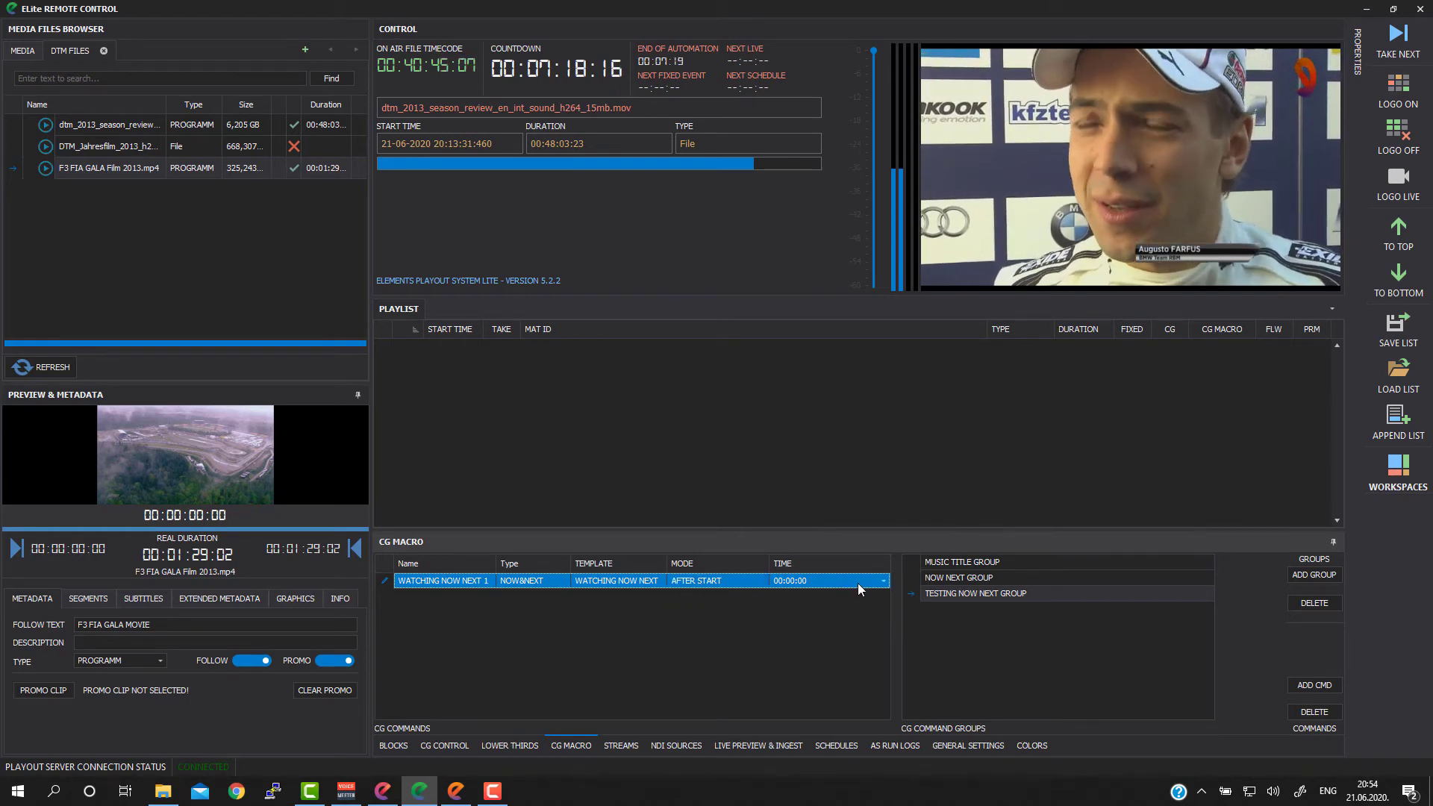
click(883, 582)
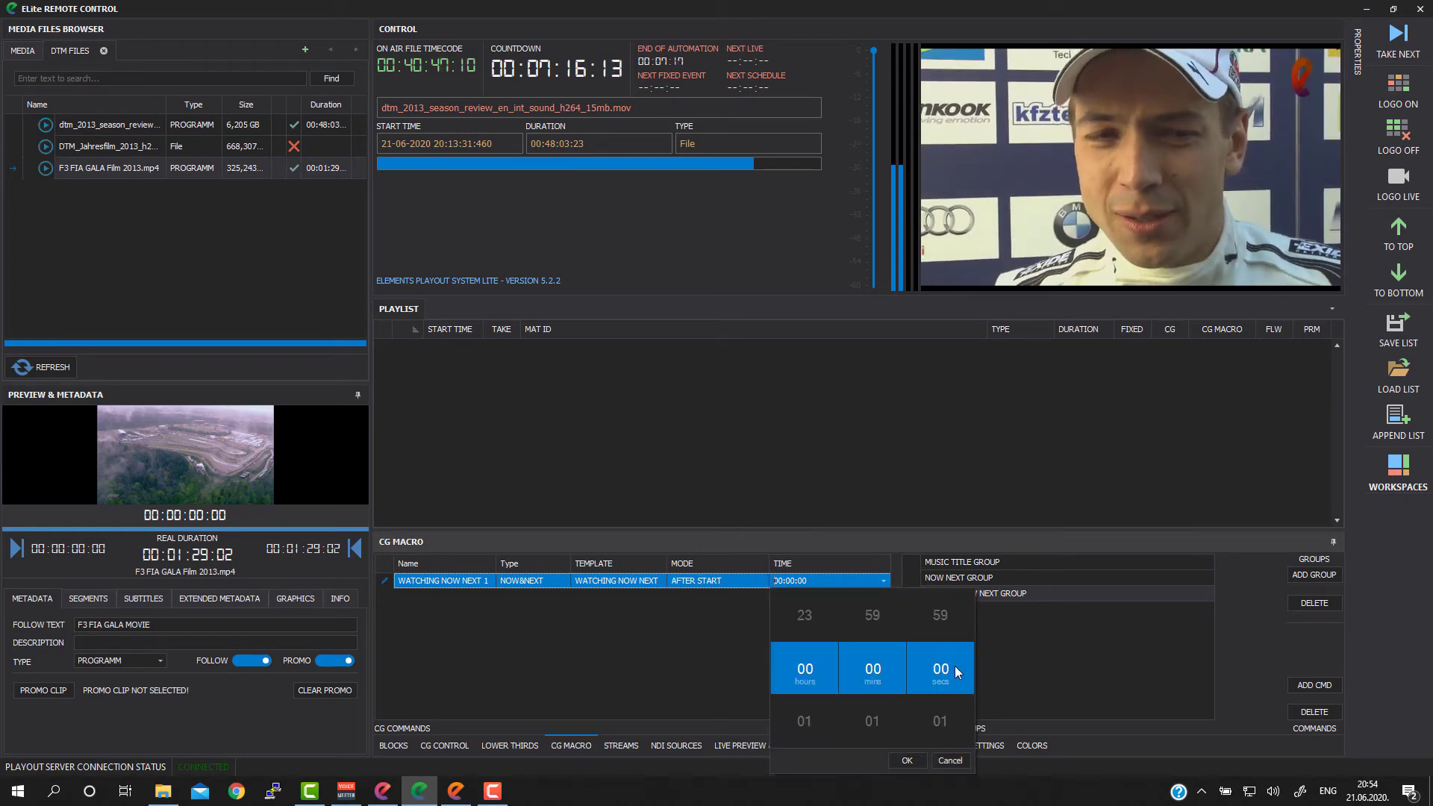
scroll(960, 683, down, 3)
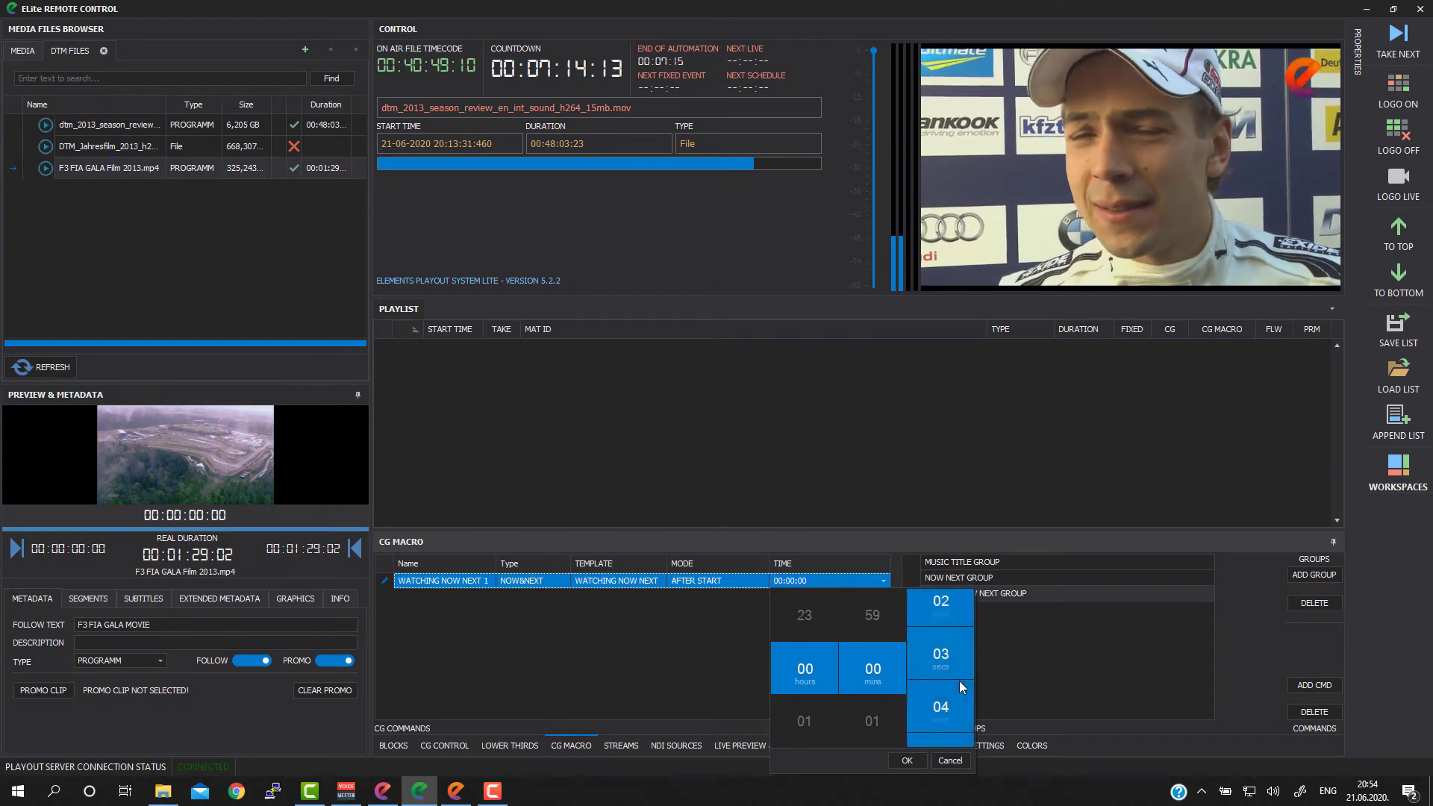
scroll(939, 670, down, 2)
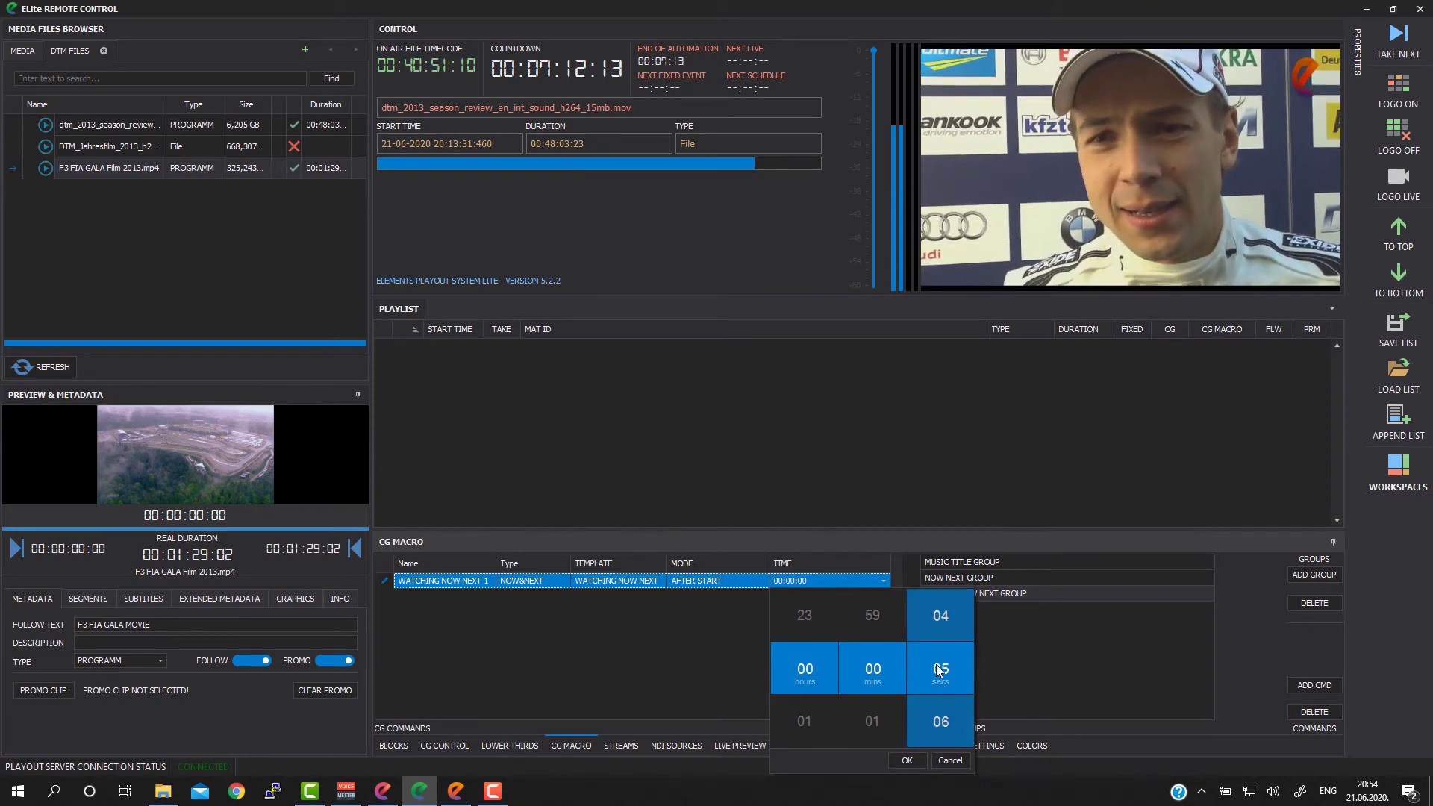
click(670, 639)
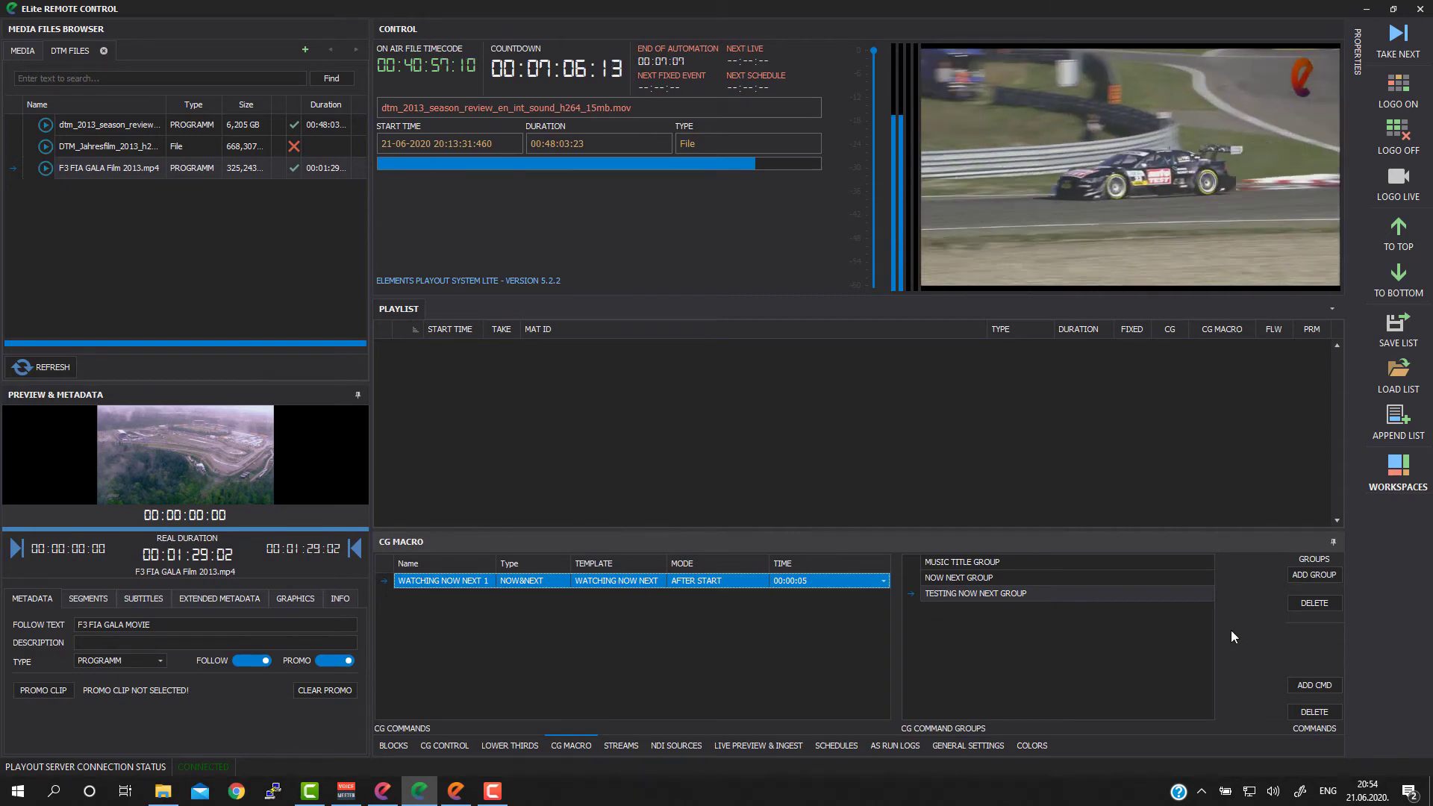
Step: Add a second command to TESTING NOW NEXT GROUP and name it WATCHING AGAIN
click(1318, 685)
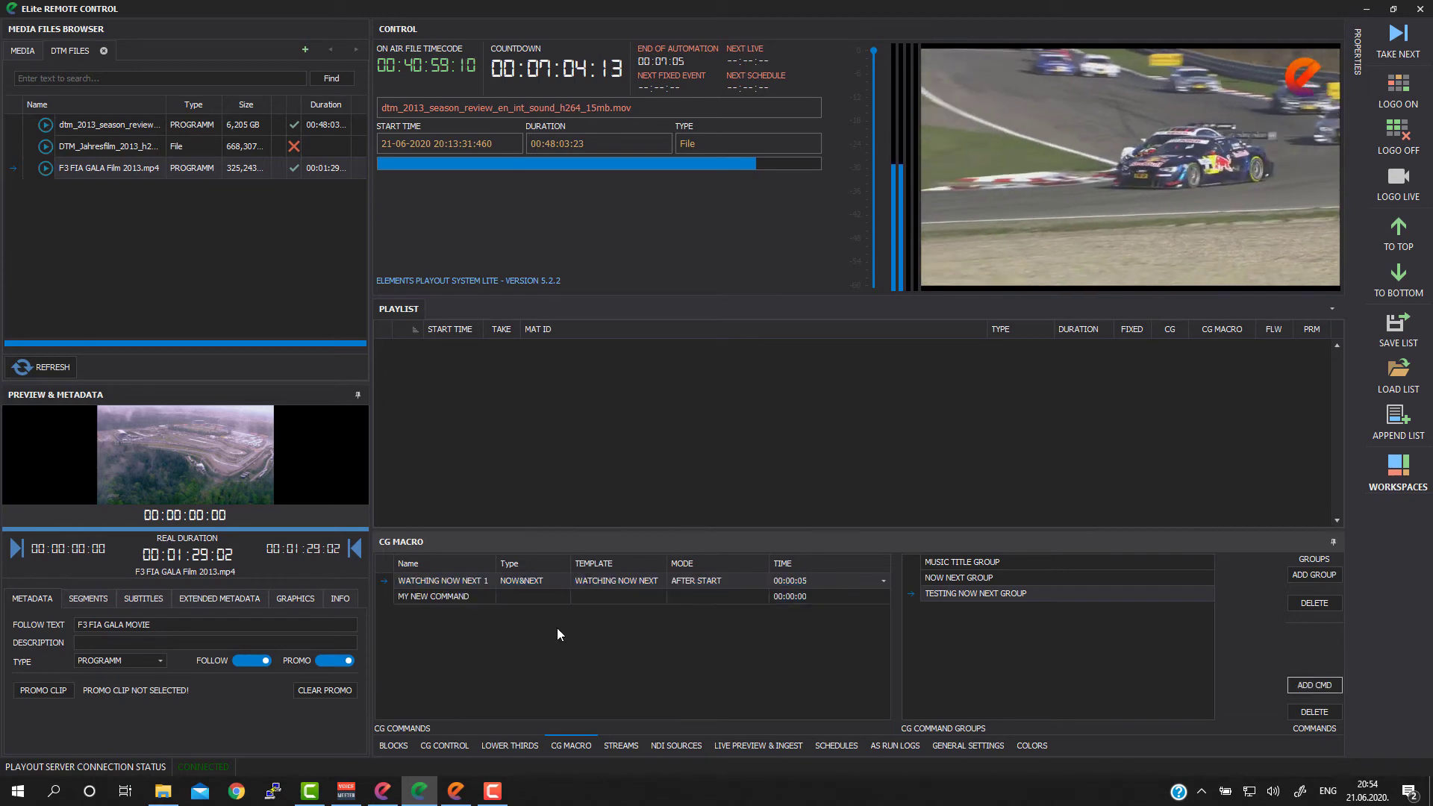
click(446, 594)
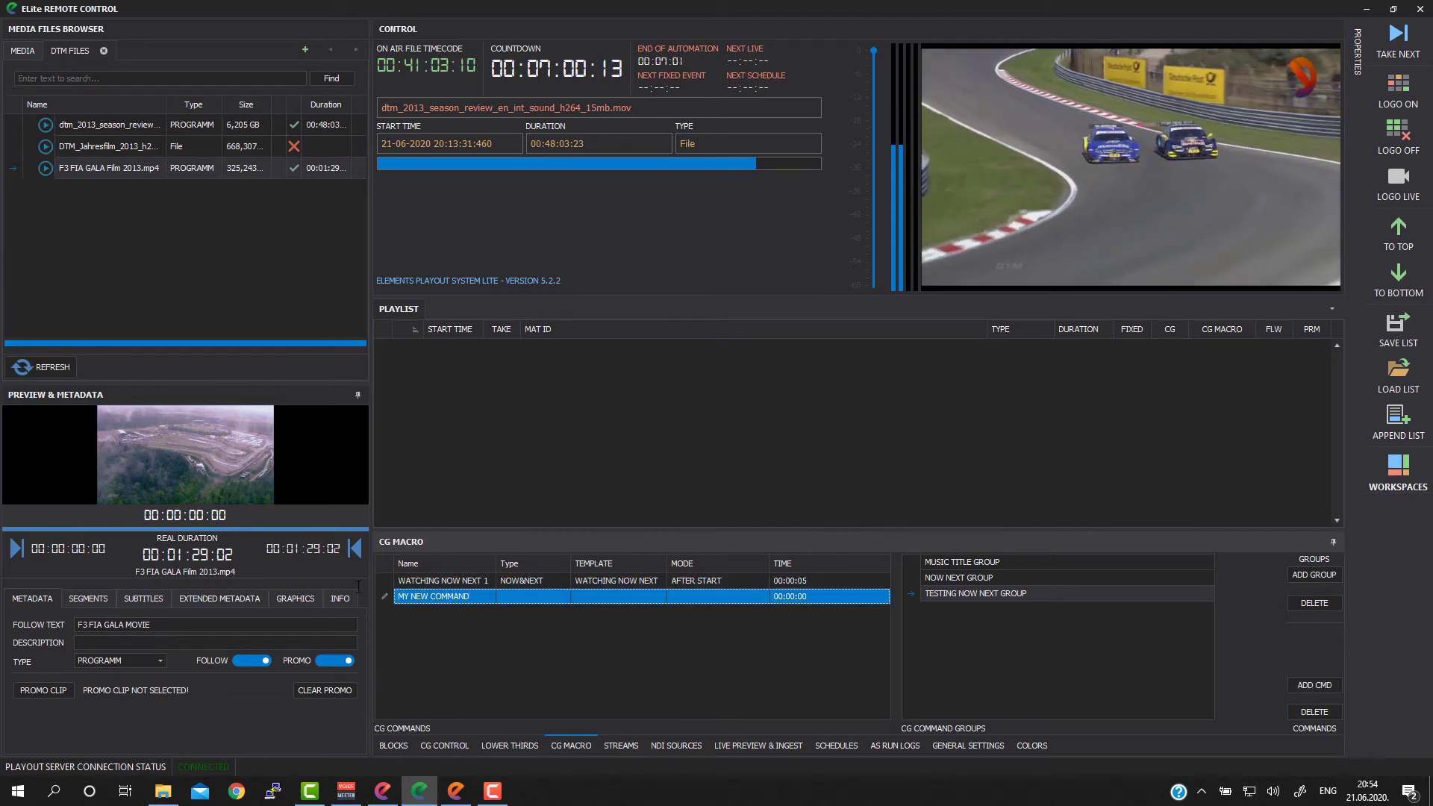
text(WA)
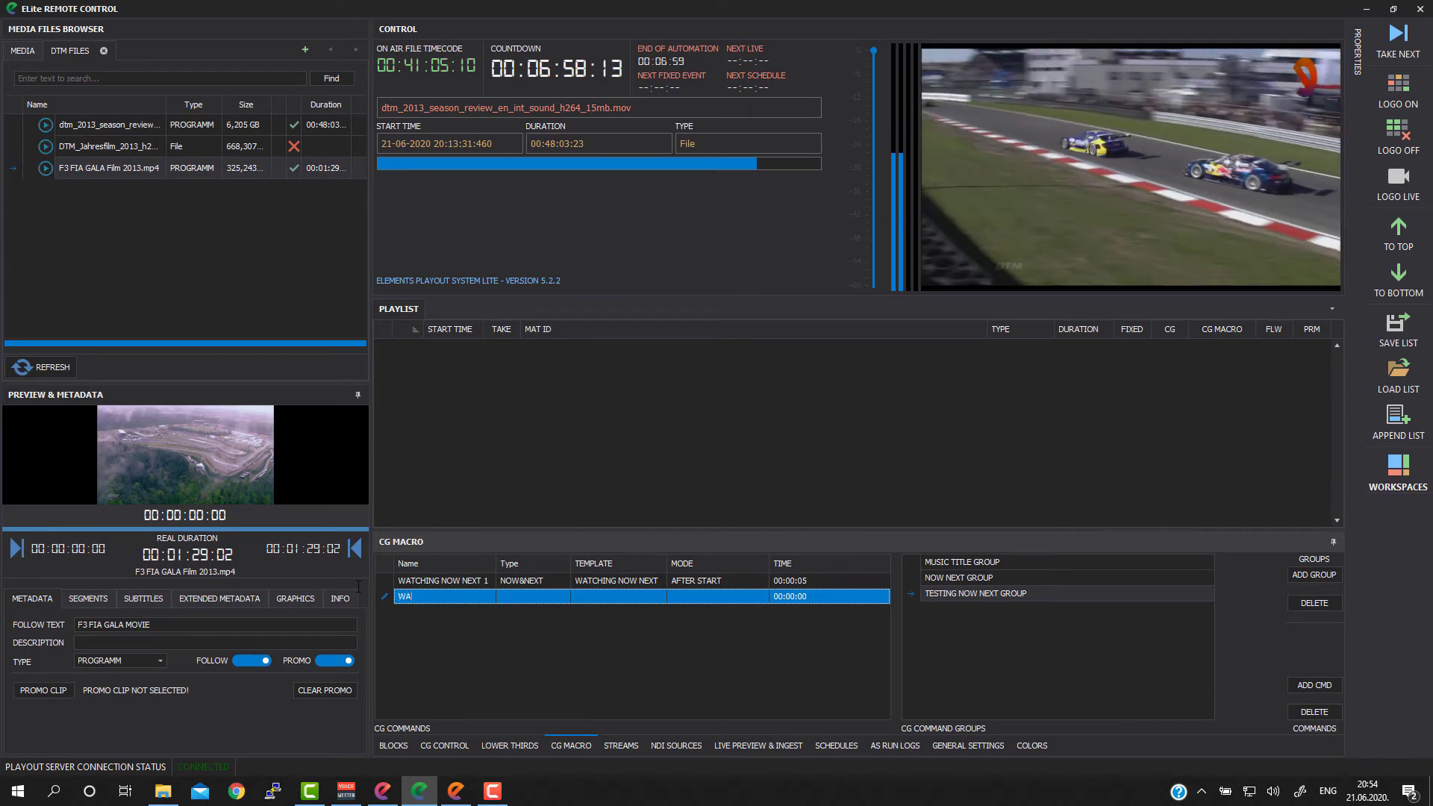
text(TCHING AGAIN)
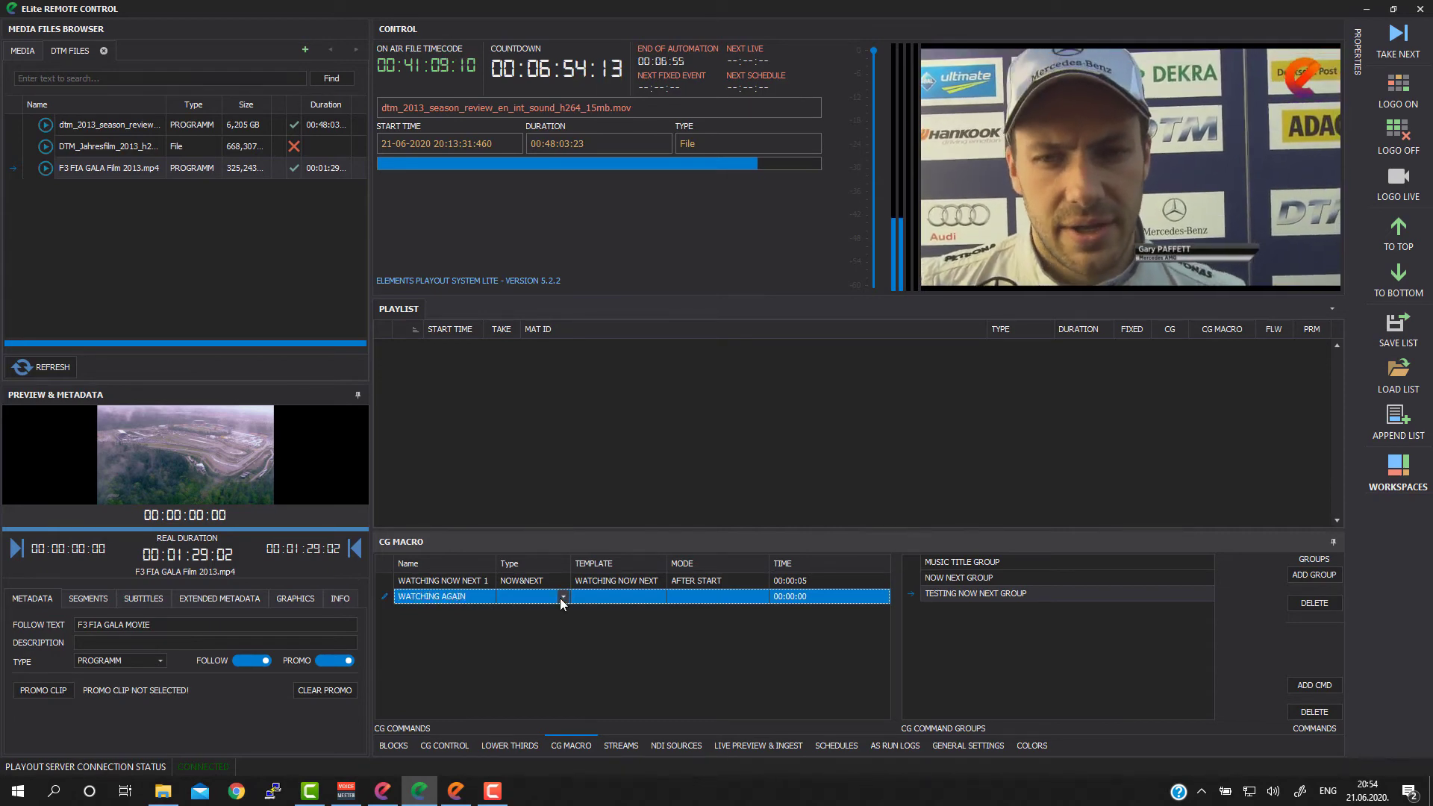
Step: Assign the NOW&NEXT type and the WATCHING NOW NEXT template to the WATCHING AGAIN command
click(560, 598)
click(527, 642)
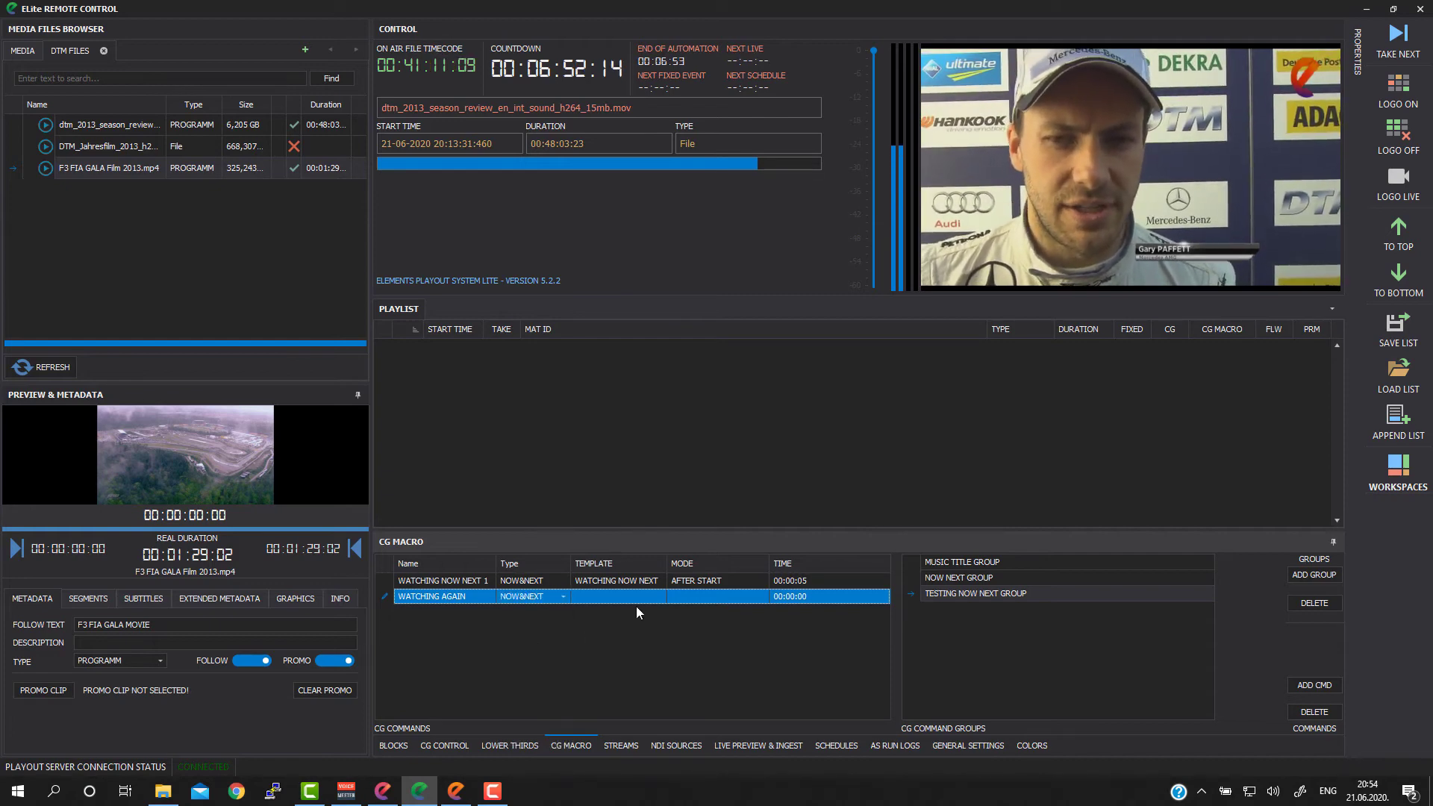
click(660, 596)
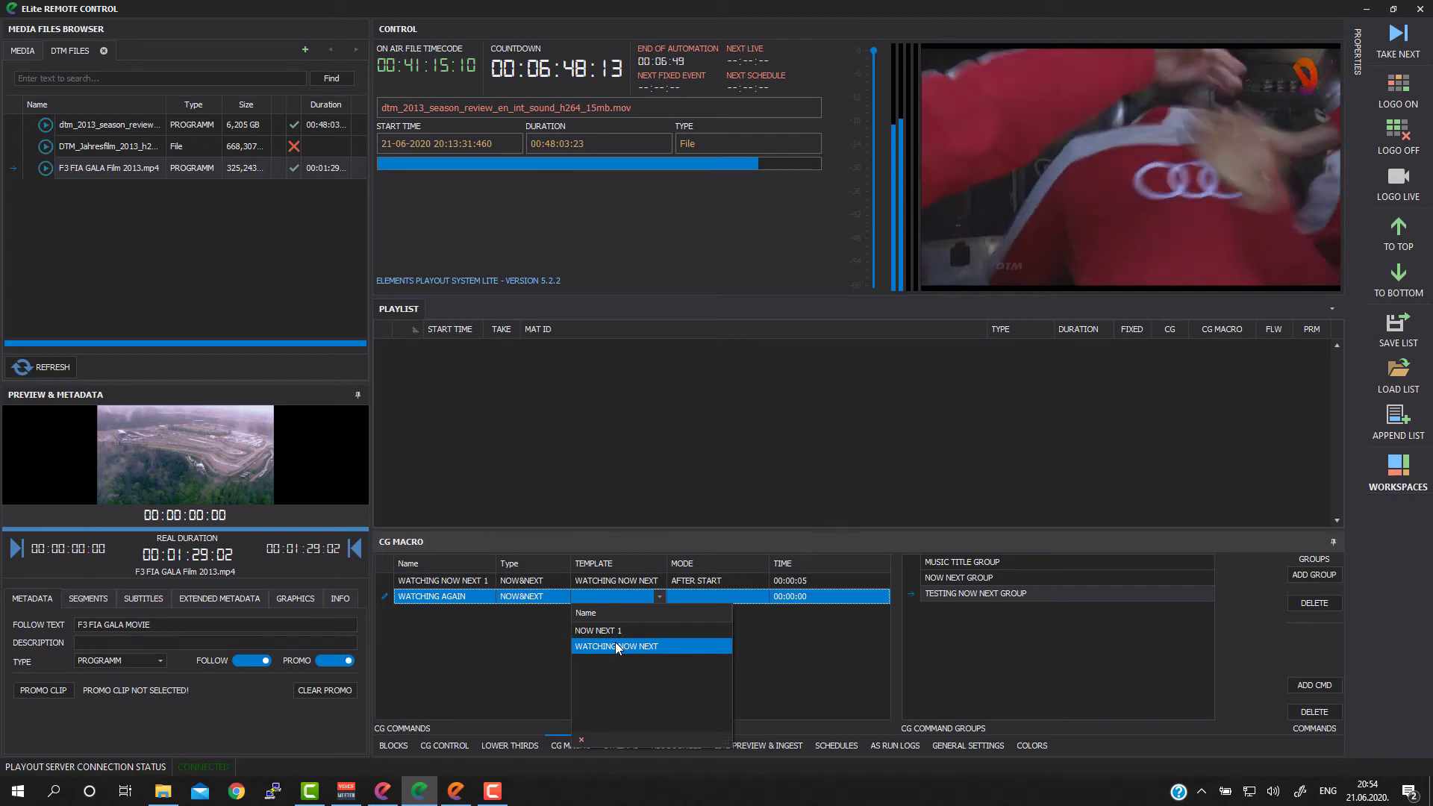
click(615, 646)
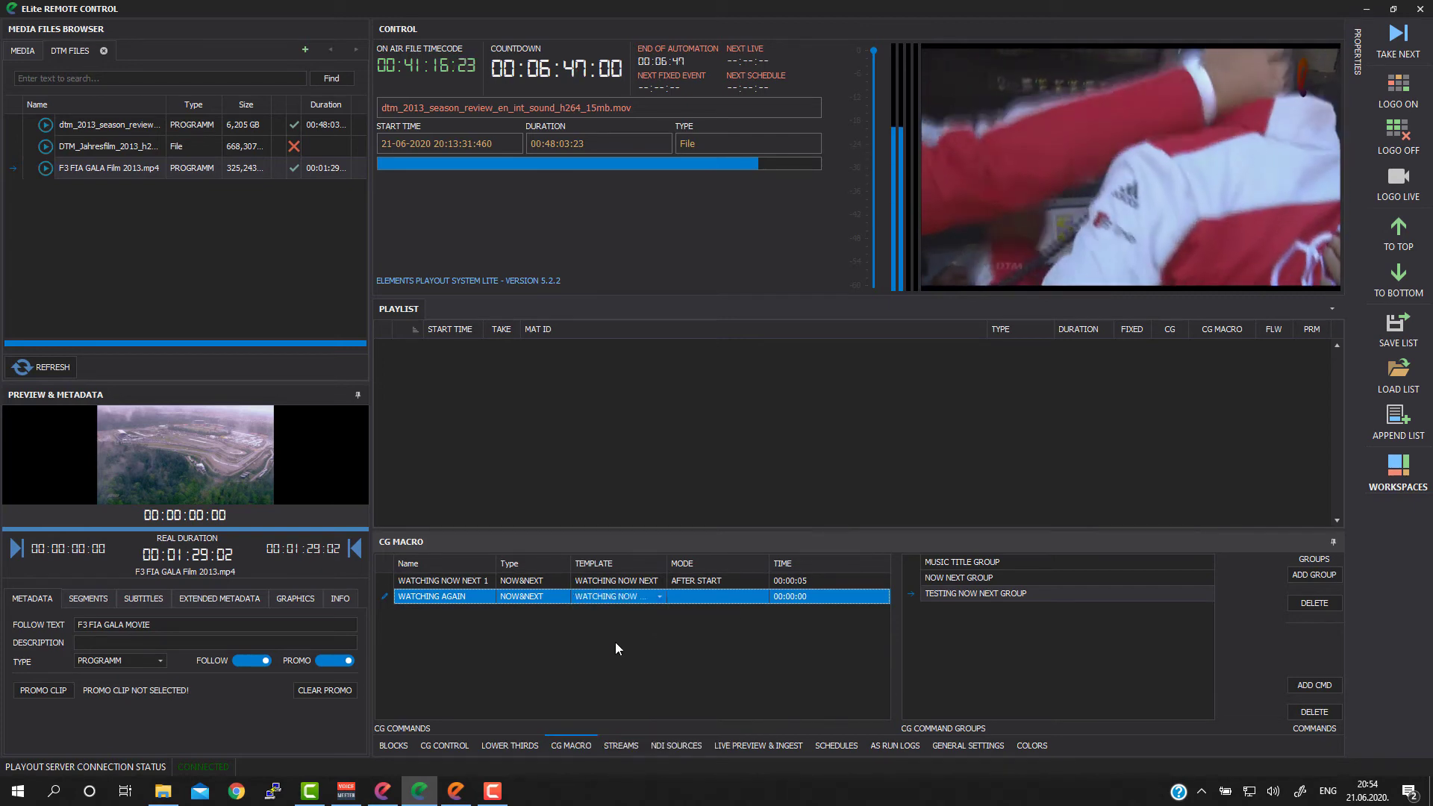
Step: Set the WATCHING AGAIN command to trigger in AFTER START mode at 00:00:15
click(755, 597)
click(760, 596)
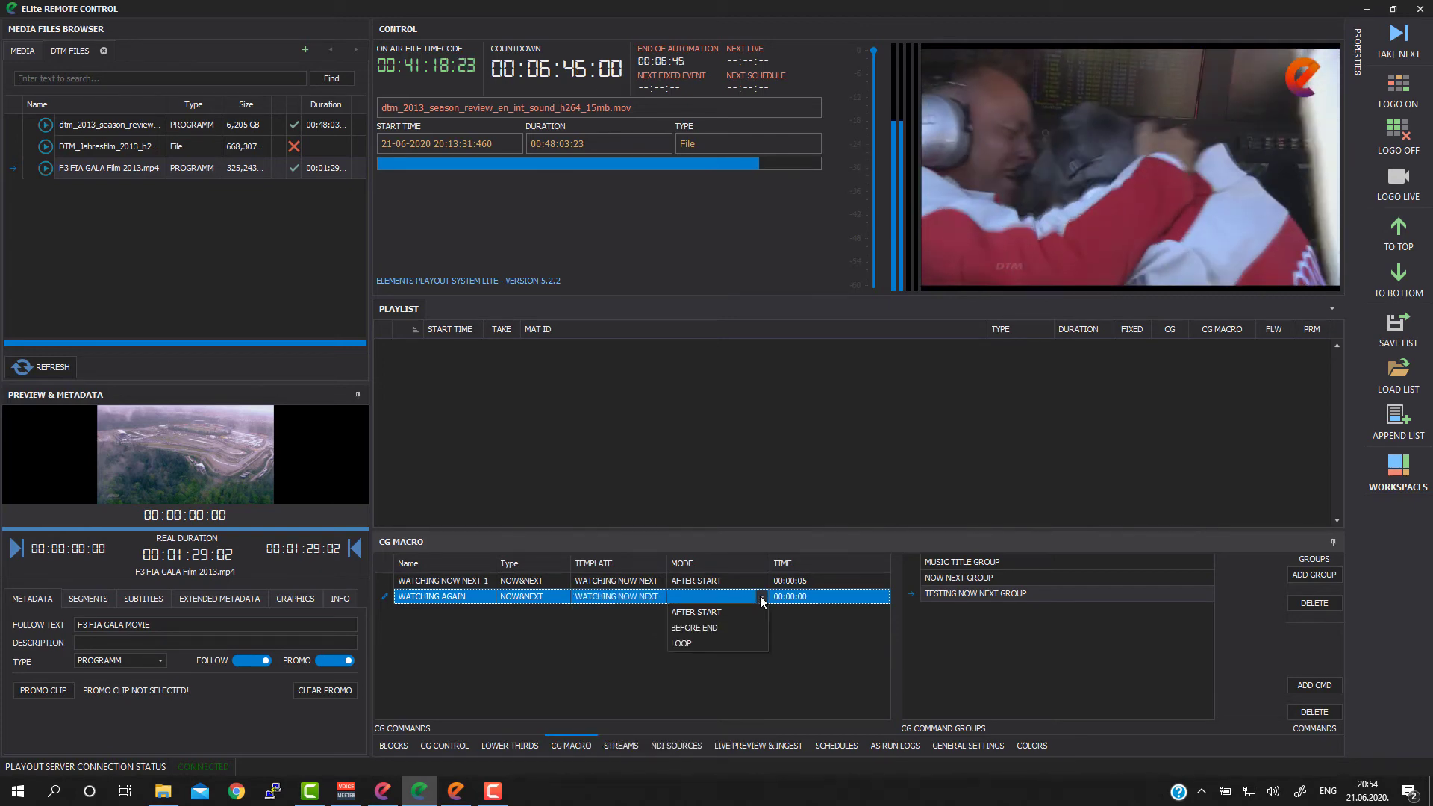
click(705, 612)
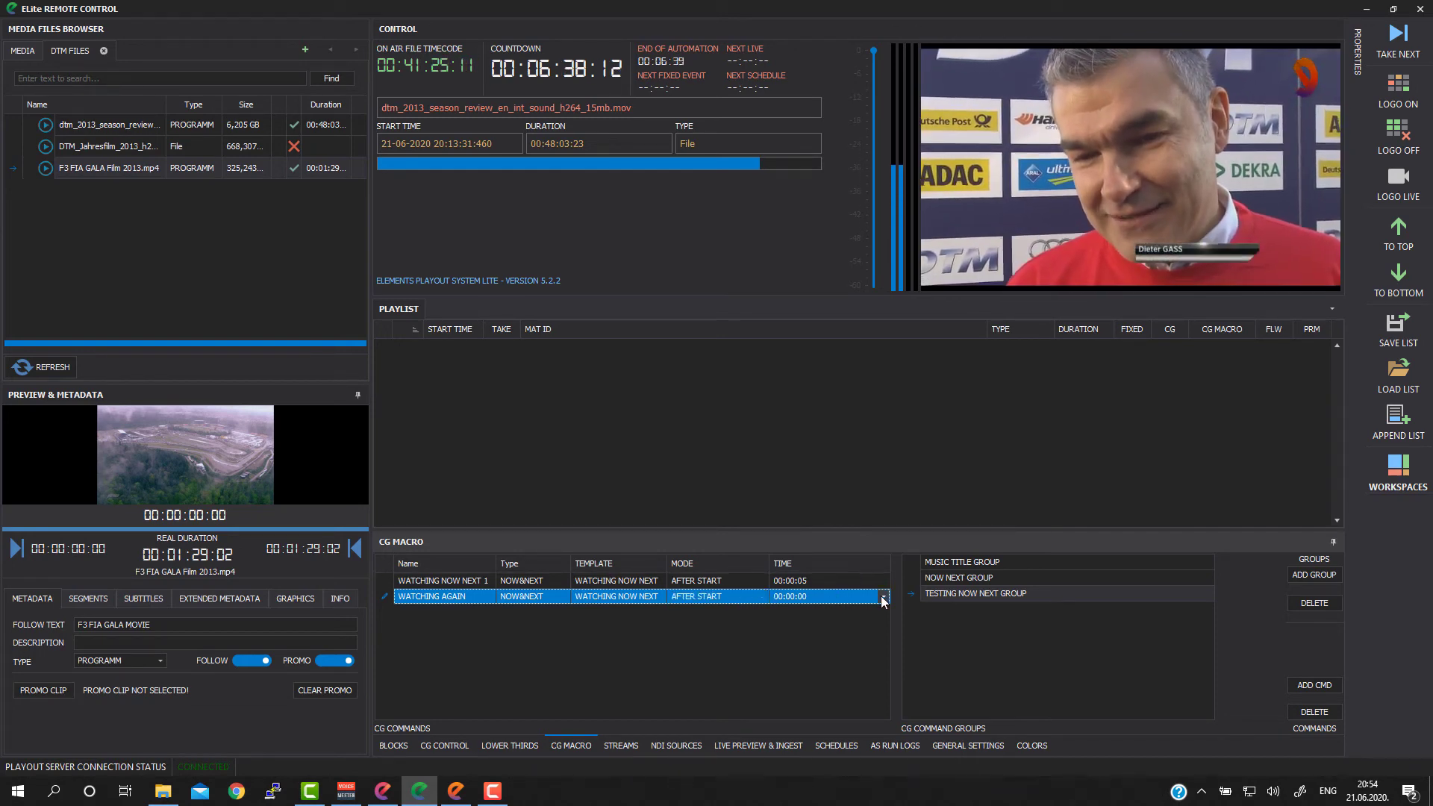
click(882, 597)
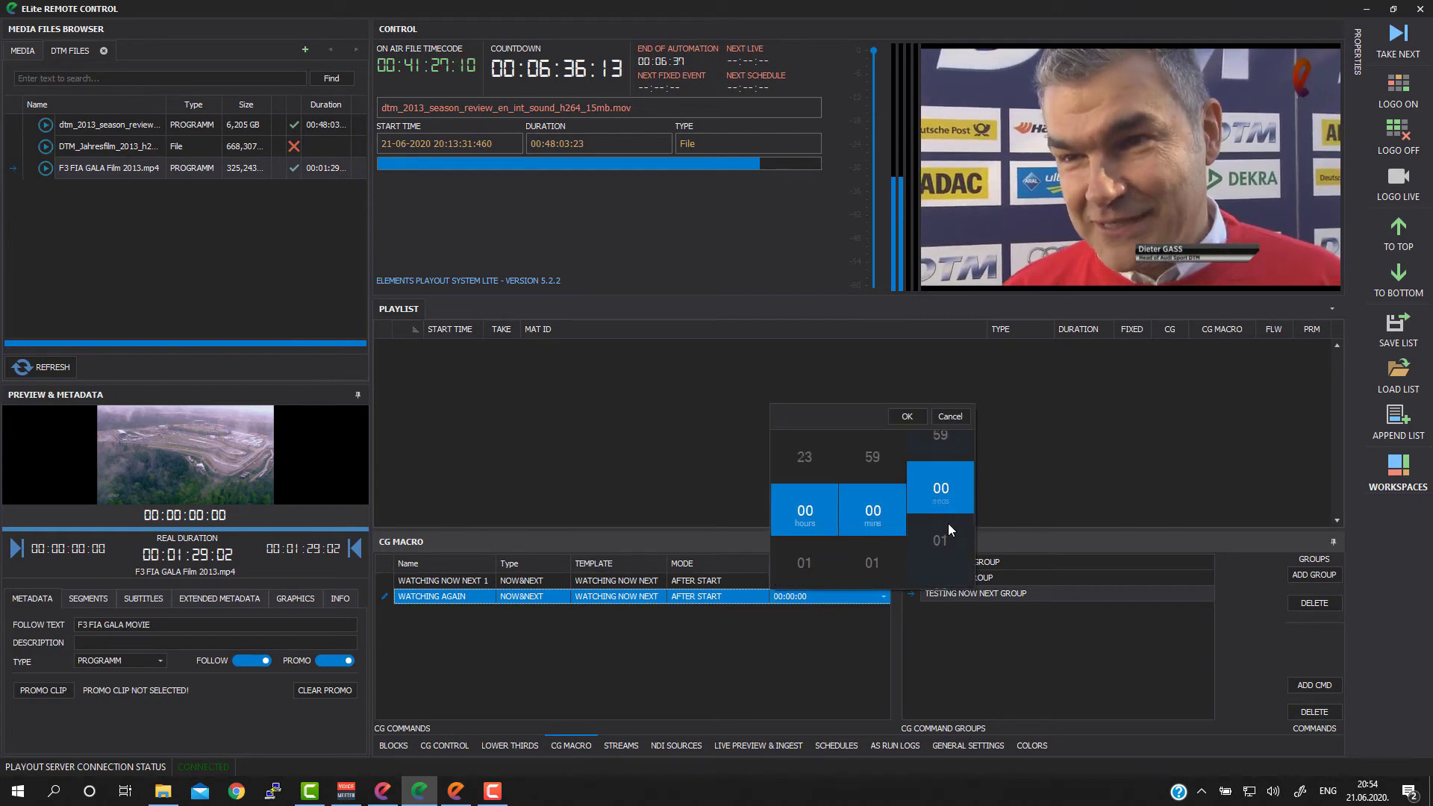
scroll(947, 522, down, 11)
scroll(948, 522, down, 4)
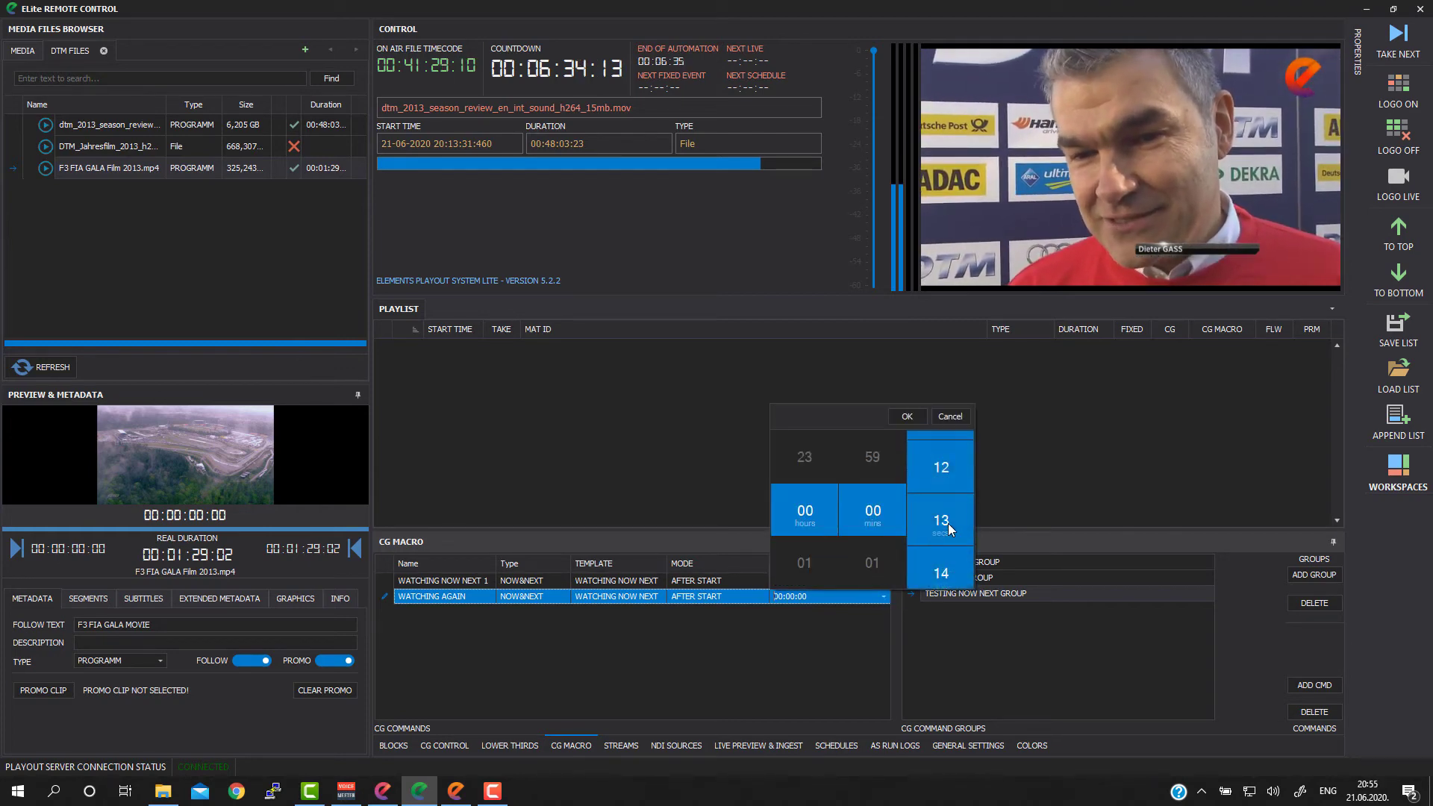
click(906, 416)
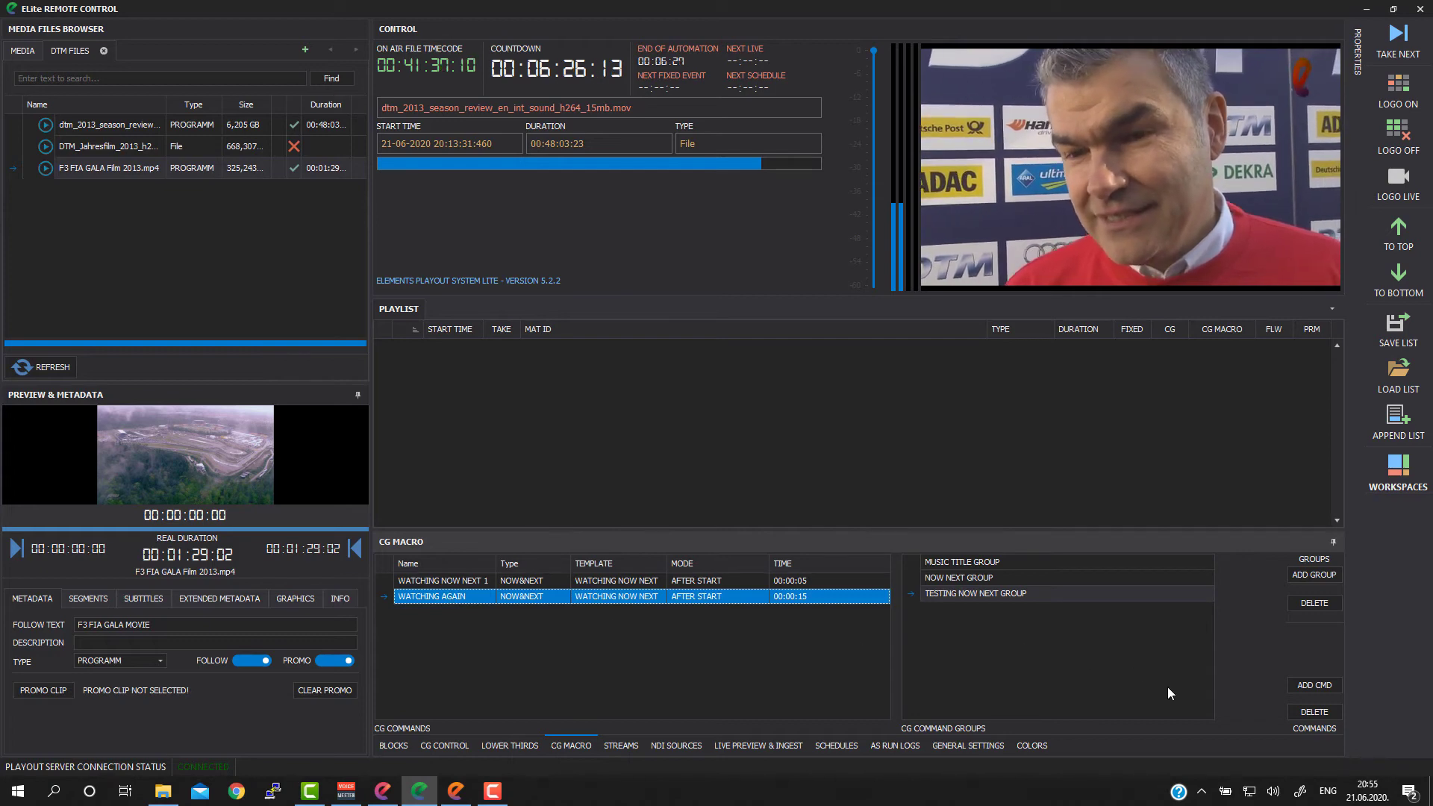
Step: Add a third command to TESTING NOW NEXT GROUP and name it LETS PLAY CRAWL
click(1312, 687)
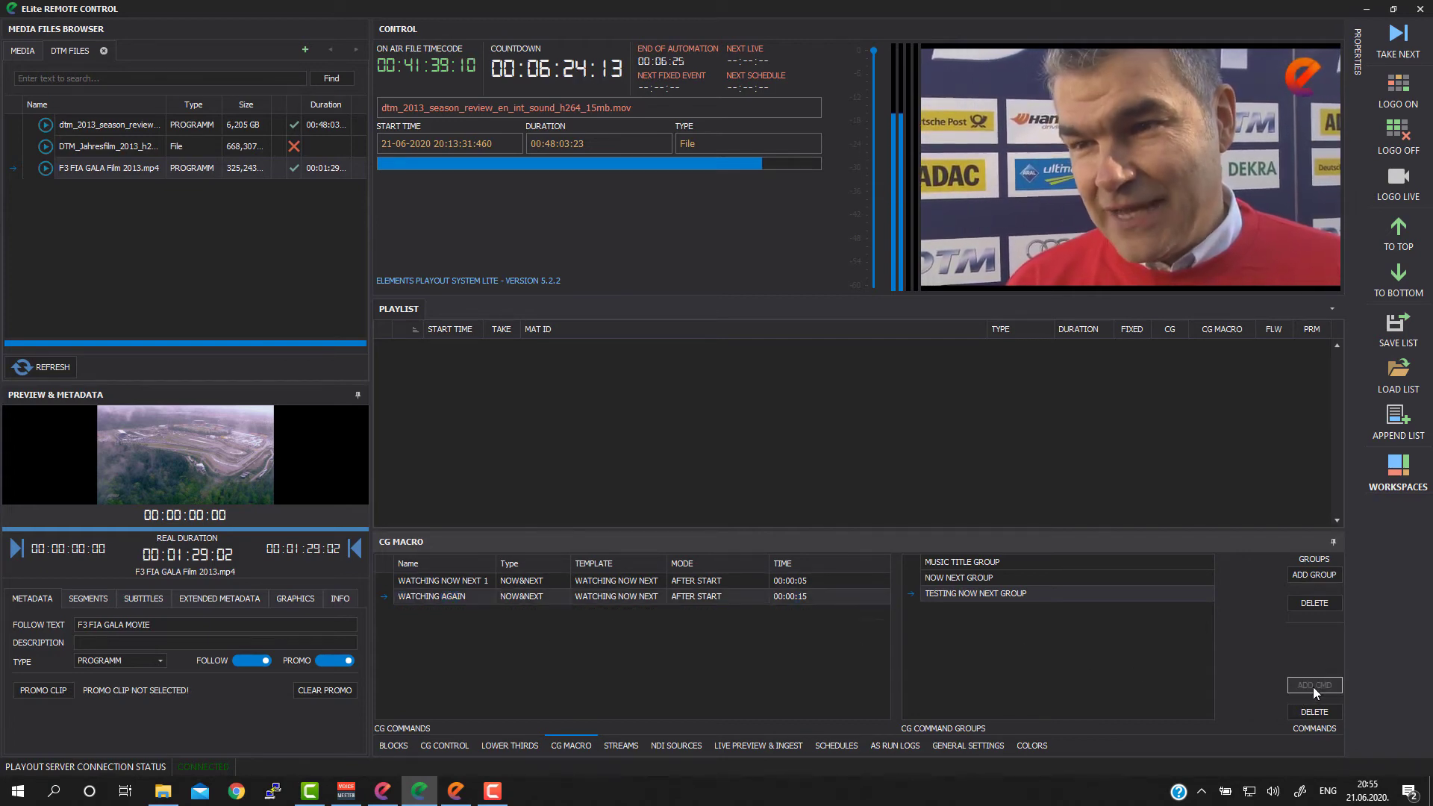
click(447, 614)
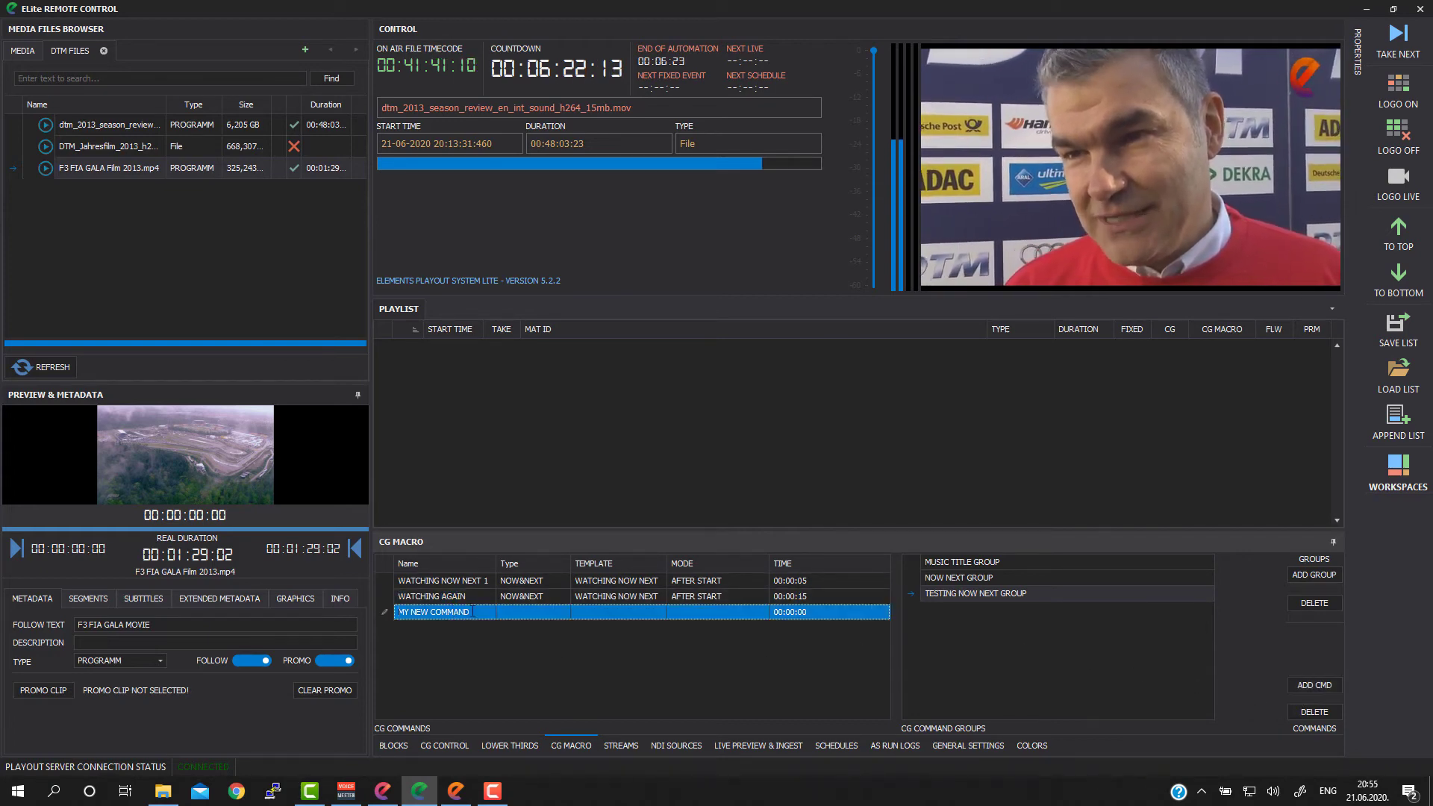
text(LE)
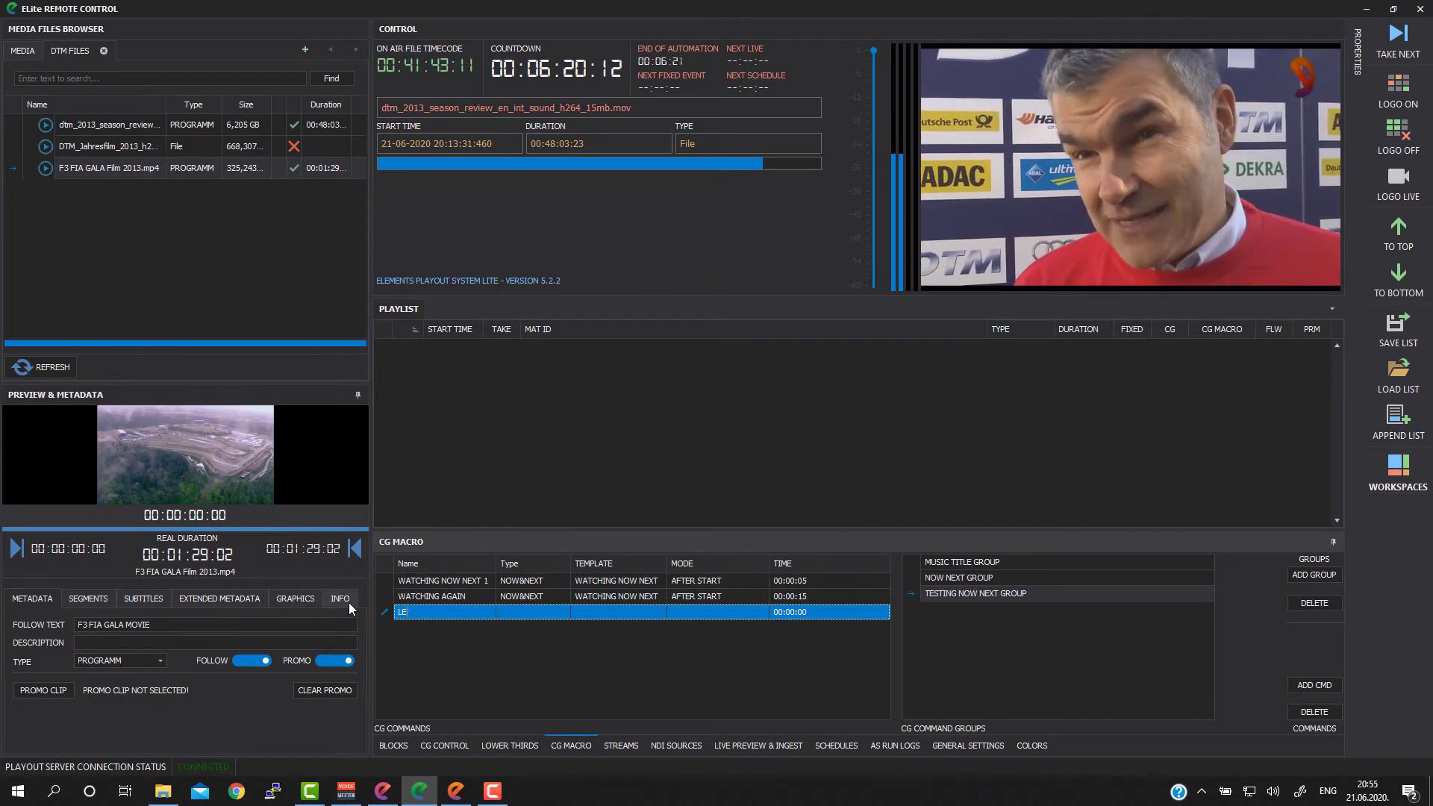
text(TS PLAY)
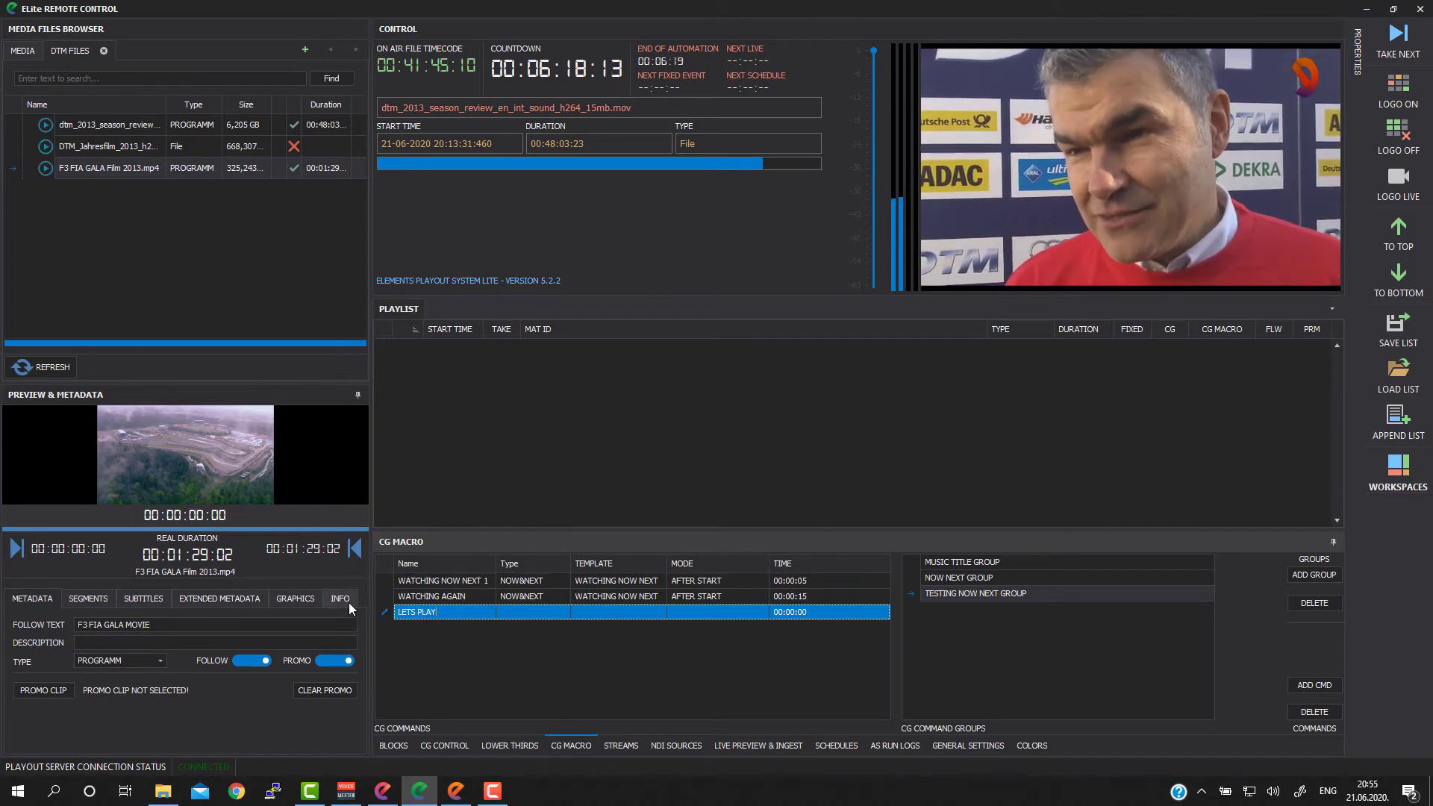
text( CRAWL)
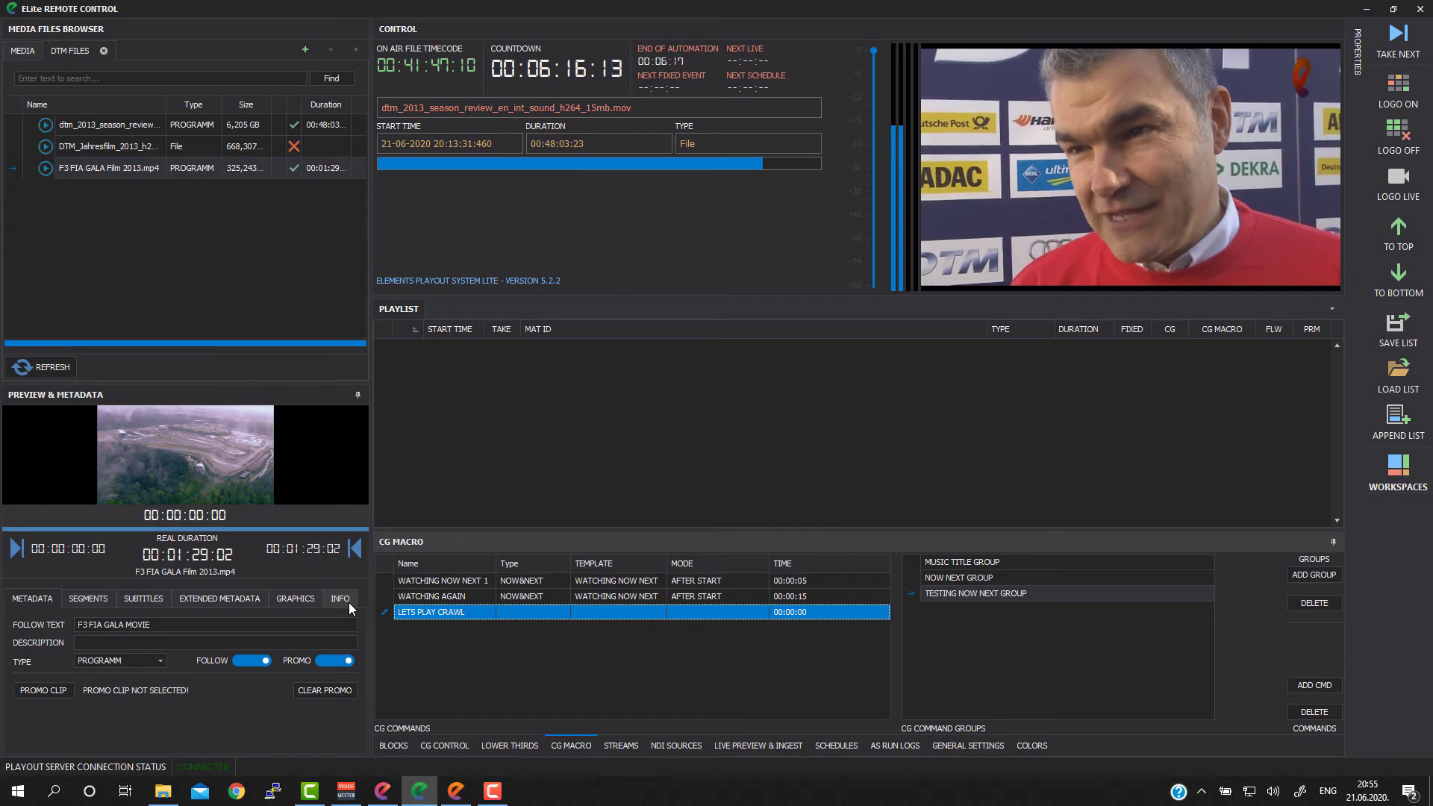
Step: Set the LETS PLAY CRAWL command's type to GRAPHICS and its template to TEST CRAWL
click(535, 616)
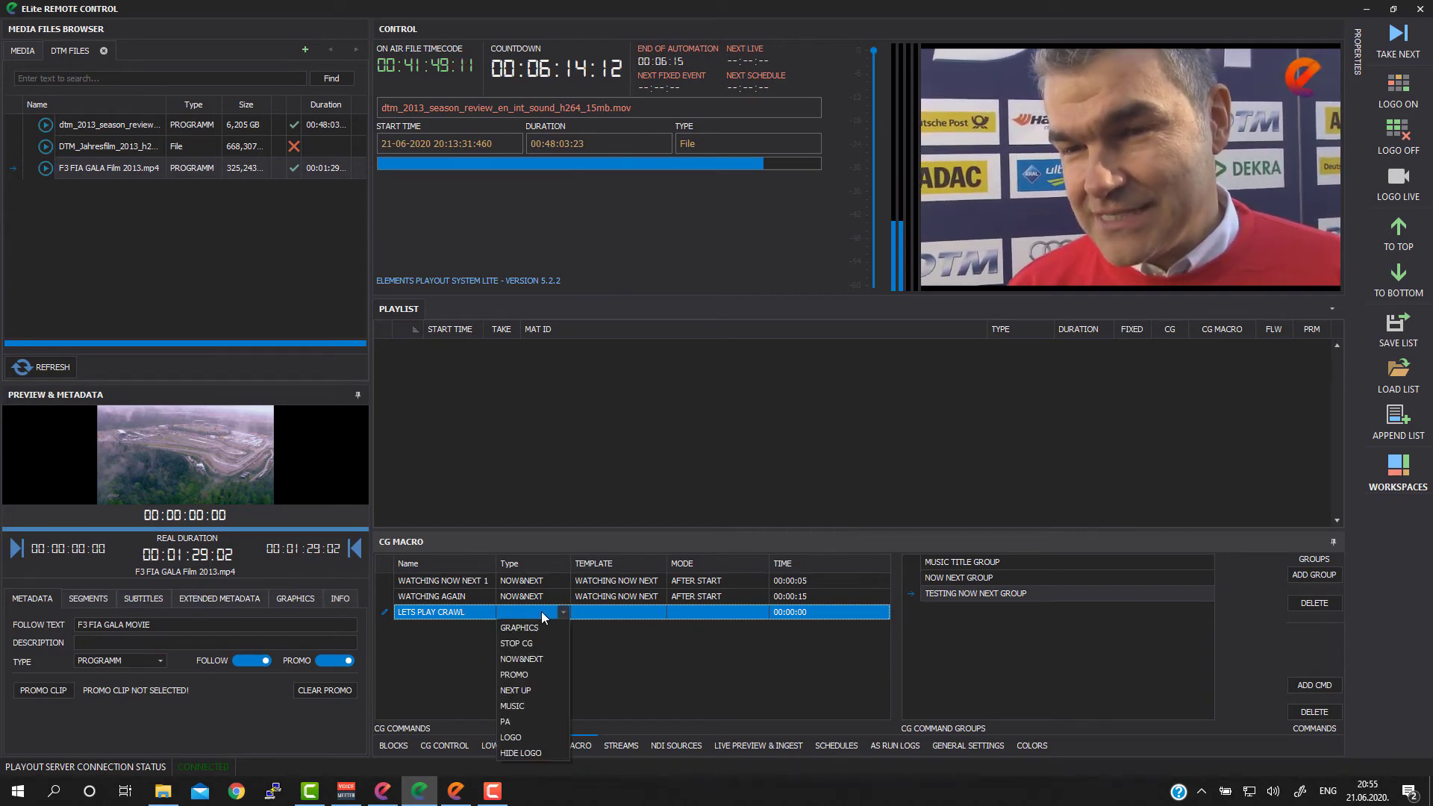
click(530, 627)
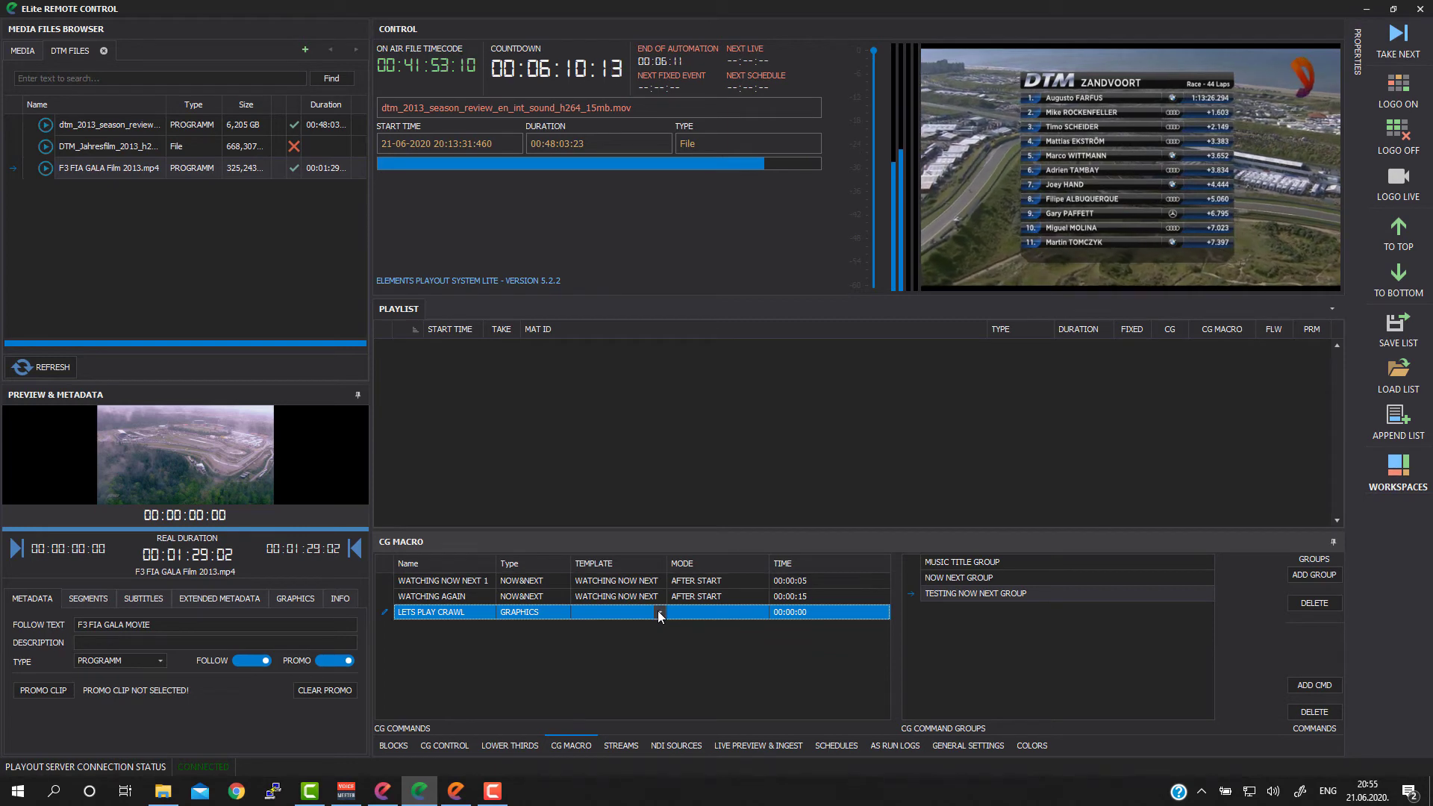
click(659, 613)
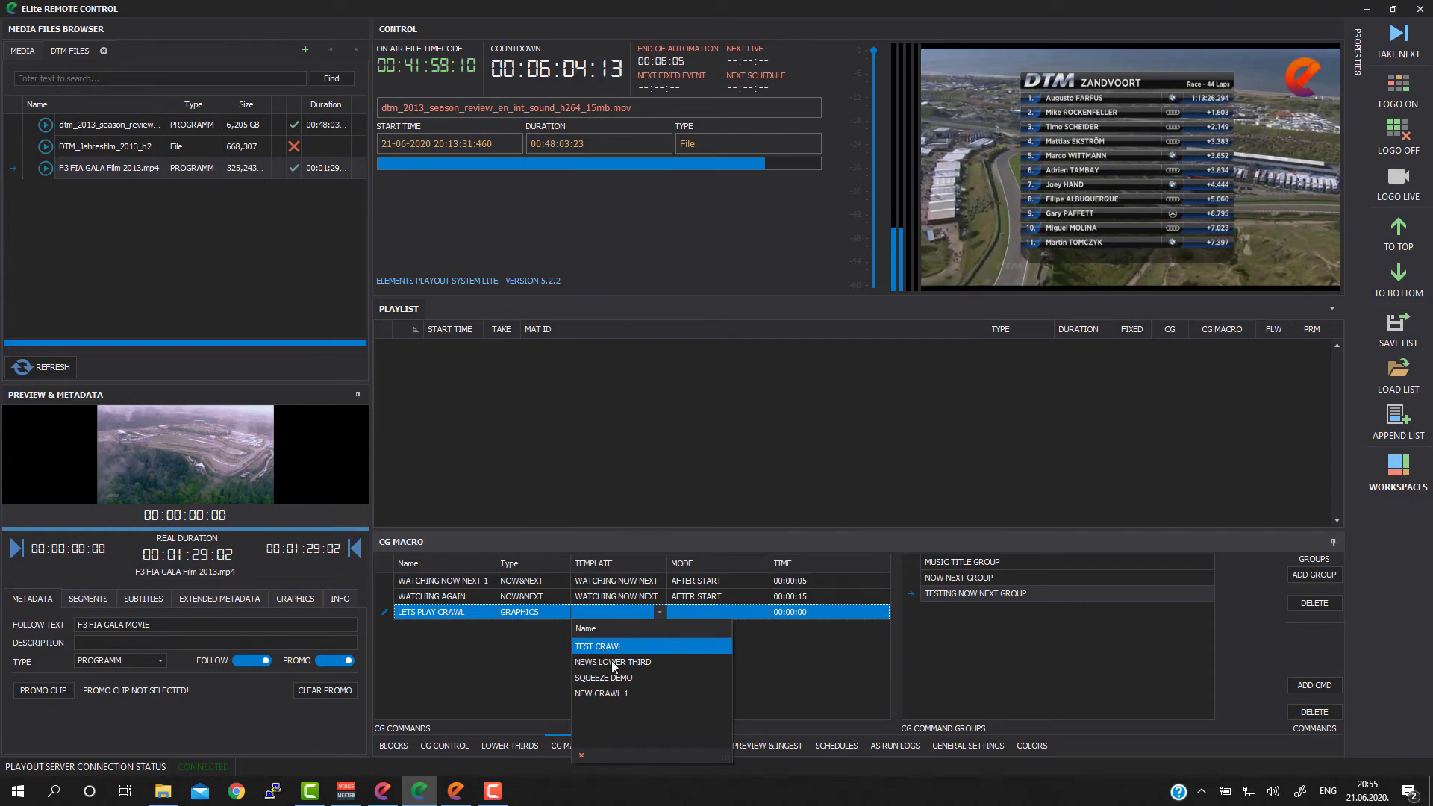
click(605, 693)
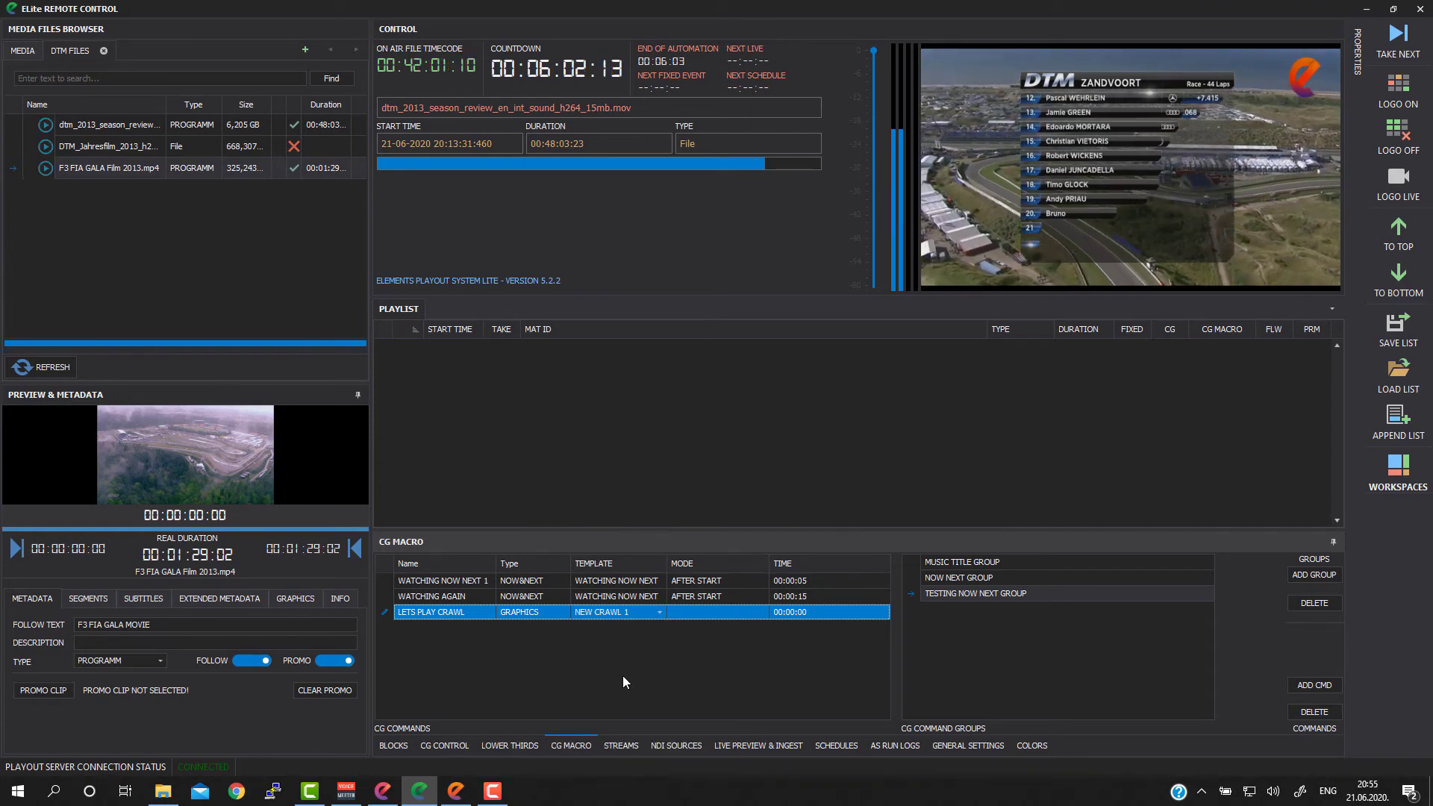
click(660, 612)
click(660, 613)
click(659, 613)
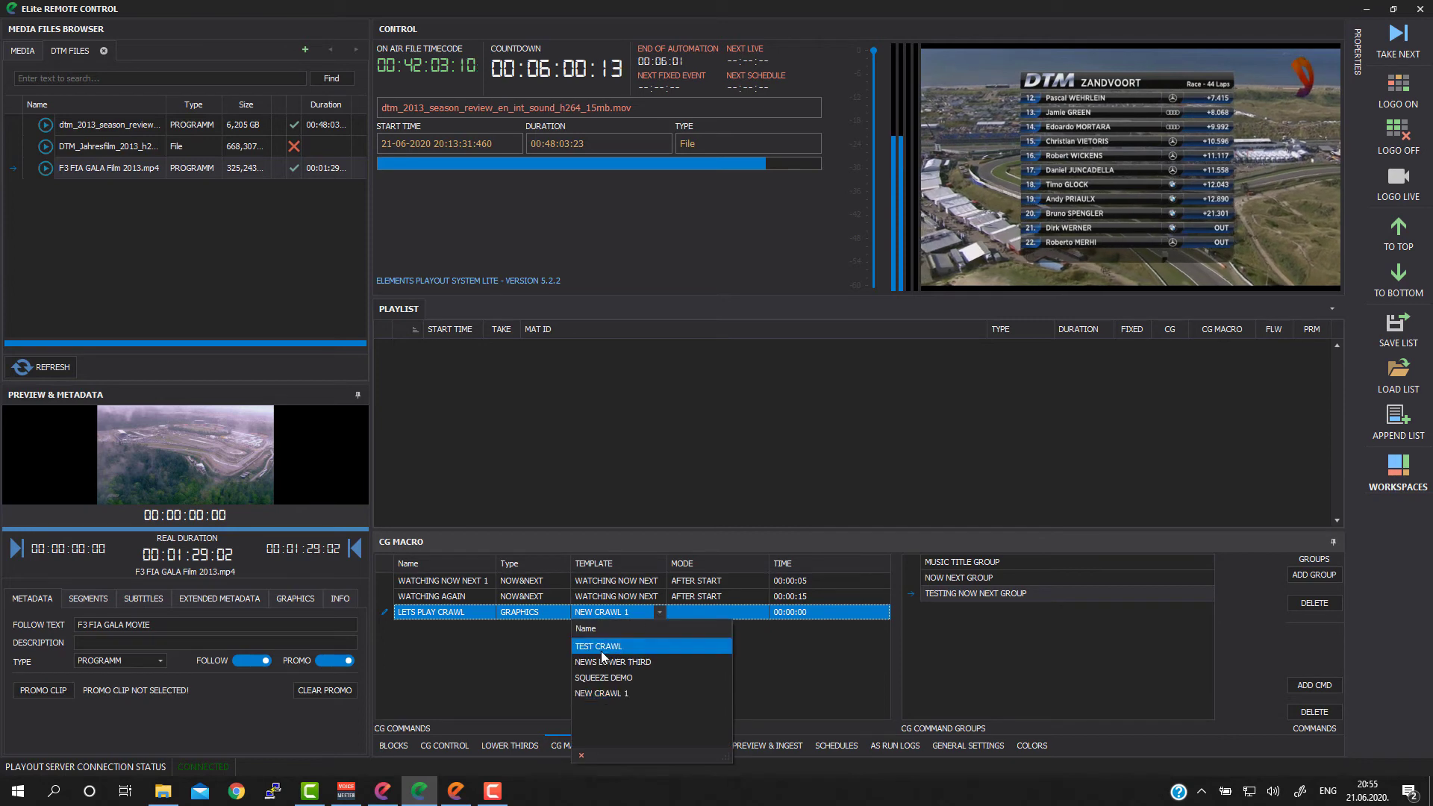
click(601, 648)
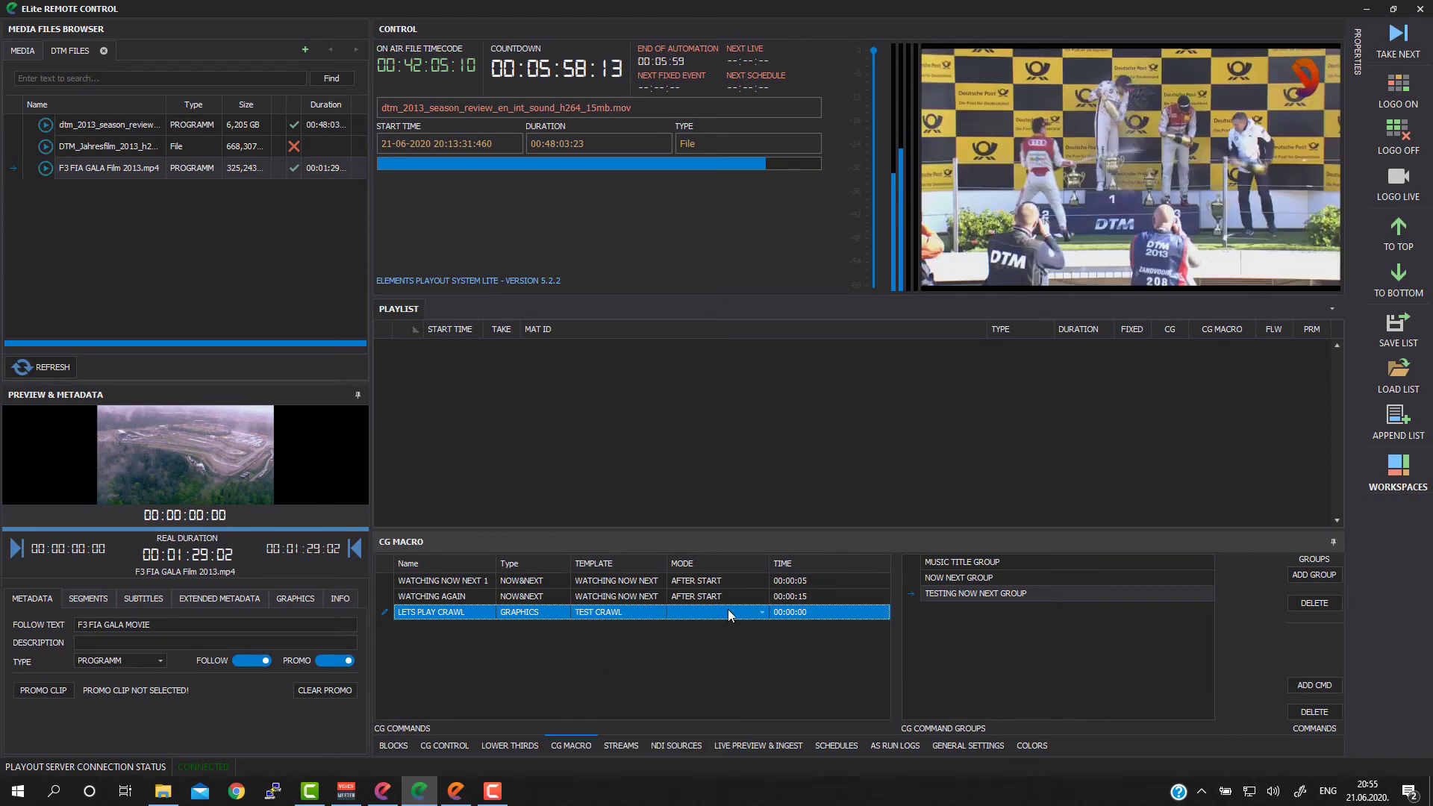
Step: Set the LETS PLAY CRAWL command to LOOP mode with a time of 00:00:10
click(758, 612)
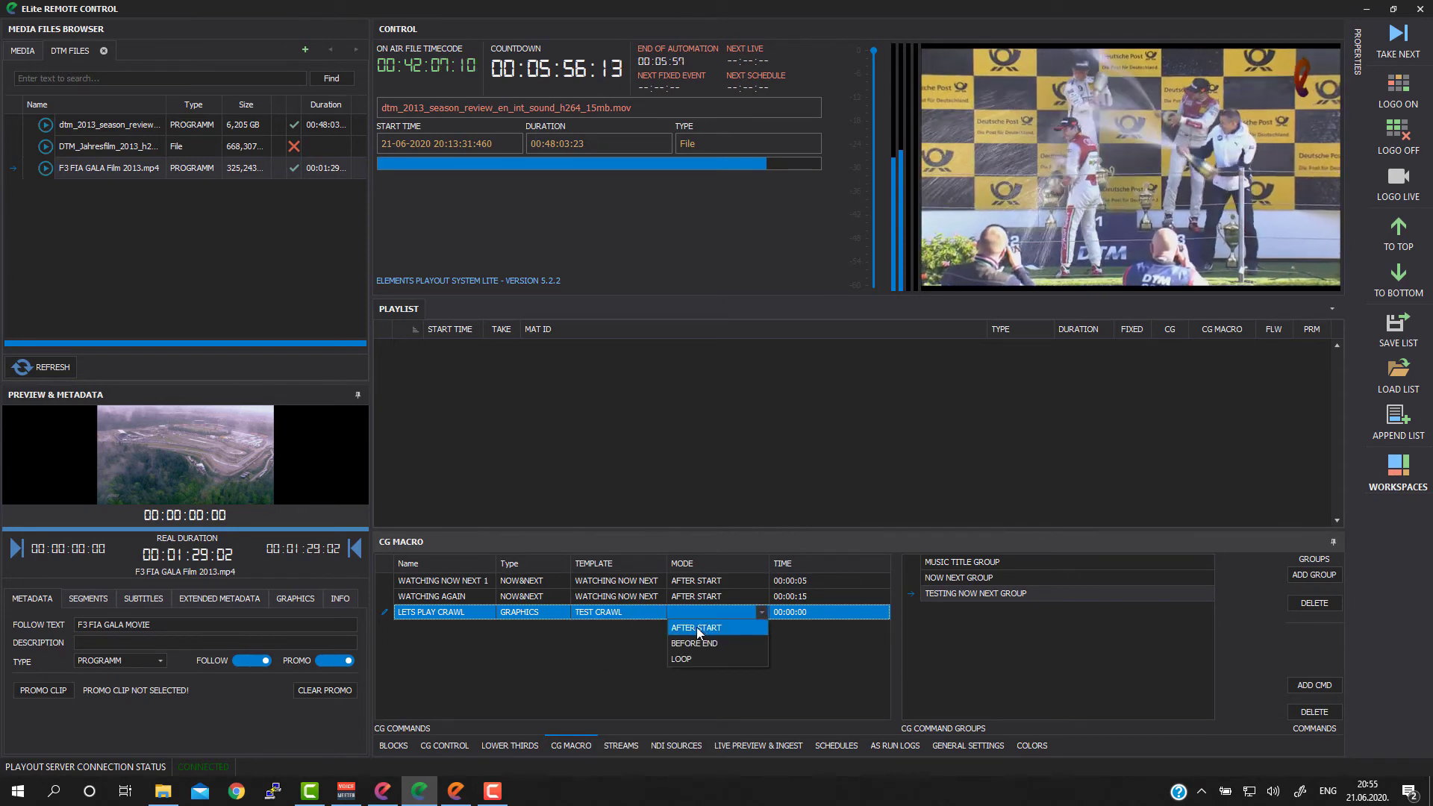
click(695, 628)
click(761, 612)
click(761, 612)
click(762, 612)
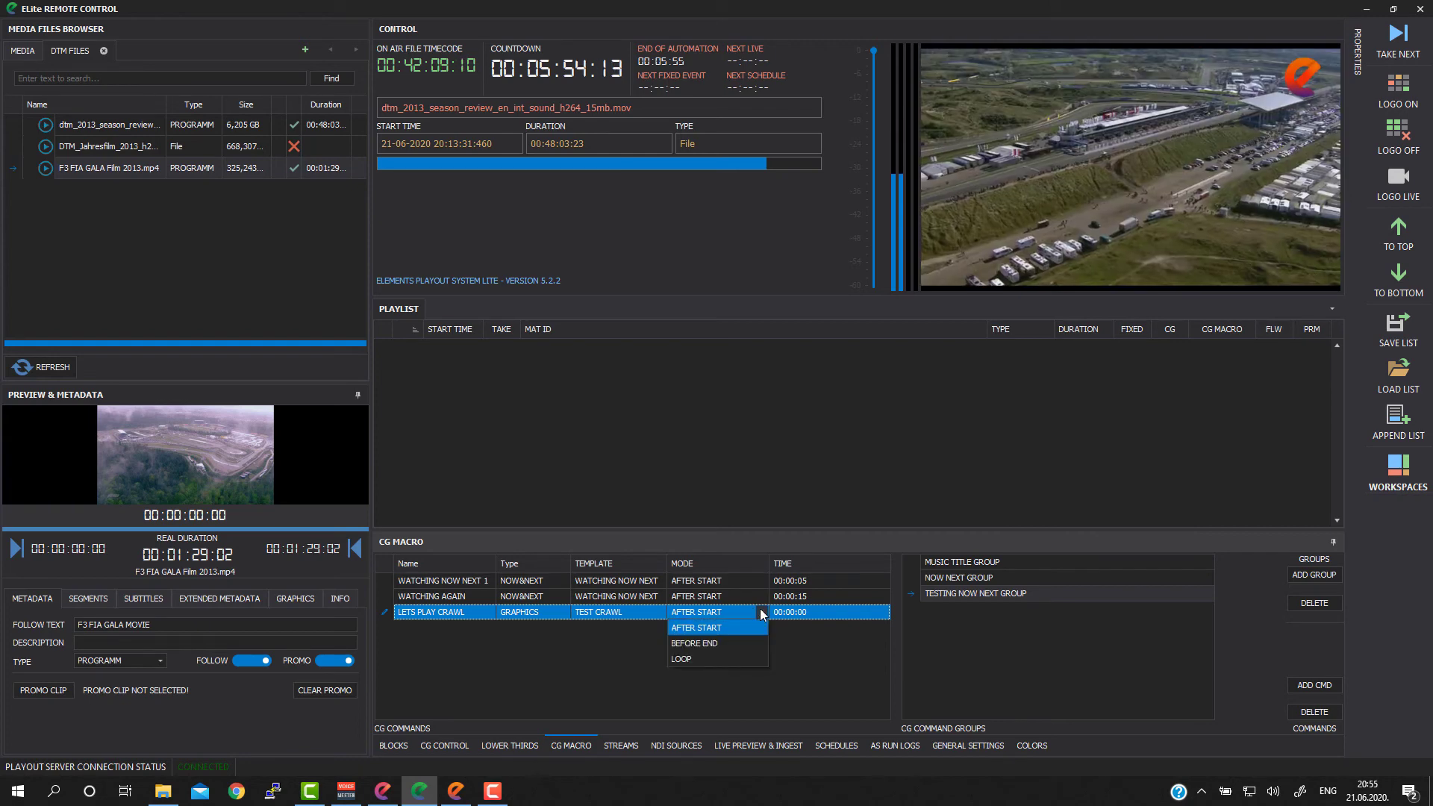
click(684, 658)
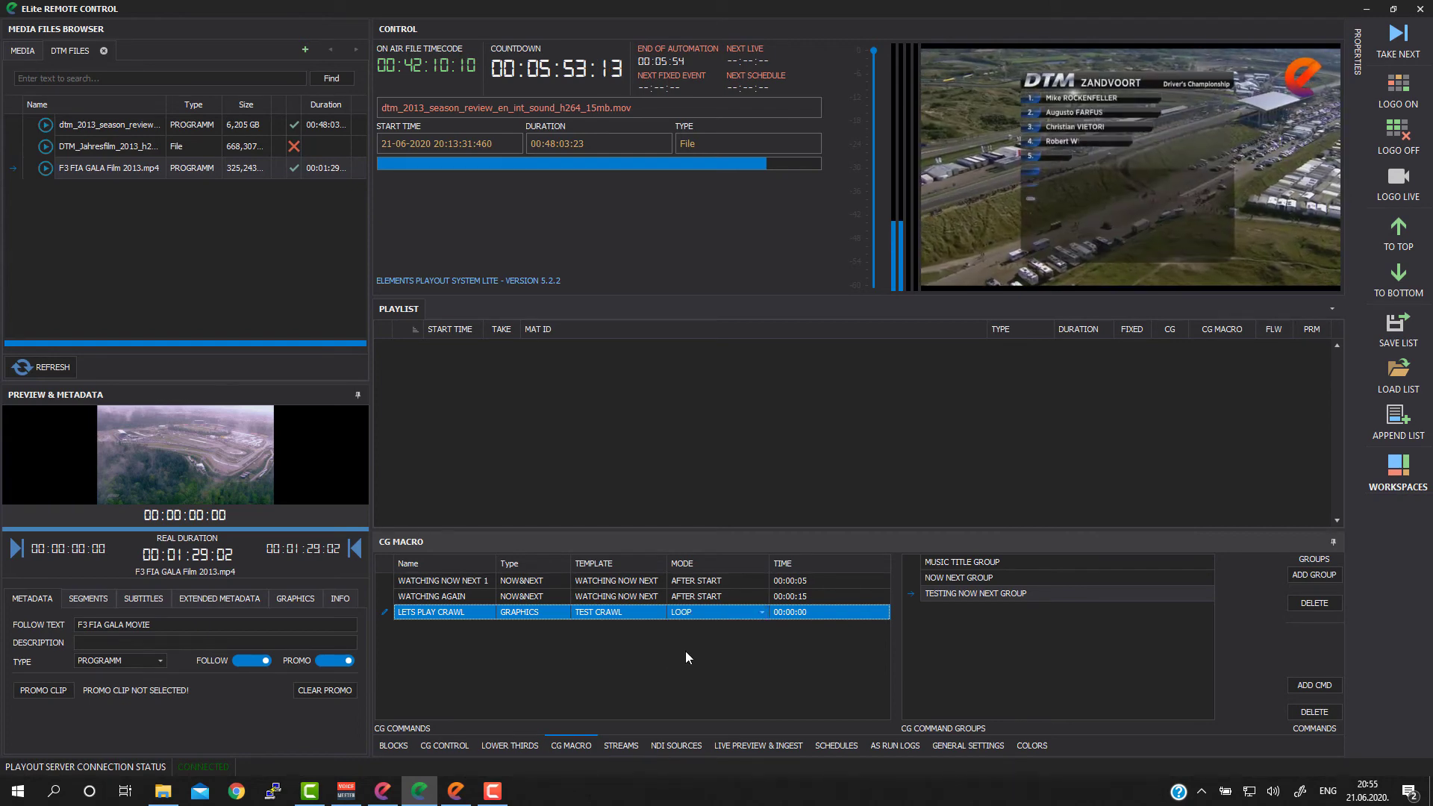
click(875, 612)
click(884, 612)
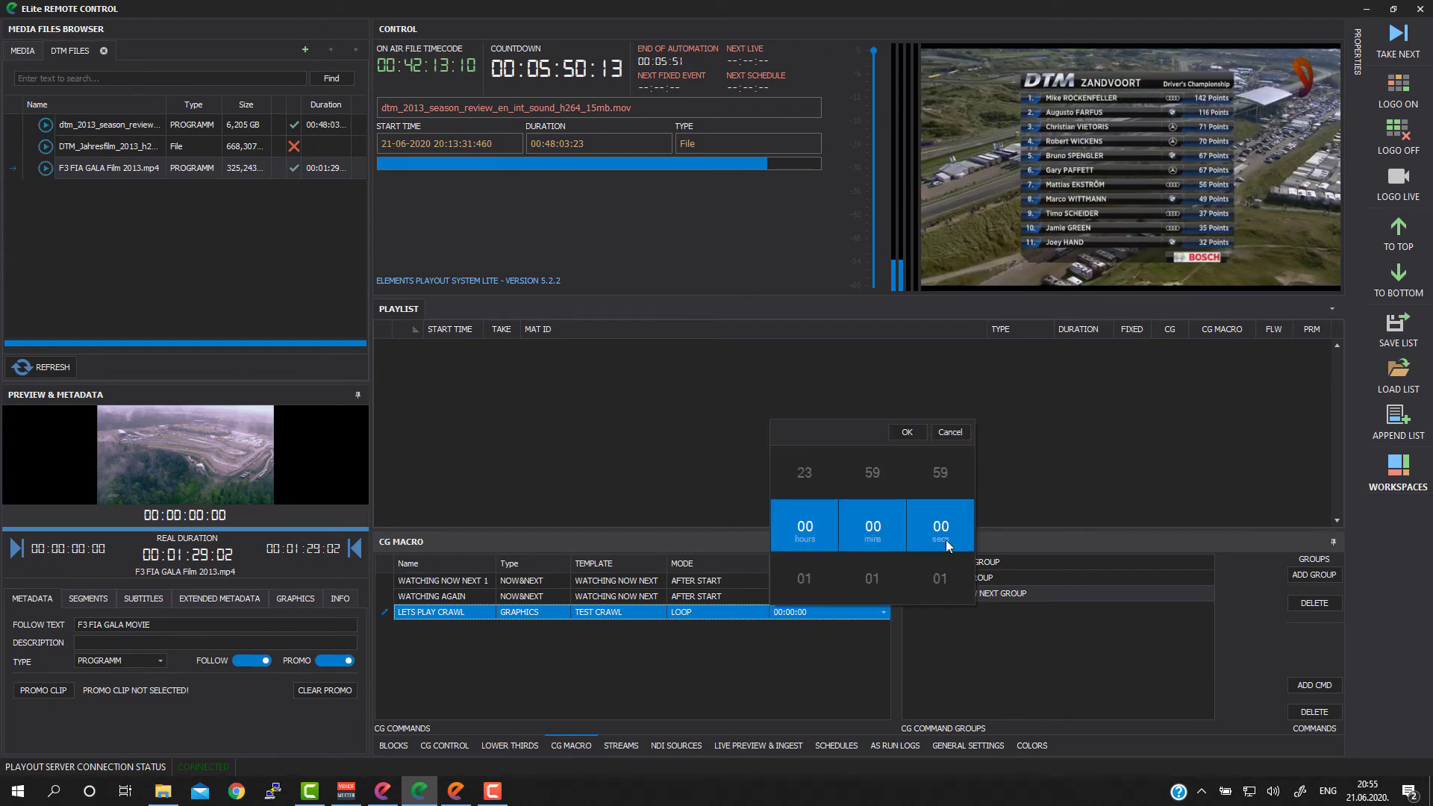
scroll(942, 552, down, 5)
scroll(942, 553, down, 5)
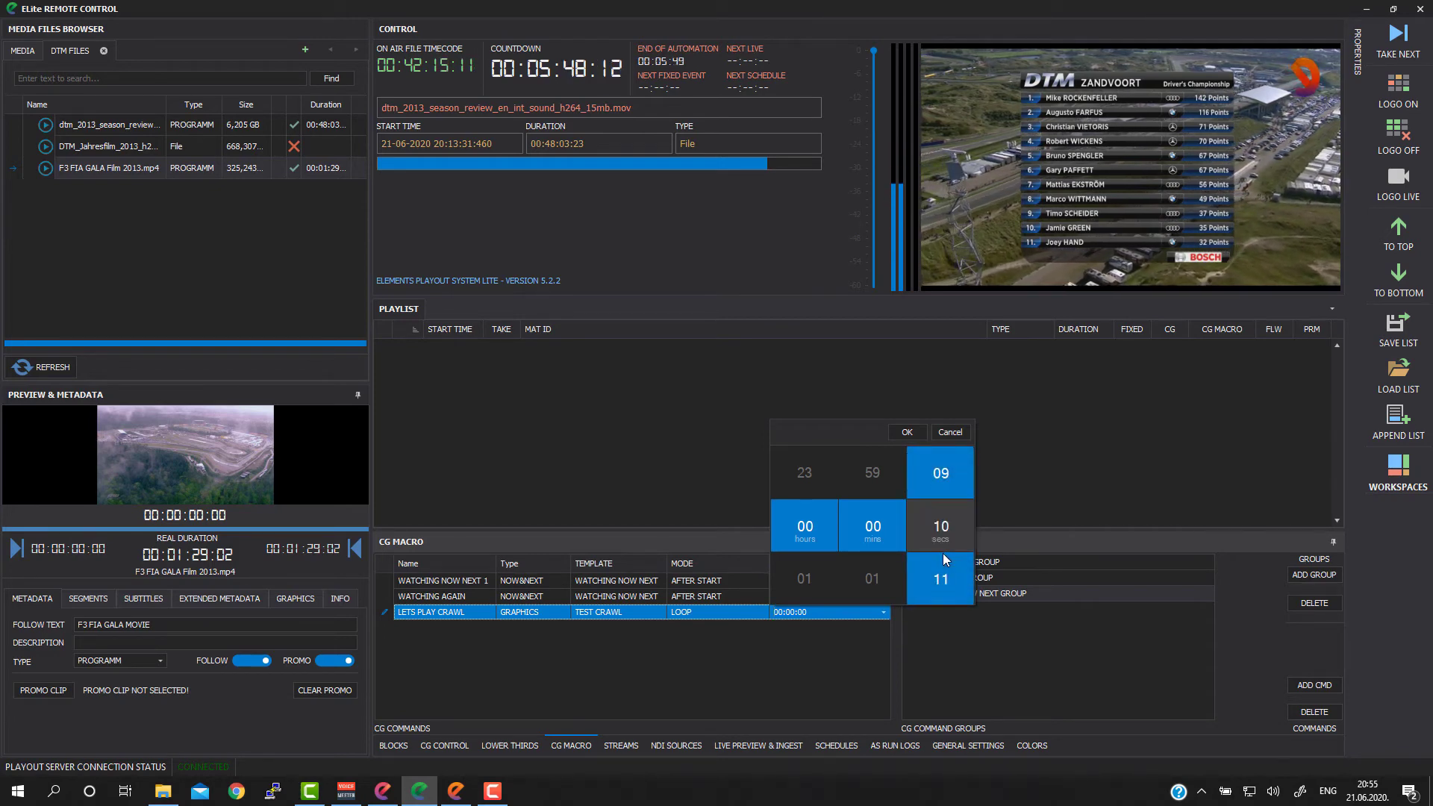
click(905, 435)
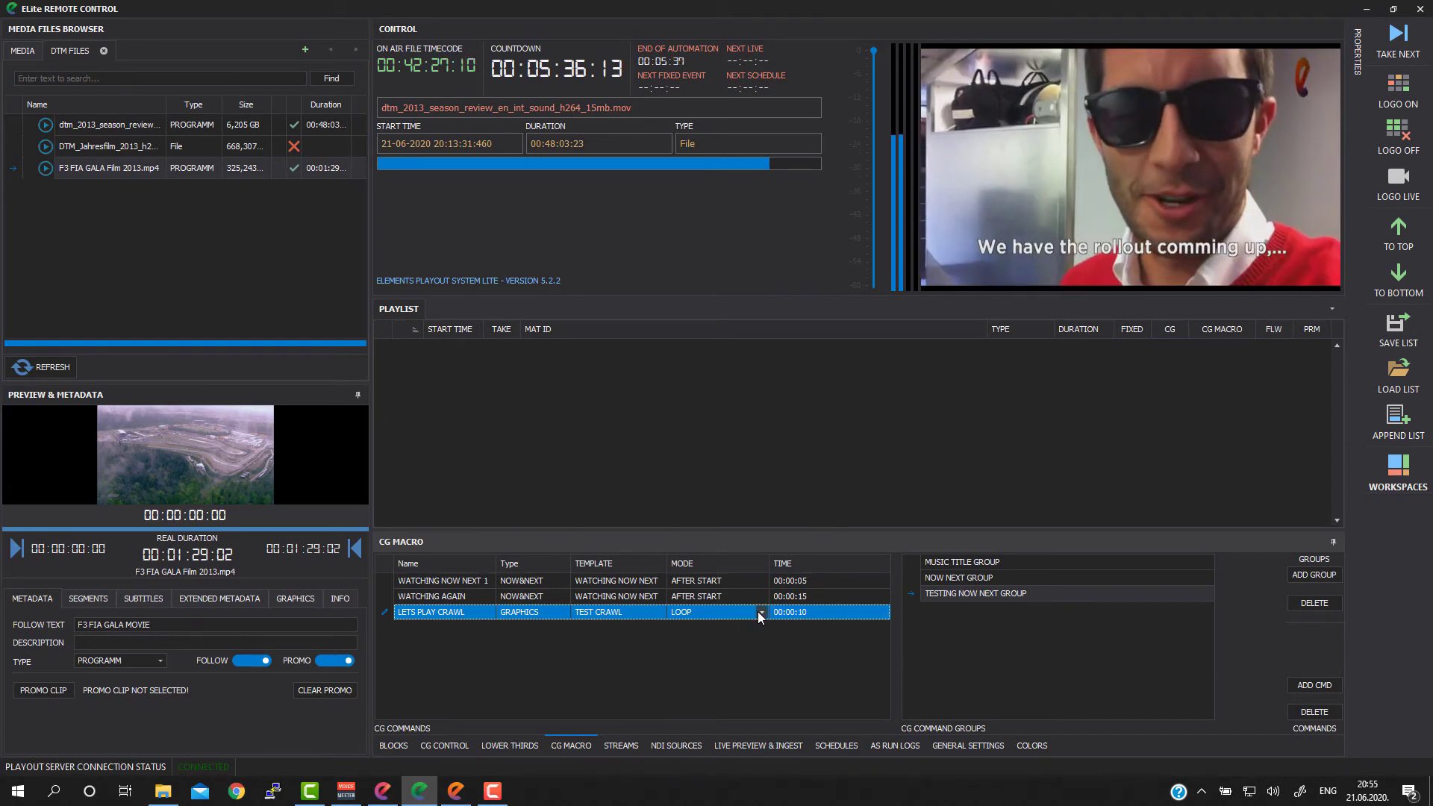
Step: Set the LETS PLAY CRAWL command to trigger in AFTER START mode at 00:00:40
click(759, 617)
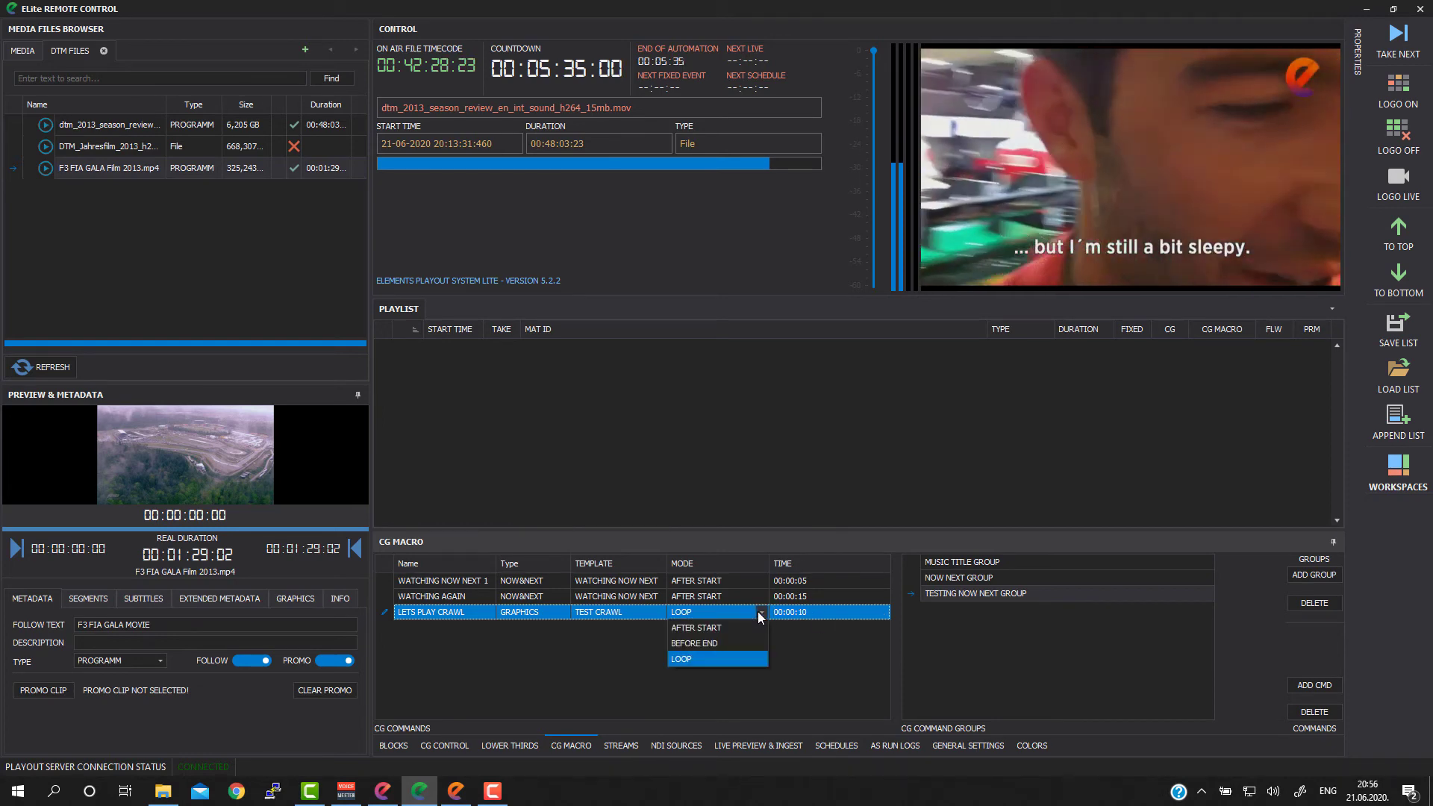
click(706, 626)
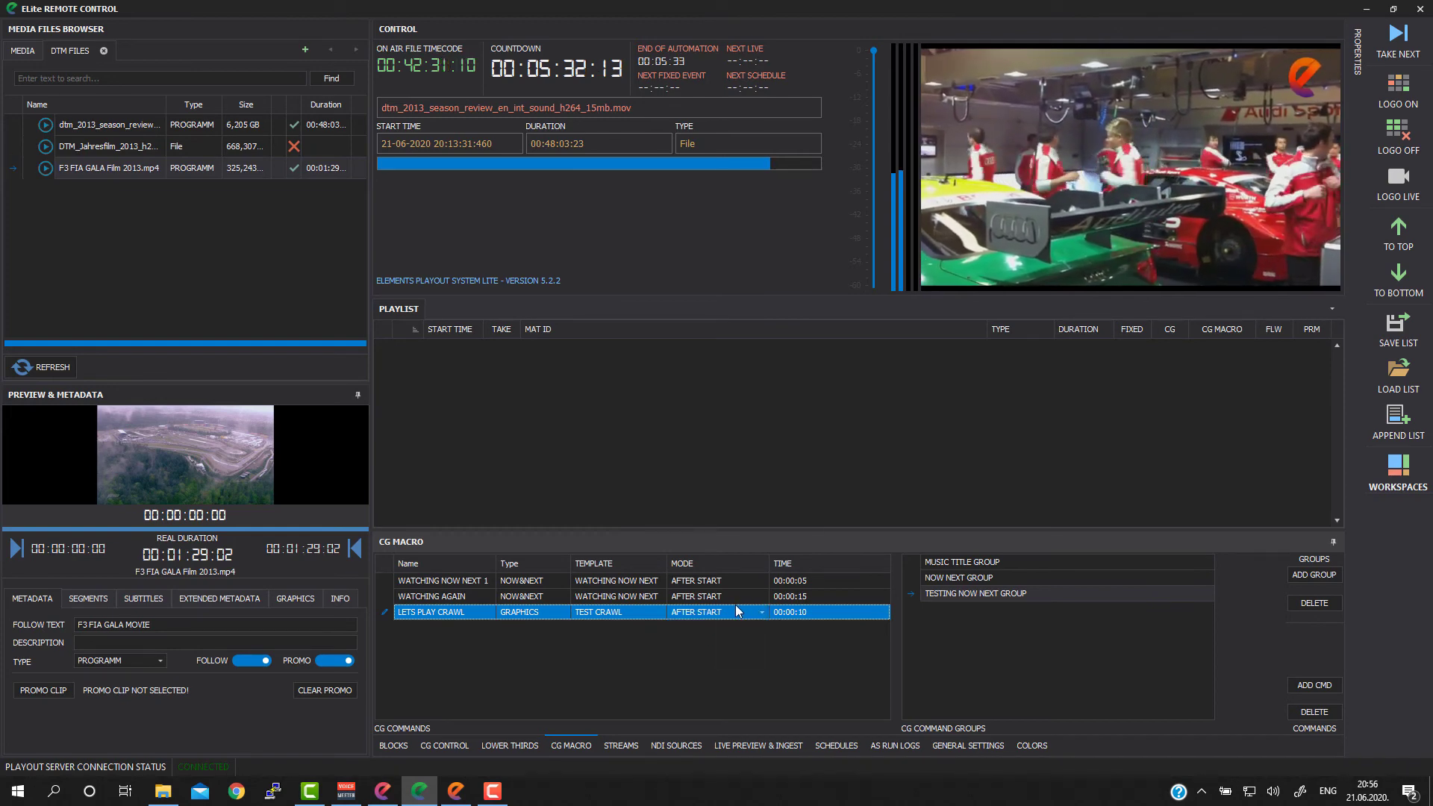
click(884, 612)
scroll(935, 551, down, 3)
scroll(935, 550, down, 15)
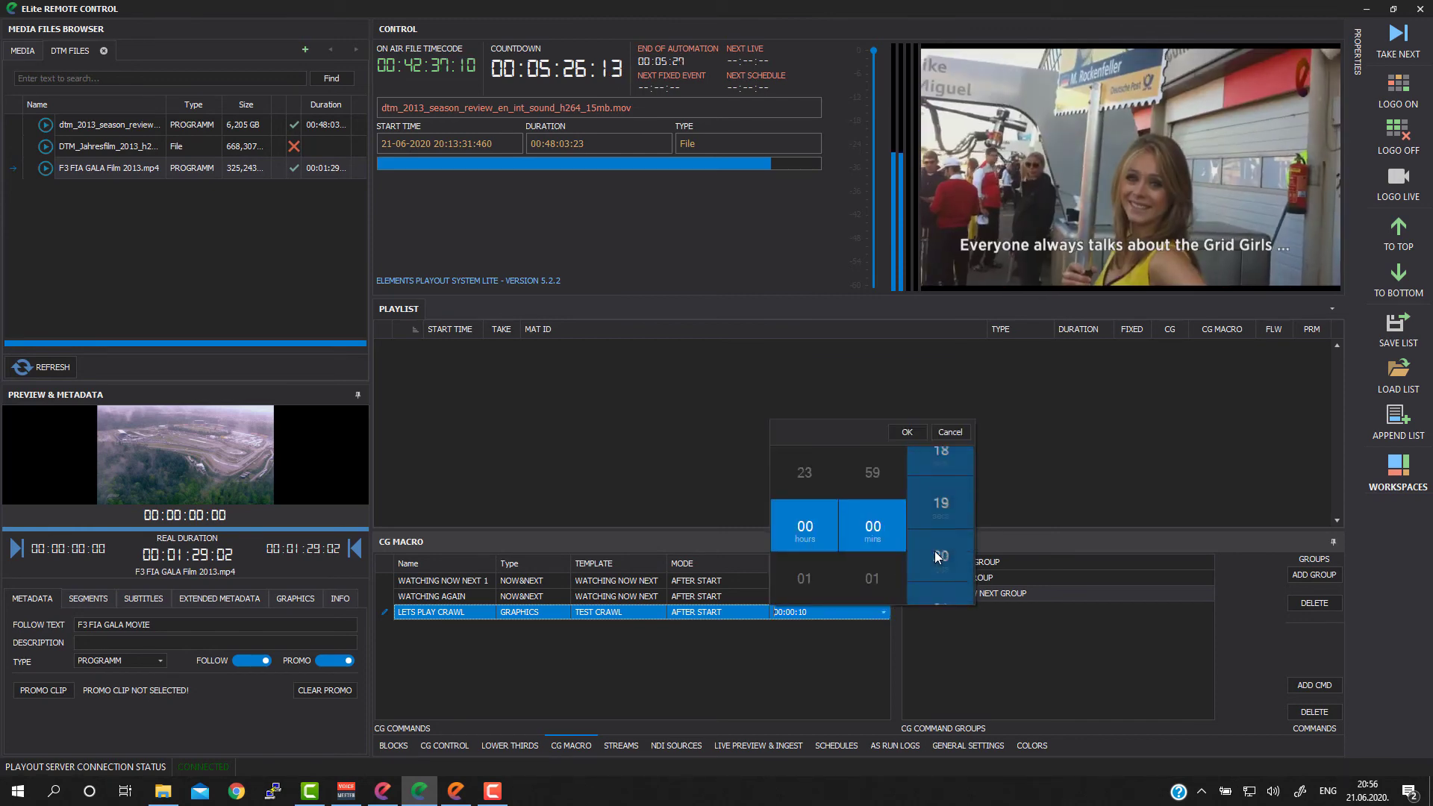
scroll(934, 551, down, 8)
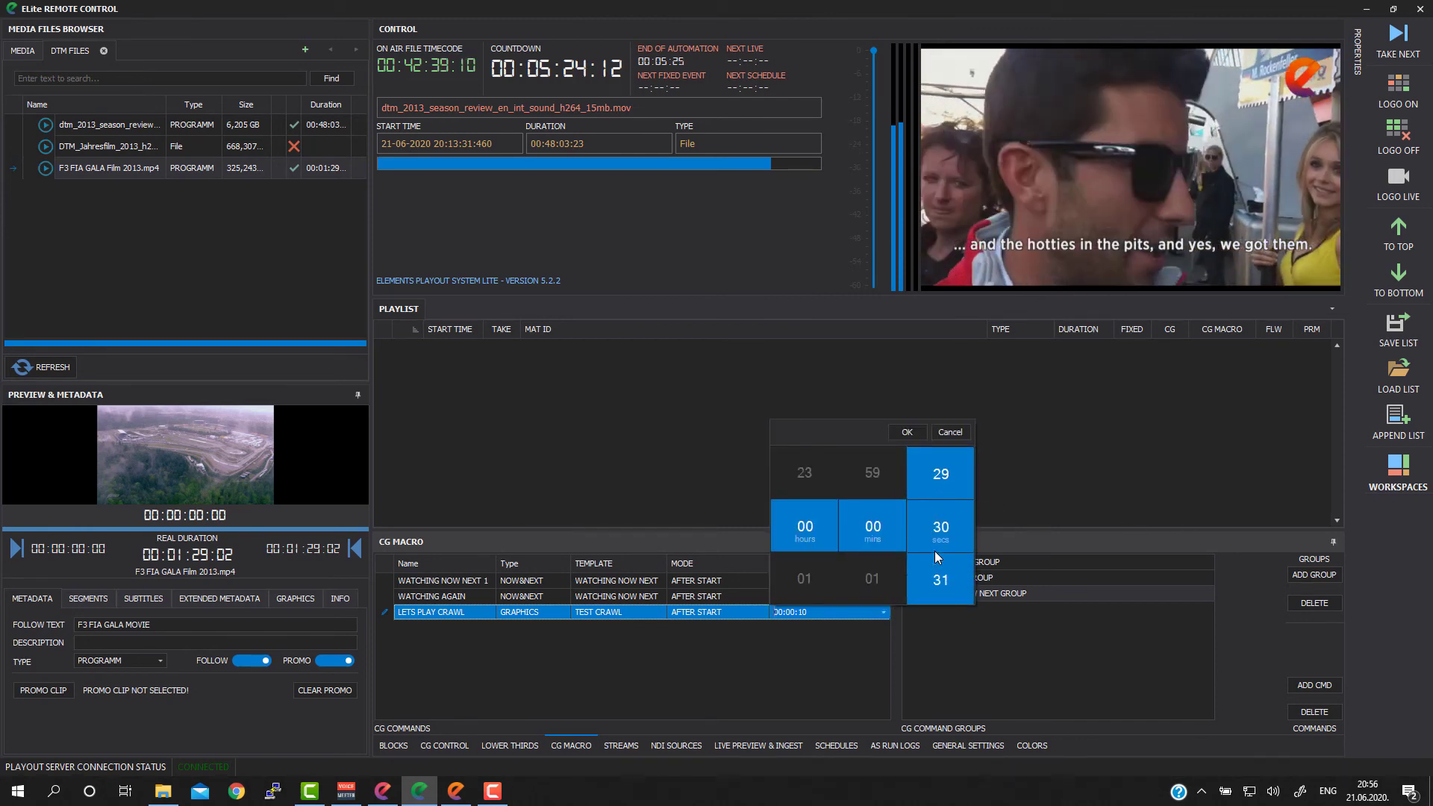
scroll(933, 549, down, 4)
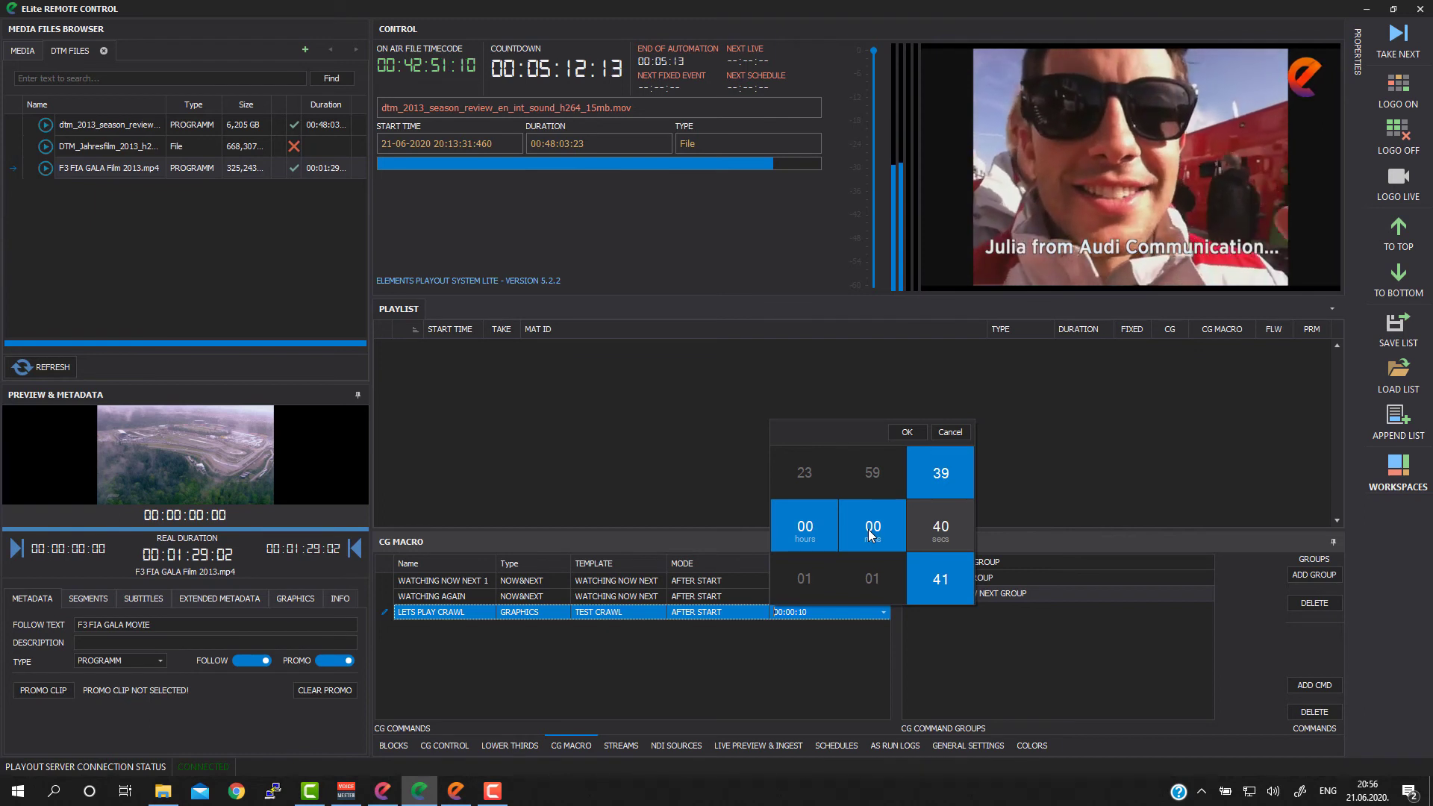
click(907, 432)
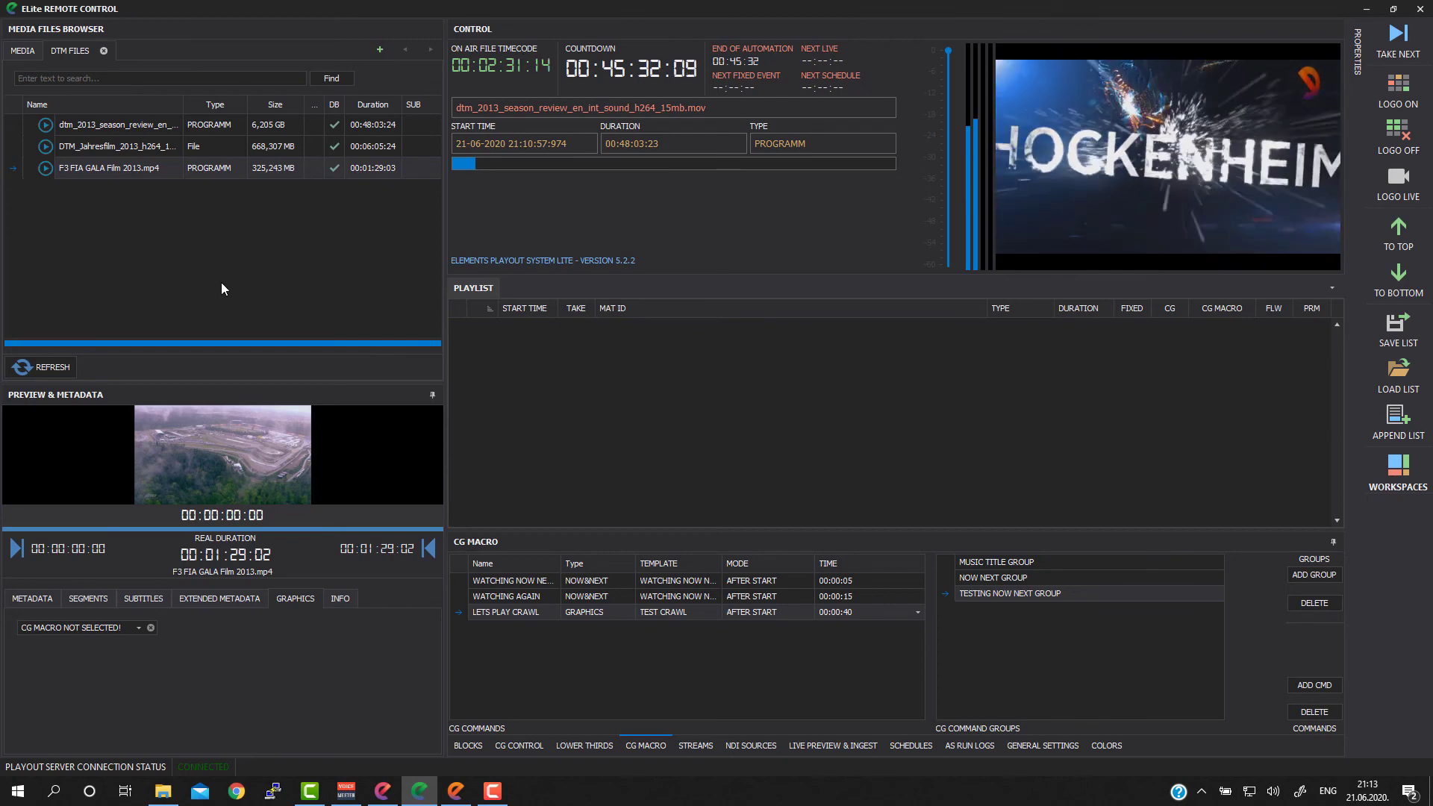
Step: Assign TESTING NOW NEXT GROUP as the CG macro of F3 FIA GALA Film 2013.mp4 and add the clip to the playlist
click(131, 167)
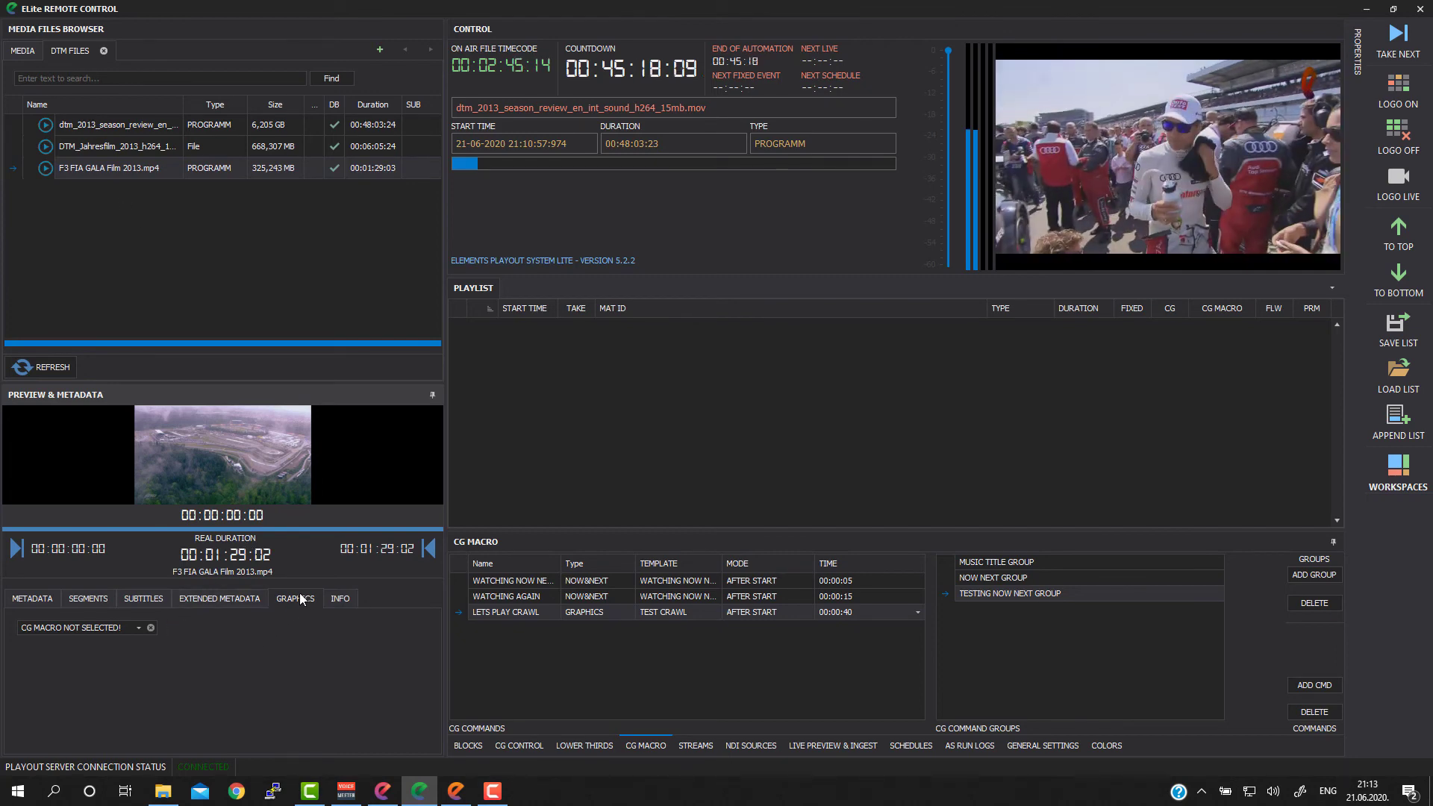
click(112, 628)
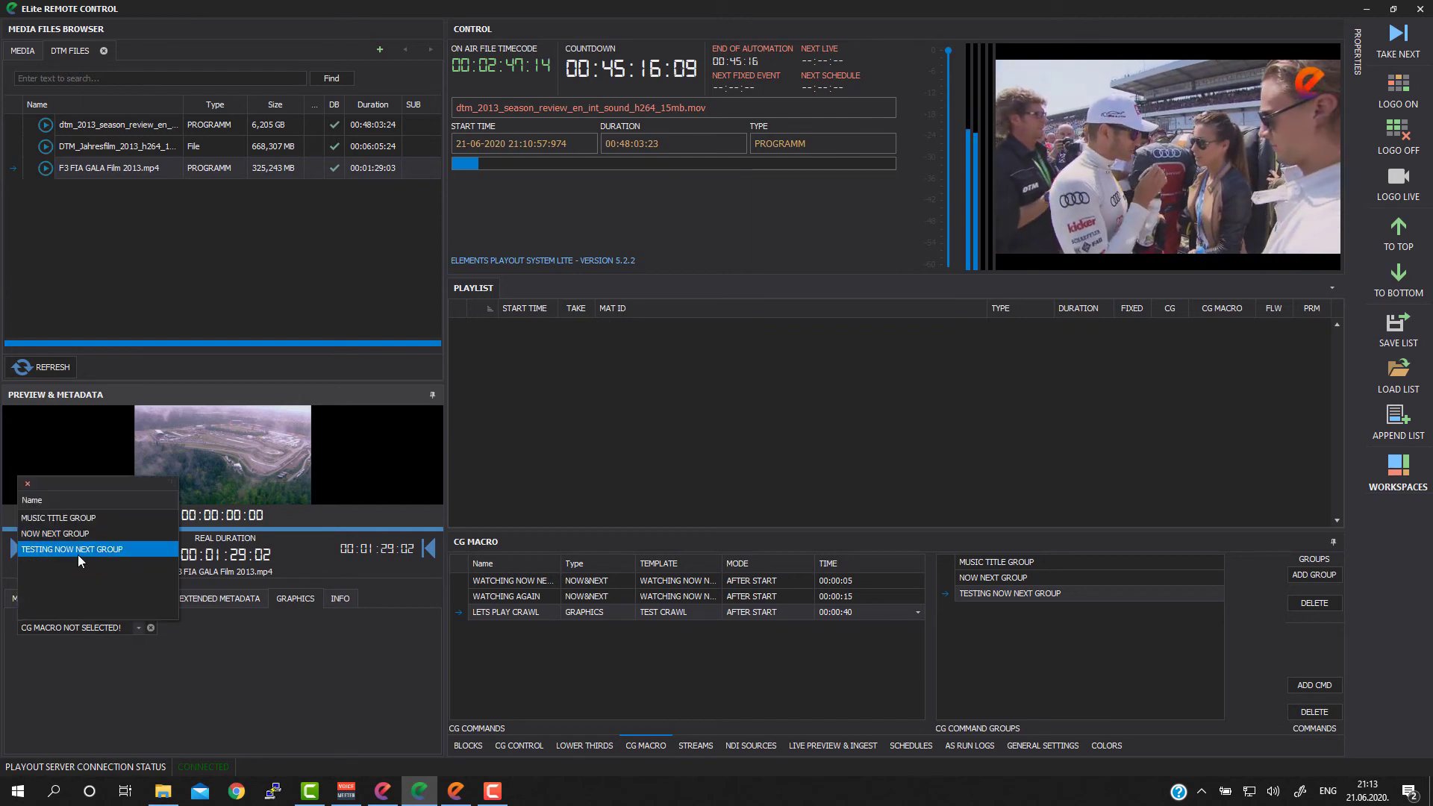
click(79, 550)
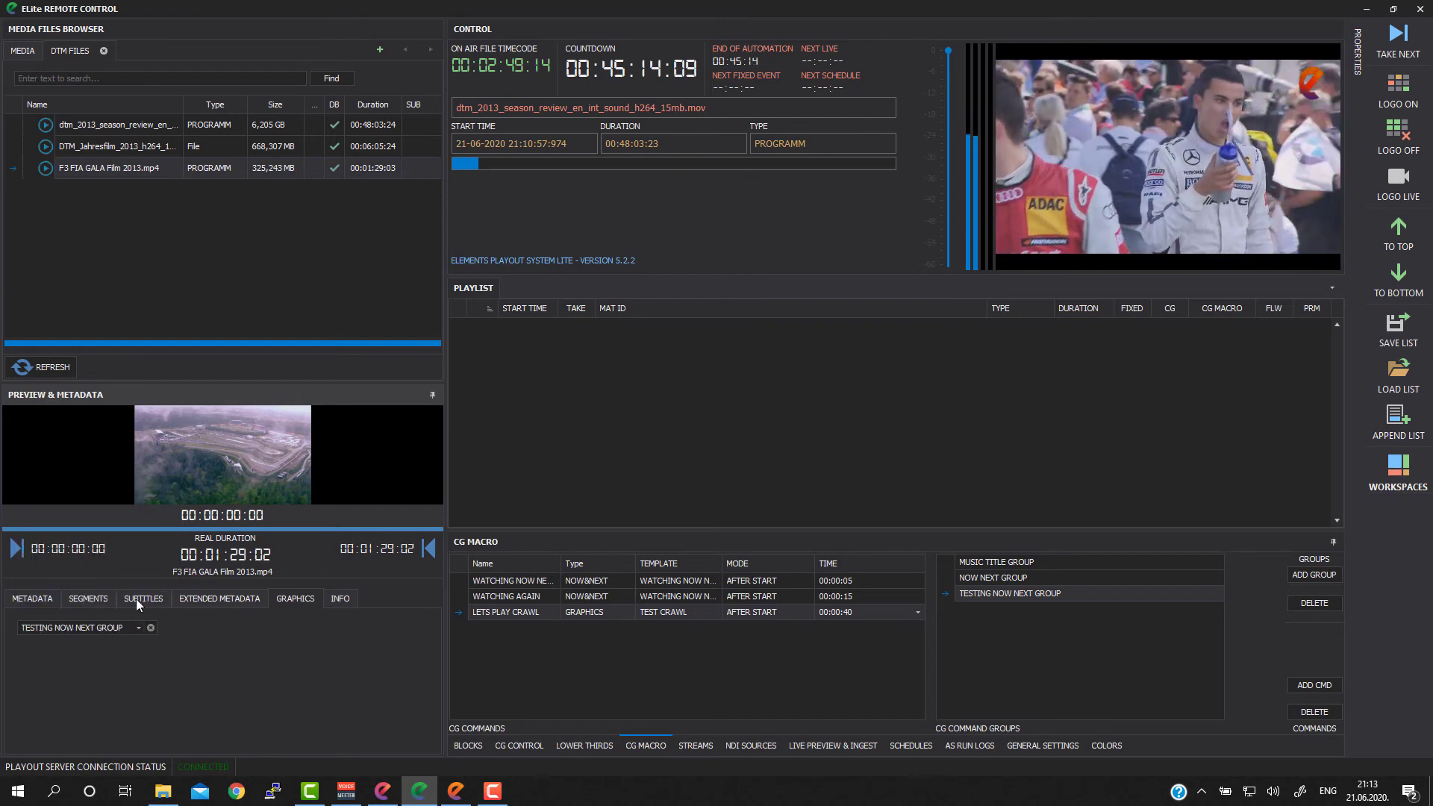
click(177, 252)
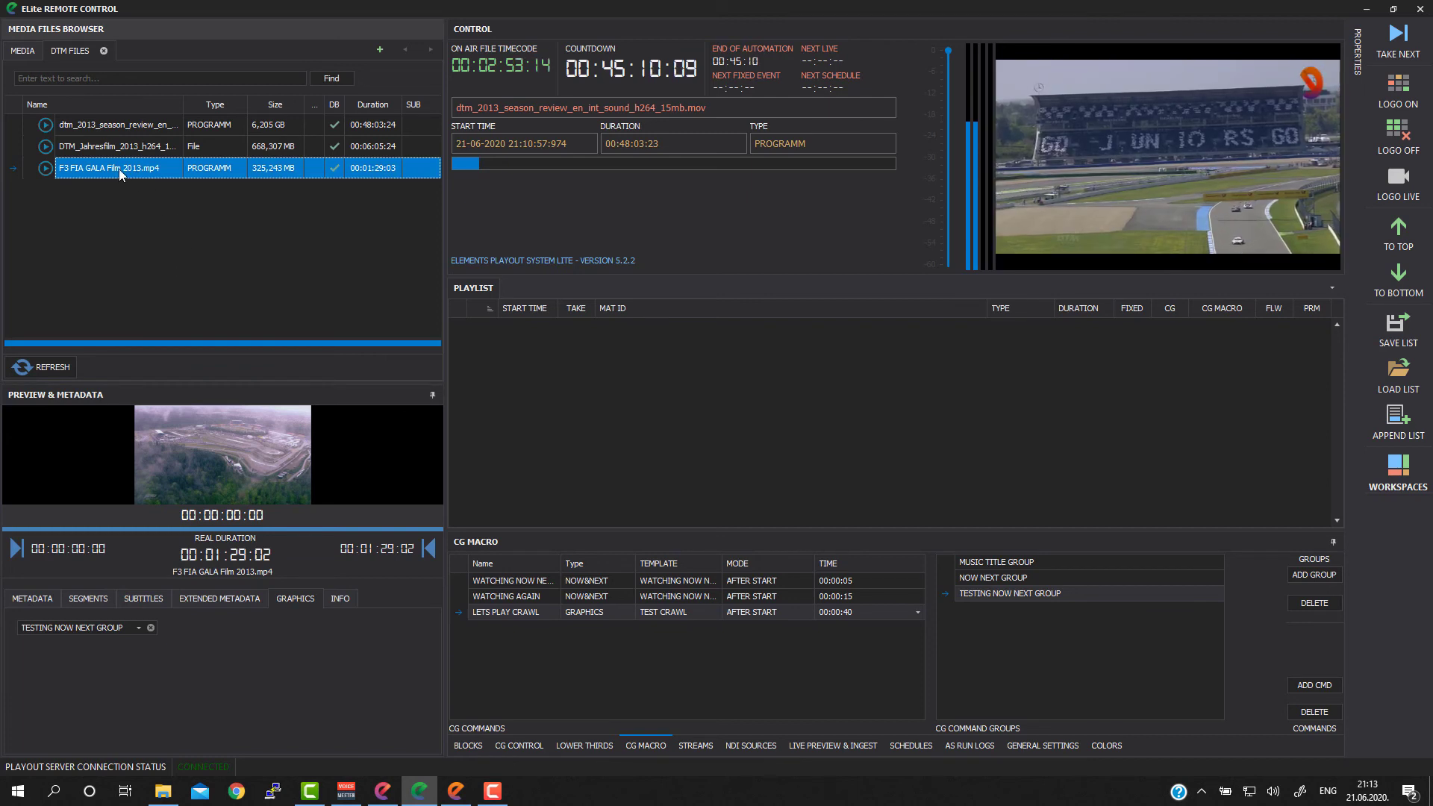
drag(119, 169, 119, 169)
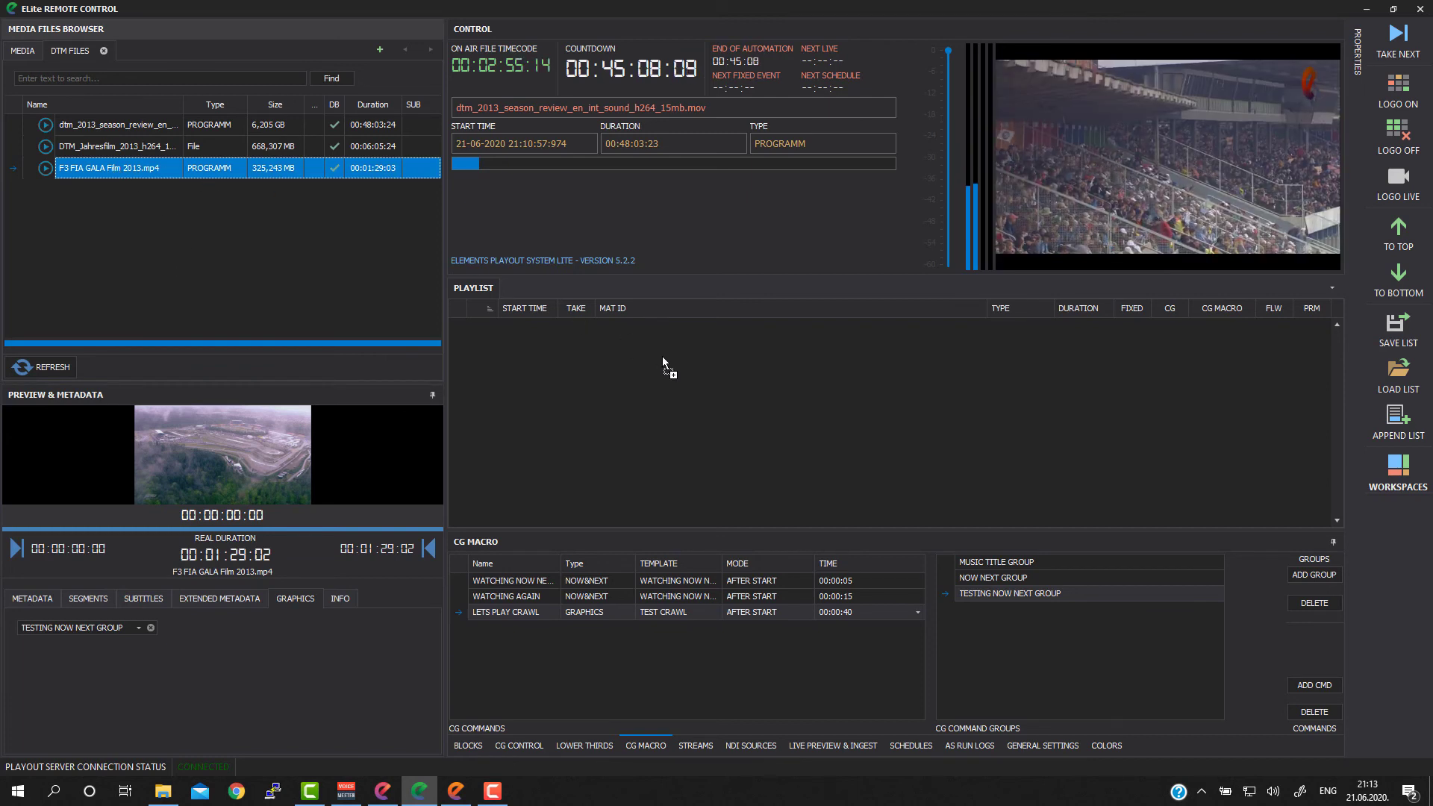
drag(661, 356, 662, 356)
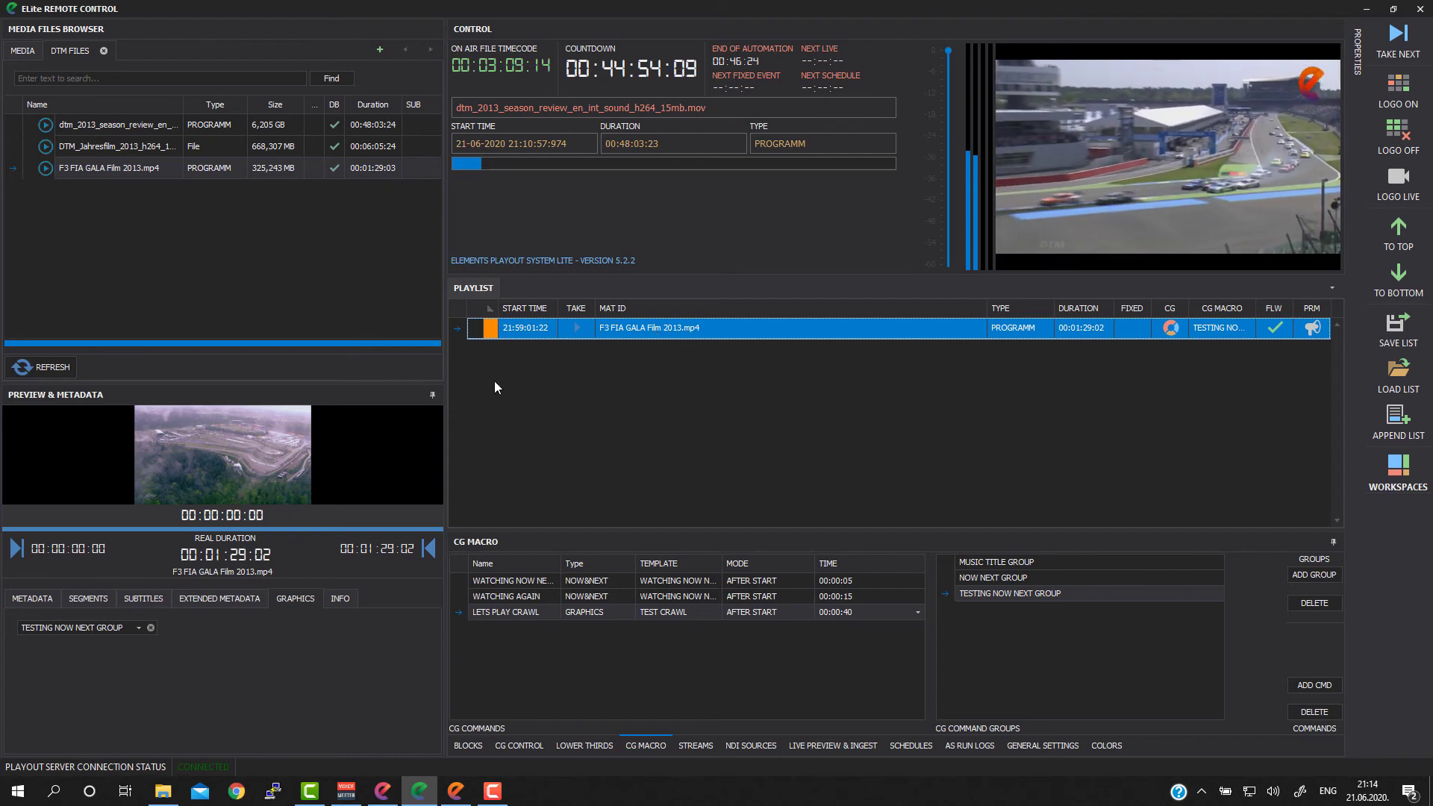
Step: Clear the CG macro from F3 FIA GALA Film 2013.mp4 and delete the clip from the playlist
click(149, 629)
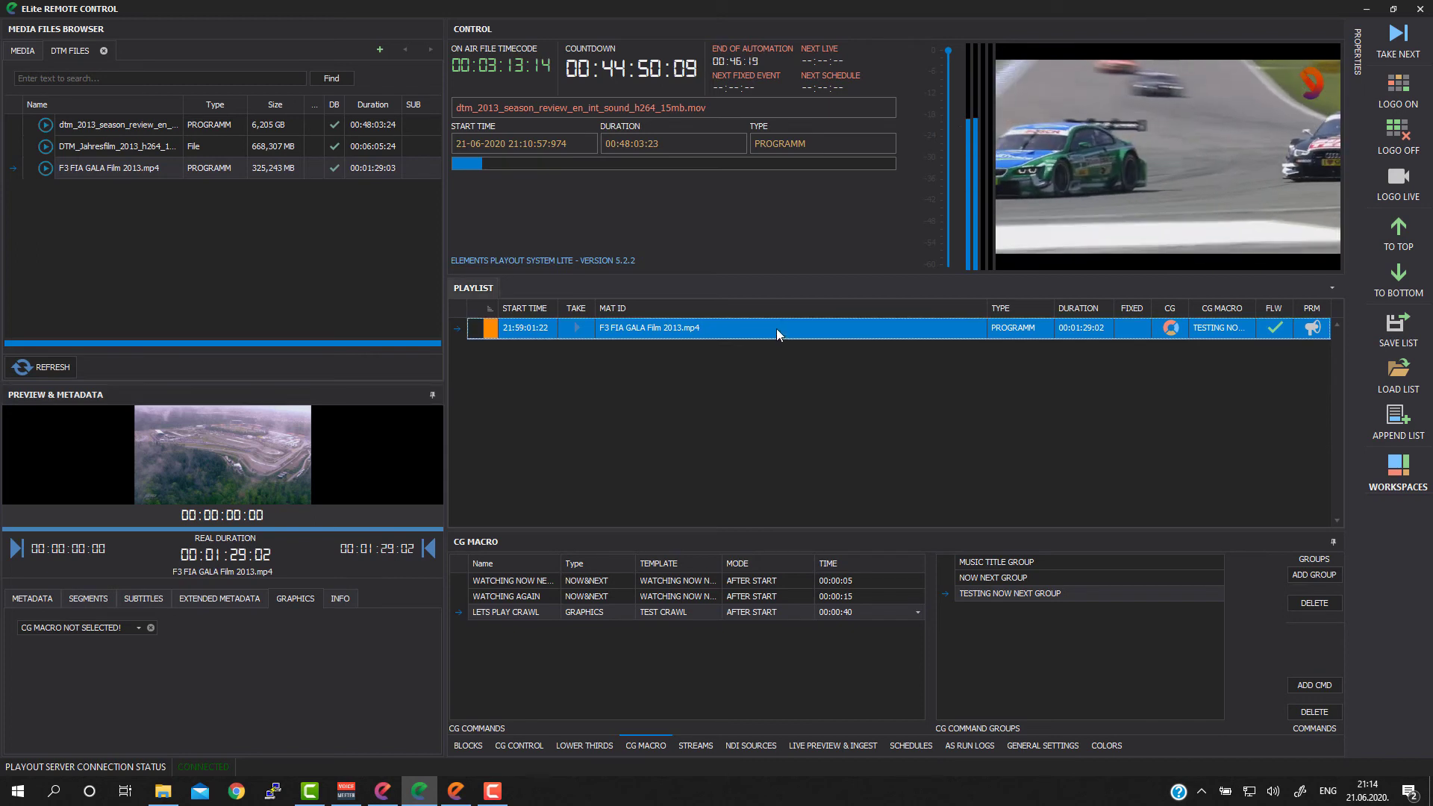
key(Delete)
click(142, 227)
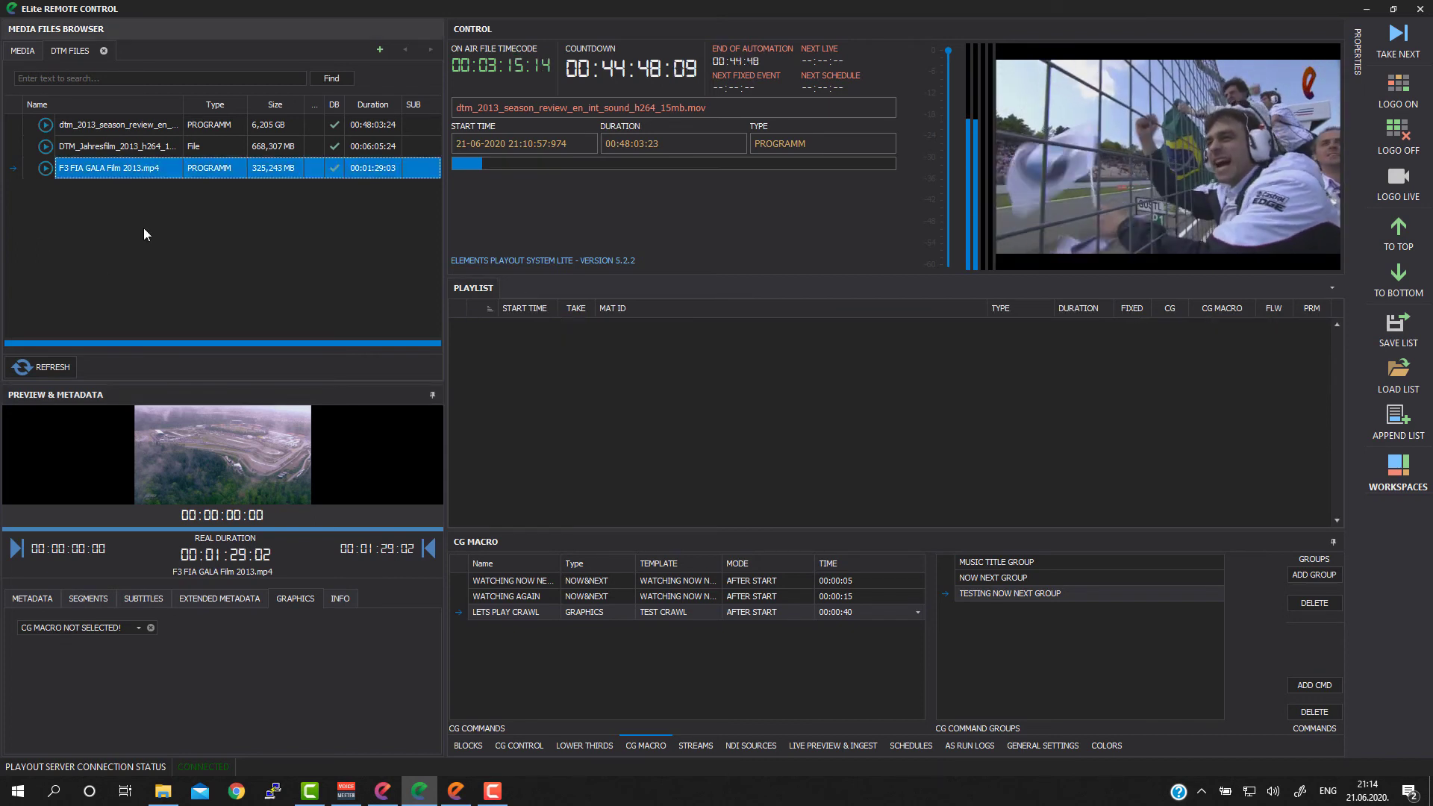
Step: Add the dtm_2013_season_review clip followed by F3 FIA GALA Film 2013.mp4 to the playlist and show the DTM clip's metadata
click(141, 126)
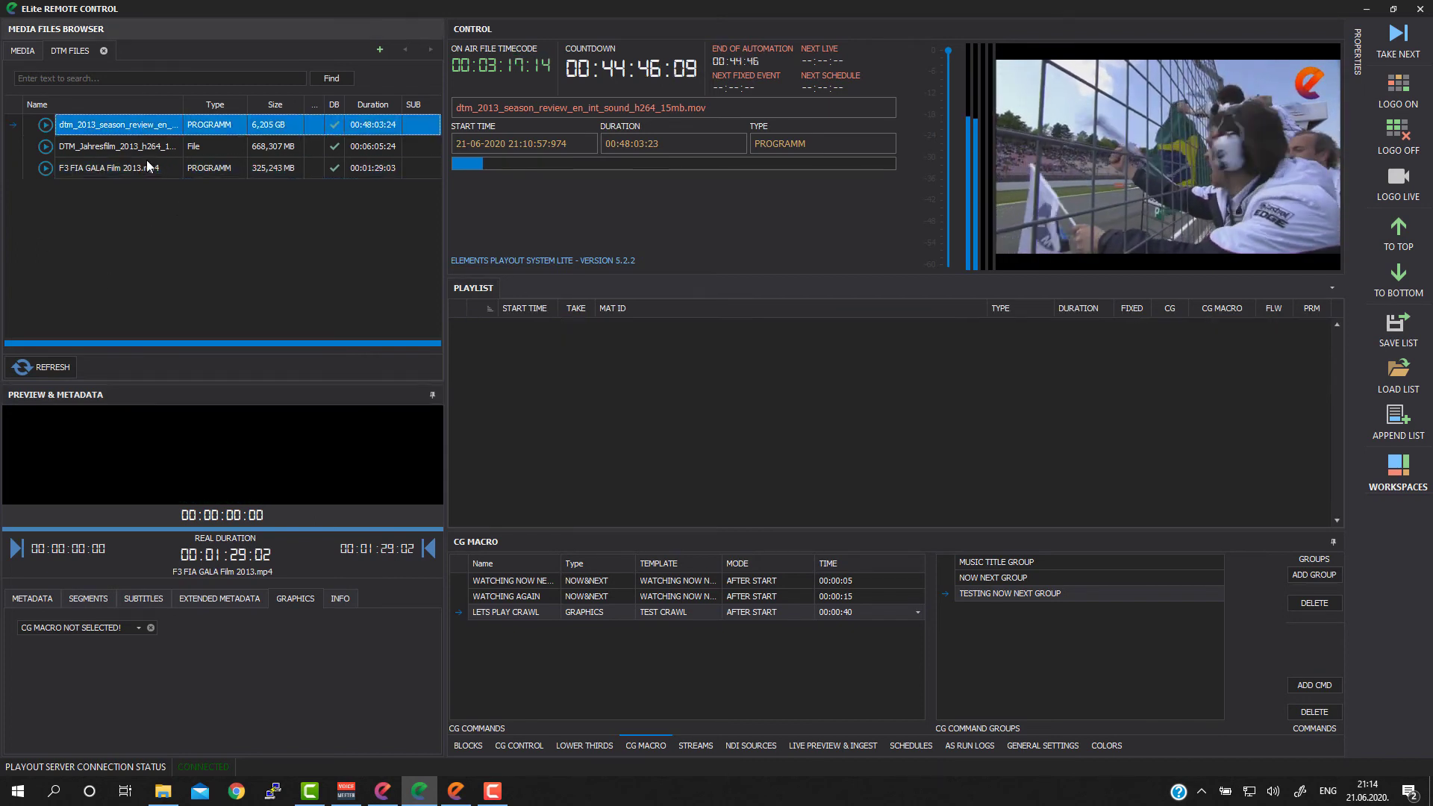
ctrl+click(136, 168)
drag(113, 168, 644, 373)
click(688, 353)
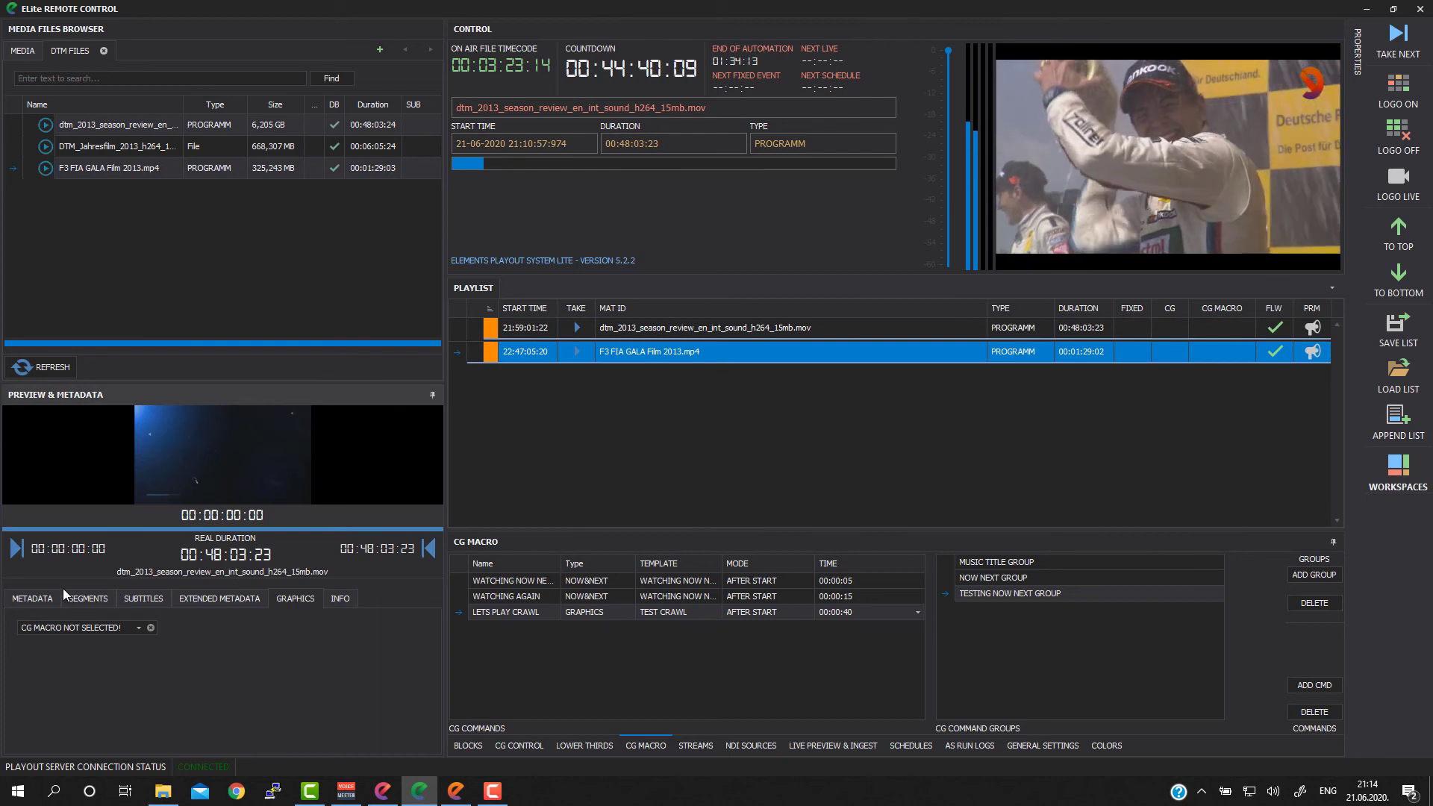
click(32, 599)
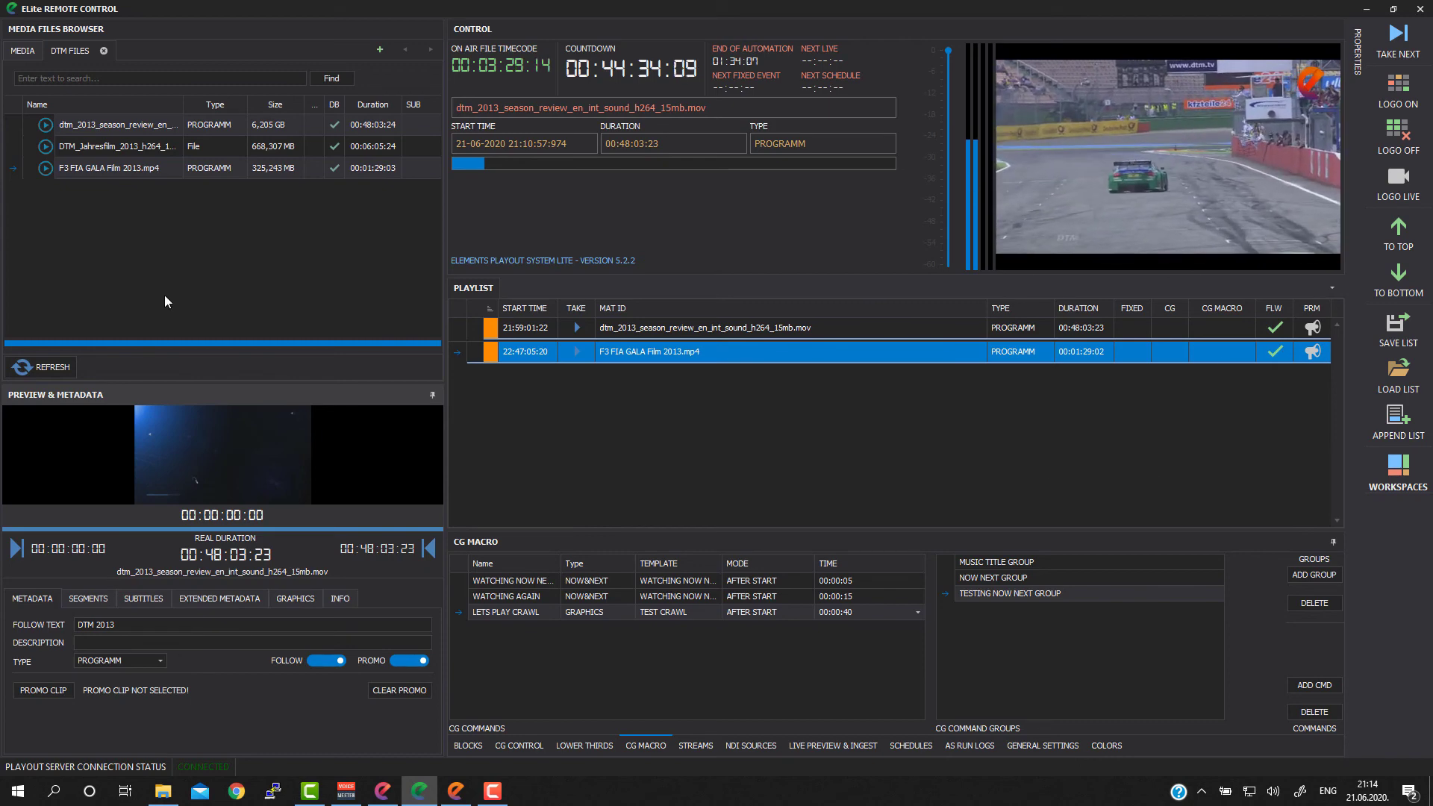
Step: Insert the five REKLAME commercials from R_AIK_BANKA_POZITIV_35_SEC to R_AUTO_MAGAZIN_31_SEC between the two programmes in the playlist
click(24, 52)
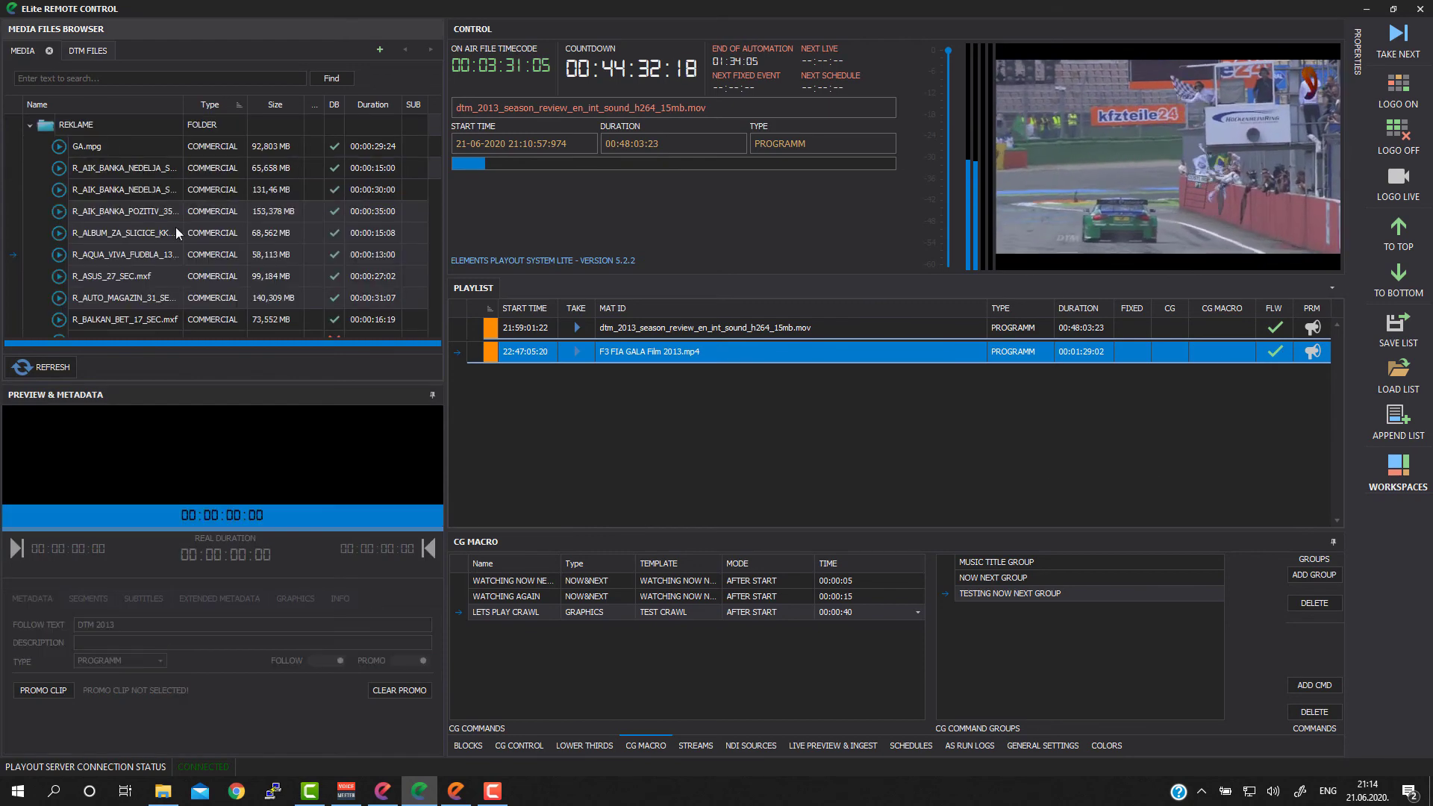
click(109, 209)
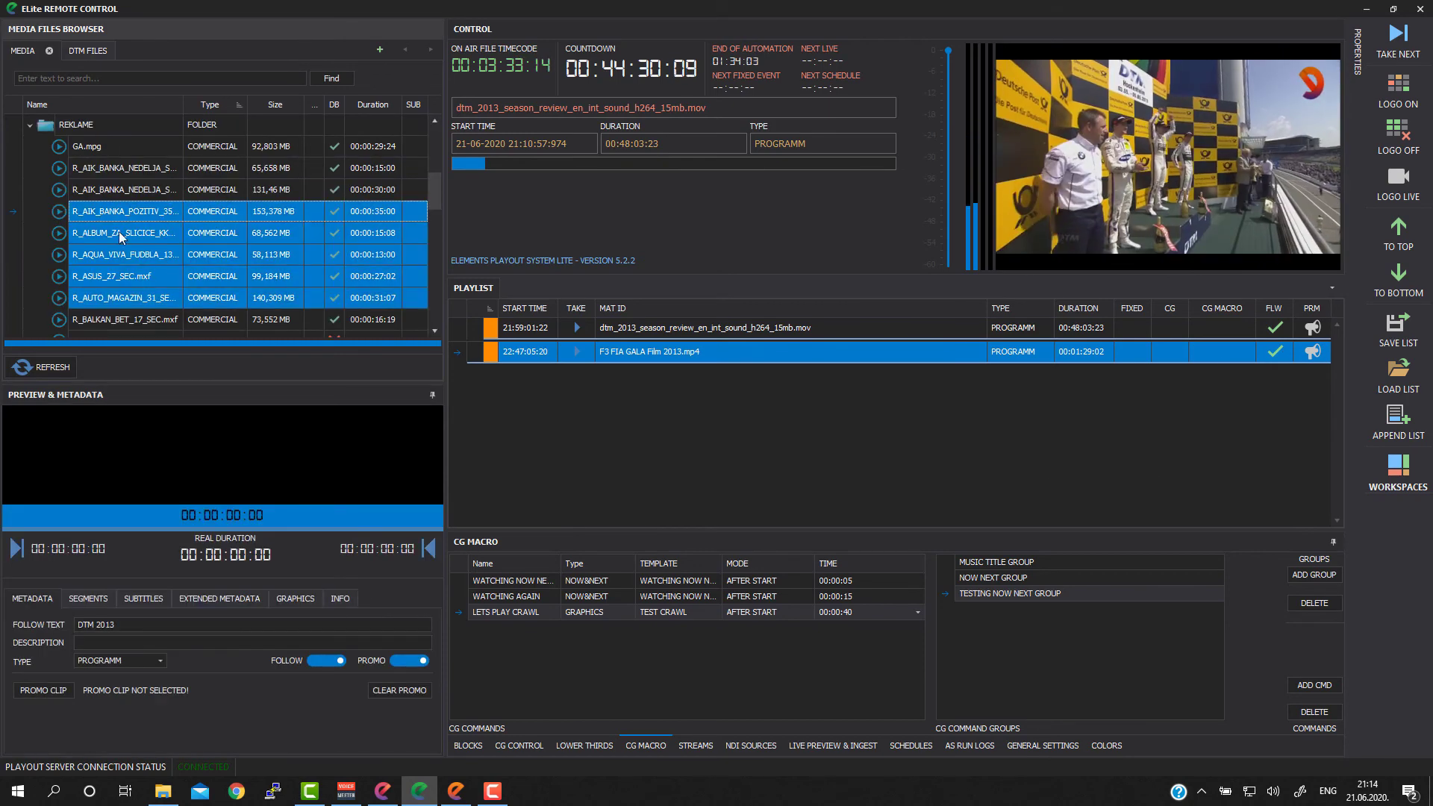
drag(119, 237, 688, 365)
click(752, 400)
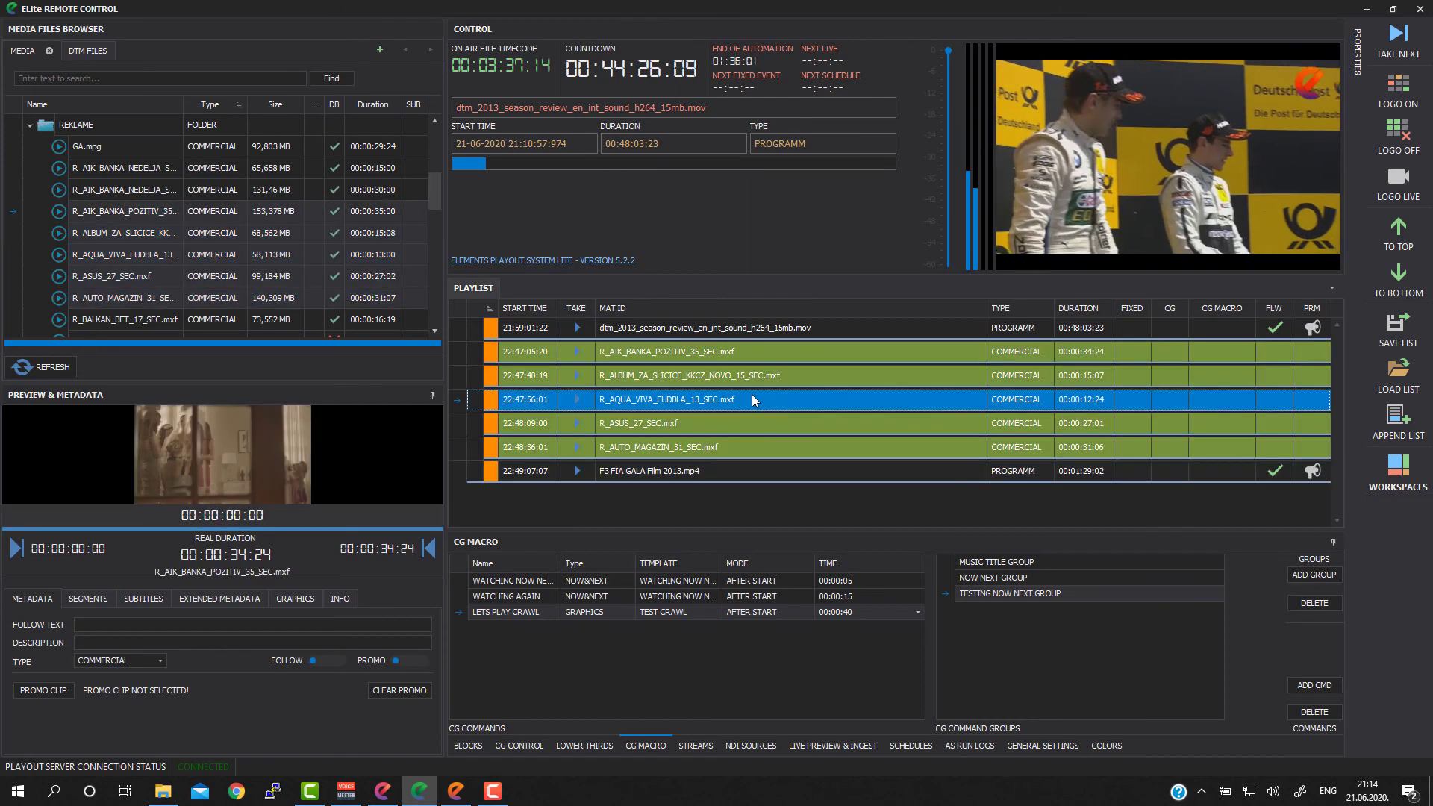
Step: Insert the TESTING NOW NEXT GROUP CG macro commands into all playlist events at once
click(711, 328)
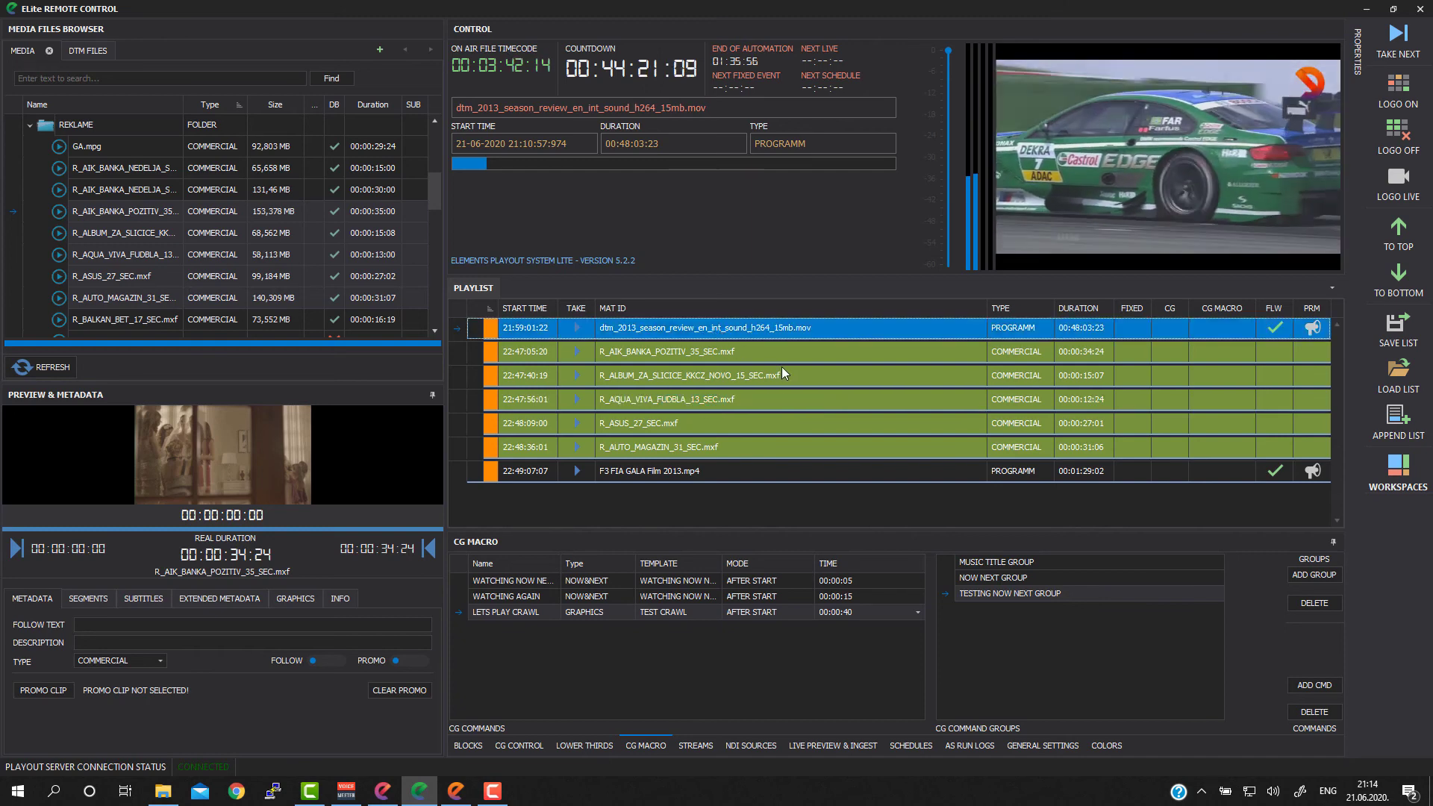
shift+click(689, 476)
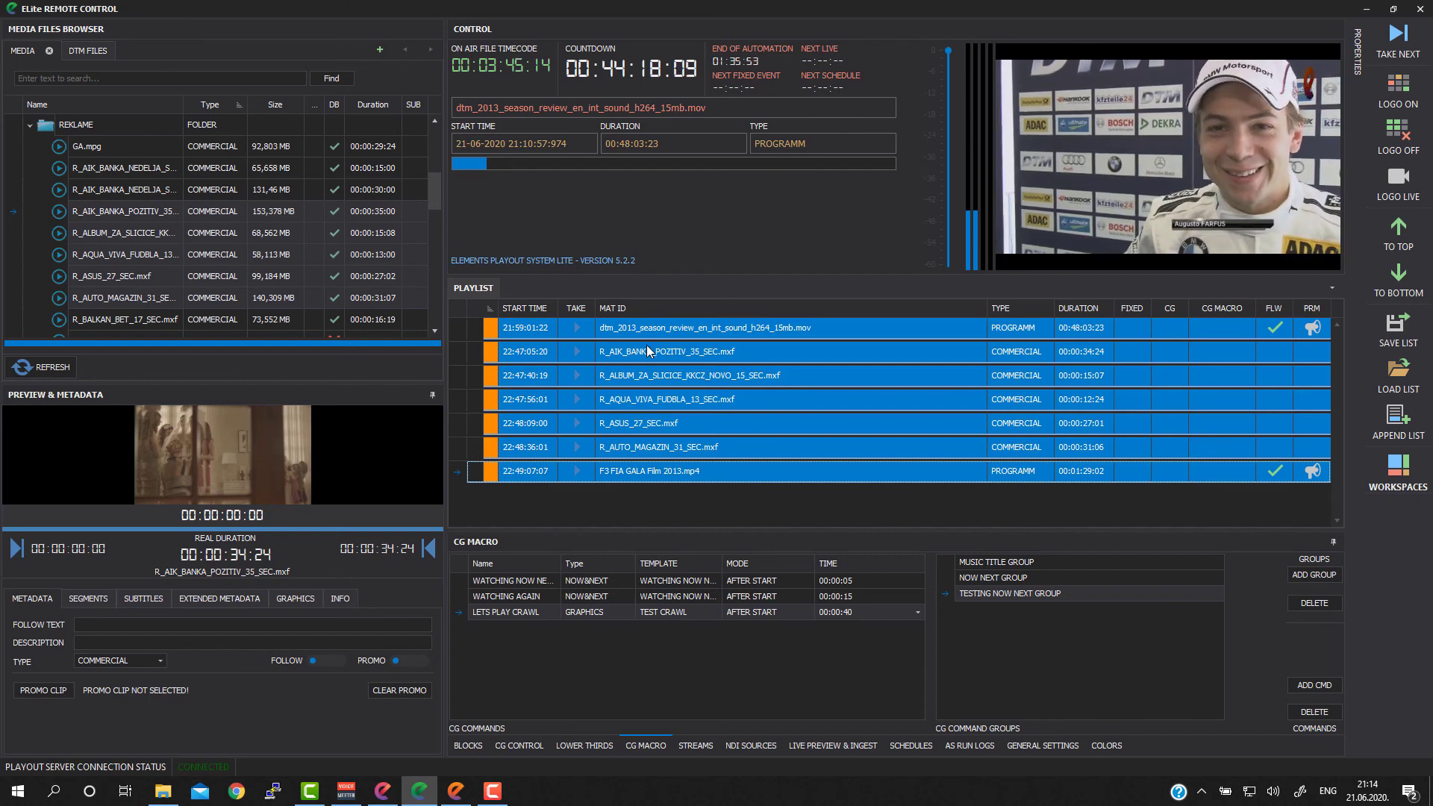
right_click(676, 351)
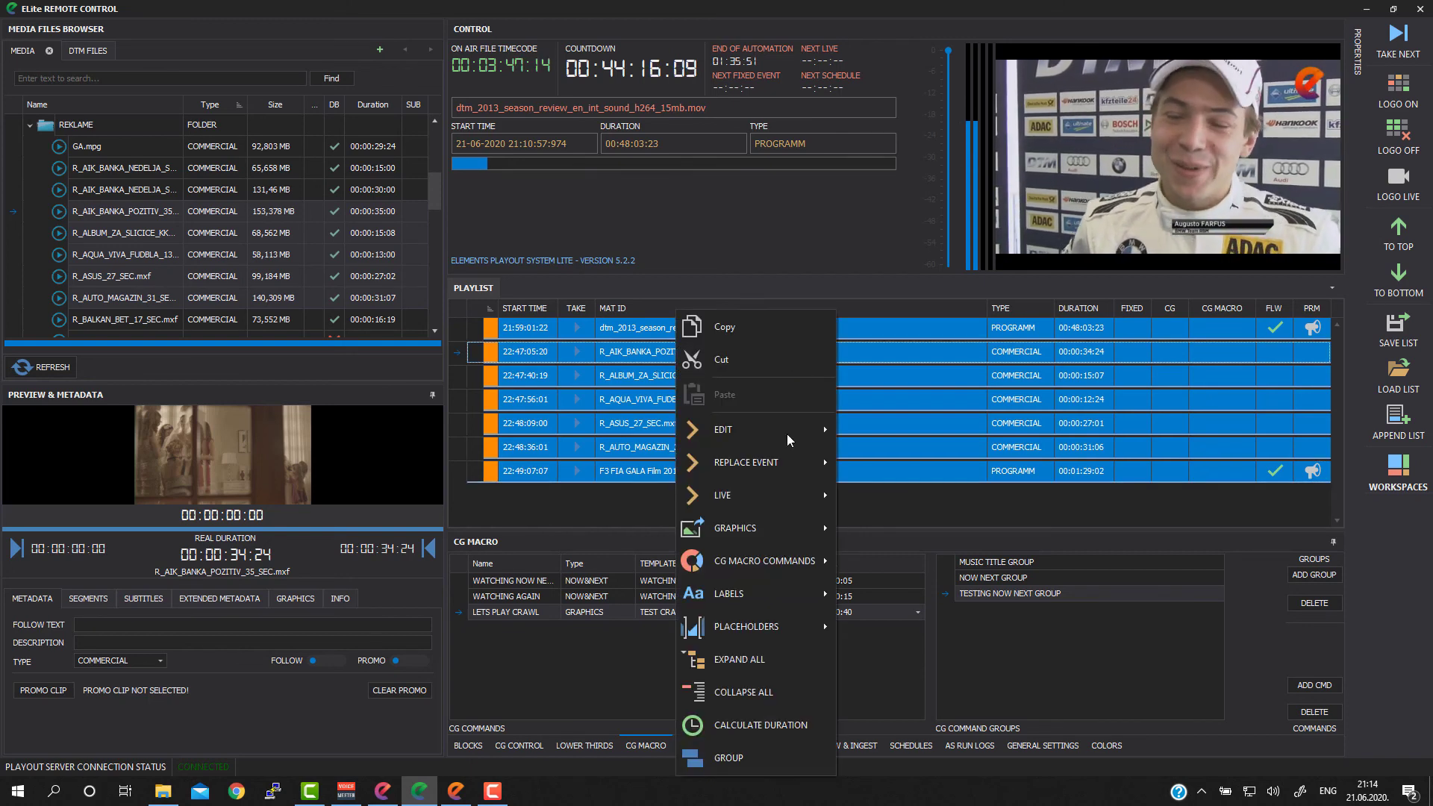
mouse_move(768, 562)
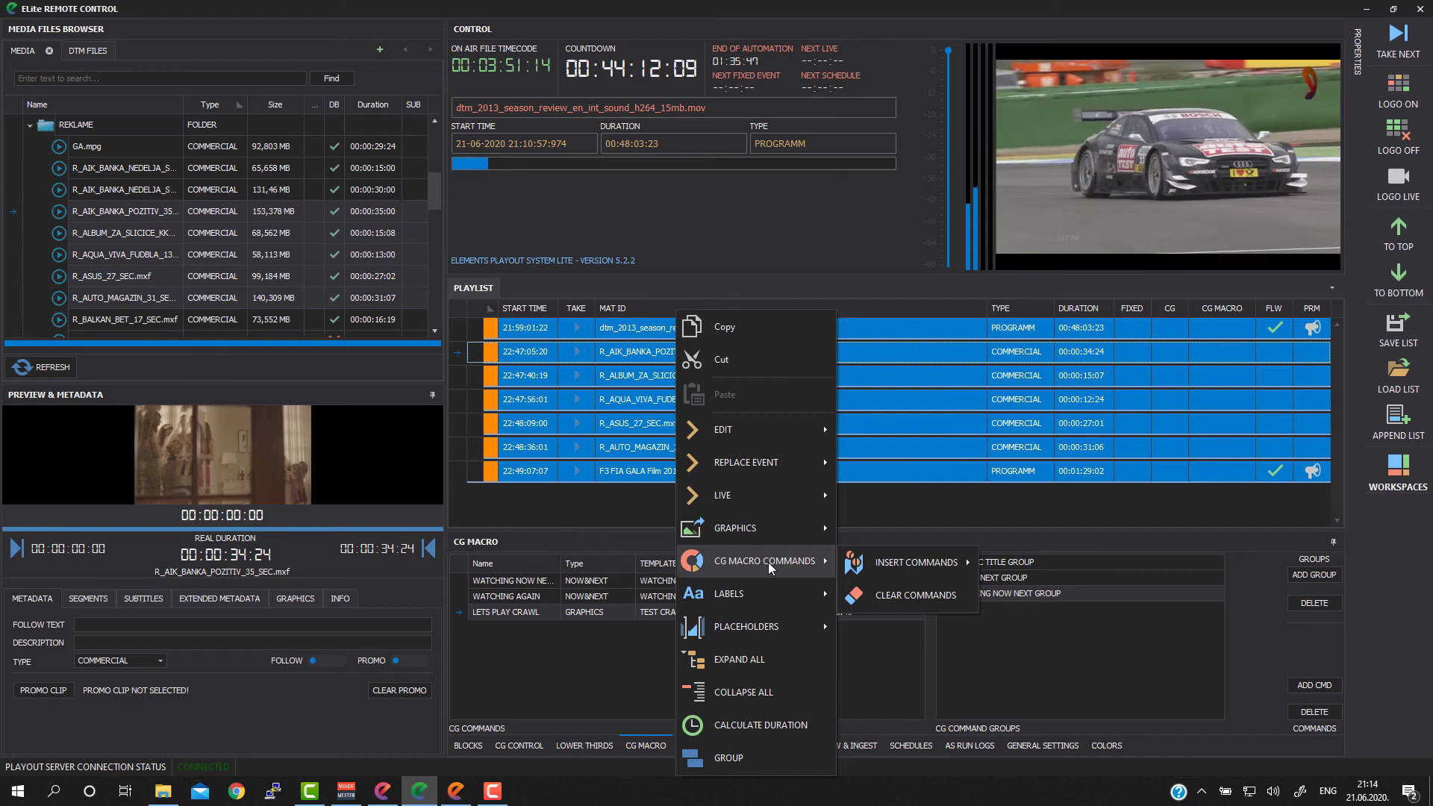
mouse_move(926, 562)
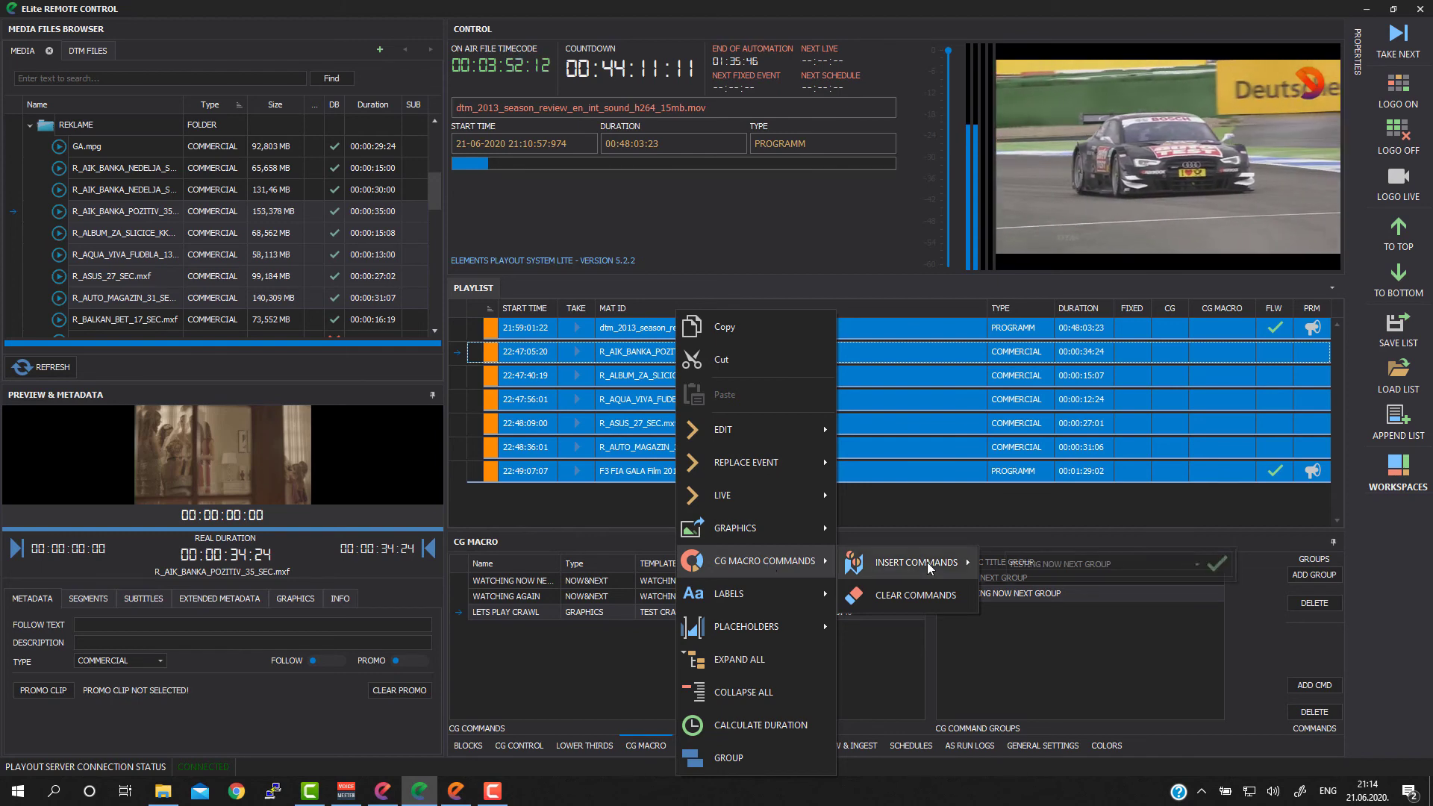
click(1196, 565)
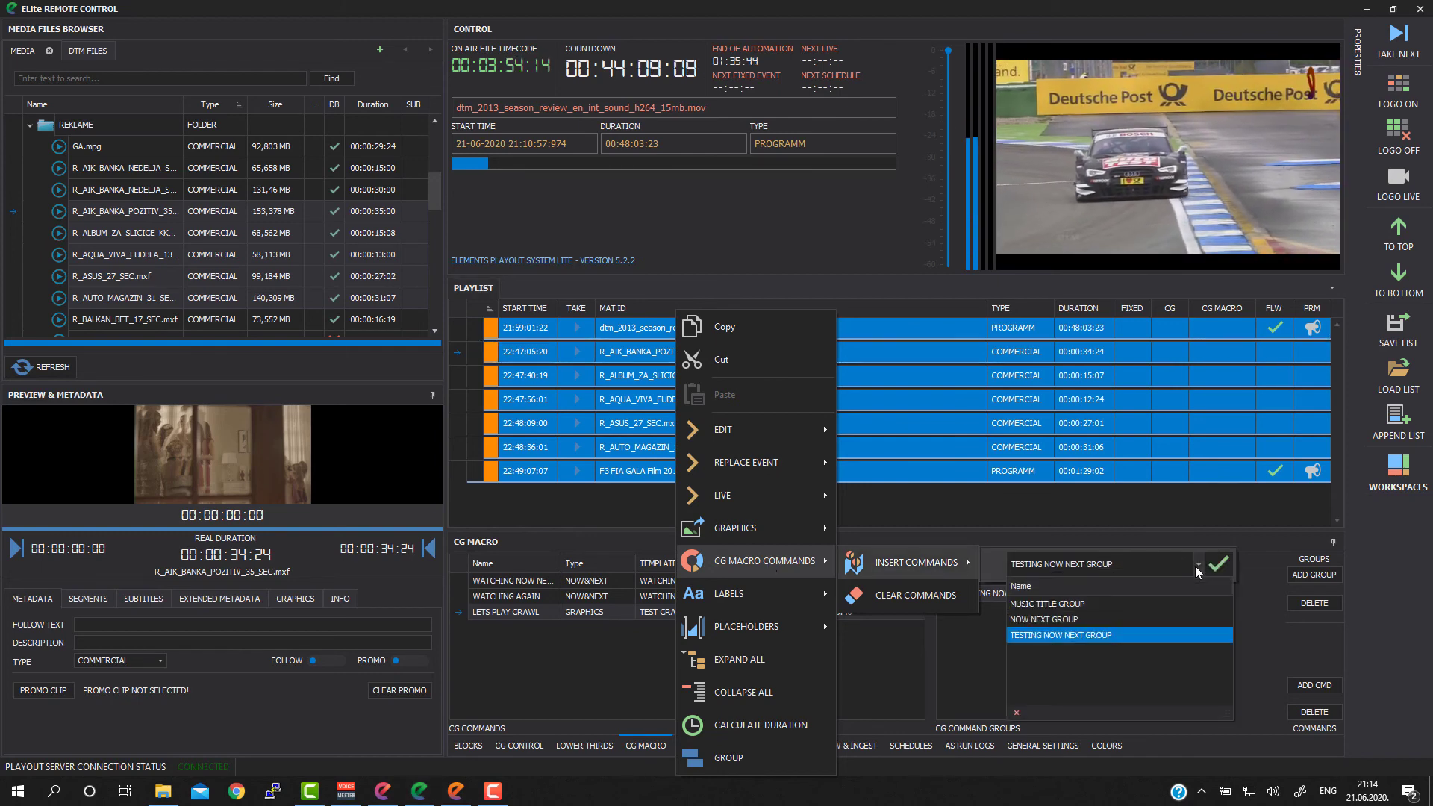
click(1058, 636)
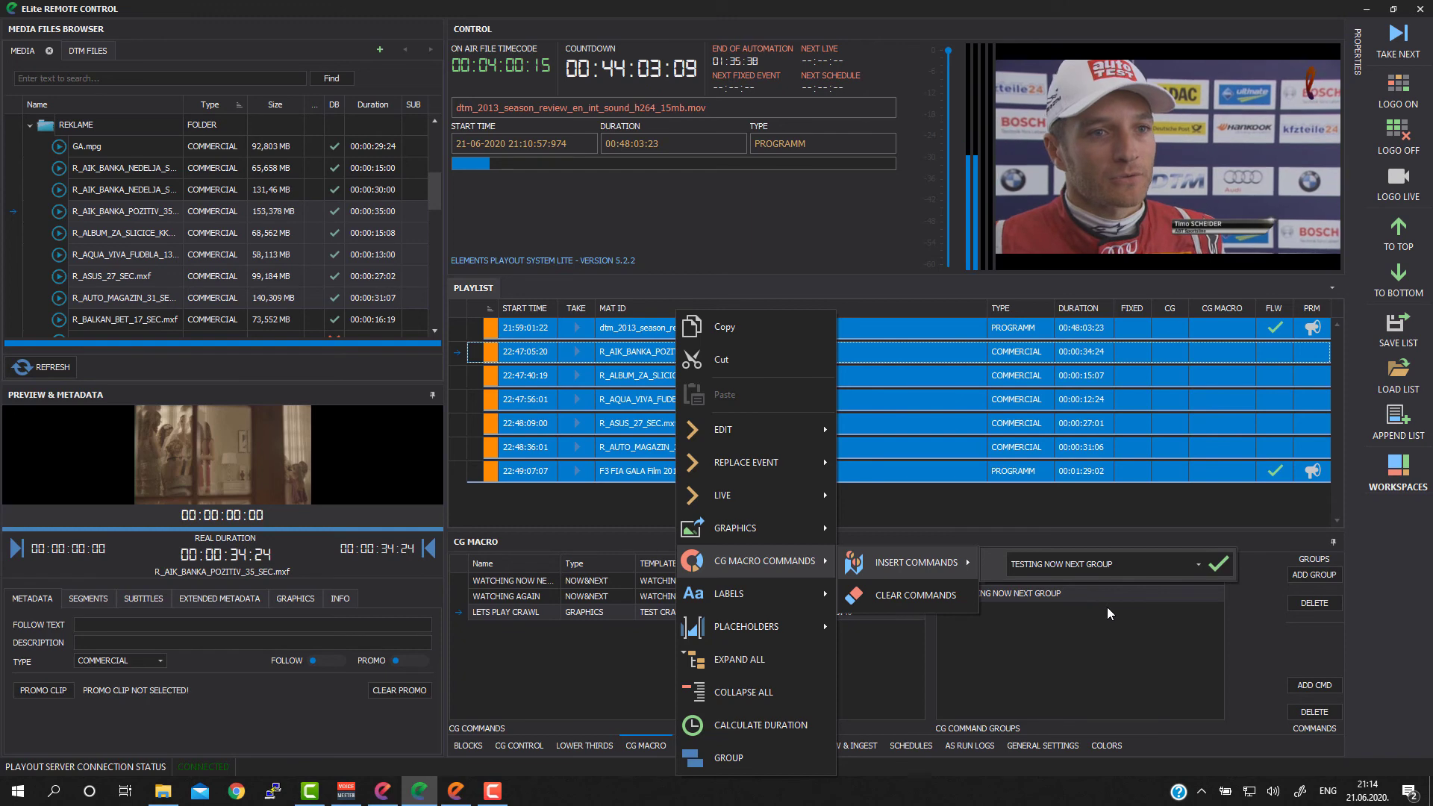
click(1219, 566)
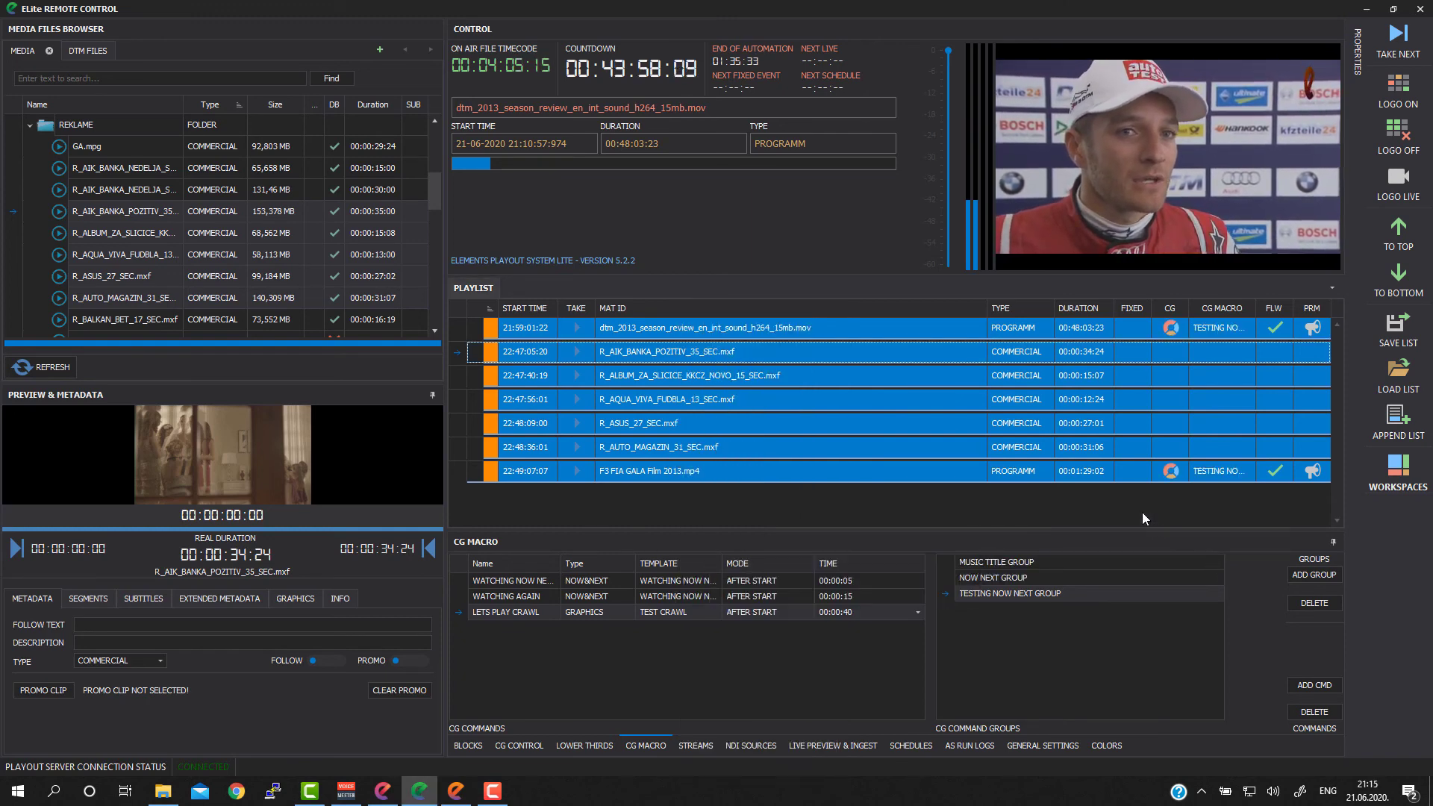
click(790, 405)
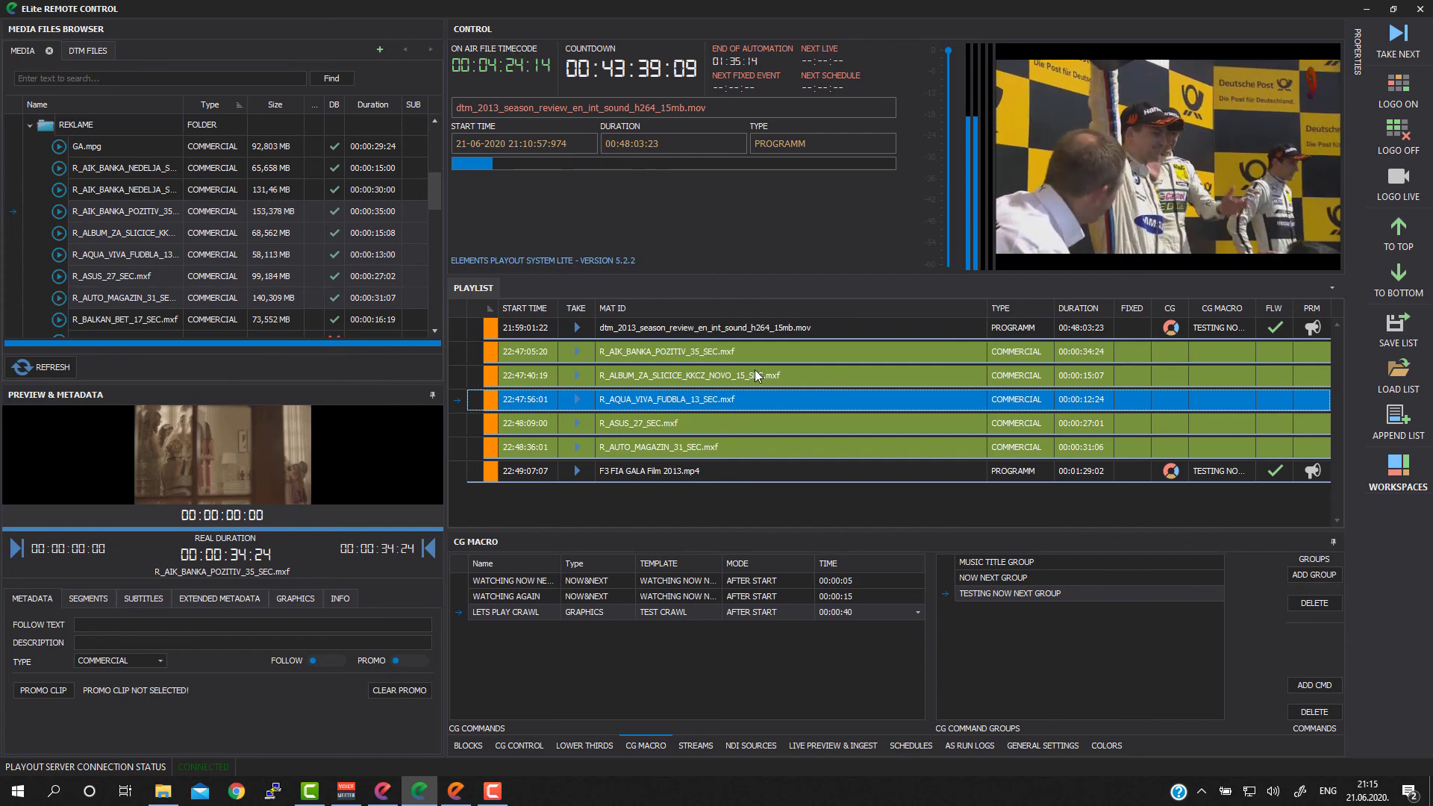
click(749, 328)
click(725, 404)
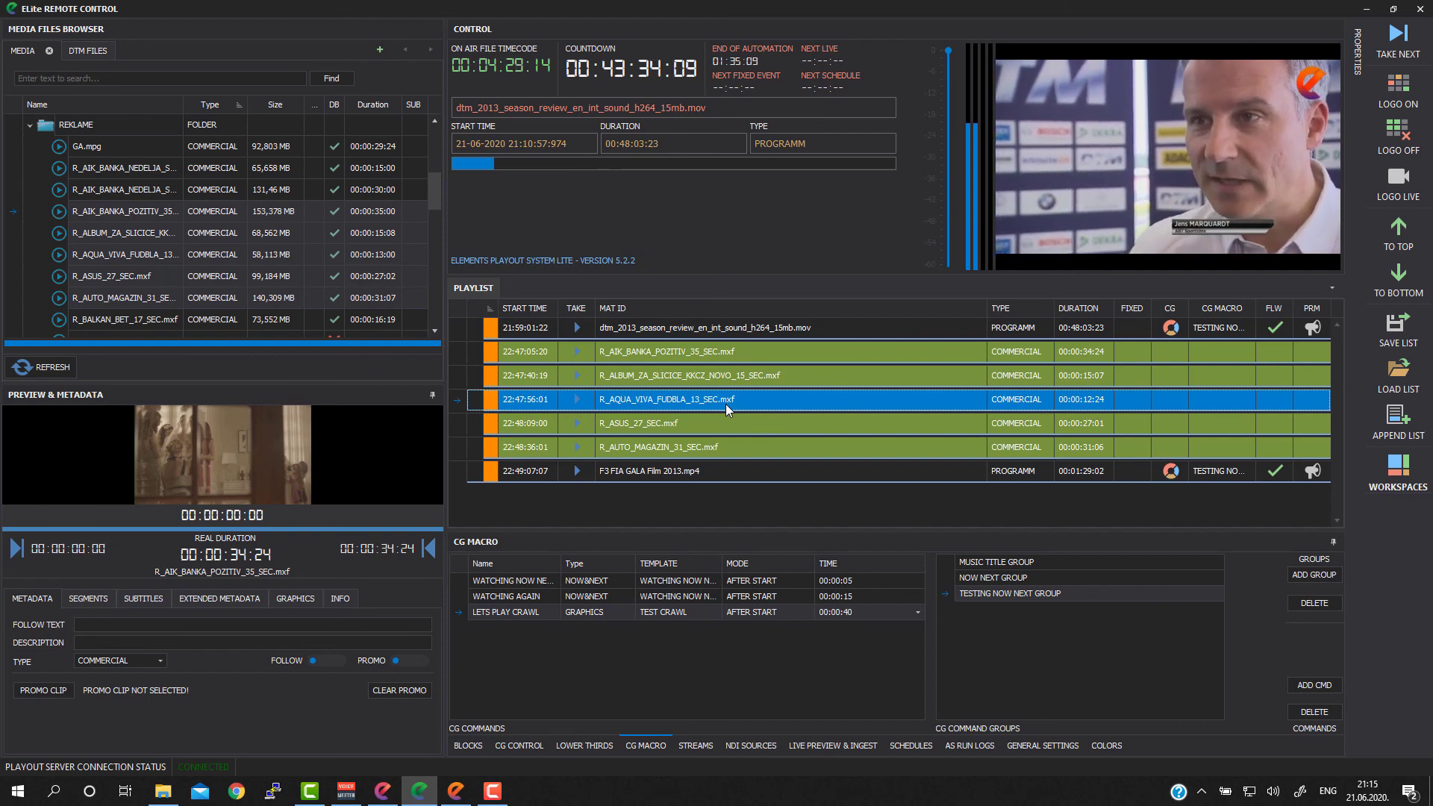
click(691, 423)
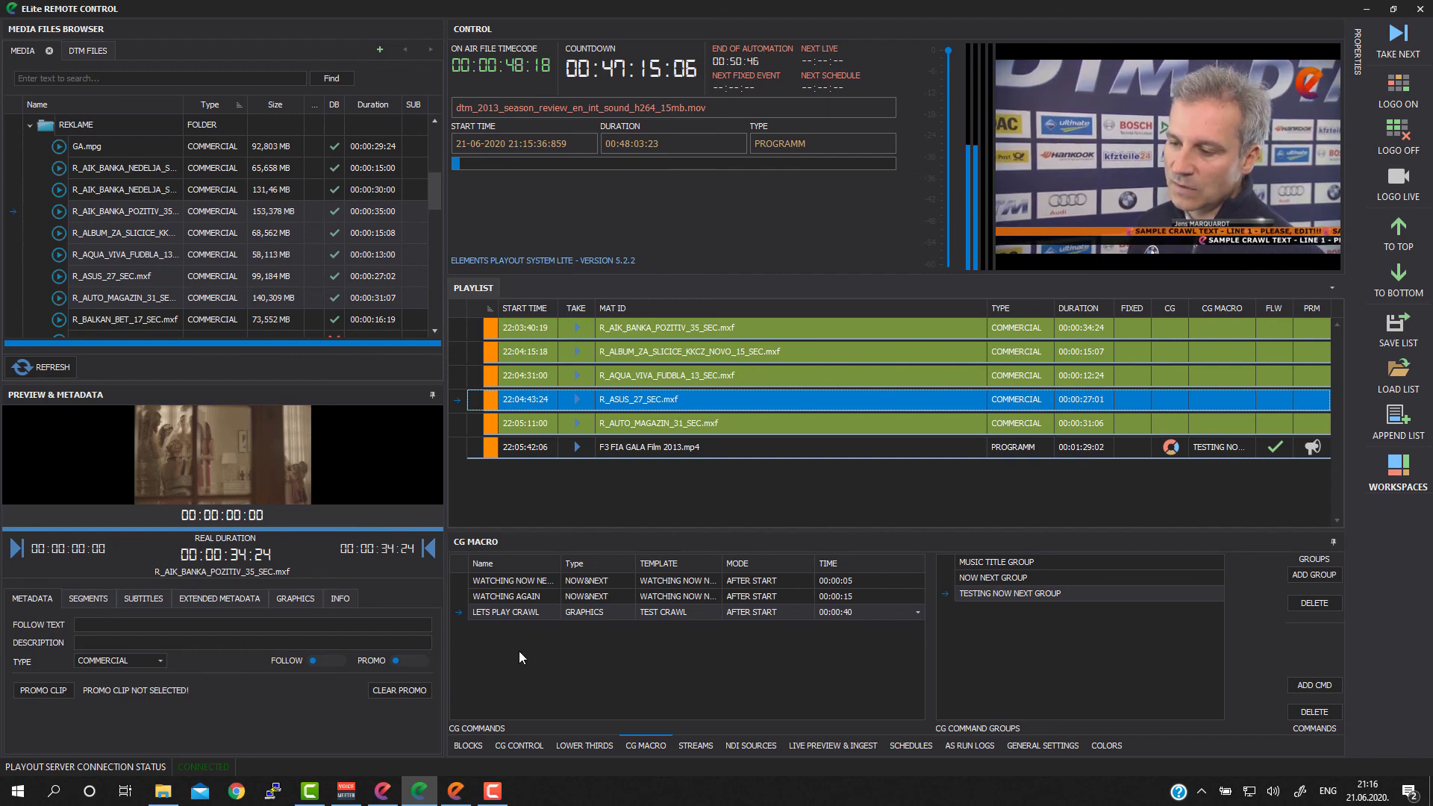
Step: Clear the running crawl graphics from the on-air output with the CG control commands
click(512, 744)
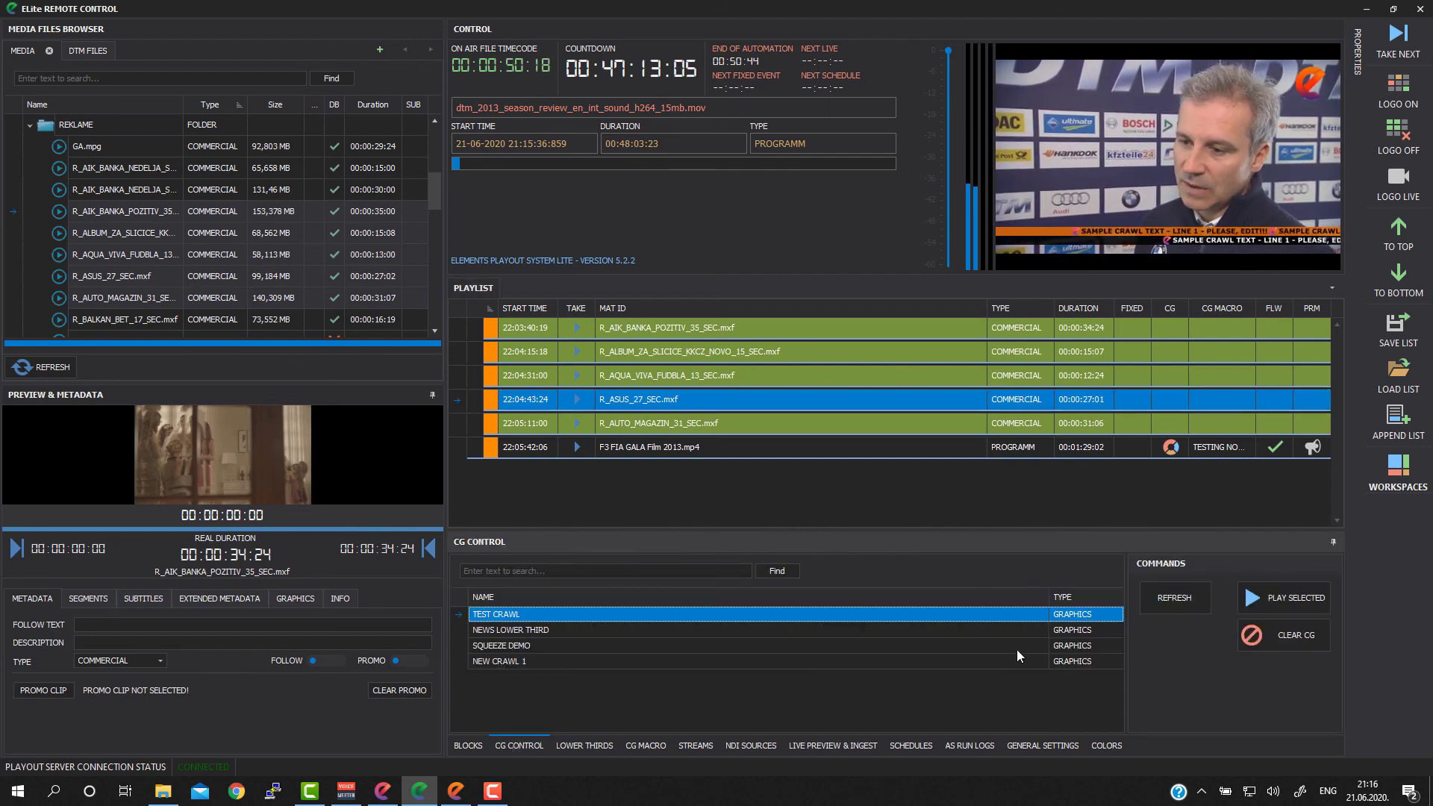
click(1287, 637)
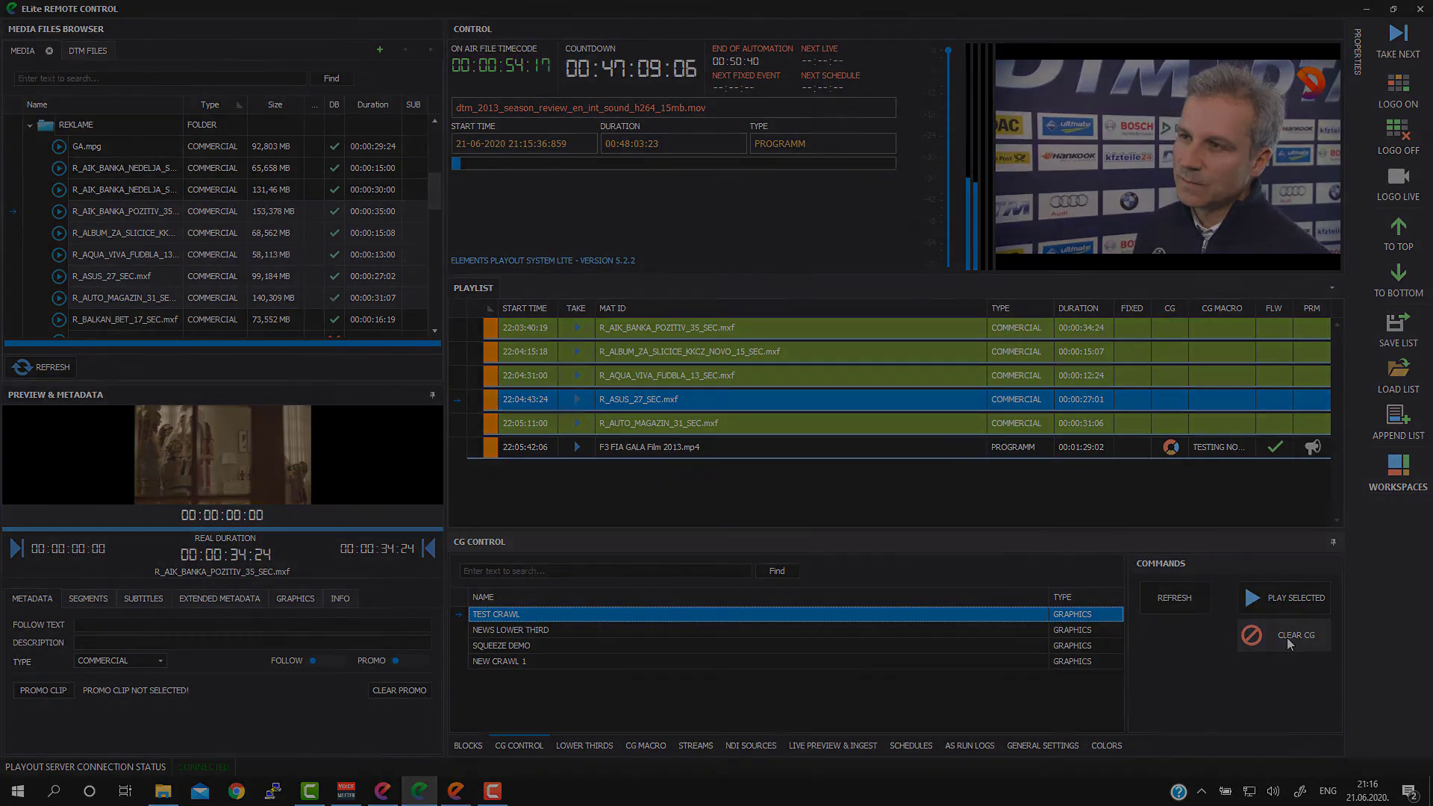